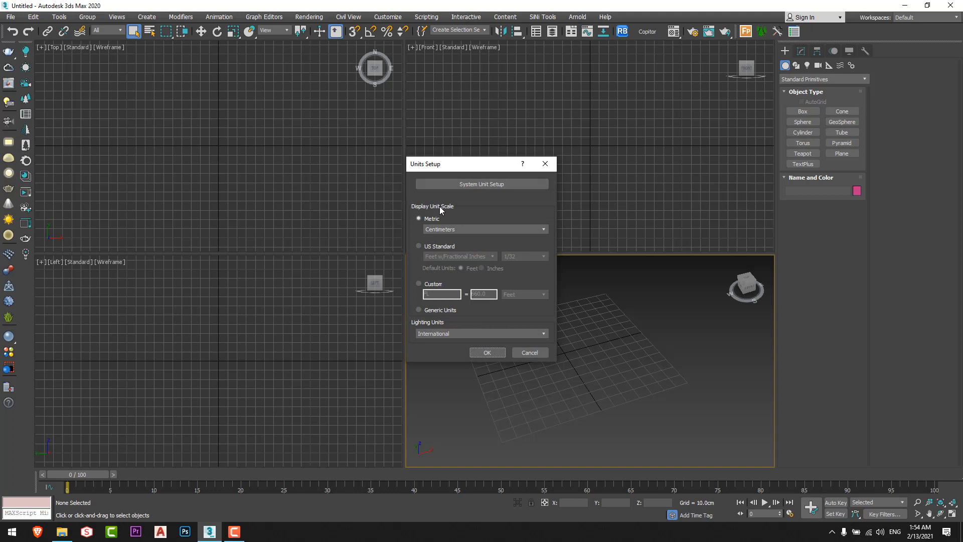
Confirm centimeters as both the system unit and the metric display unit
click(489, 185)
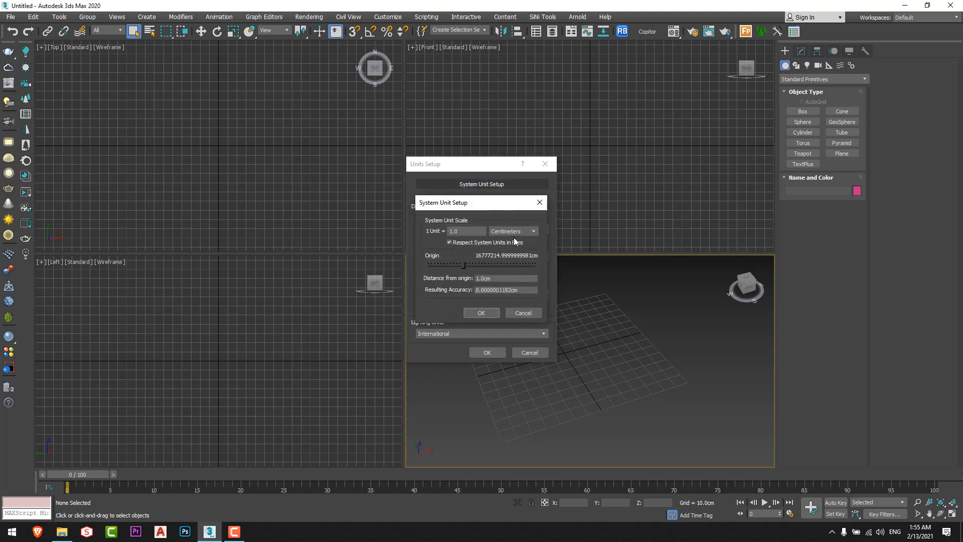
drag(491, 209, 644, 200)
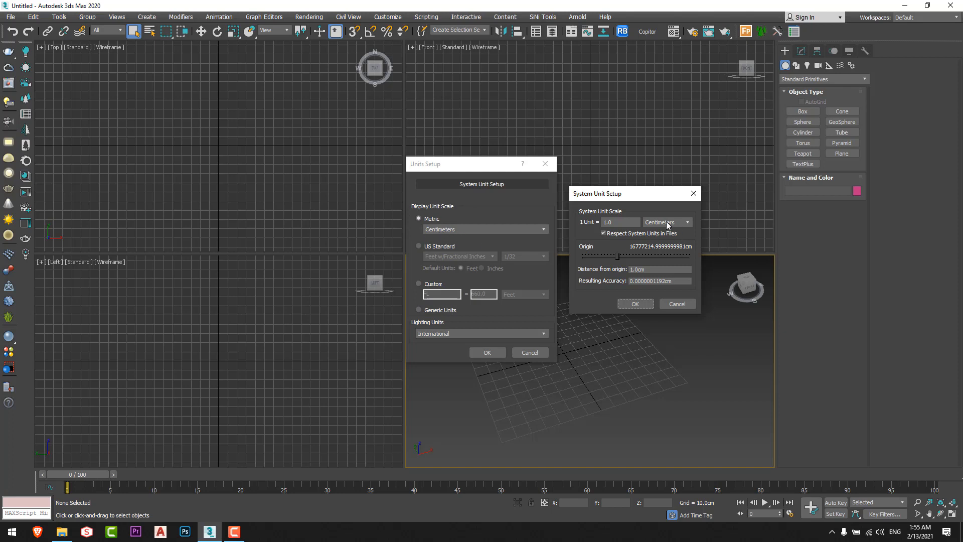
click(635, 304)
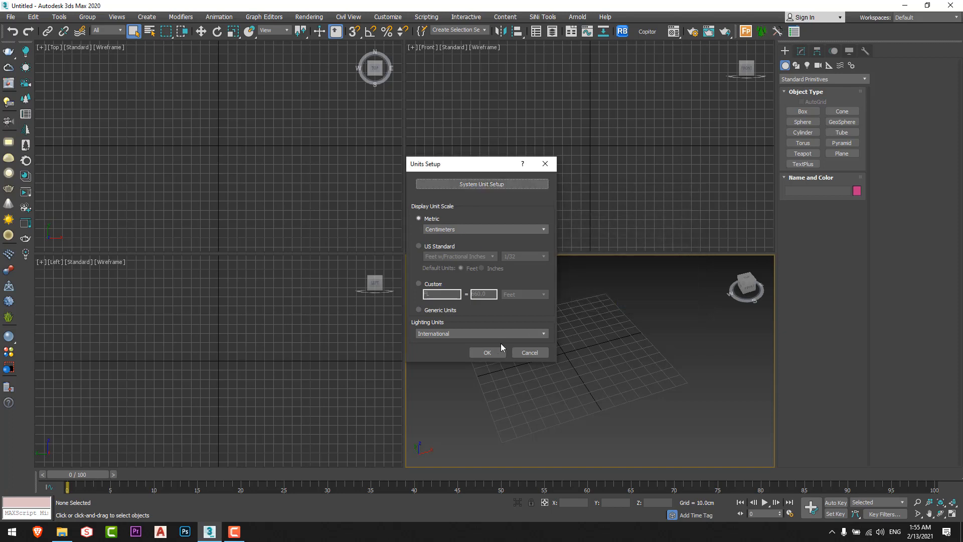
click(499, 352)
Merge dunn_2012__vray.max from the Ditre Italia Dunn Bed folder into the Perspective view
middle_drag(552, 297, 529, 326)
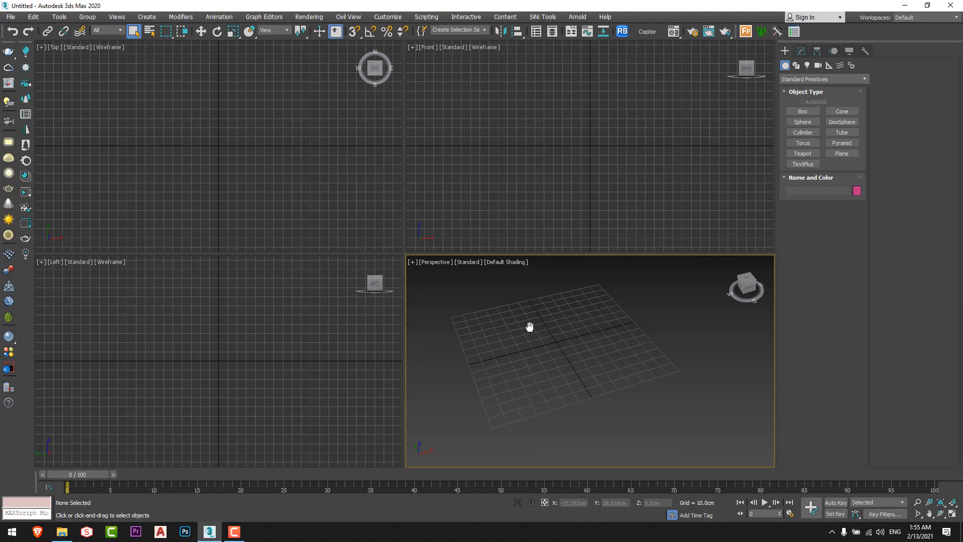
key(alt+Tab)
double_click(327, 167)
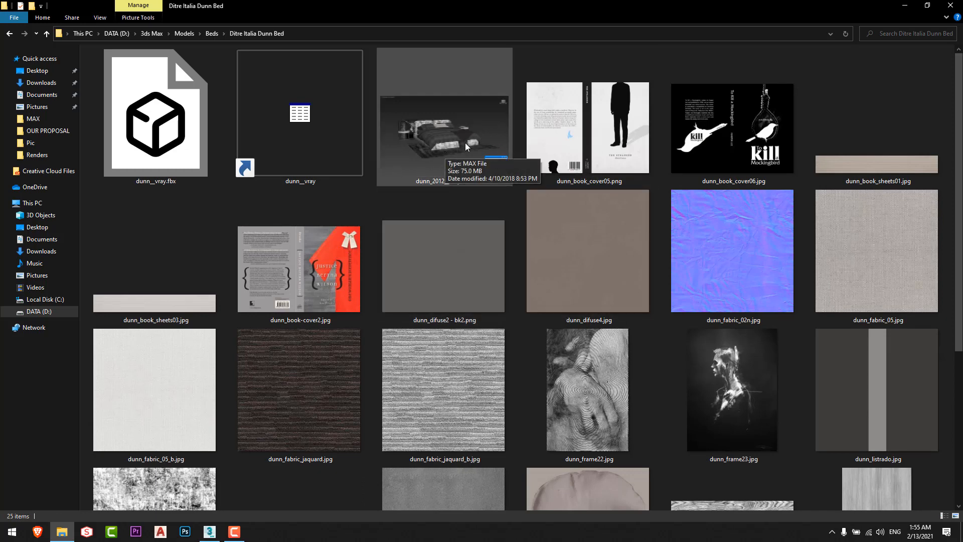
drag(428, 145, 543, 332)
key(alt+Tab)
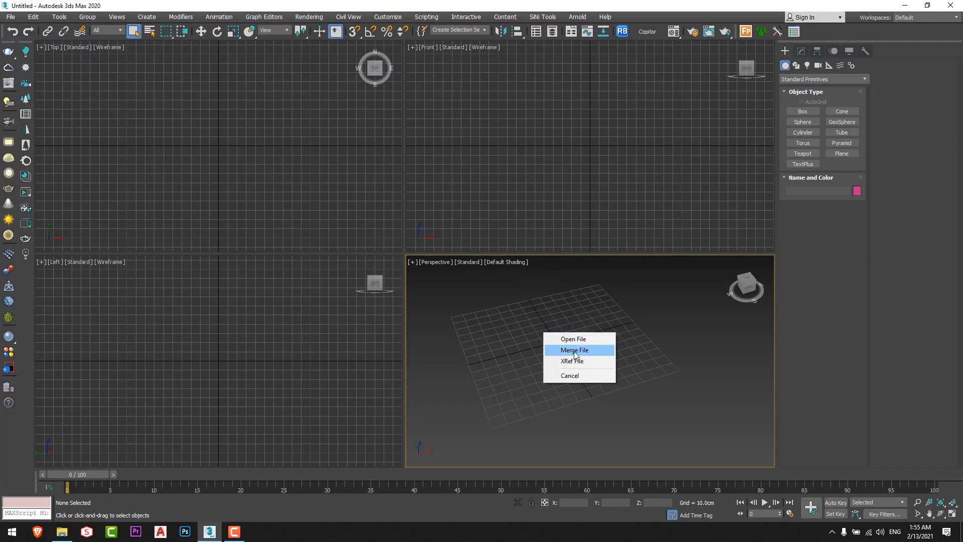
click(549, 349)
click(529, 341)
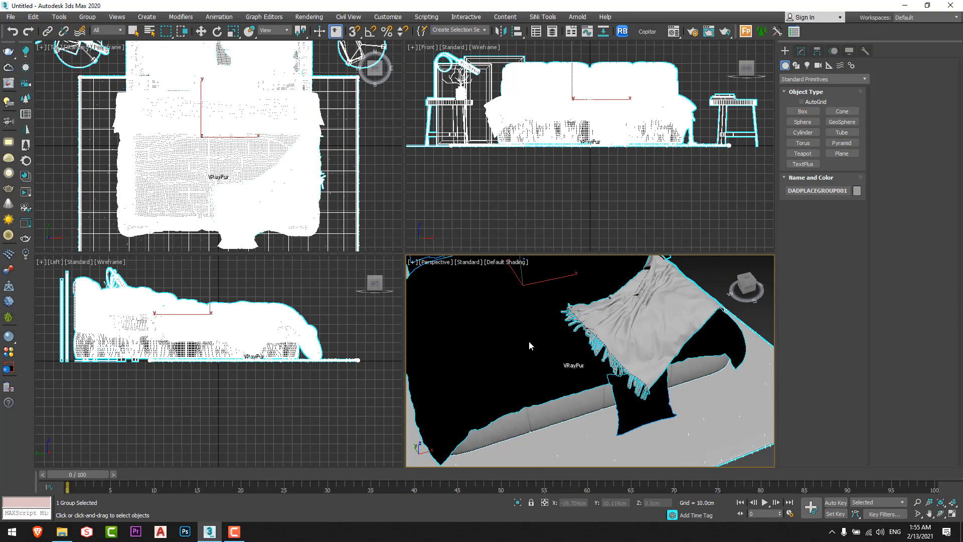
Activate the Move tool, maximize the Perspective viewport and frame the whole merged bed set
key(w)
key(alt+w)
scroll(470, 278, down, 5)
mouse_move(474, 274)
alt+middle_down()
mouse_move(427, 271)
mouse_move(471, 271)
alt+middle_up()
scroll(471, 271, up, 3)
alt+middle_drag(551, 247, 550, 251)
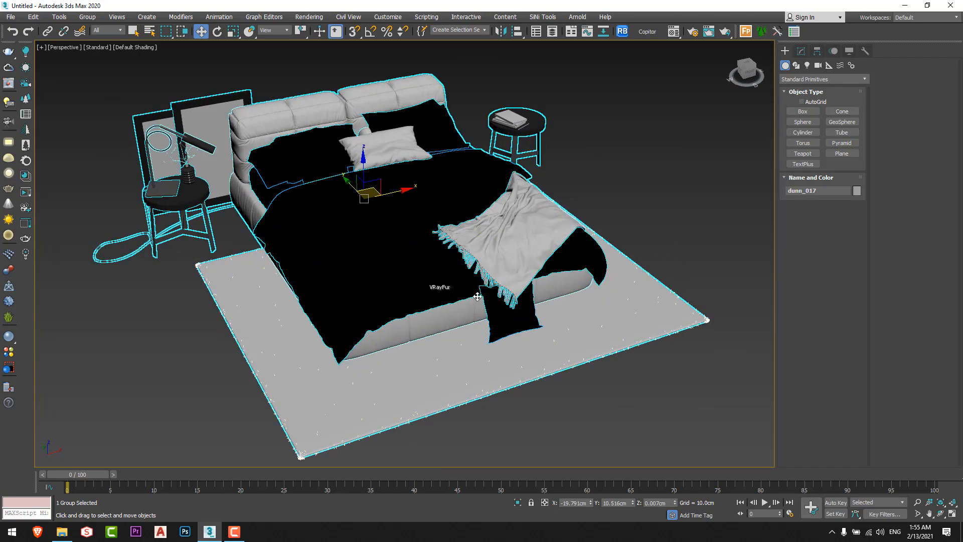
alt+middle_drag(646, 274, 492, 234)
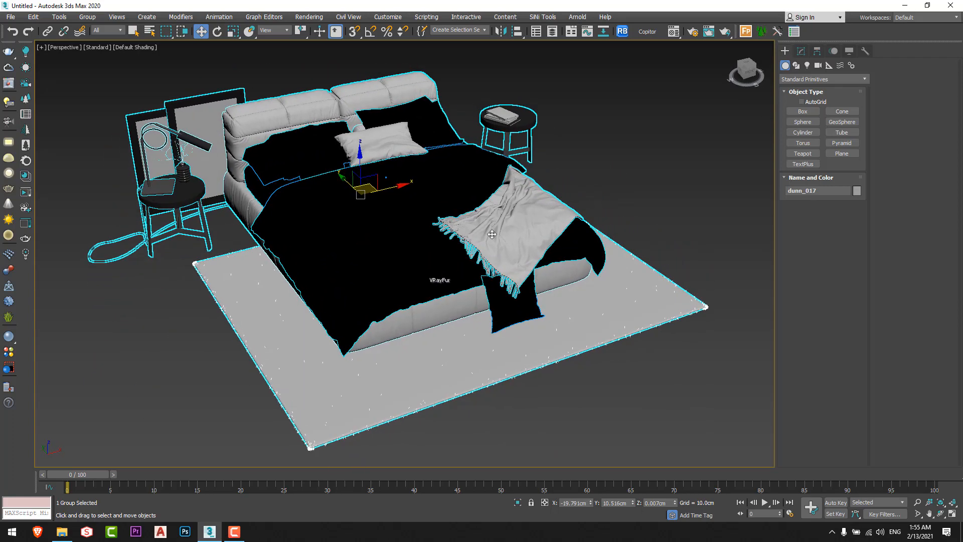
Open the Corona Converter and set its conversion scope to materials of selected objects
click(29, 161)
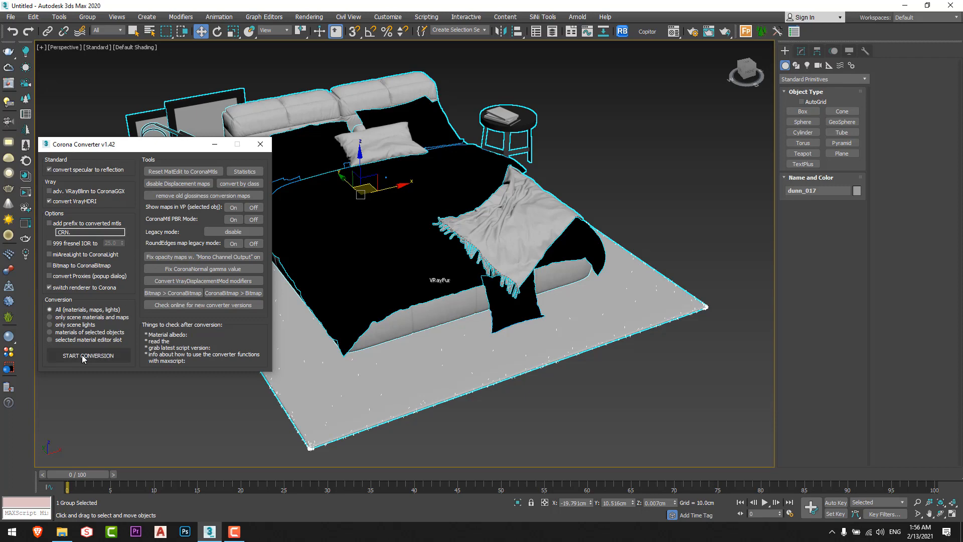
alt+middle_drag(533, 194, 544, 244)
scroll(537, 210, down, 2)
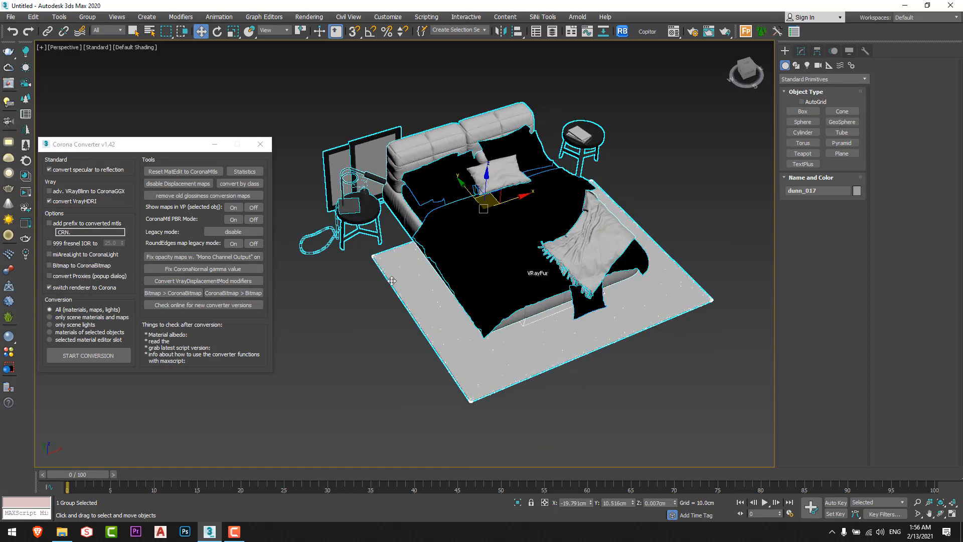
click(74, 332)
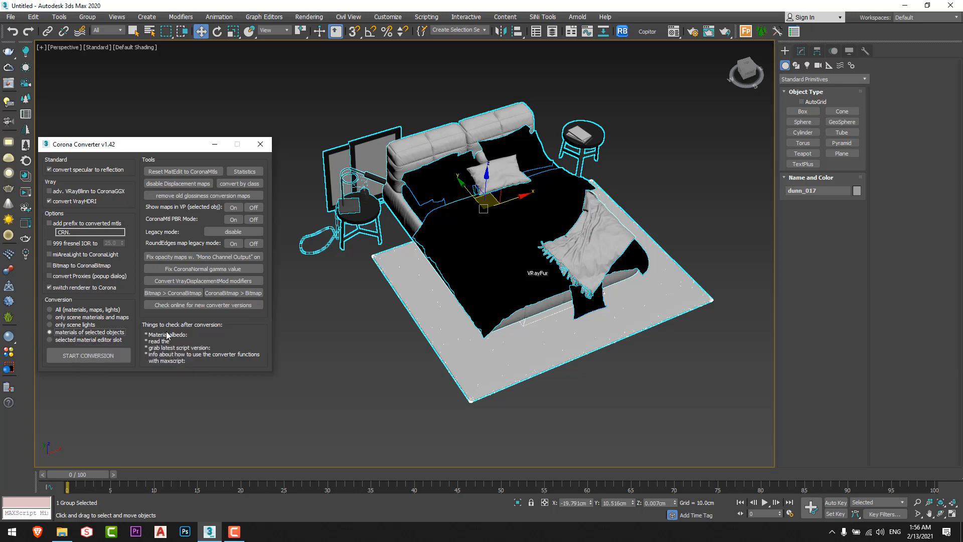
Check the current renderer and the available renderer choices in Render Setup, and close it
click(692, 31)
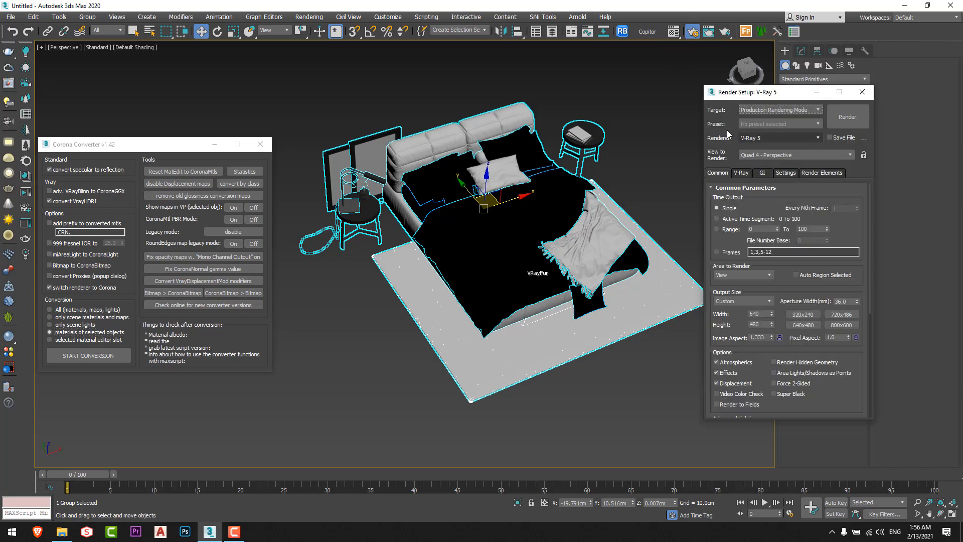
click(767, 139)
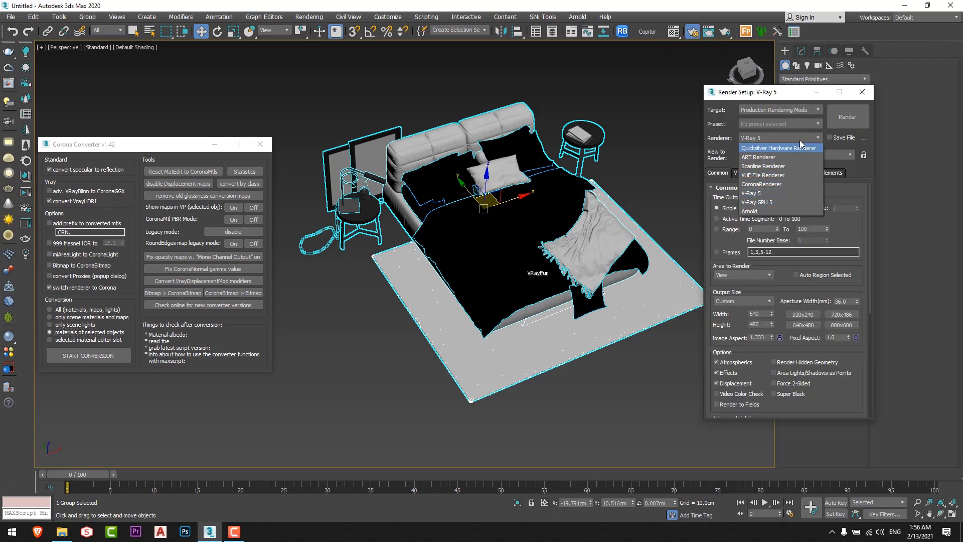
click(823, 135)
click(862, 92)
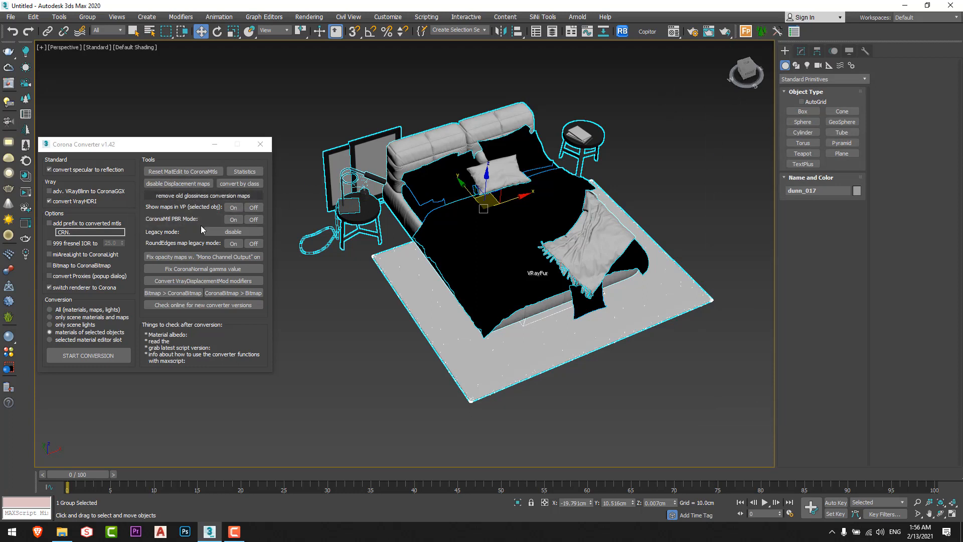
Run the Corona conversion with the scope All (materials, maps, lights) and close the converter
click(76, 311)
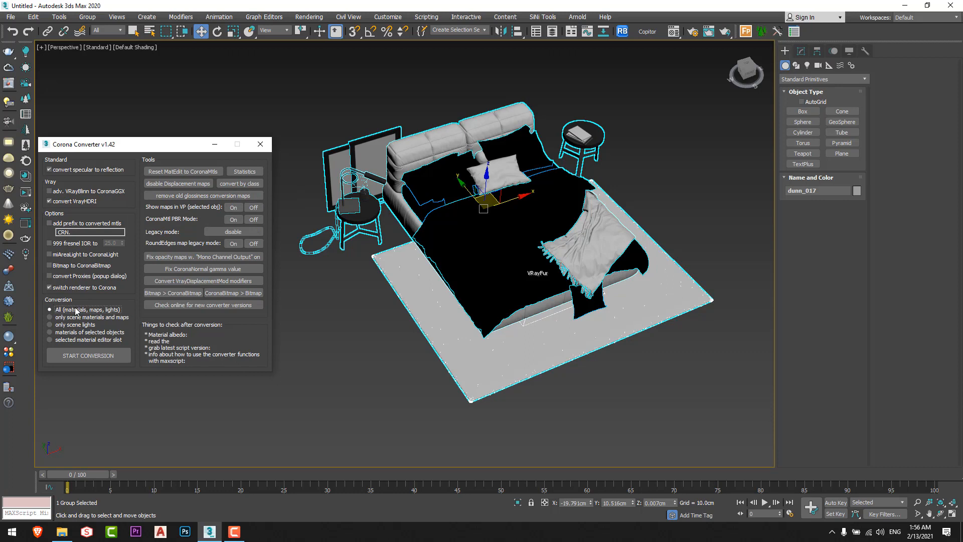
click(92, 359)
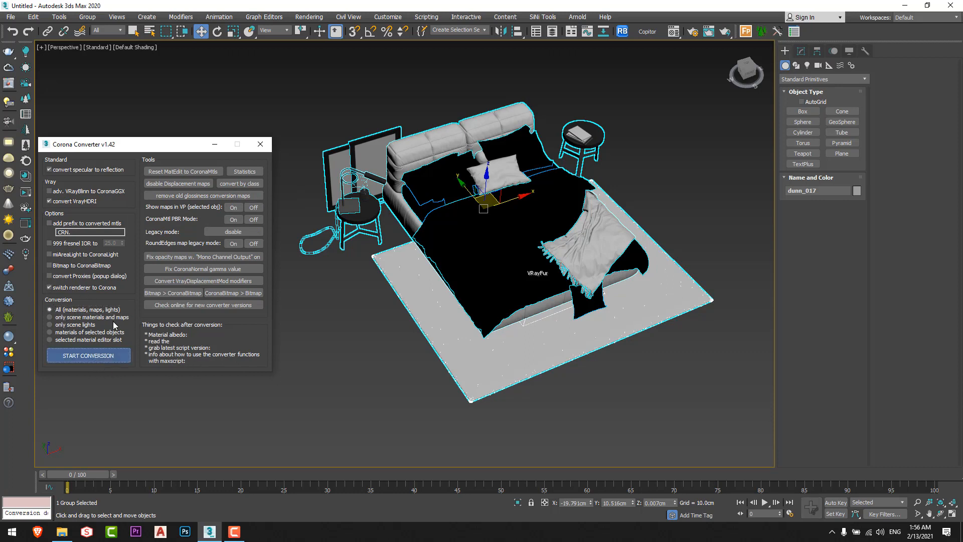
click(261, 145)
Examine how the converted bed materials display in the viewport from several angles
middle_drag(415, 208, 360, 218)
mouse_move(359, 218)
alt+middle_down()
mouse_move(340, 205)
mouse_move(359, 211)
alt+middle_up()
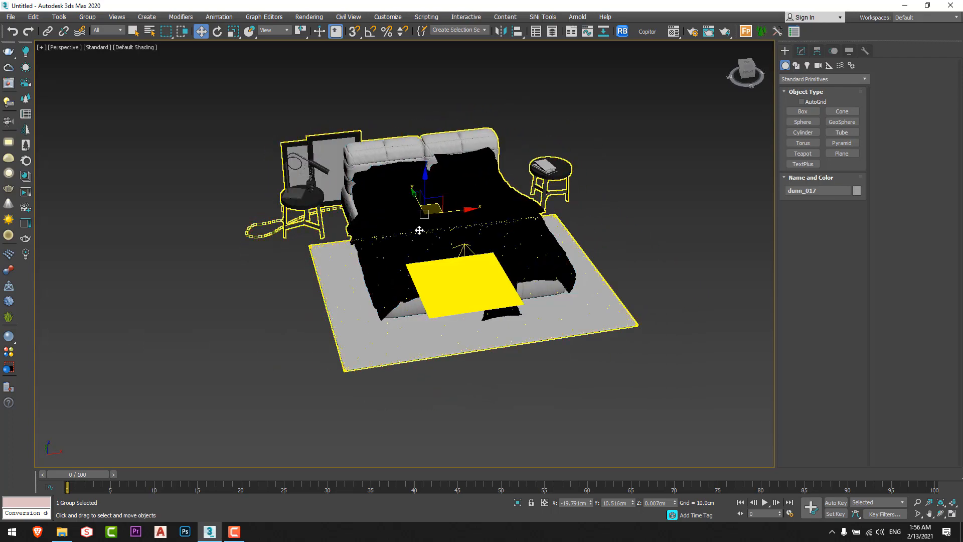
alt+middle_drag(432, 221, 373, 222)
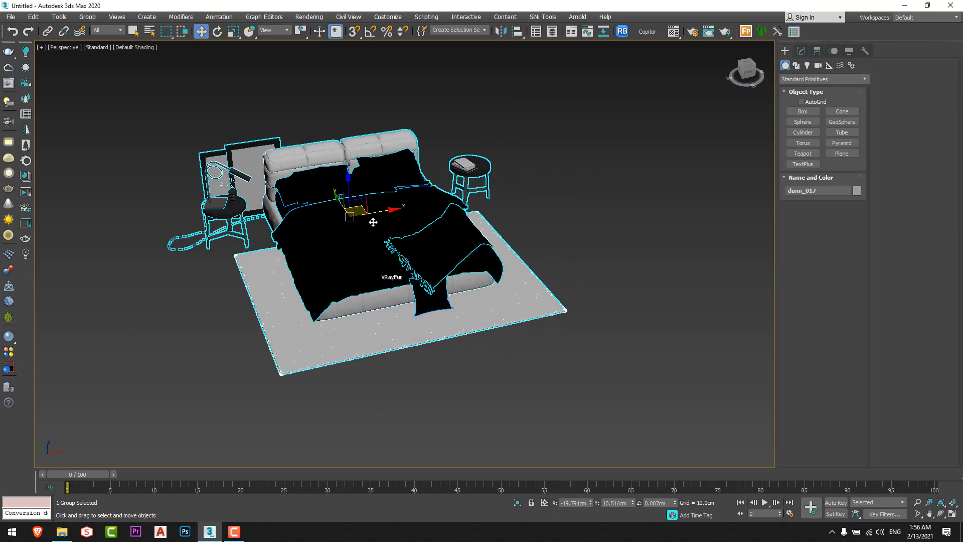
scroll(317, 237, up, 3)
alt+middle_drag(524, 268, 531, 249)
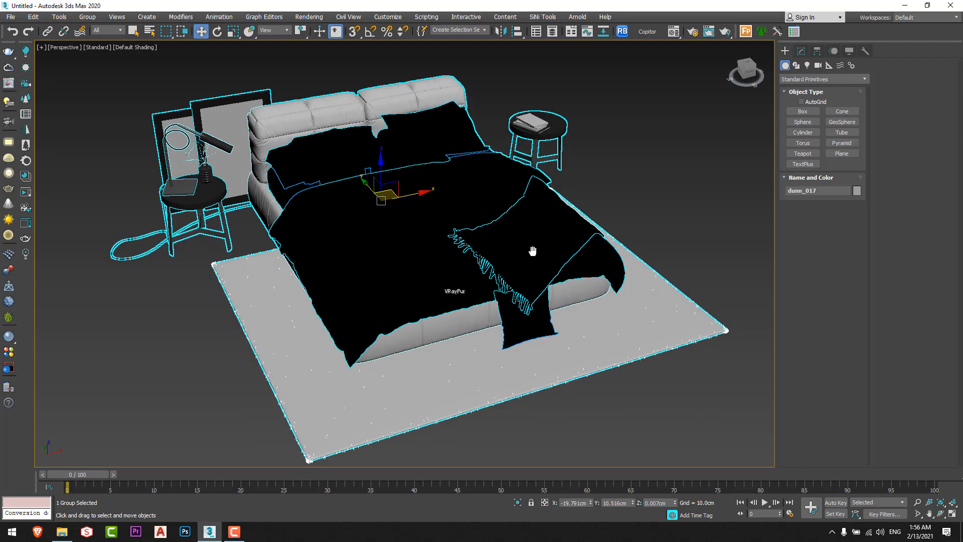
alt+middle_drag(509, 209, 384, 263)
scroll(396, 258, down, 3)
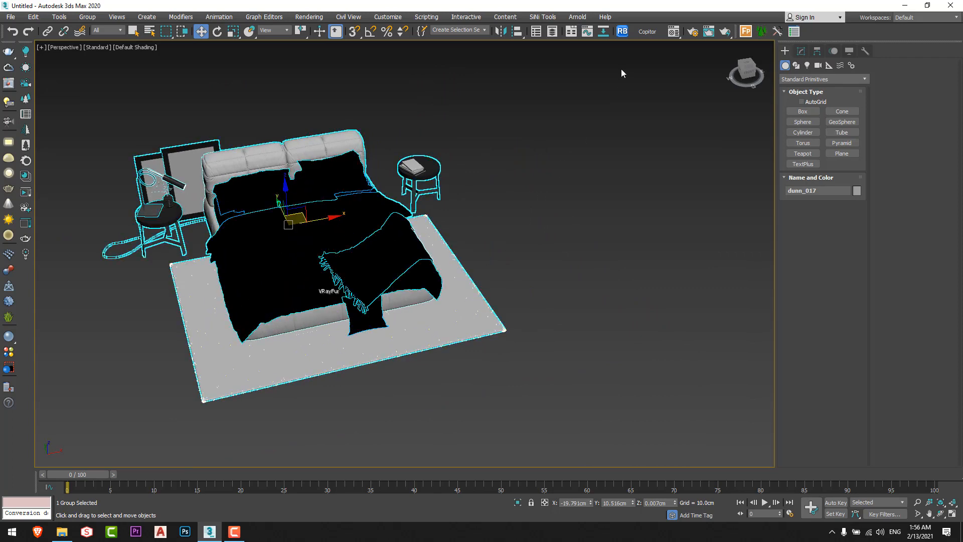
Open Relink Bitmaps, and copy the path of the Ditre Italia Dunn Bed folder in File Explorer
click(624, 34)
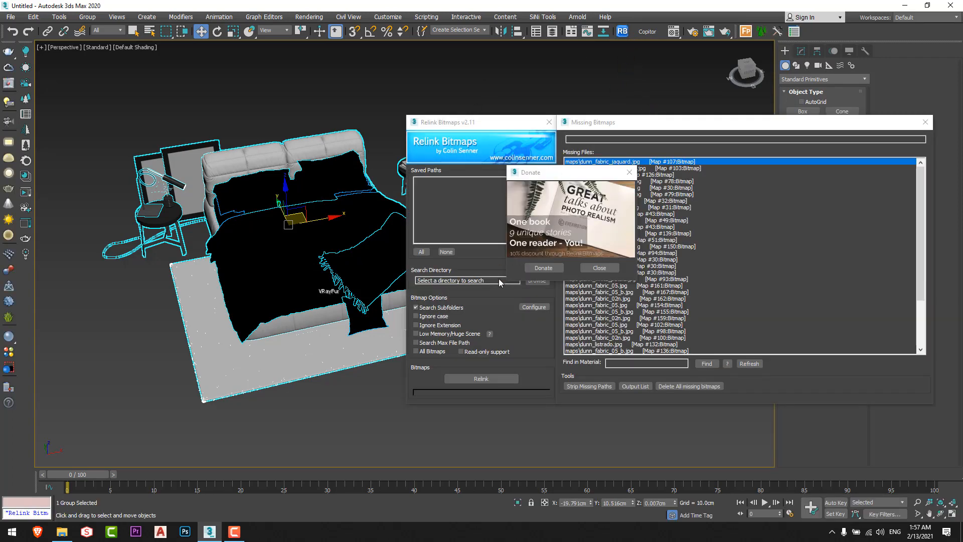
click(601, 268)
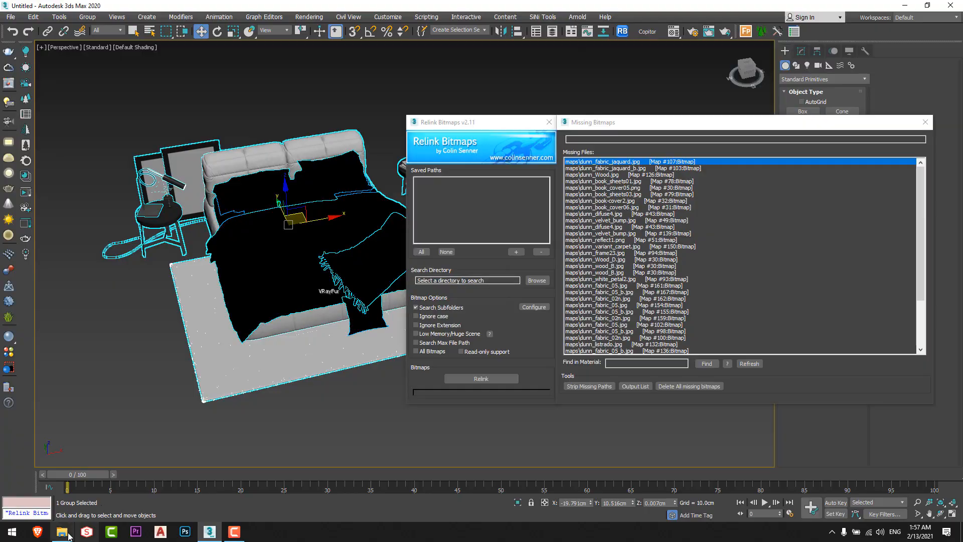
click(68, 535)
click(300, 35)
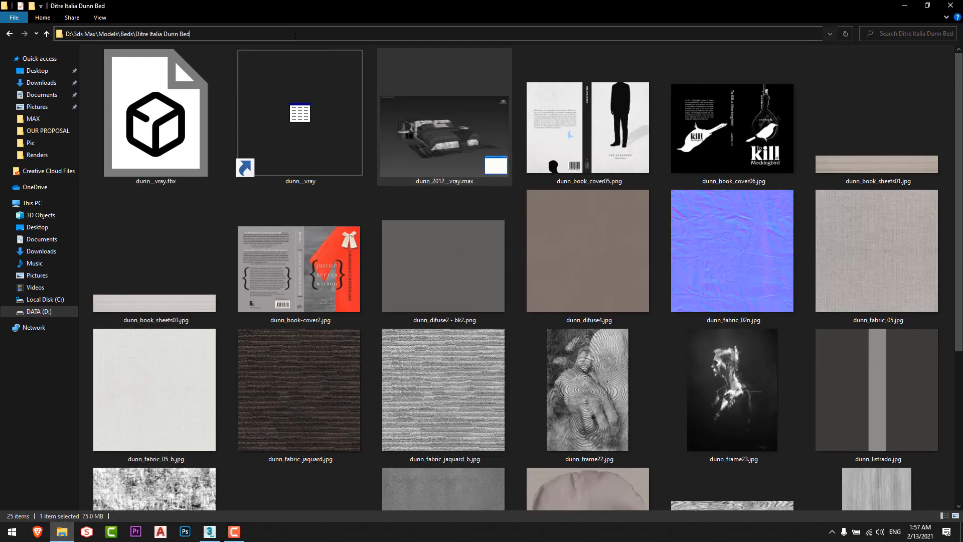
key(ctrl+a)
key(ctrl+c)
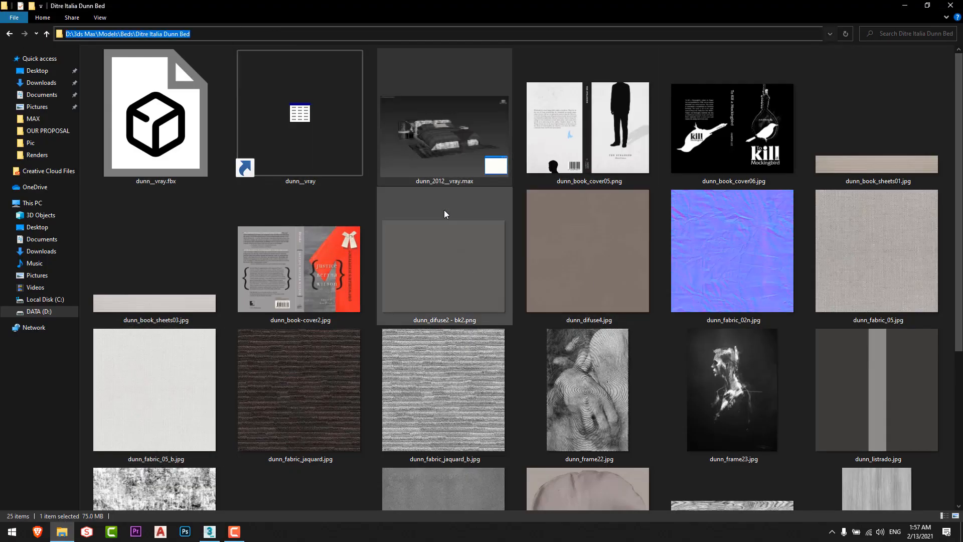
Relink the missing bitmaps in 3ds Max using D:\3ds Max\Models\Beds\Ditre Italia Dunn Bed as the search directory, and close the script
key(alt+Tab)
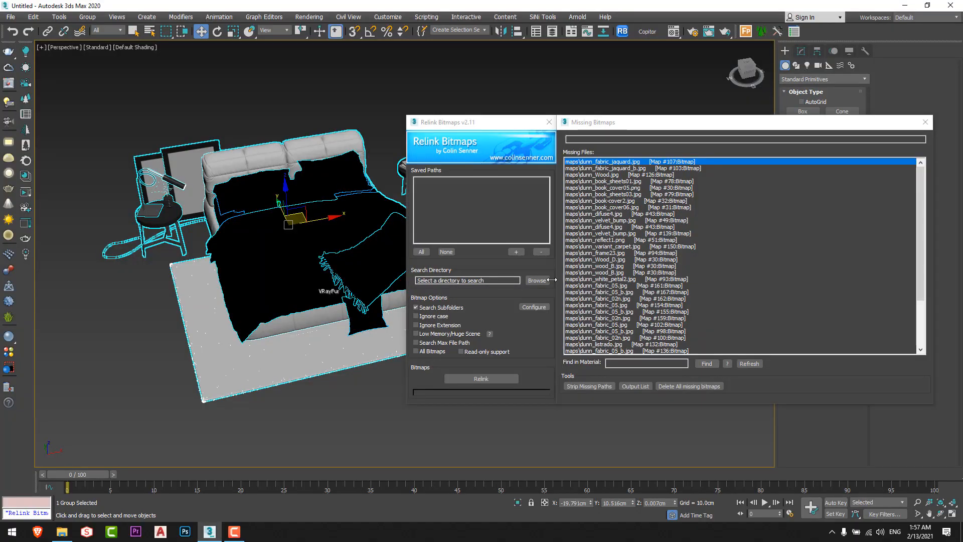
click(536, 280)
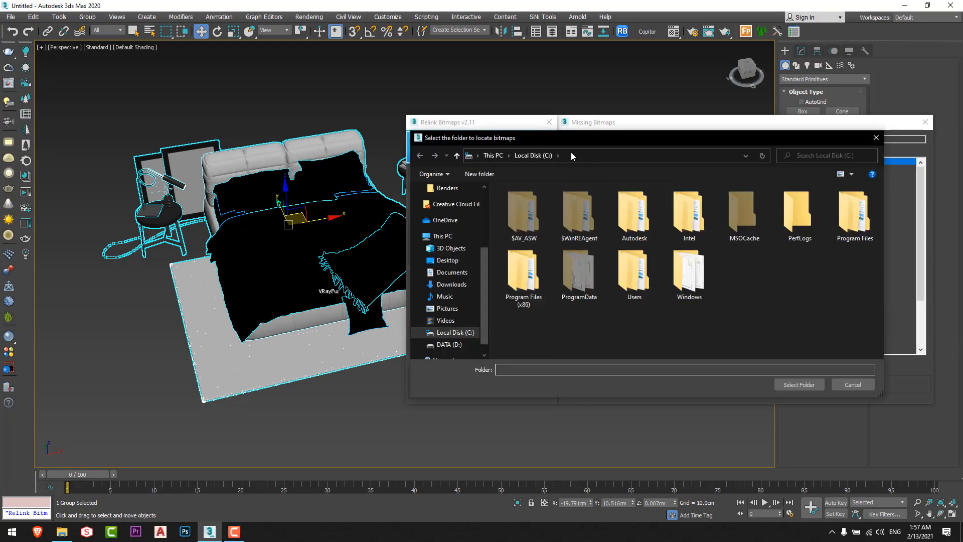
click(571, 156)
key(ctrl+v)
key(Return)
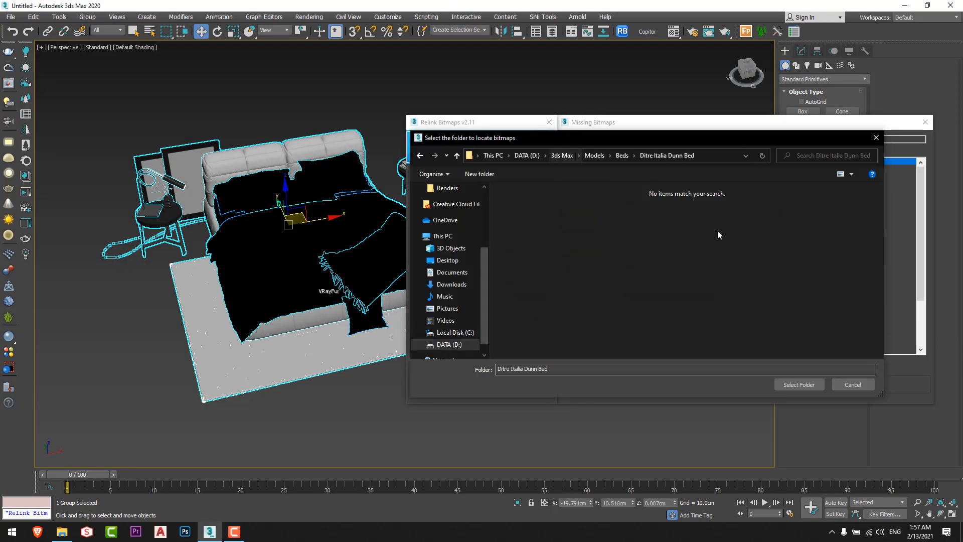
click(788, 390)
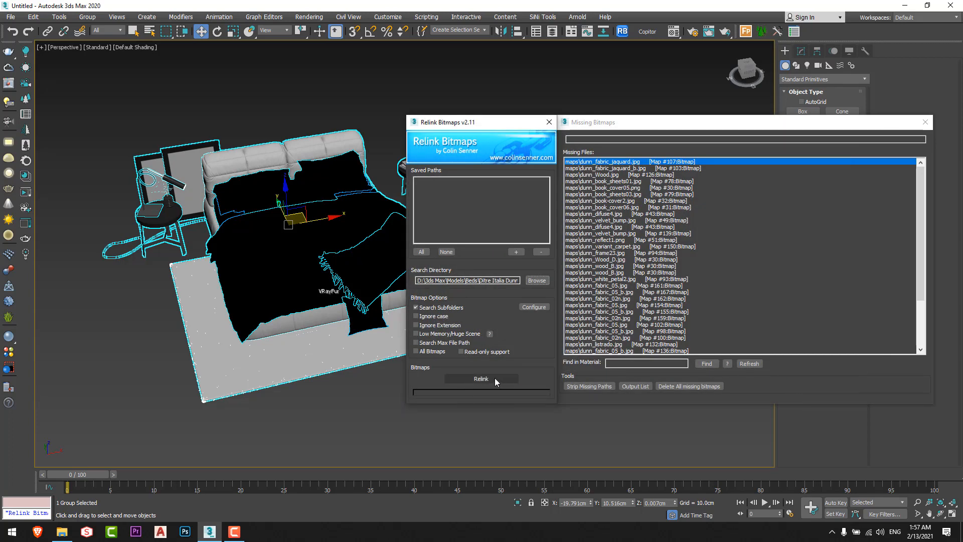
click(494, 379)
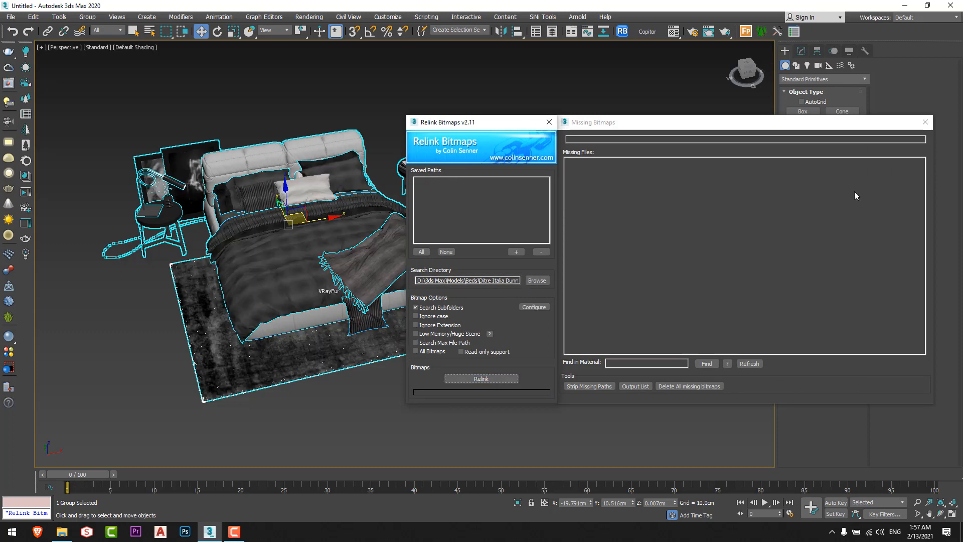
click(922, 127)
Examine the relinked textures on the bed, throw and rug up close and from a distance
middle_drag(455, 308, 549, 321)
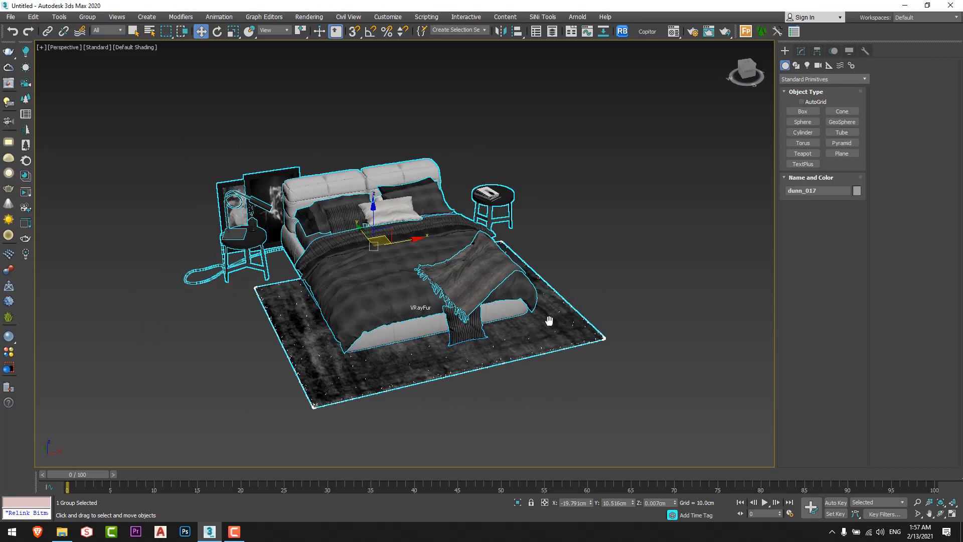
alt+middle_drag(485, 317, 531, 343)
scroll(482, 381, up, 4)
scroll(504, 381, down, 8)
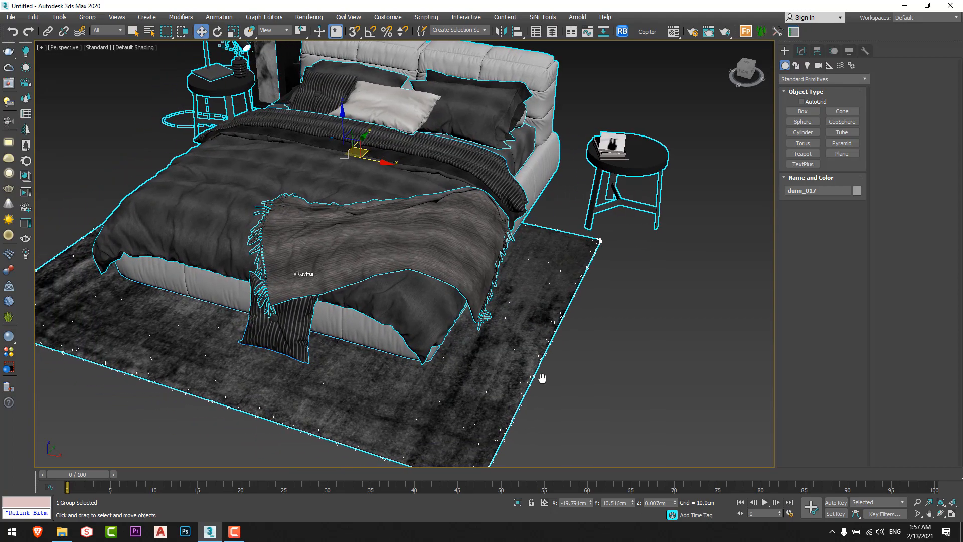
click(285, 462)
middle_drag(512, 370, 485, 379)
click(476, 372)
Delete the rug's VRayFur object inside the opened bed group, and close the group
click(100, 18)
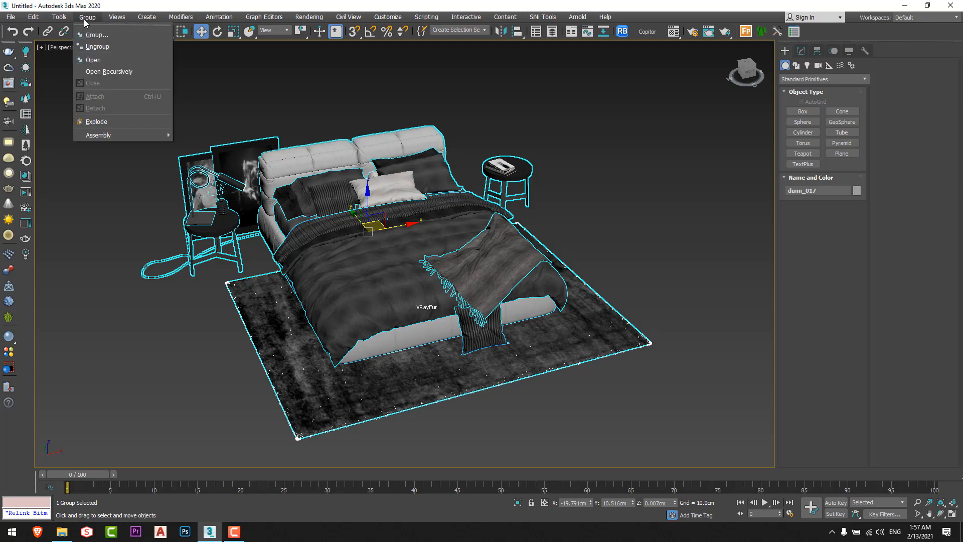
click(106, 59)
alt+middle_drag(441, 307, 421, 326)
click(415, 243)
click(437, 335)
scroll(438, 336, down, 3)
click(421, 326)
click(88, 16)
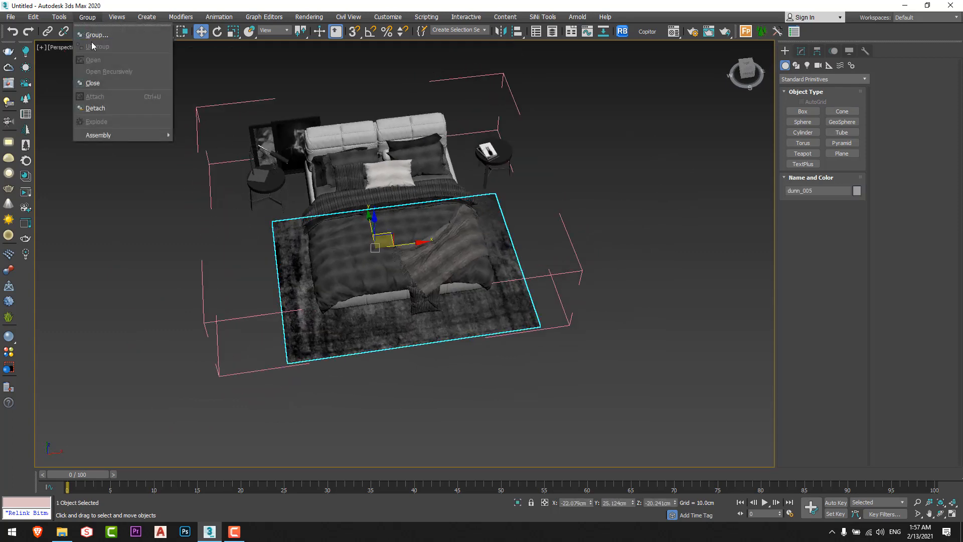
click(111, 82)
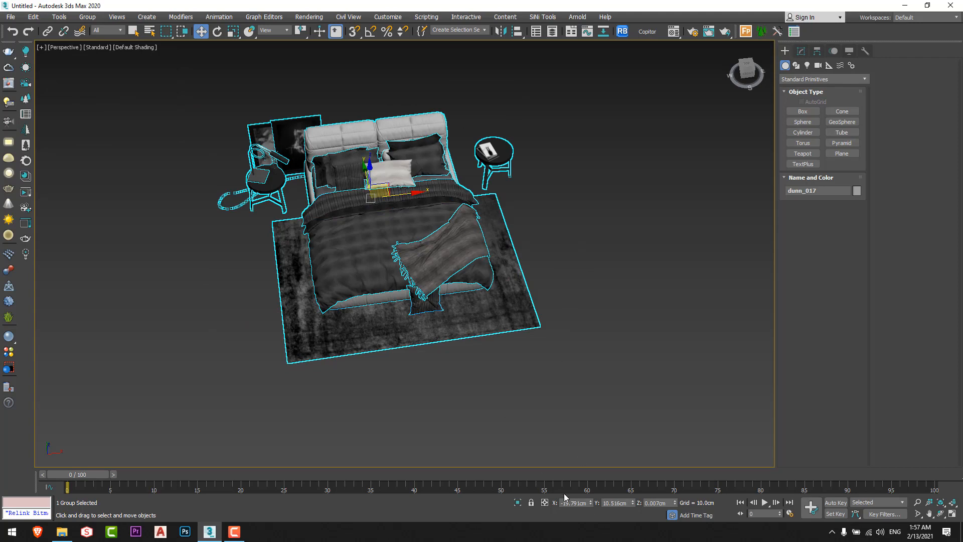
Reset the bed group's X and Y position to 0 cm, and clear the selection
right_click(590, 504)
right_click(630, 504)
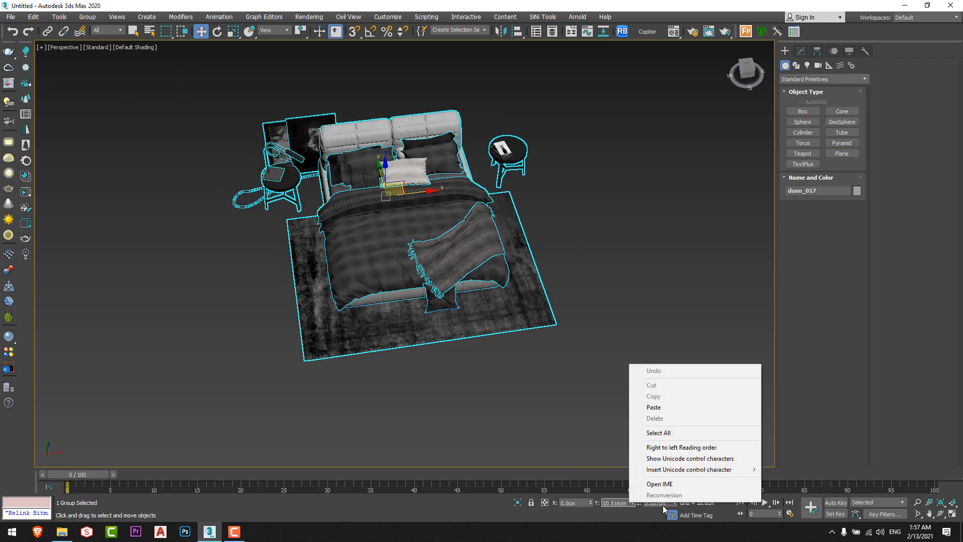
right_click(633, 504)
middle_drag(567, 297, 587, 351)
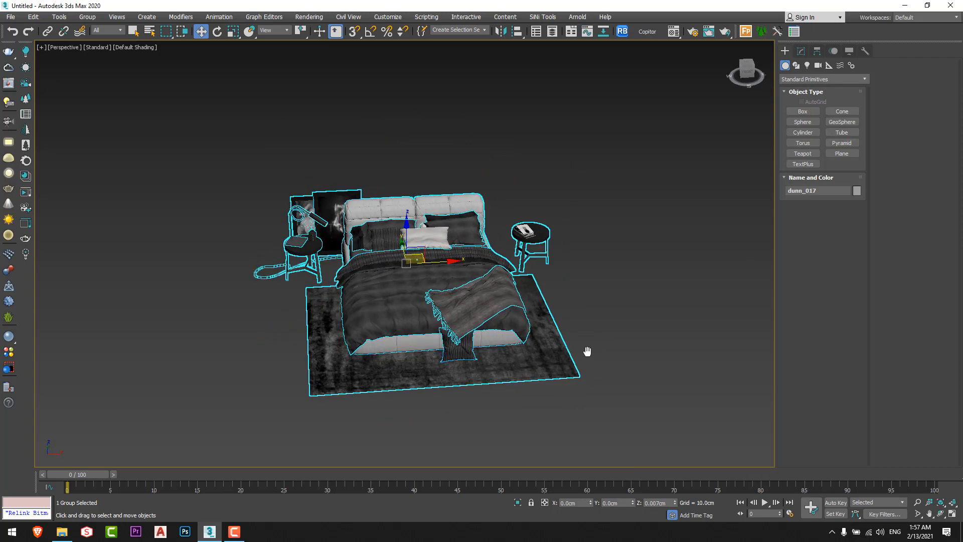
click(603, 272)
middle_drag(595, 241, 556, 203)
scroll(568, 193, down, 3)
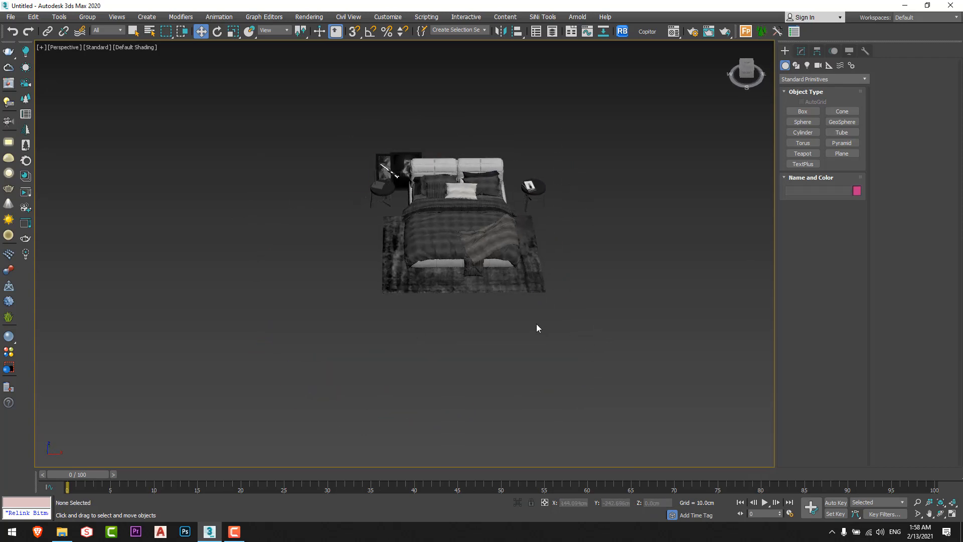
Place a targeted CoronaCam in the Top view, from in front of the bed's foot to a point behind the headboard, with the grid hidden
key(alt+w)
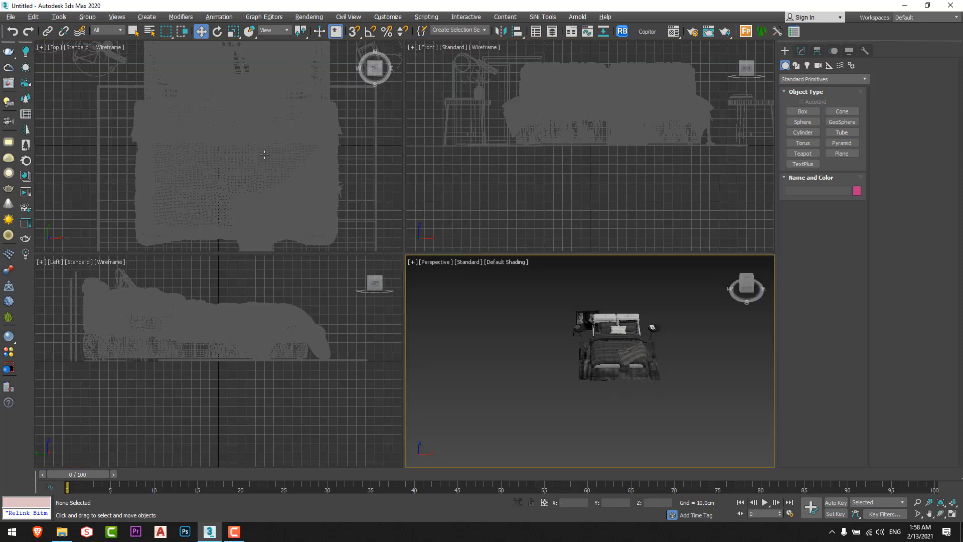
key(alt+w)
scroll(492, 185, down, 5)
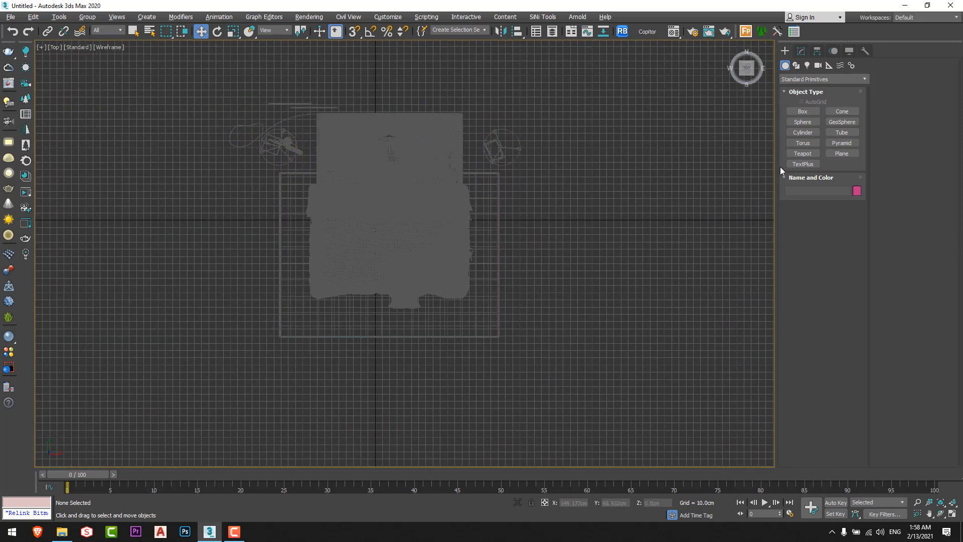
click(819, 66)
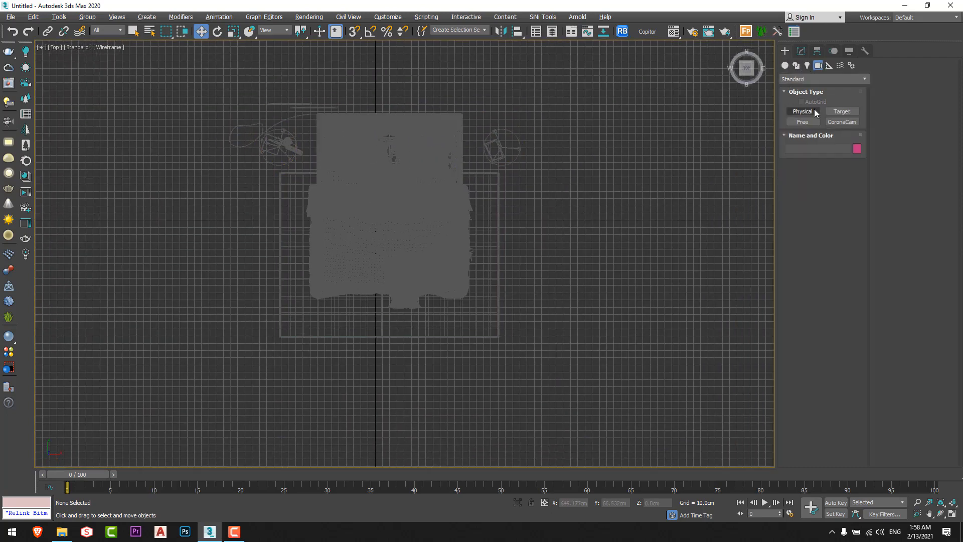
click(807, 79)
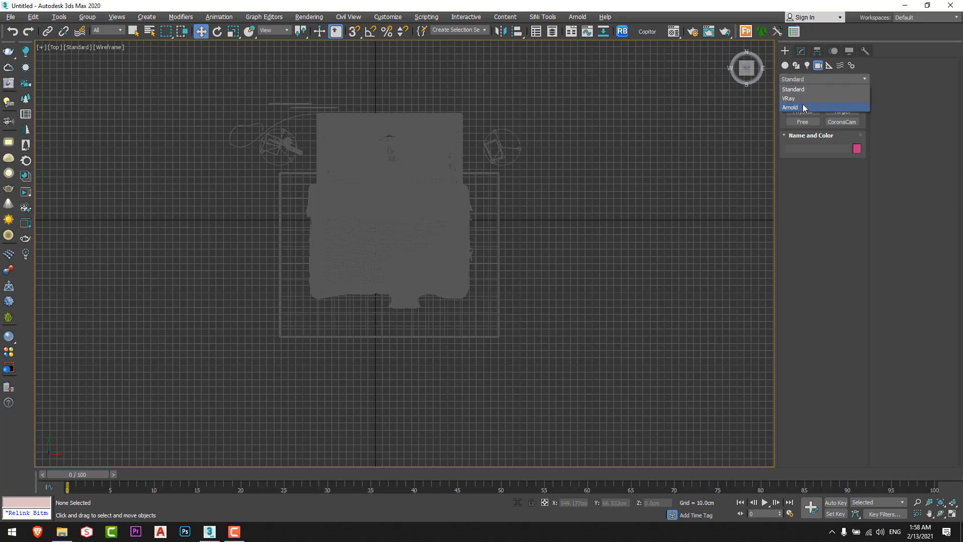
click(824, 89)
click(841, 122)
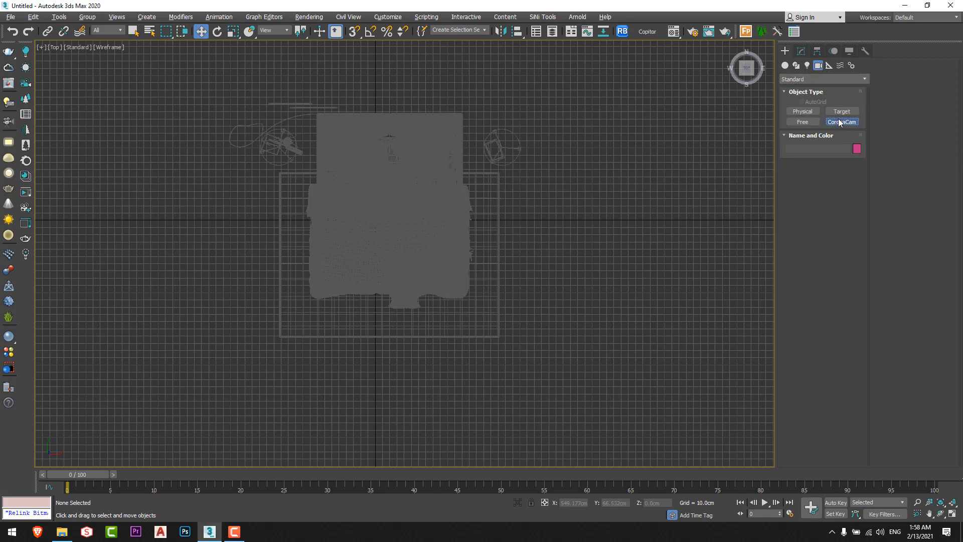
scroll(428, 260, down, 3)
key(g)
middle_drag(435, 301, 392, 293)
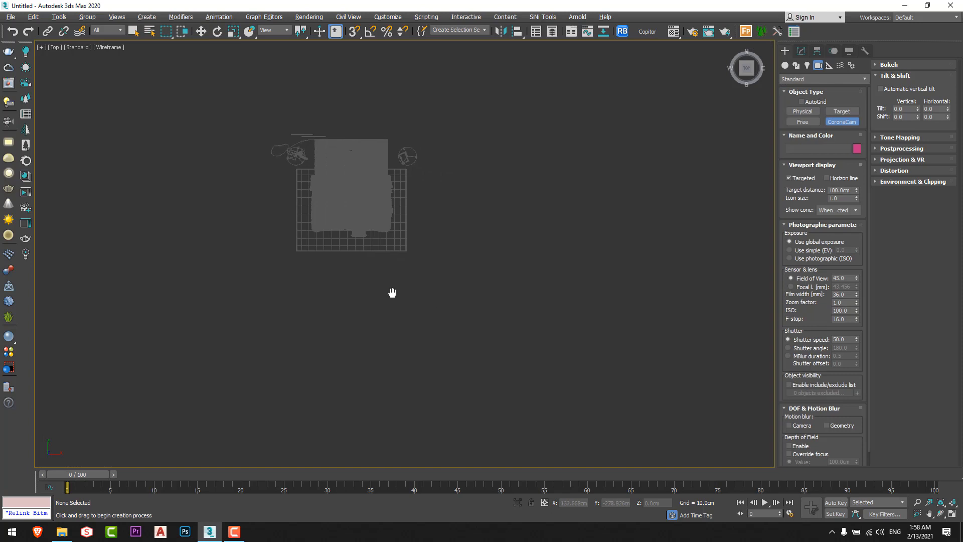
scroll(392, 294, down, 2)
middle_drag(375, 381, 386, 375)
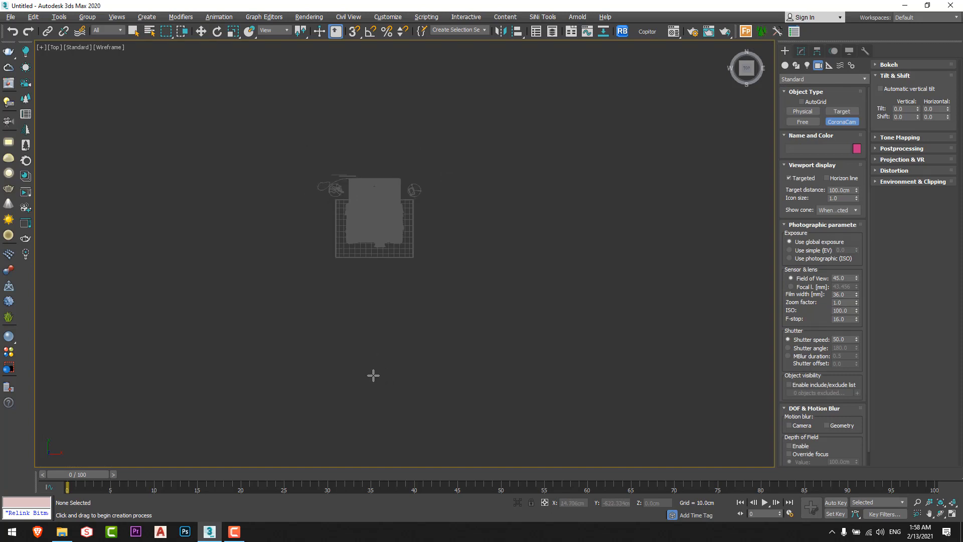
drag(375, 372, 369, 130)
right_click(382, 143)
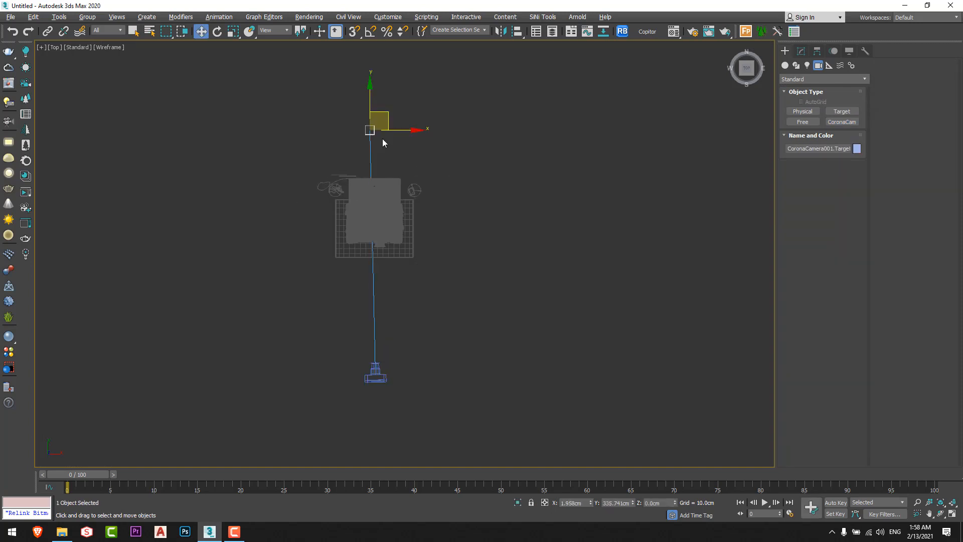
Align the camera target to the camera in X position only, using the target's center and the camera's pivot point
key(alt+a)
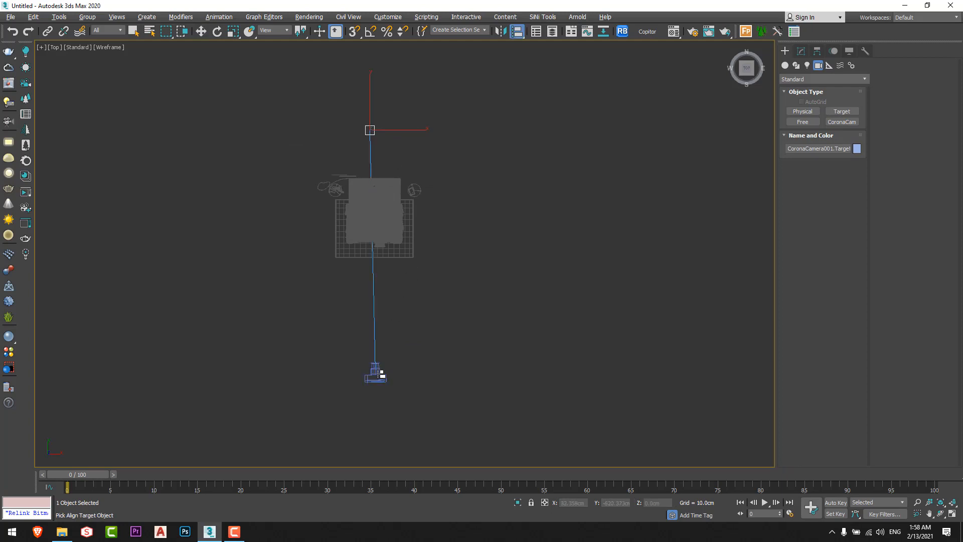
click(382, 377)
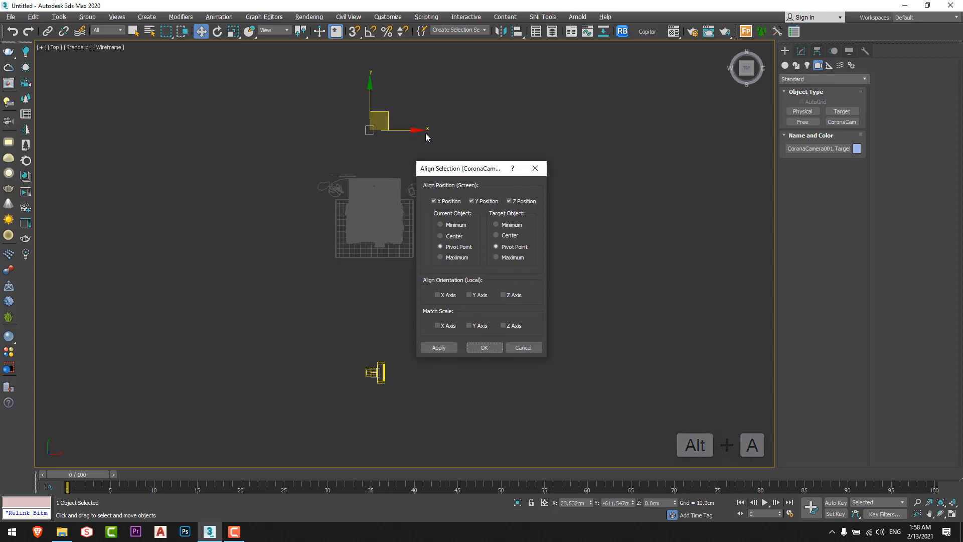
click(476, 202)
click(516, 201)
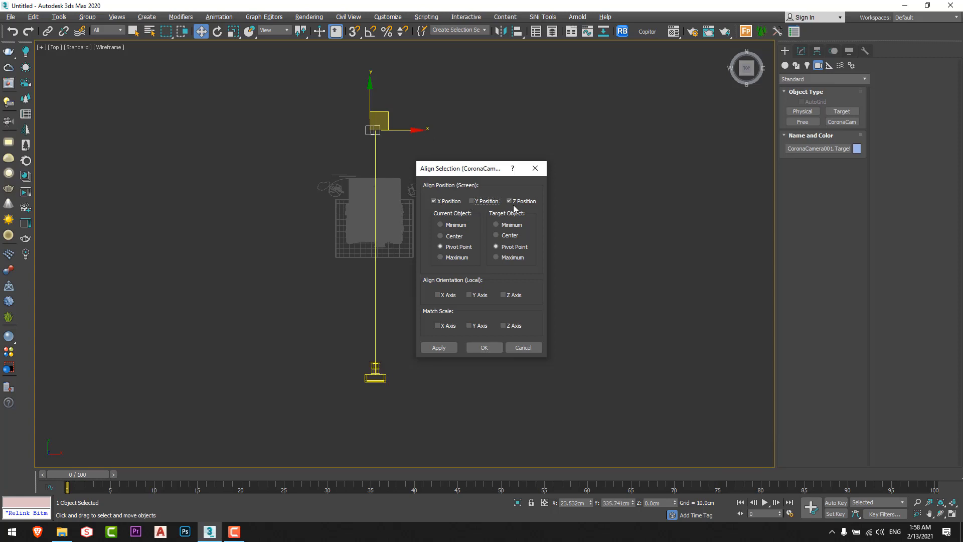
click(452, 238)
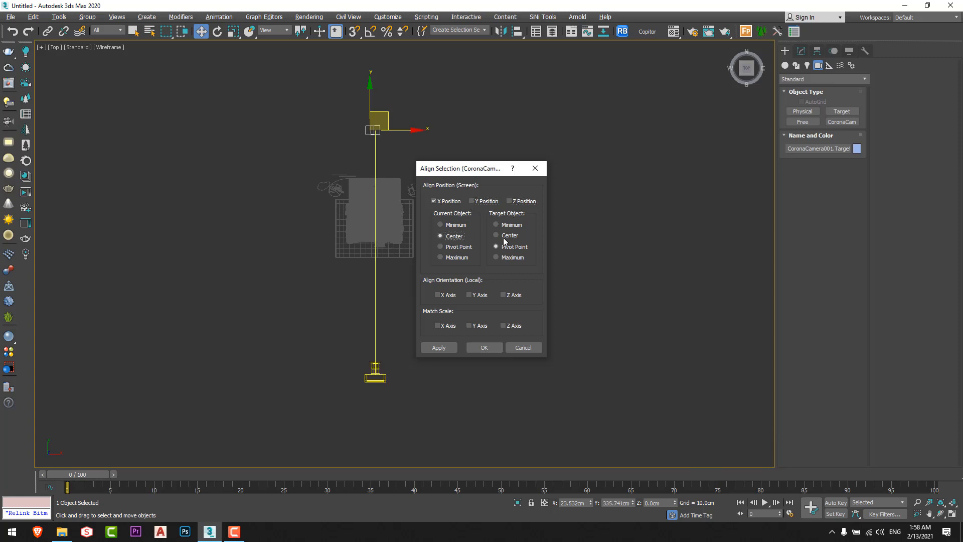
click(484, 348)
Show the Corona camera view maximized and shaded, and raise the camera with its target to about 86 cm
key(alt+w)
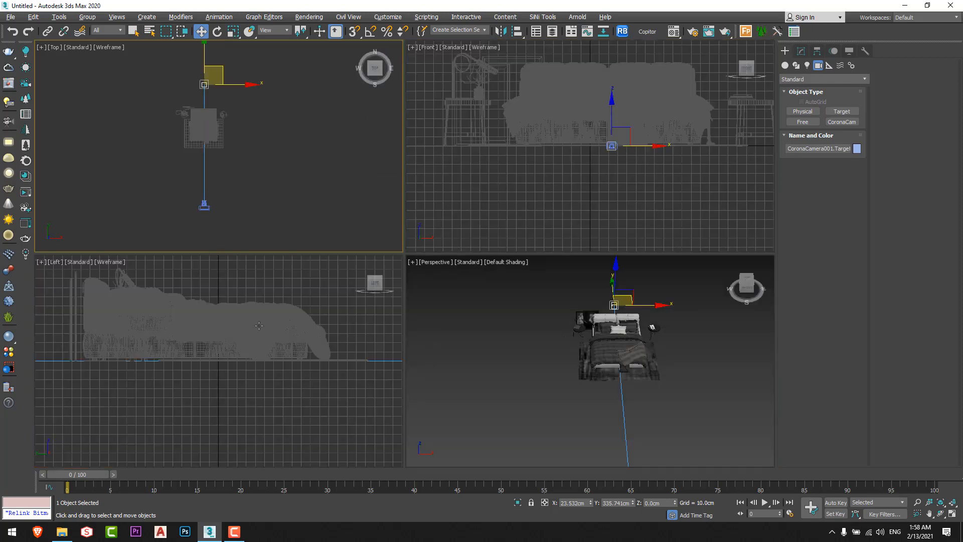
middle_click(263, 322)
key(c)
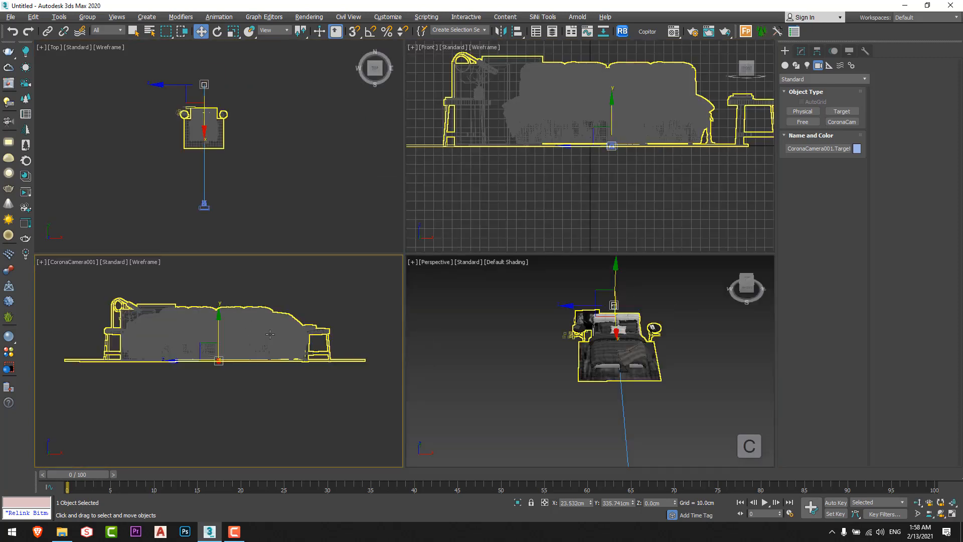
key(alt+w)
key(F3)
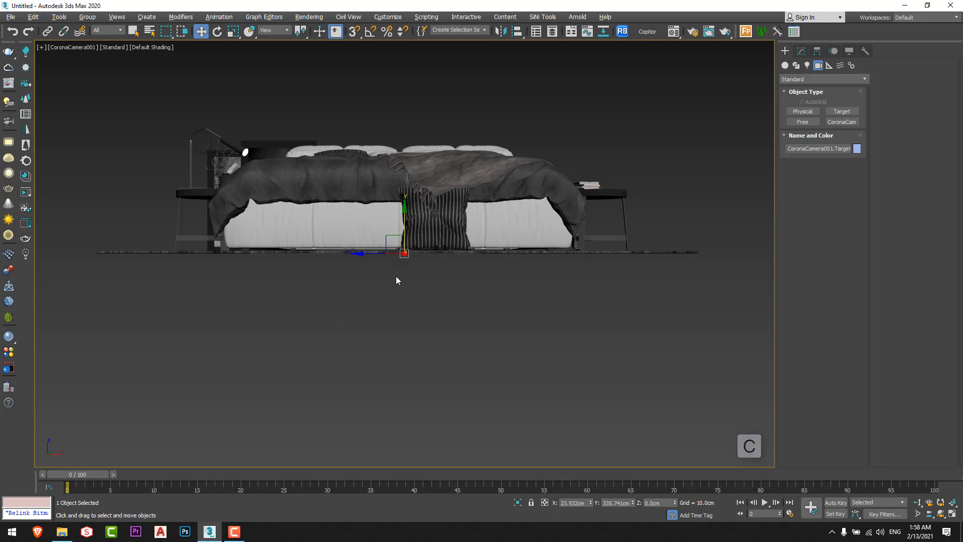
middle_drag(433, 196, 415, 250)
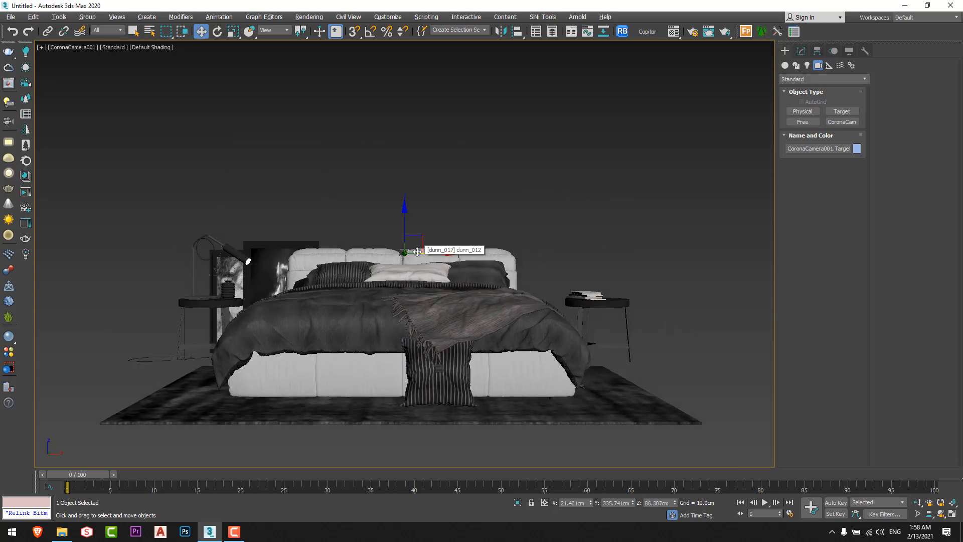
Show the safe frames, and reframe the bed by dollying the camera back and raising it with its target to about 115 cm
key(shift+f)
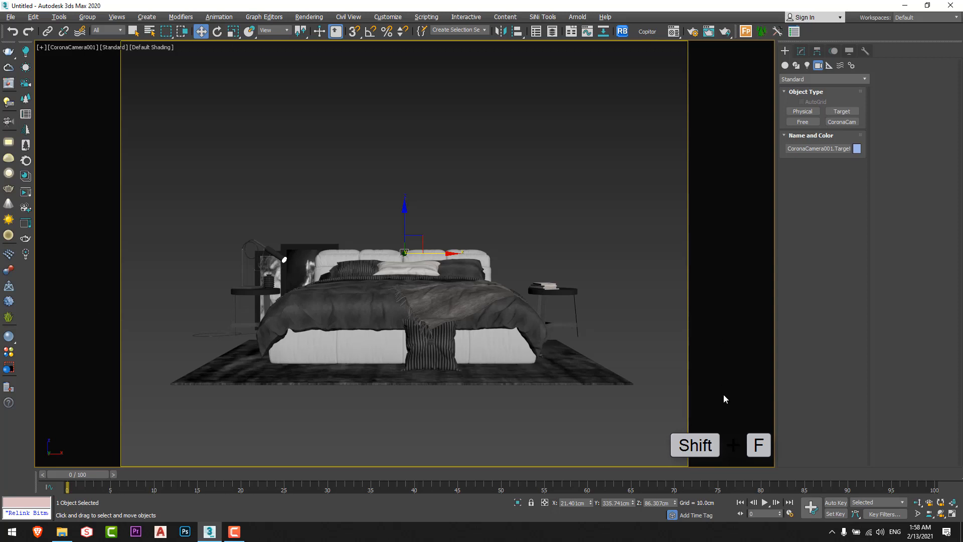
click(918, 502)
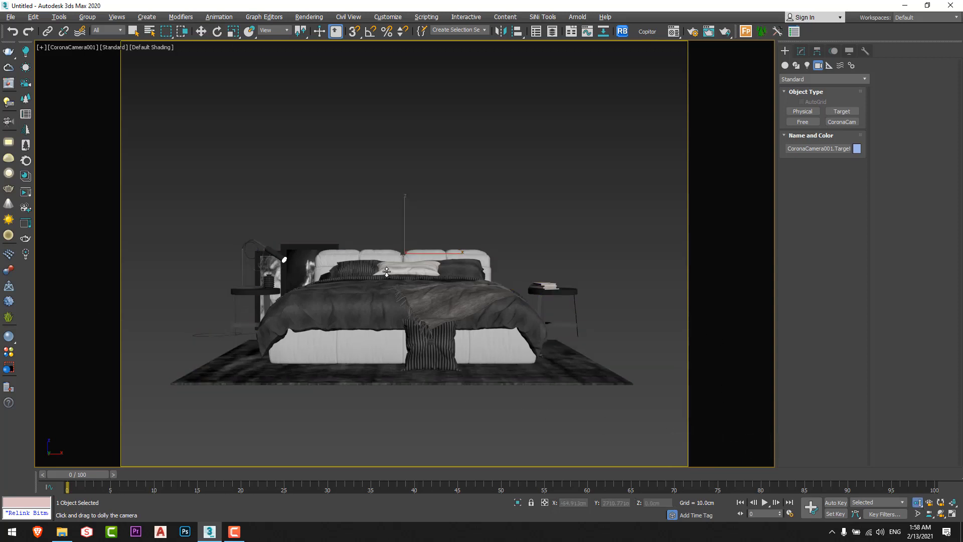
drag(394, 251, 396, 282)
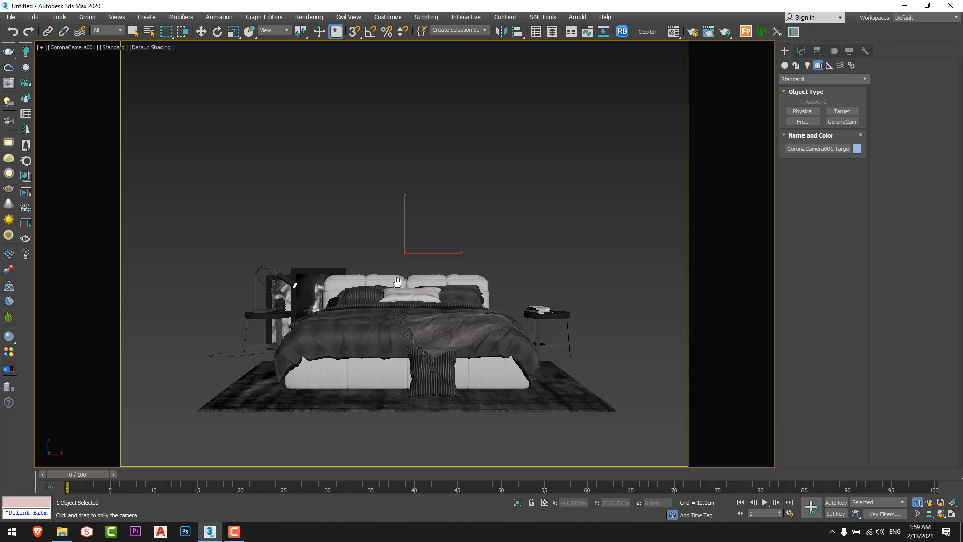
right_click(397, 281)
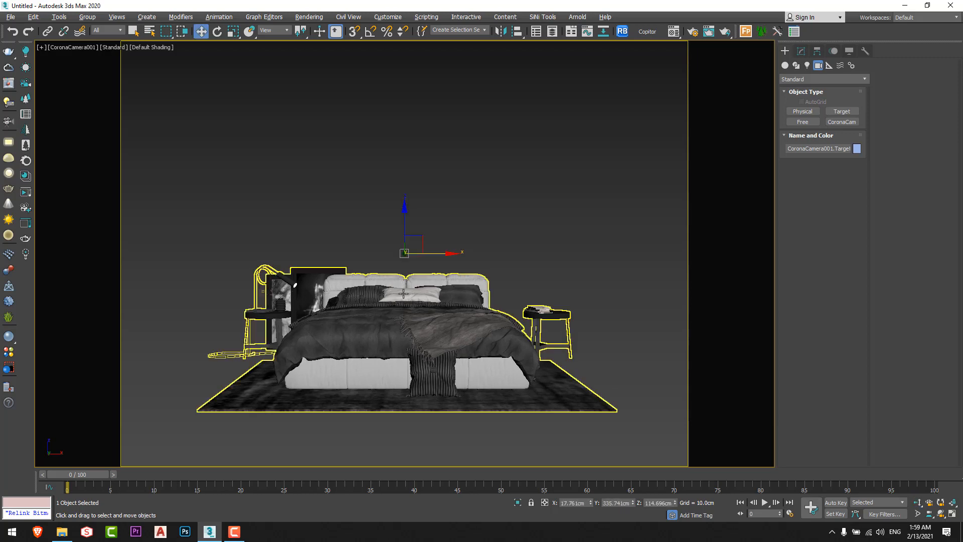
click(599, 303)
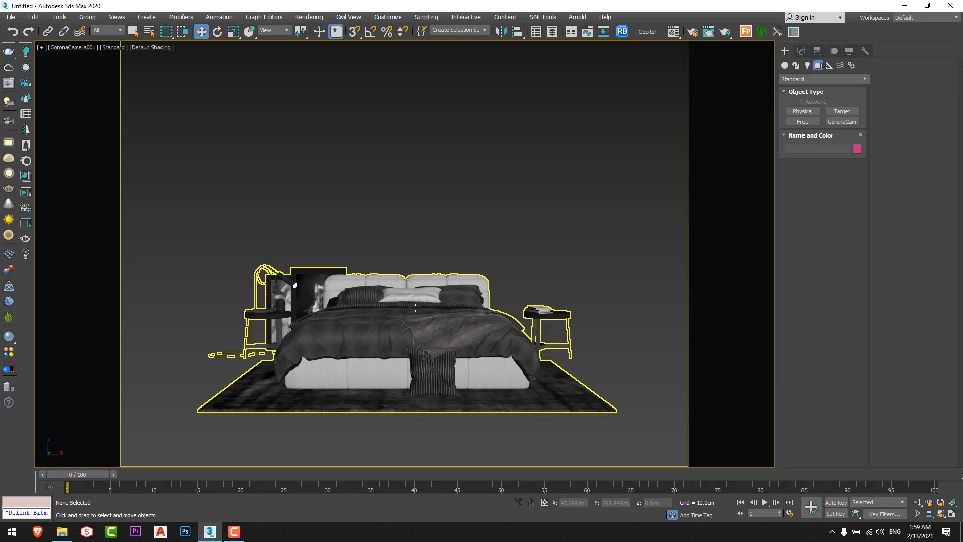
click(917, 504)
drag(419, 313, 420, 314)
right_click(388, 430)
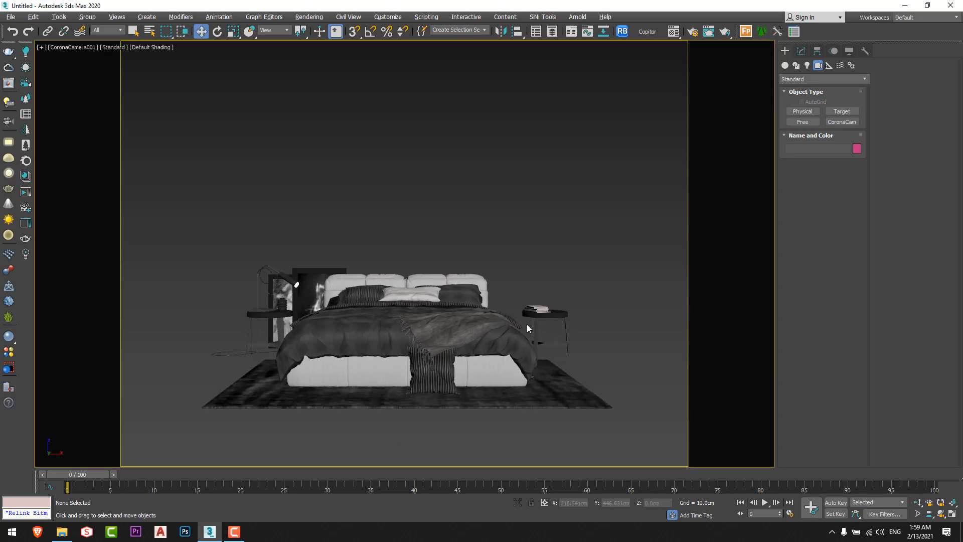
Draw a floor plane in the Top view beneath the bed and camera, about 908 cm long and 535 cm wide
key(alt+w)
right_click(354, 162)
key(alt+w)
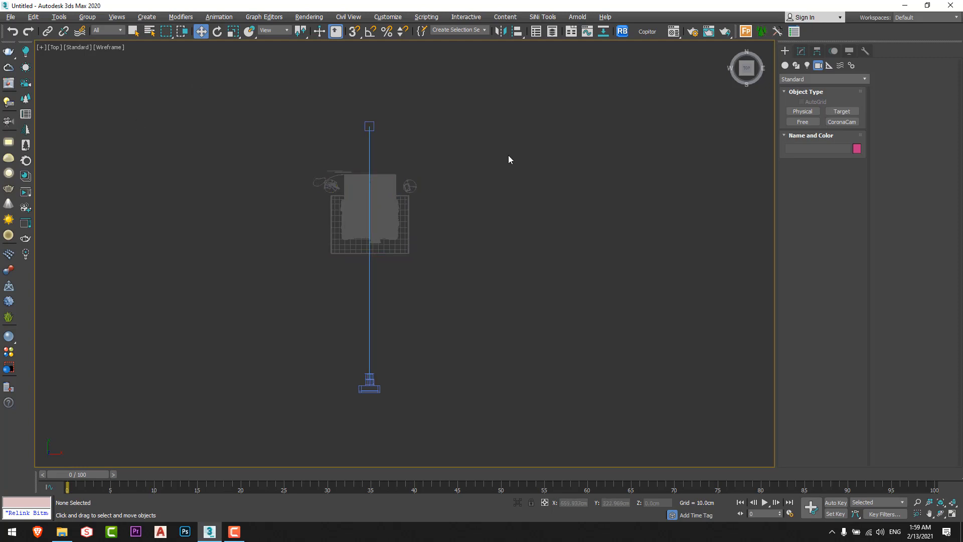
right_click(508, 155)
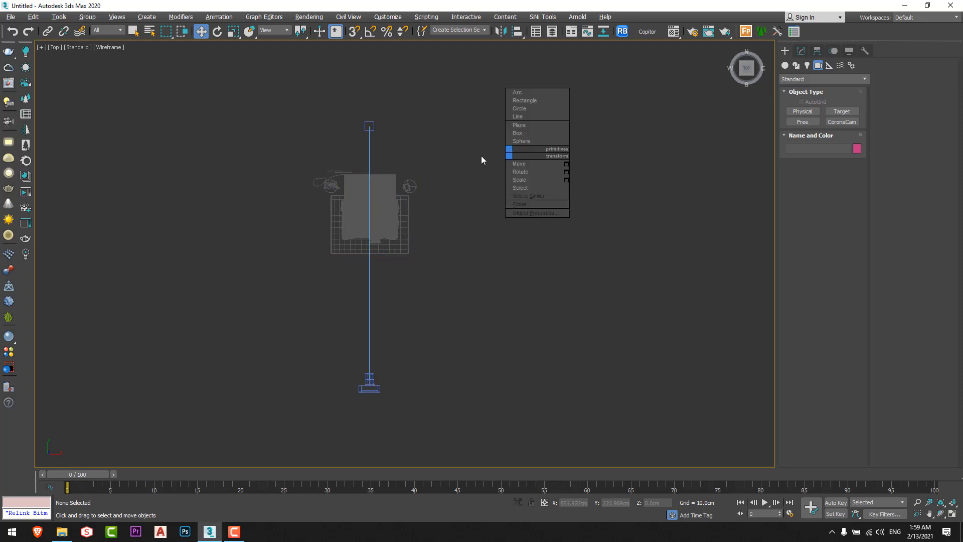
click(526, 126)
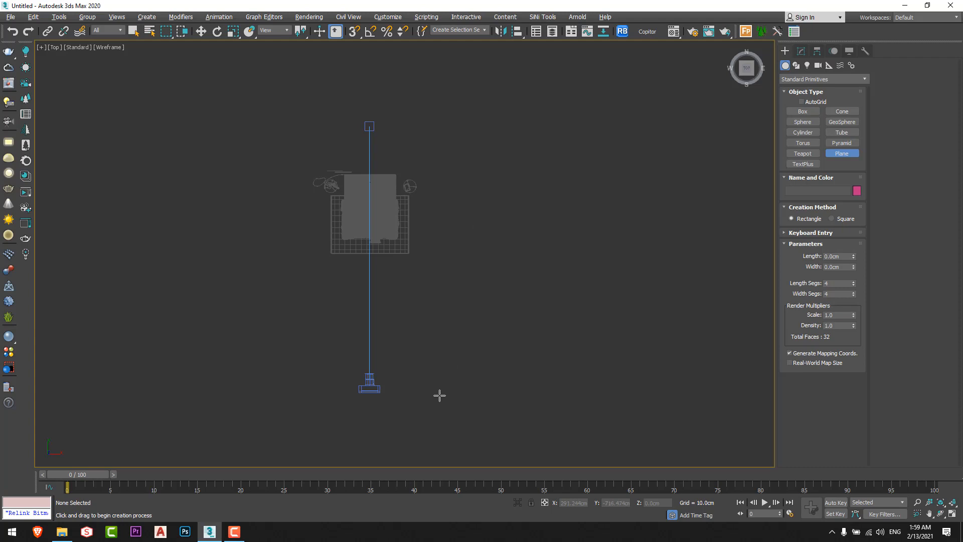
drag(440, 398, 303, 167)
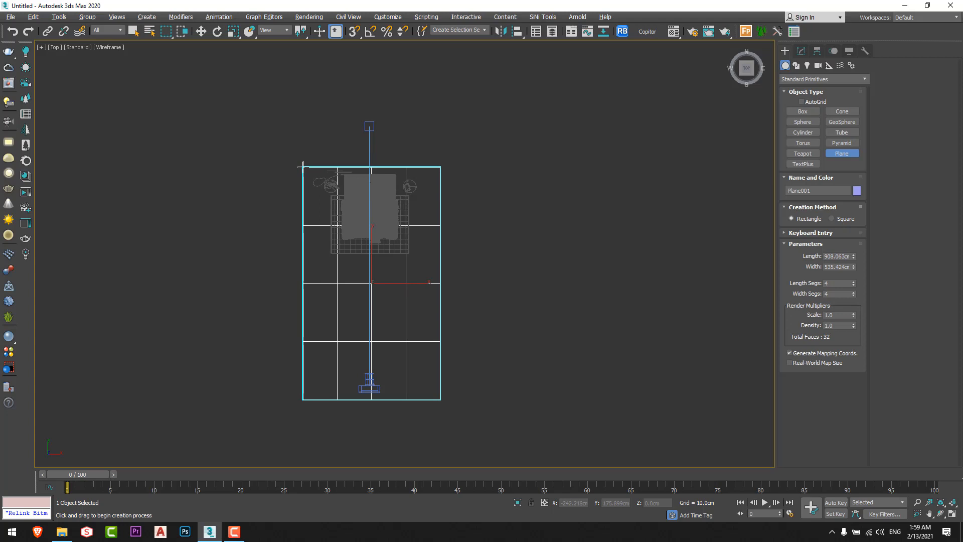
Set the floor plane's length to 910 cm and its width to 535 cm
double_click(837, 256)
text(910)
key(Return)
click(843, 266)
text(53)
key(Return)
key(w)
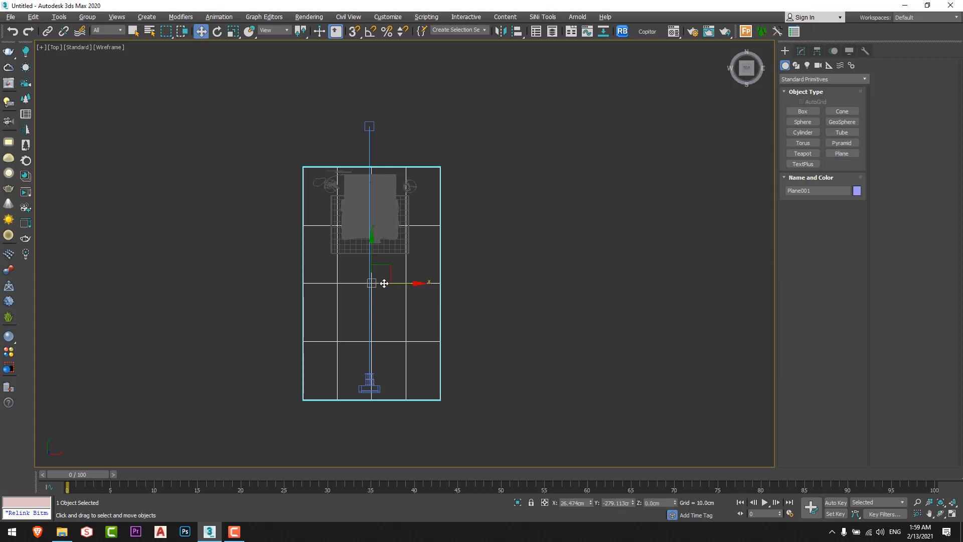
Align the floor plane to the bed in X position only, center to center
click(390, 214)
key(alt+a)
click(387, 214)
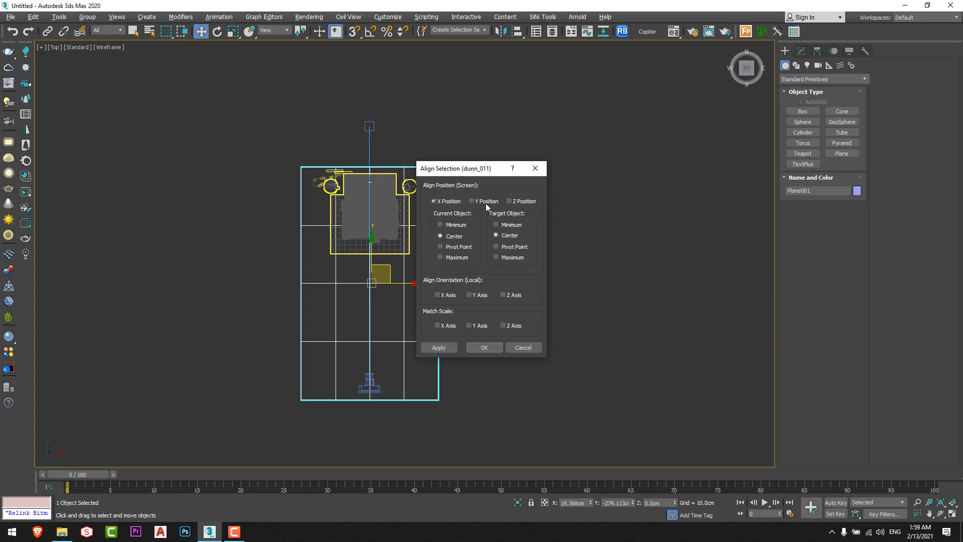
click(484, 347)
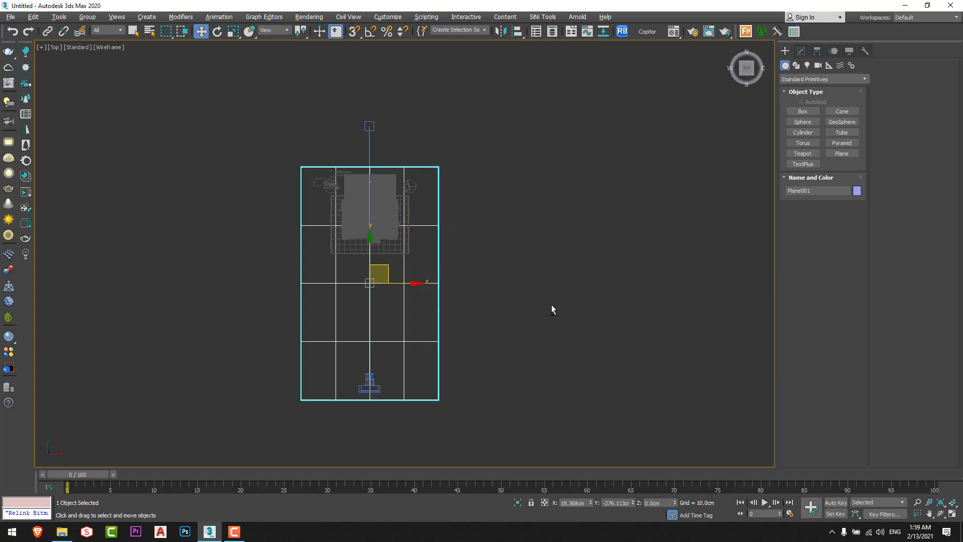
Draw a box wall in the Top view snapped along the floor plane's full right edge, about 247 cm high
click(809, 111)
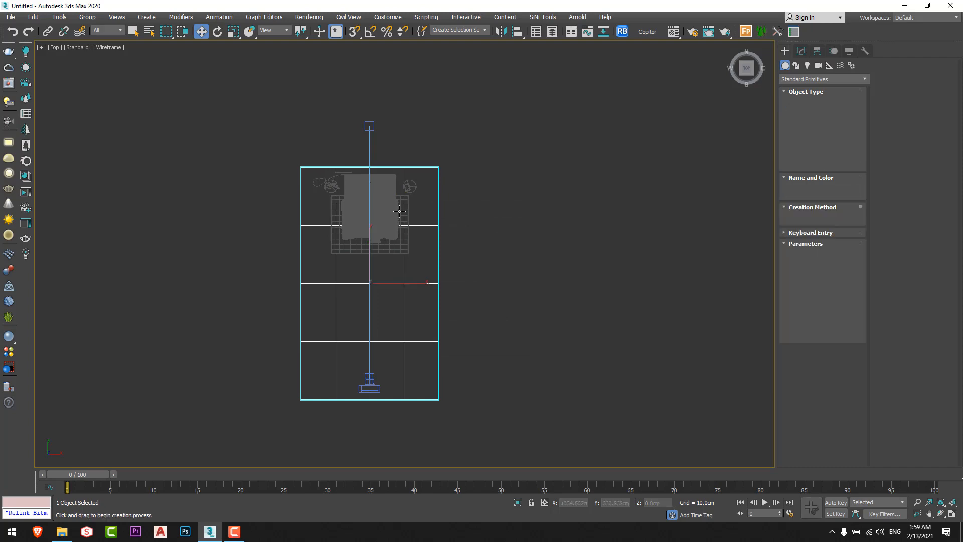
key(s)
drag(438, 167, 437, 399)
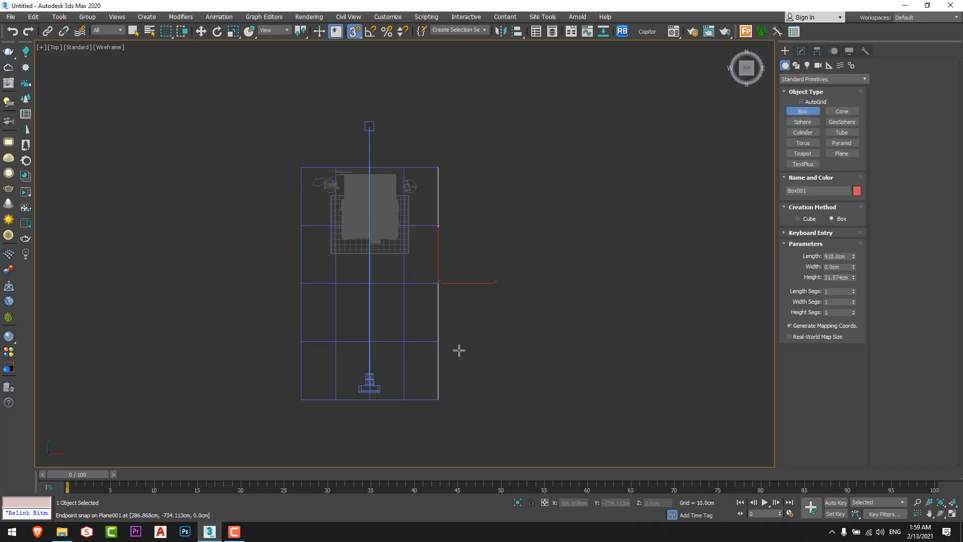
key(alt+w)
key(alt+w)
key(s)
alt+middle_drag(492, 368, 560, 348)
Set the side wall's width to 10 cm and its height to 300 cm
drag(843, 267, 808, 276)
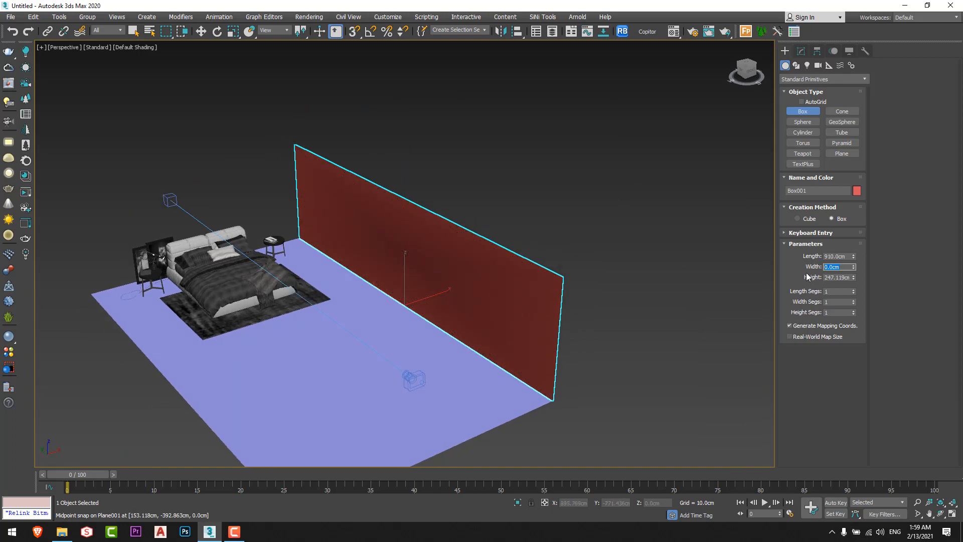
text(10)
key(Return)
click(847, 278)
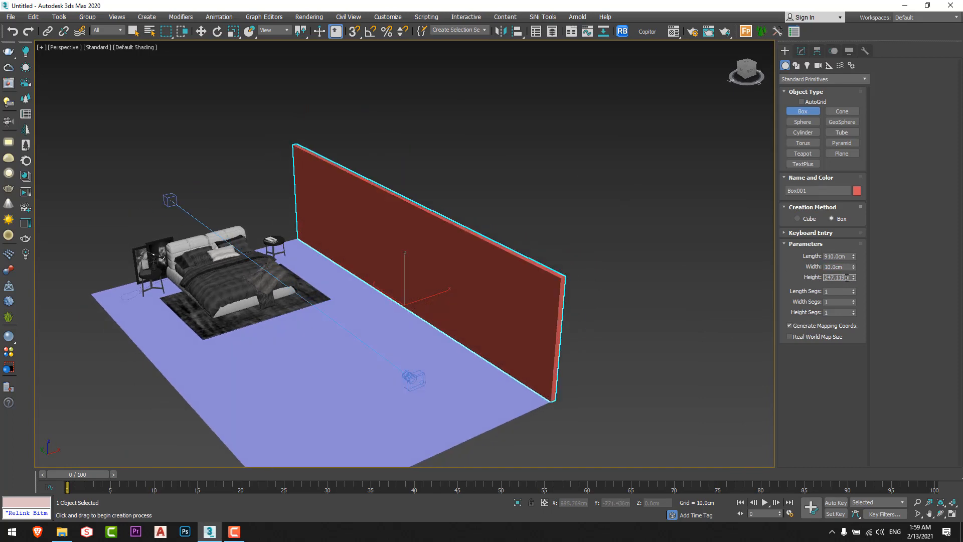
text(300)
key(Return)
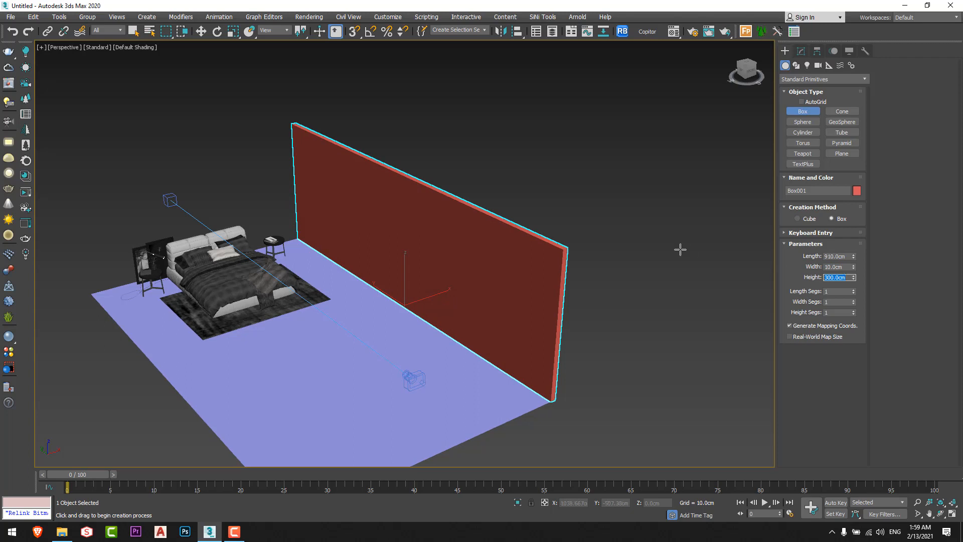
Move the side wall outward and snap its inner bottom corner to the floor plane's corner, so it stands outside the floor
middle_drag(537, 255, 480, 242)
key(w)
drag(452, 262, 486, 253)
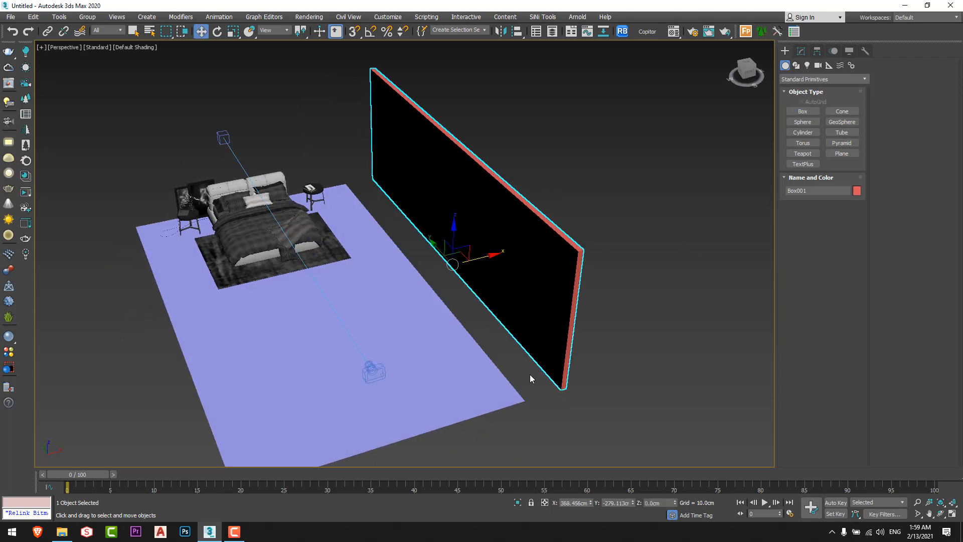
key(s)
drag(561, 389, 525, 400)
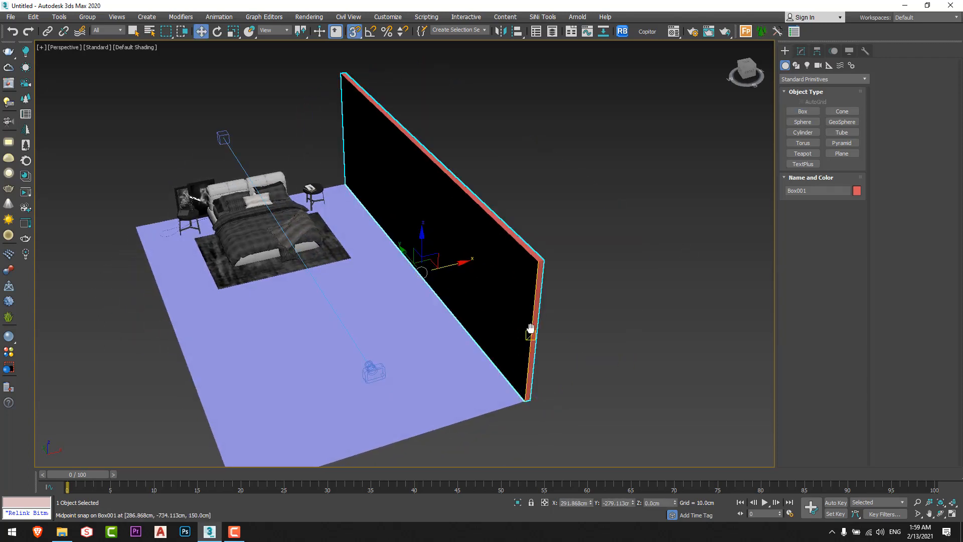
Copy the side wall to the opposite side of the room and snap its inner corner to the floor's edge there
scroll(531, 329, down, 3)
shift+drag(485, 272, 256, 339)
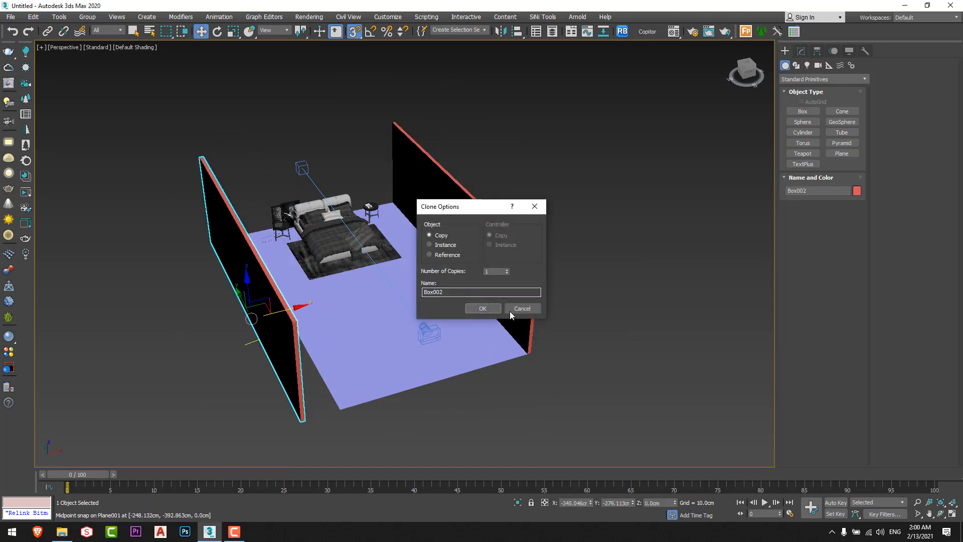
click(493, 310)
alt+middle_drag(226, 300, 281, 276)
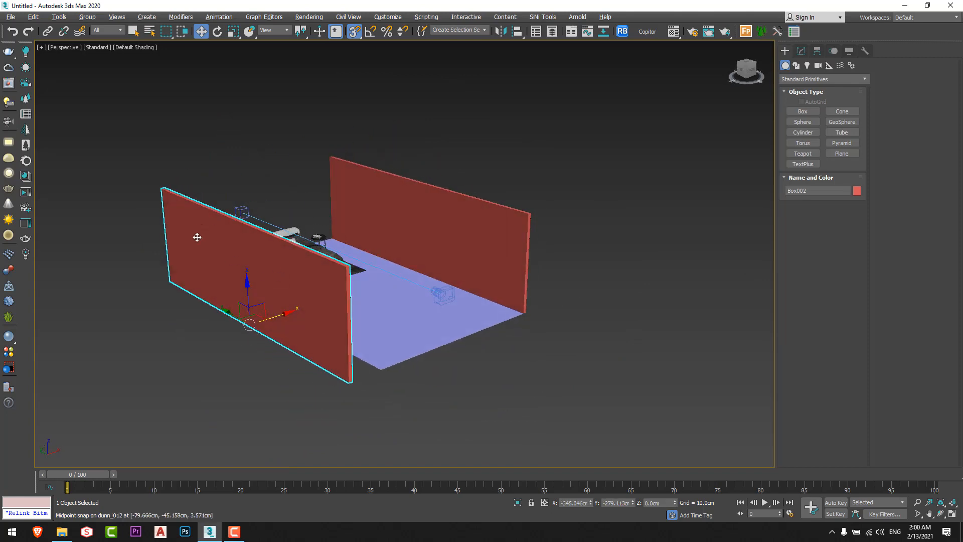
scroll(196, 237, up, 1)
alt+middle_drag(322, 310, 255, 297)
key(s)
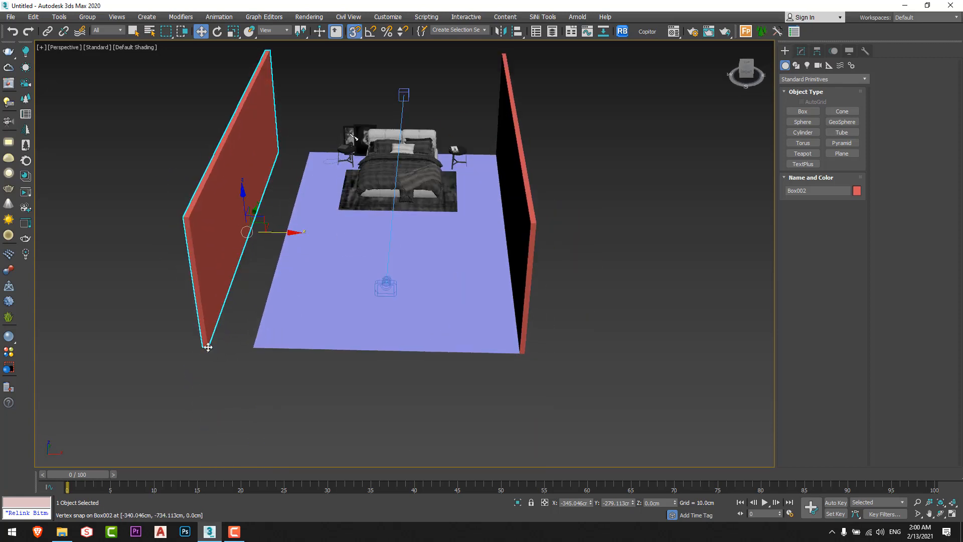
drag(209, 348, 253, 346)
Draw a zero-length box wall across the camera end, snapped between the side walls' outer corners and up to their top
middle_drag(324, 327, 463, 376)
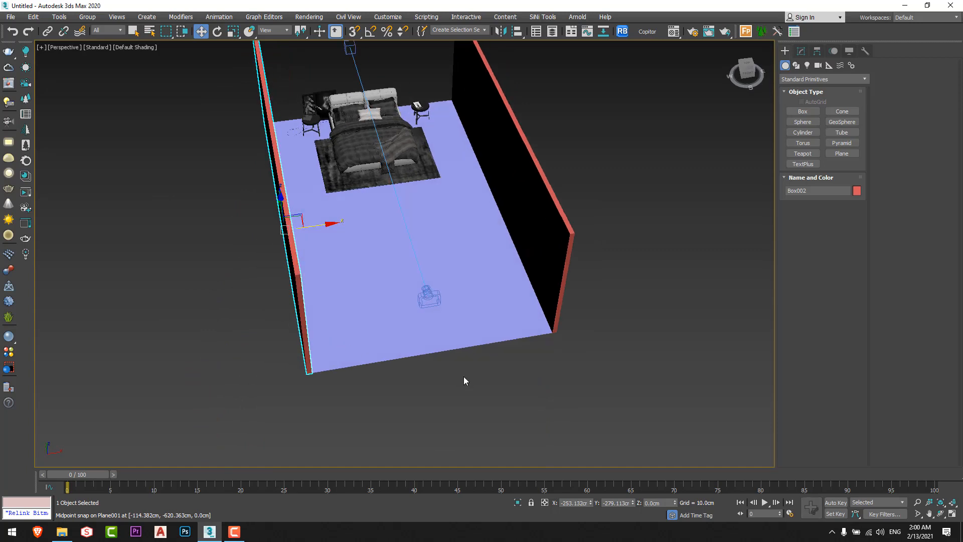
right_click(464, 377)
click(480, 356)
drag(560, 334, 306, 373)
click(294, 277)
Set the camera-end wall's length to 10 cm
key(w)
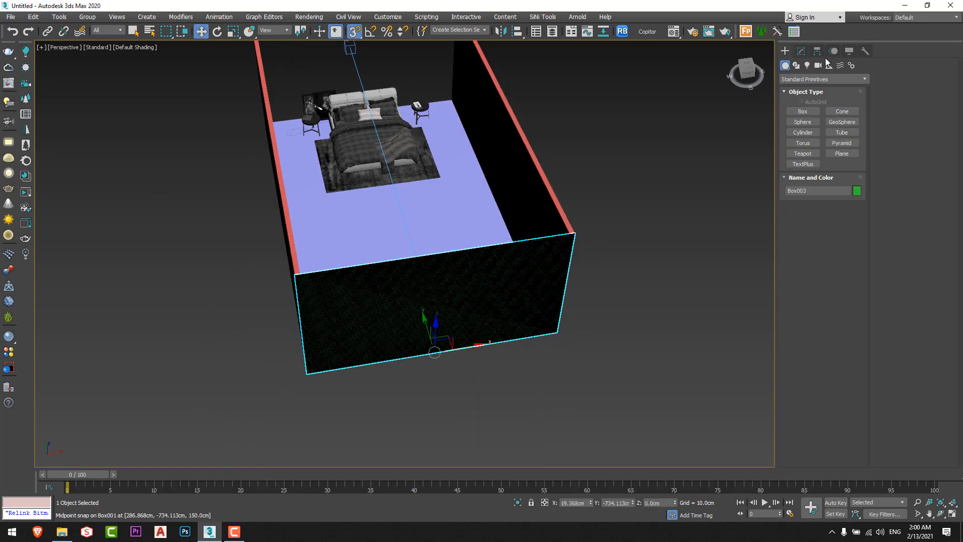
click(801, 52)
drag(846, 273, 749, 270)
text(10)
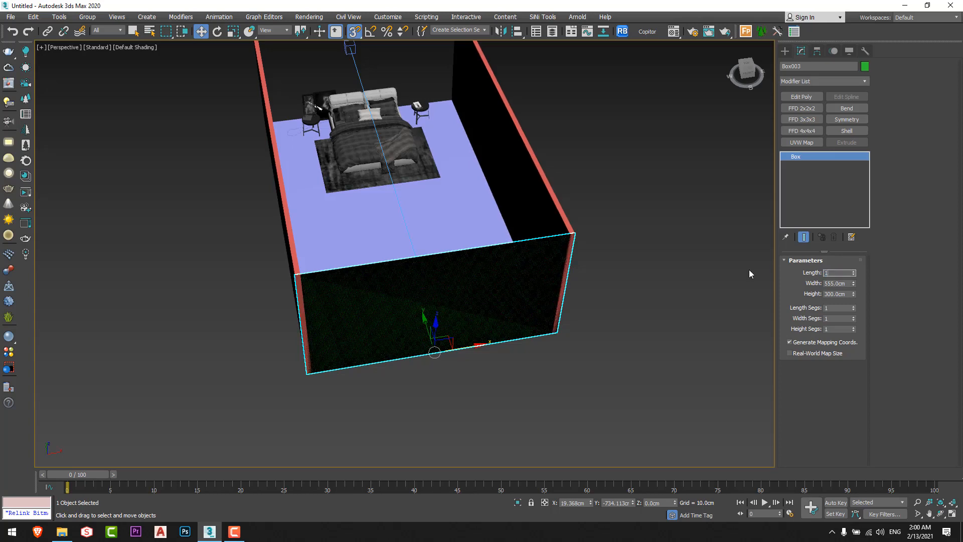
key(Return)
Move the camera-end wall outward and snap its inner face against the ends of the two side walls
alt+middle_drag(423, 327, 448, 341)
drag(428, 342, 462, 364)
key(space)
drag(561, 203, 532, 185)
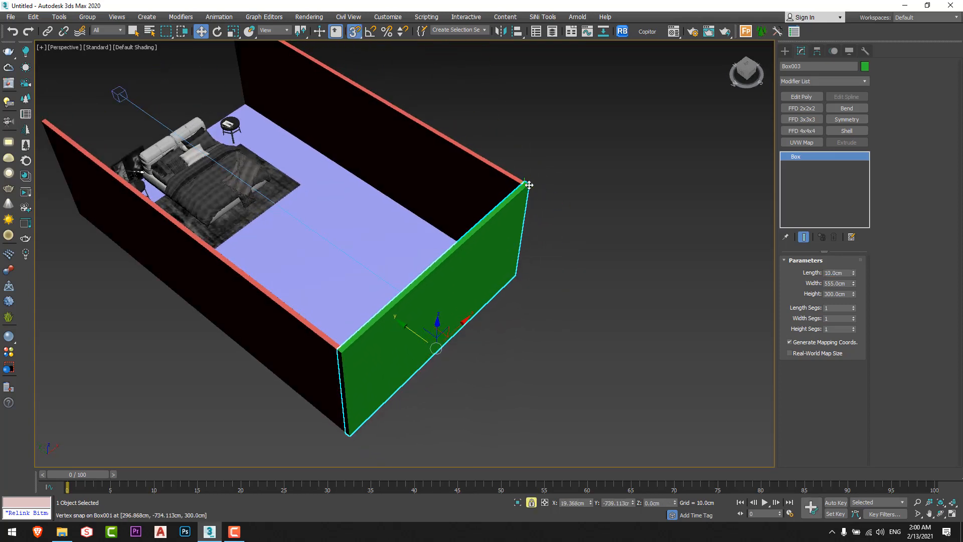
Make an instance of the camera-end wall just beyond the bed's end of the room
scroll(557, 256, down, 5)
shift+drag(474, 338, 265, 201)
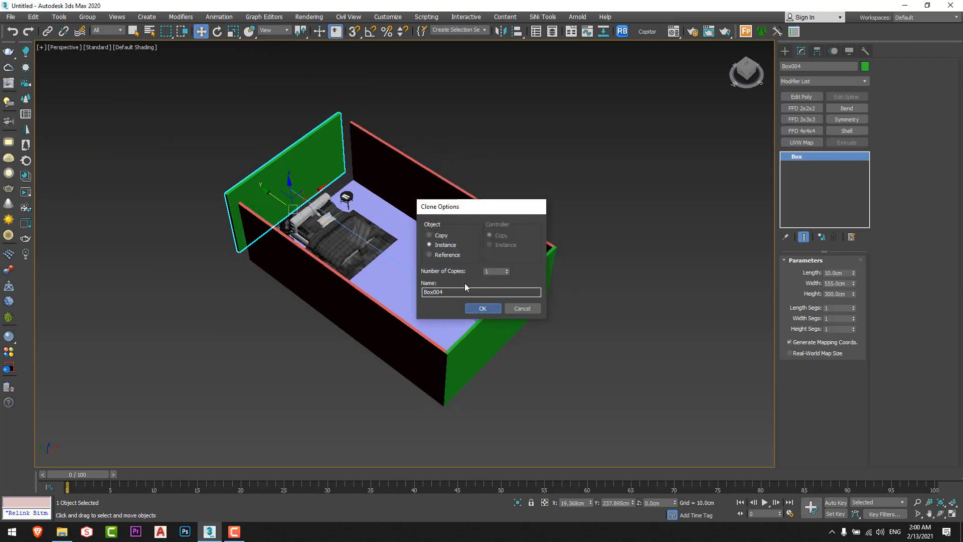
click(483, 308)
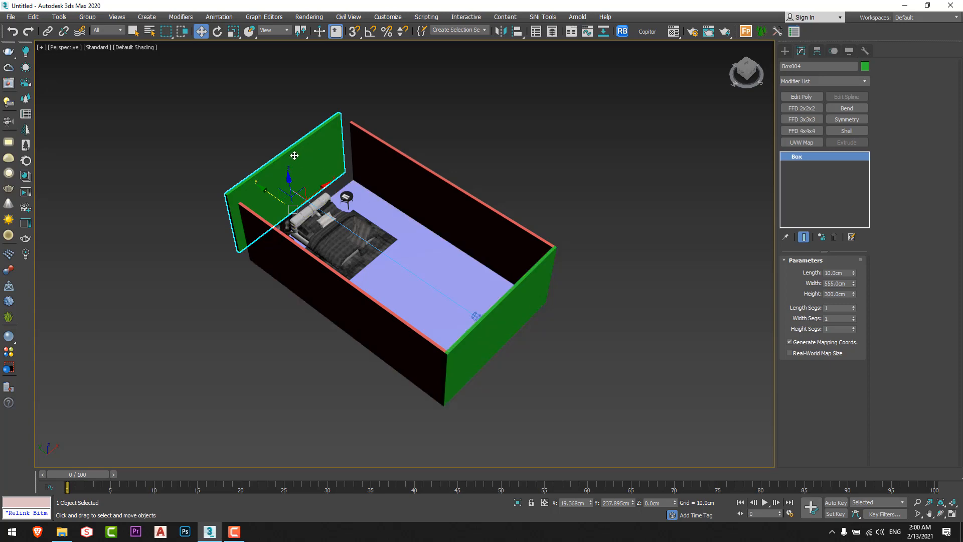
Snap the instanced wall against the side walls' ends behind the bed to close the room
scroll(311, 161, up, 3)
middle_drag(322, 197, 326, 211)
scroll(361, 123, up, 3)
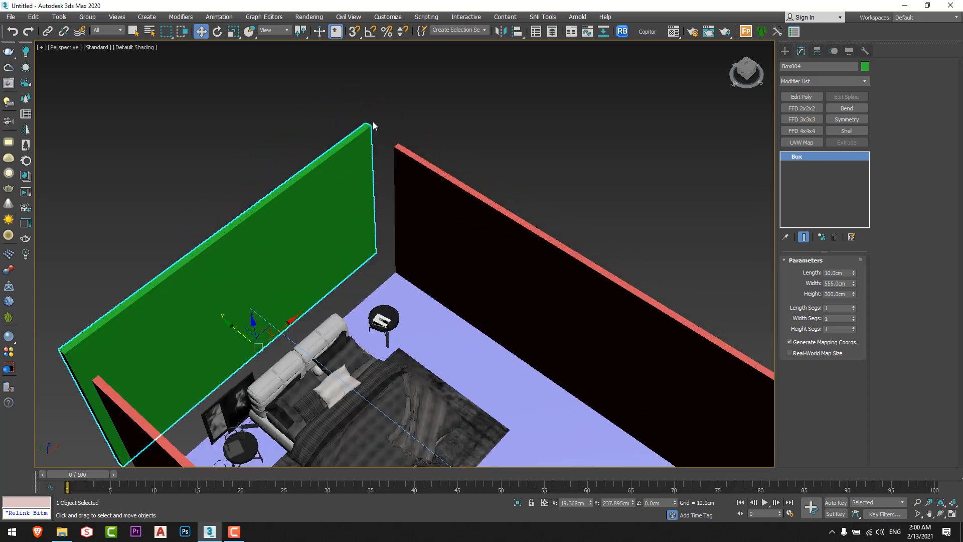
key(s)
drag(372, 128, 406, 149)
scroll(407, 151, down, 3)
alt+middle_drag(464, 183, 407, 196)
scroll(445, 143, down, 2)
alt+middle_drag(494, 234, 516, 214)
right_click(522, 210)
Open the Material Editor and rename the first Corona material as Walls Material
key(m)
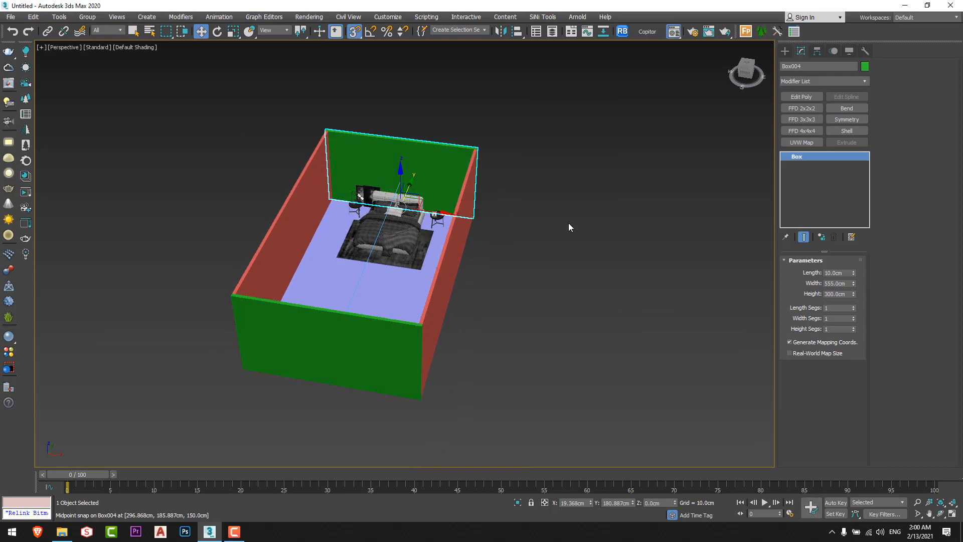
drag(472, 93, 655, 94)
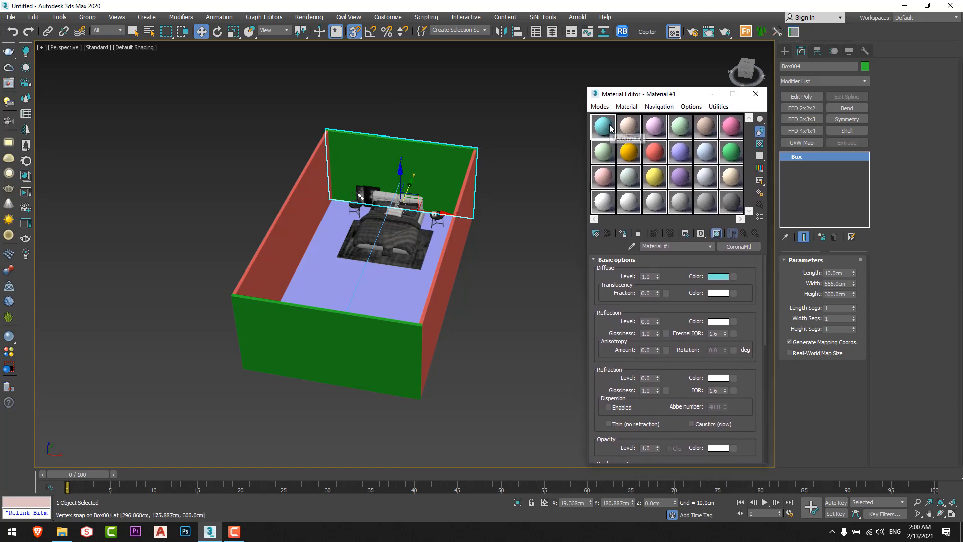
drag(682, 247, 566, 249)
text(Wall)
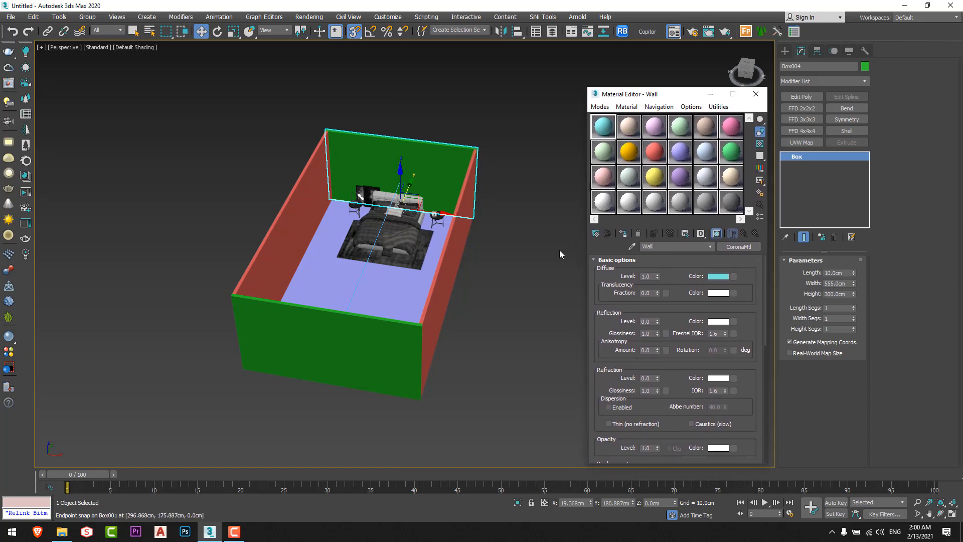
text(s Mateiral)
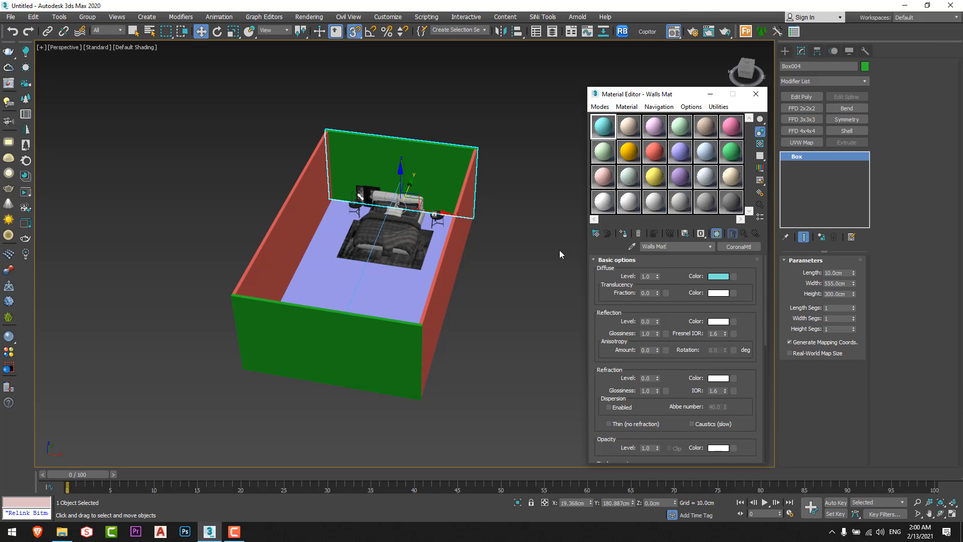
key(BackSpace)
key(BackSpace)
key(BackSpace)
key(BackSpace)
text(rial)
Set the Walls Material's diffuse color to a neutral light grey with hue 0, saturation 0 and value 200
click(717, 276)
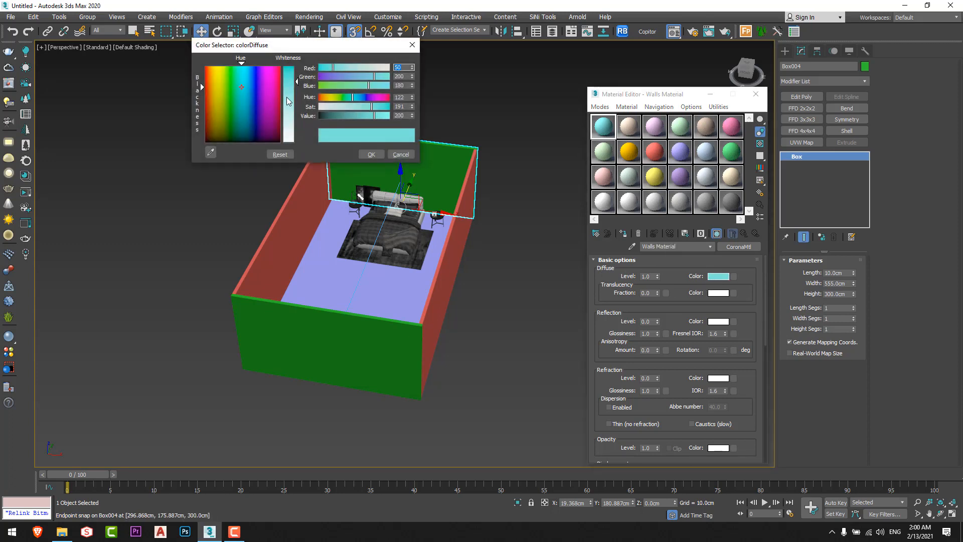
right_click(412, 115)
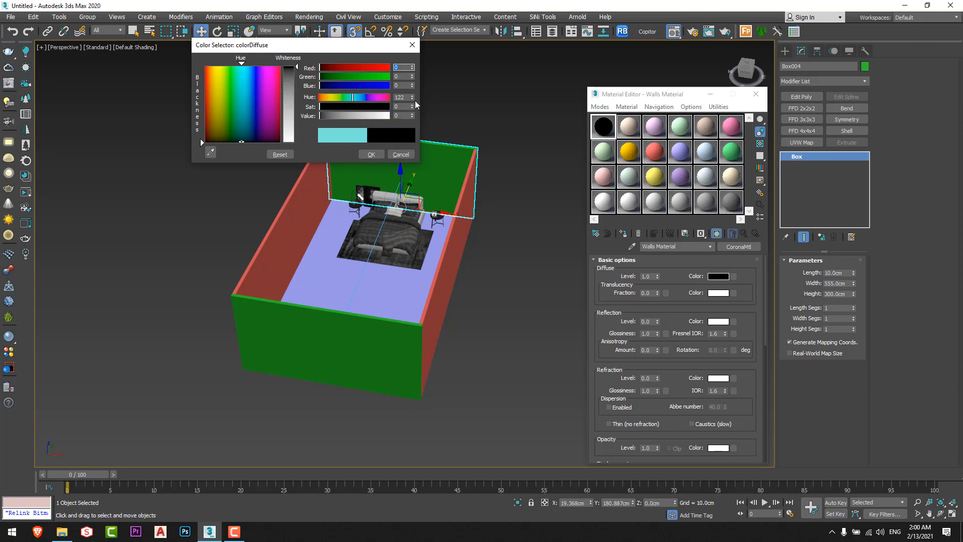
right_click(412, 99)
click(401, 117)
text(200)
key(Return)
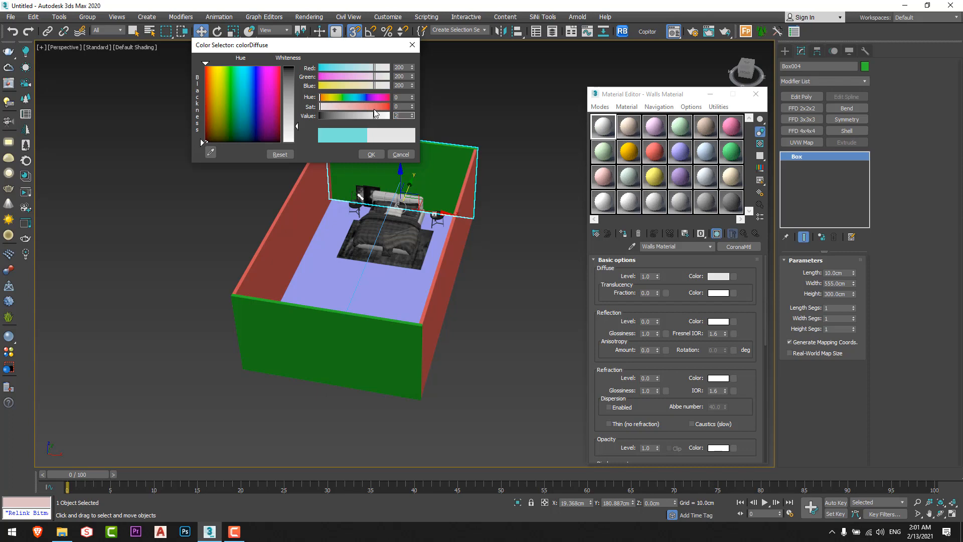
click(372, 153)
Assign the Walls Material to all four walls, including the one behind the bed
click(507, 255)
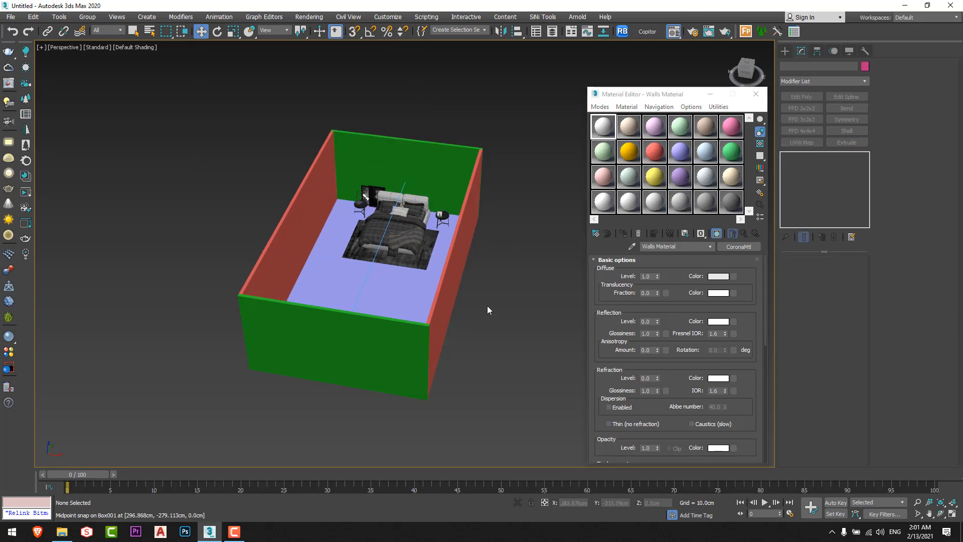
alt+middle_drag(487, 305, 521, 164)
drag(522, 67, 246, 97)
alt+middle_drag(379, 90, 392, 106)
click(623, 234)
alt+middle_drag(512, 173, 435, 290)
click(440, 74)
click(623, 234)
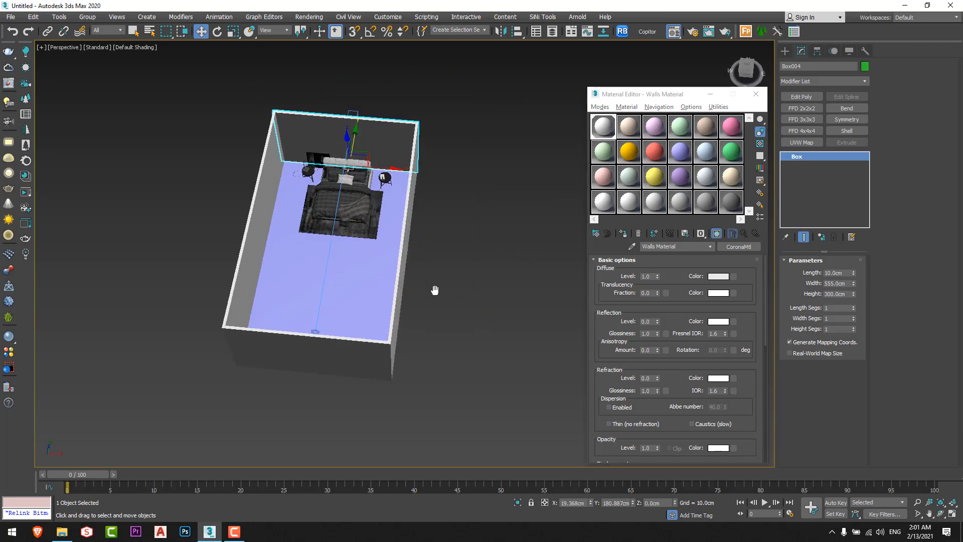
Load the Walnut Floor material from the Wood category of the Corona Material Library into the second material slot
scroll(355, 271, up, 3)
middle_drag(354, 271, 355, 287)
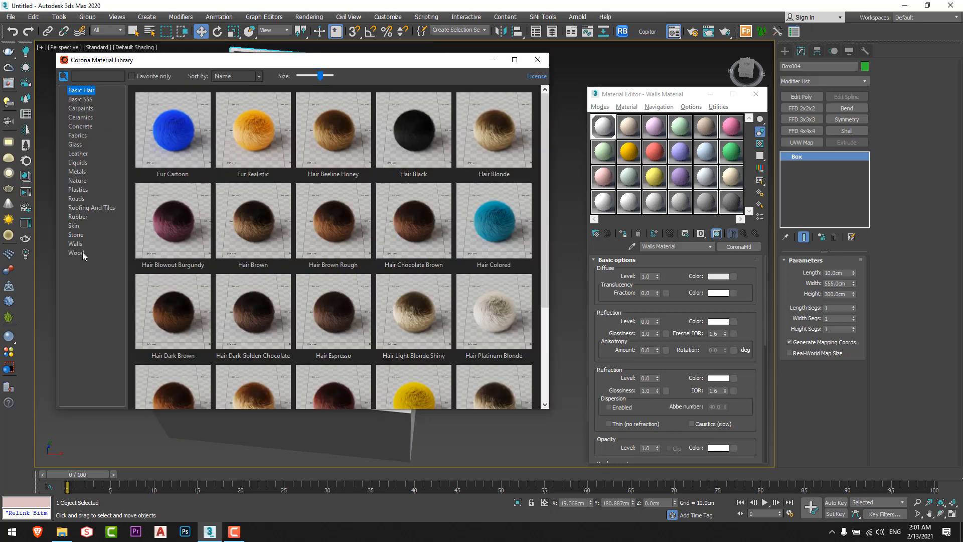
click(62, 247)
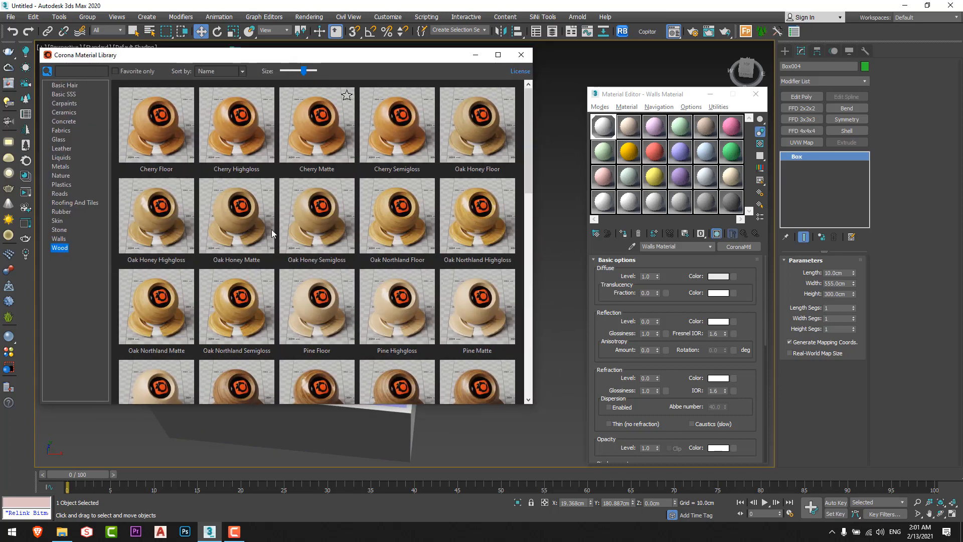
scroll(271, 233, down, 3)
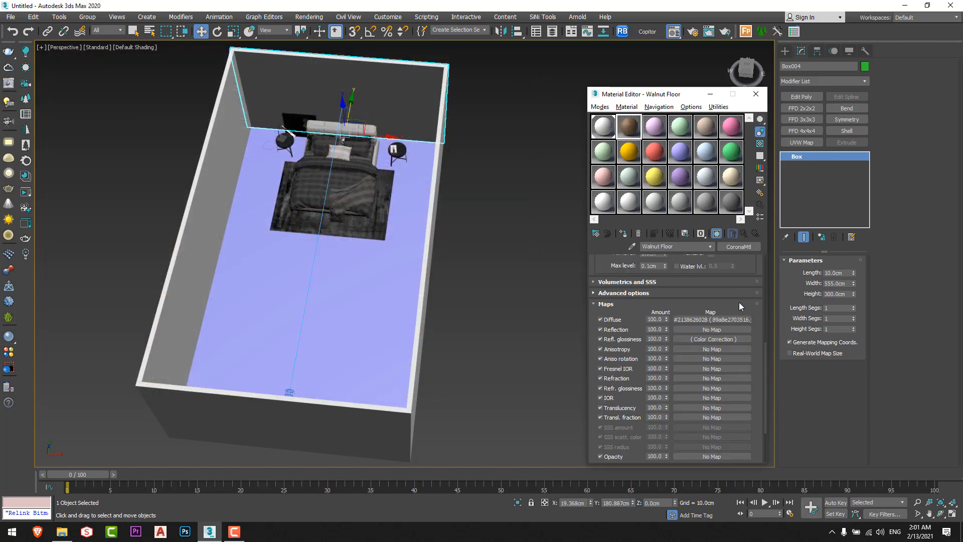
Add a Color Correction map to the Walnut Floor's diffuse channel, keeping the existing bitmap as its sub-map
click(727, 321)
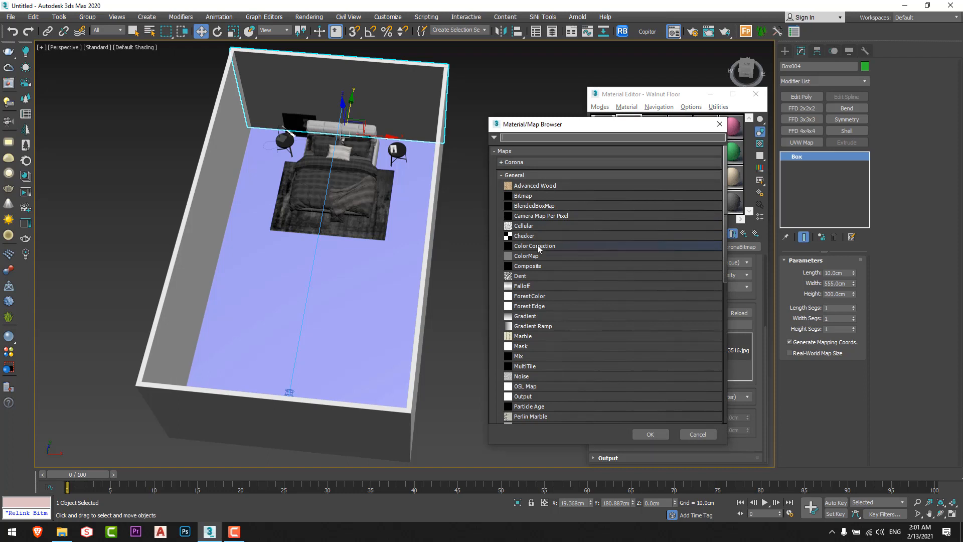
double_click(538, 246)
click(655, 304)
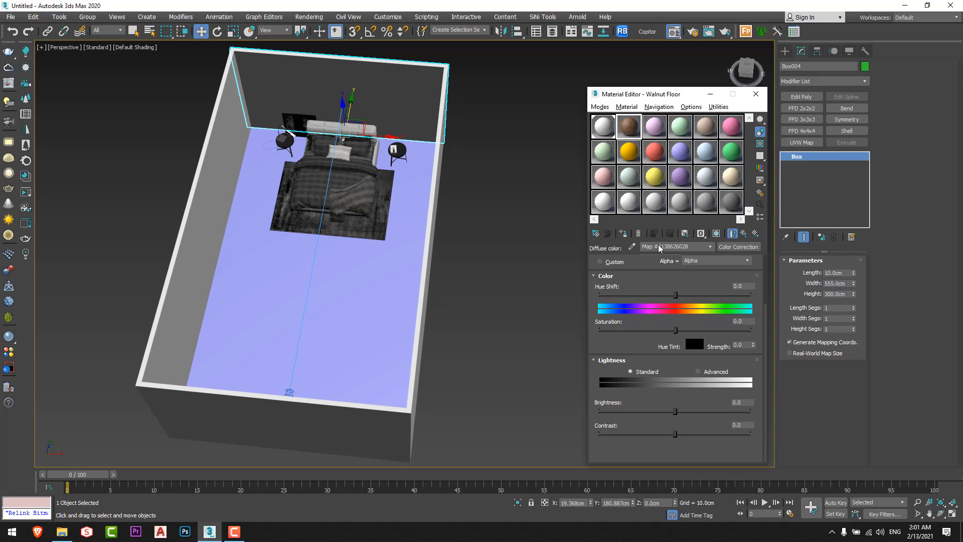
Set the Color Correction channels to Monochrome, and compare Normal with Monochrome in an enlarged material preview
scroll(643, 292, up, 2)
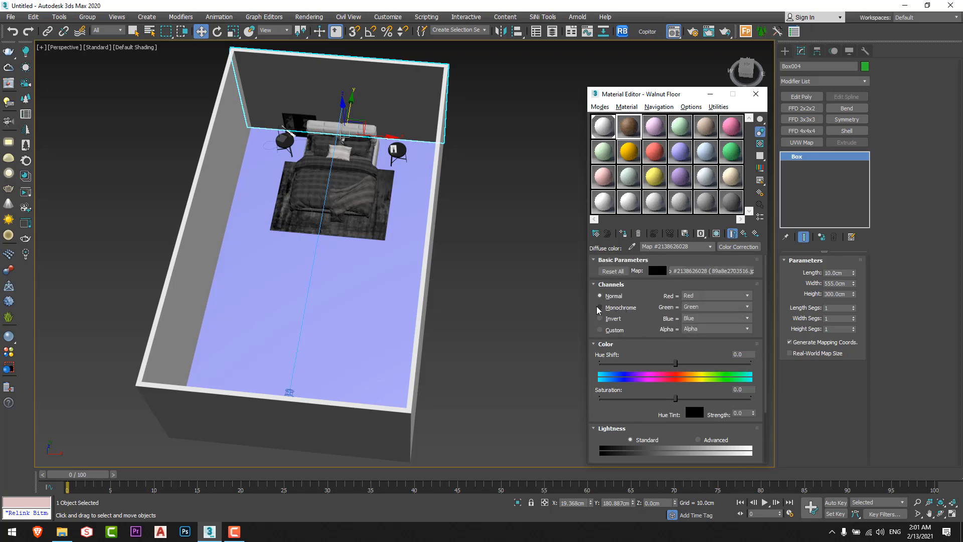
click(616, 309)
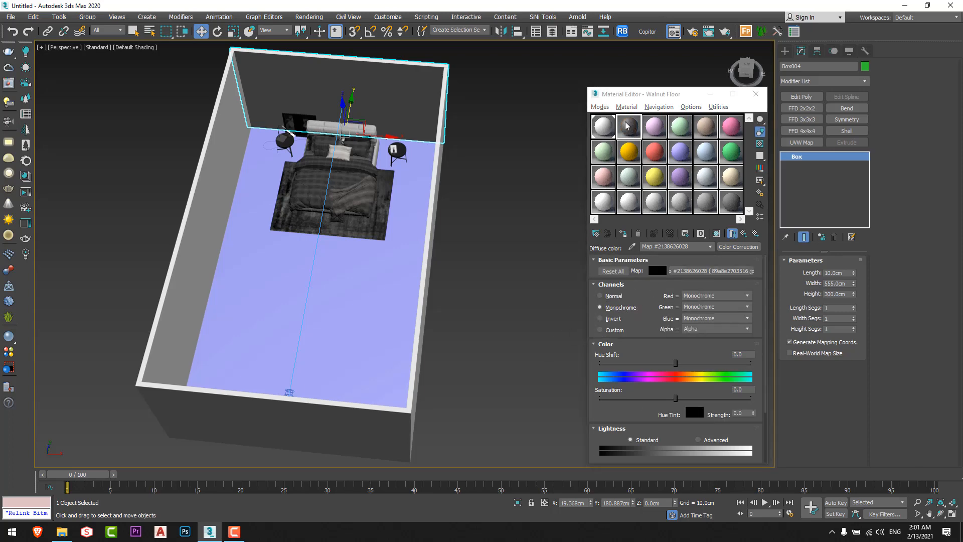
double_click(627, 126)
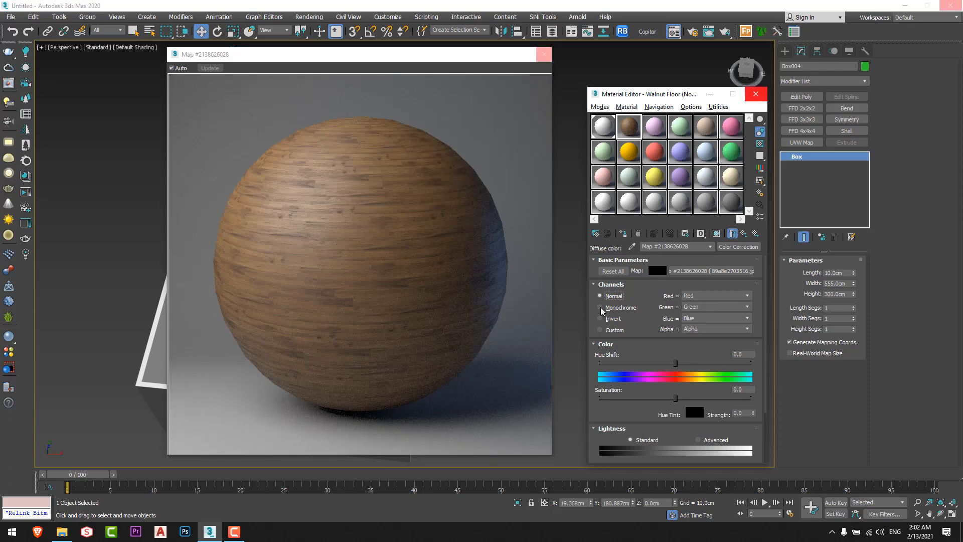
click(544, 54)
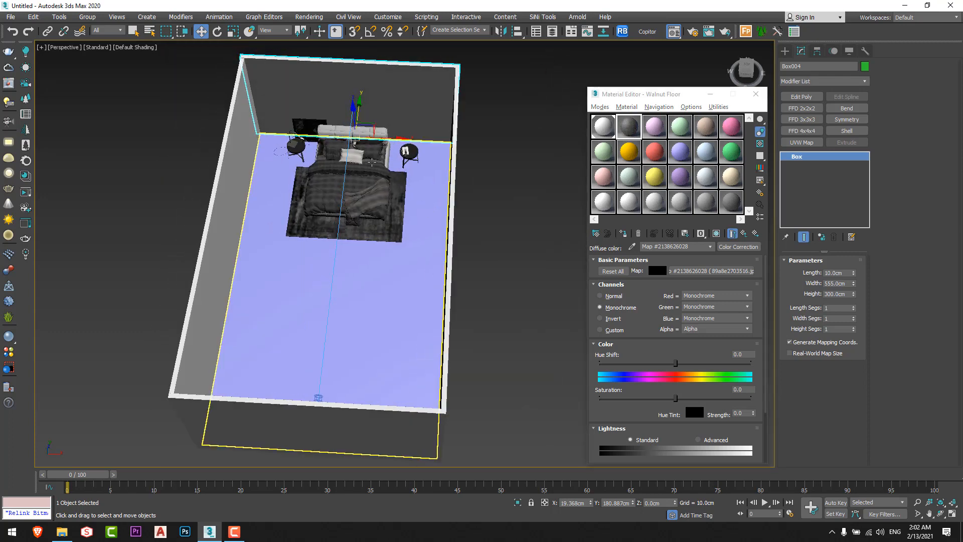
Assign the Walnut Floor material to the floor plane and show it shaded in the viewport
click(361, 203)
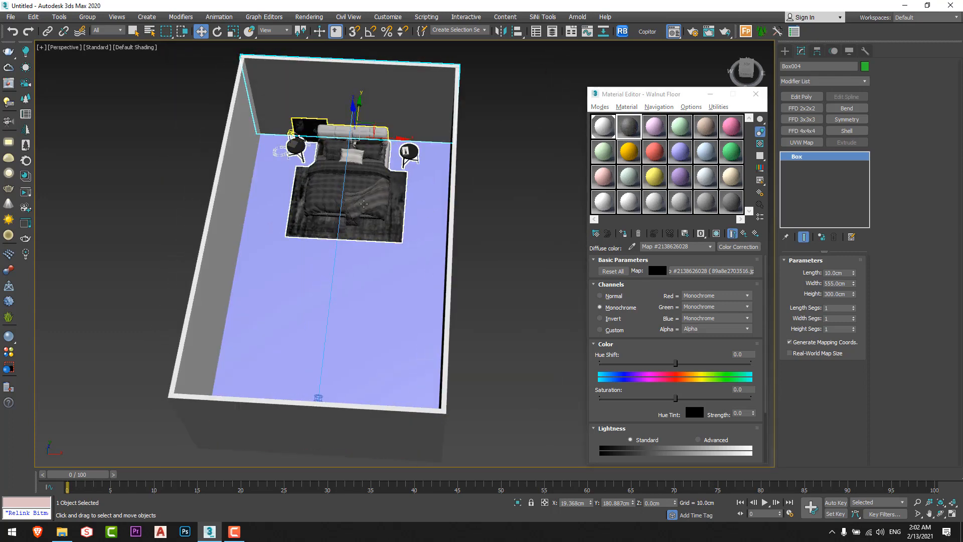
scroll(369, 220, up, 5)
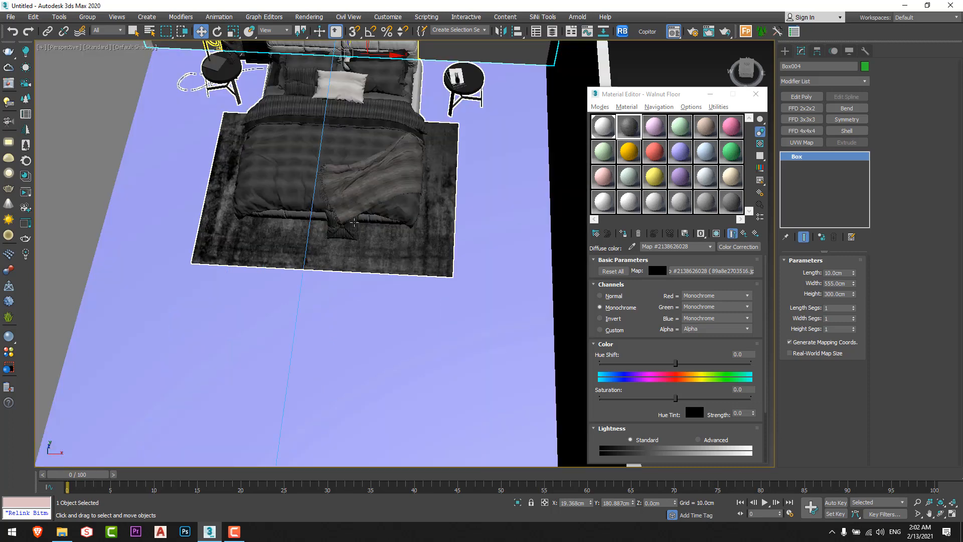
middle_drag(378, 239, 420, 232)
scroll(419, 233, down, 3)
scroll(420, 233, down, 3)
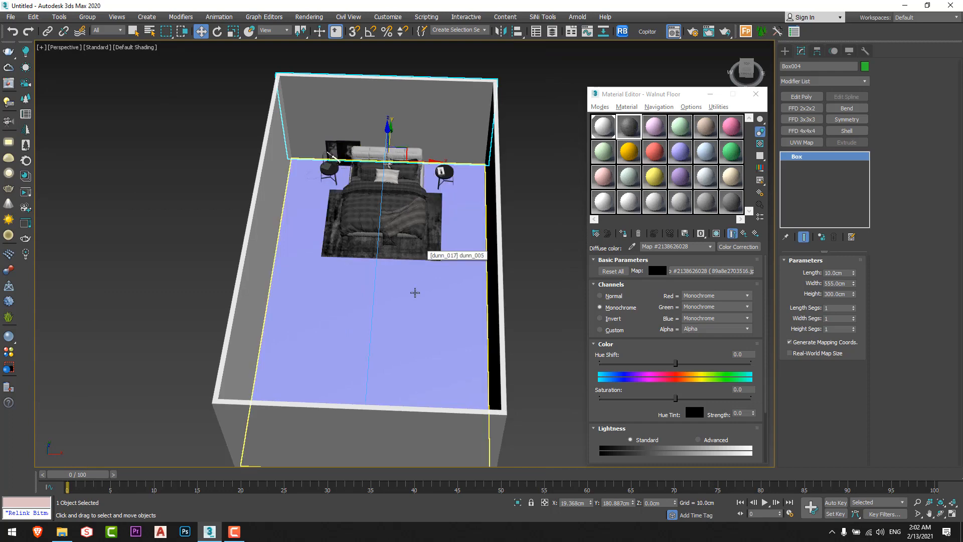
click(414, 293)
alt+middle_drag(466, 292, 554, 255)
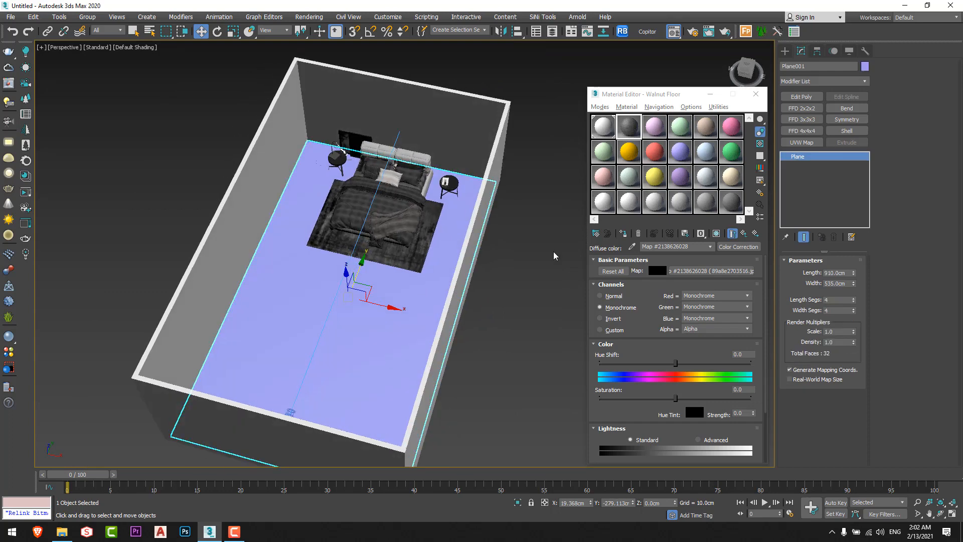
click(623, 234)
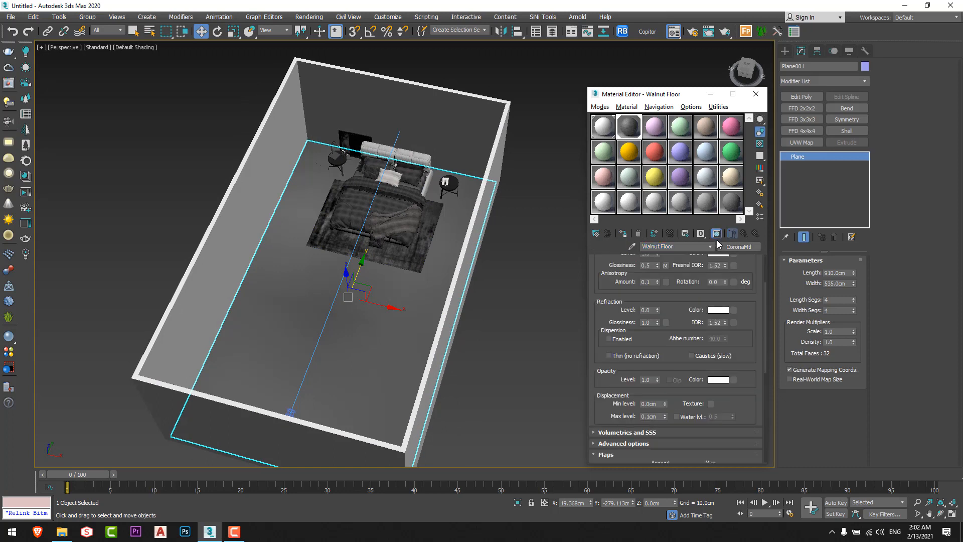
Add a UVW Map modifier to the floor plane and set its mapping type to Box
click(803, 142)
middle_drag(528, 218, 461, 215)
click(818, 299)
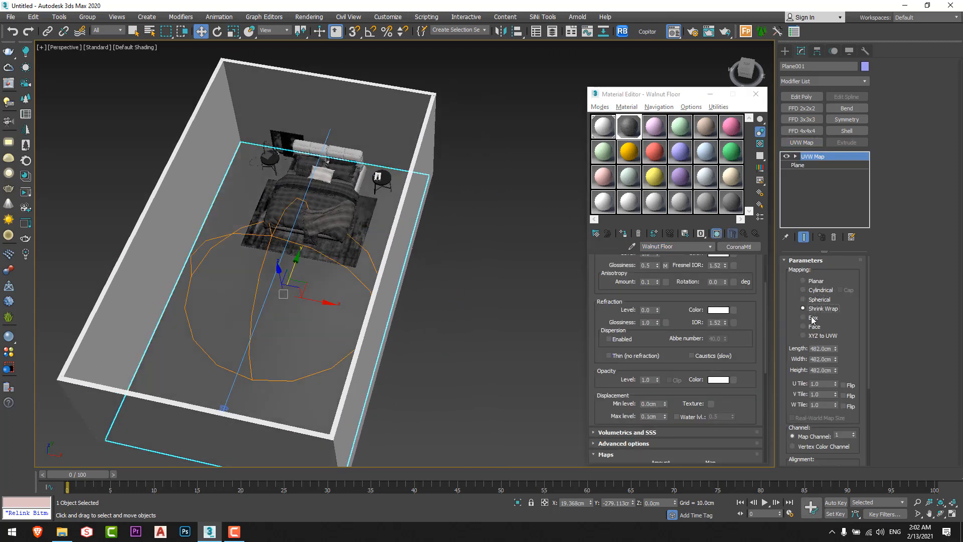
click(811, 318)
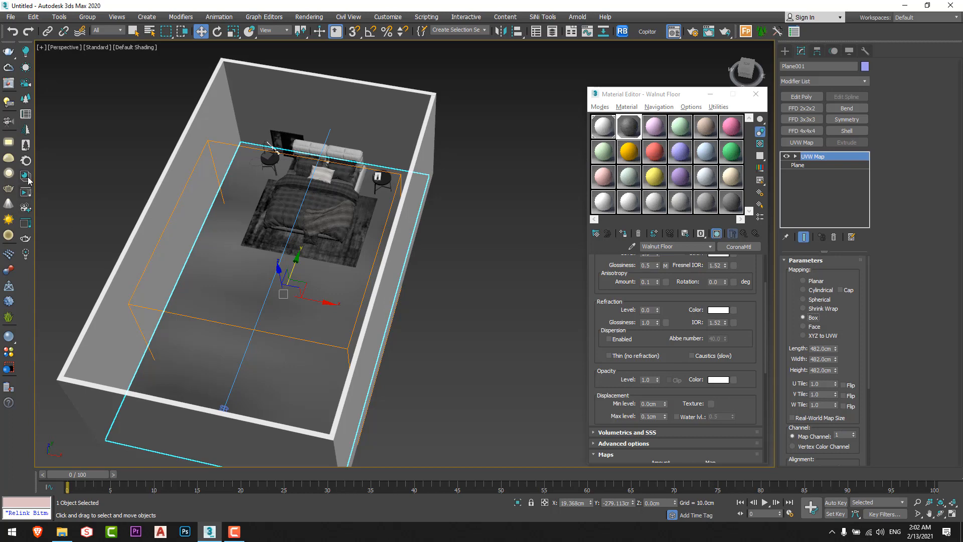
Try Real-World Map Size on the floor's UVW Map and inspect the plank scale
click(826, 419)
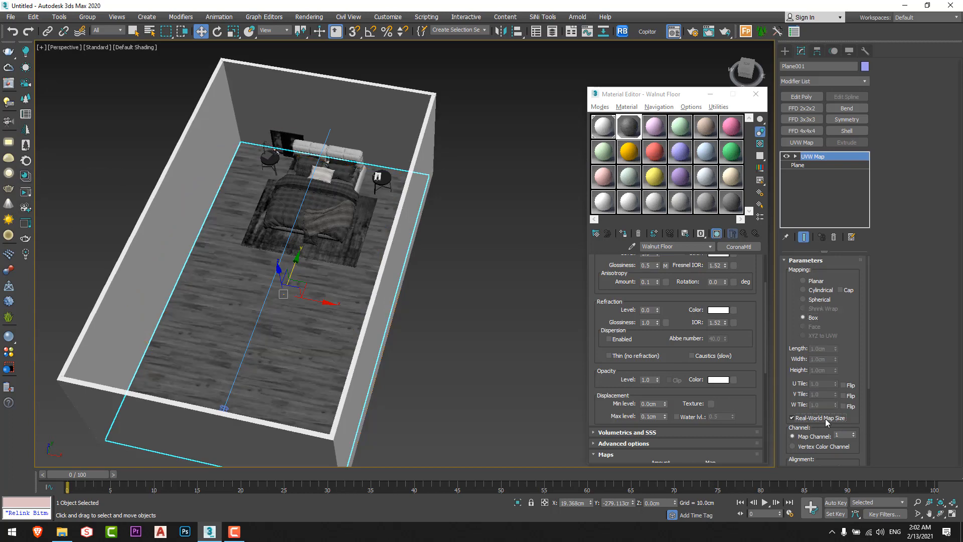
alt+middle_drag(381, 385, 426, 379)
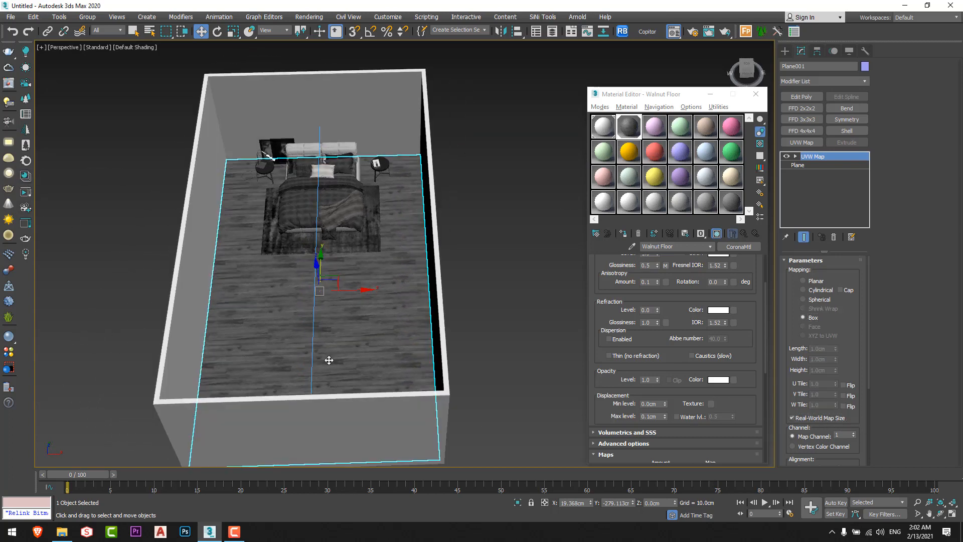
alt+middle_drag(327, 359, 311, 320)
scroll(269, 294, up, 3)
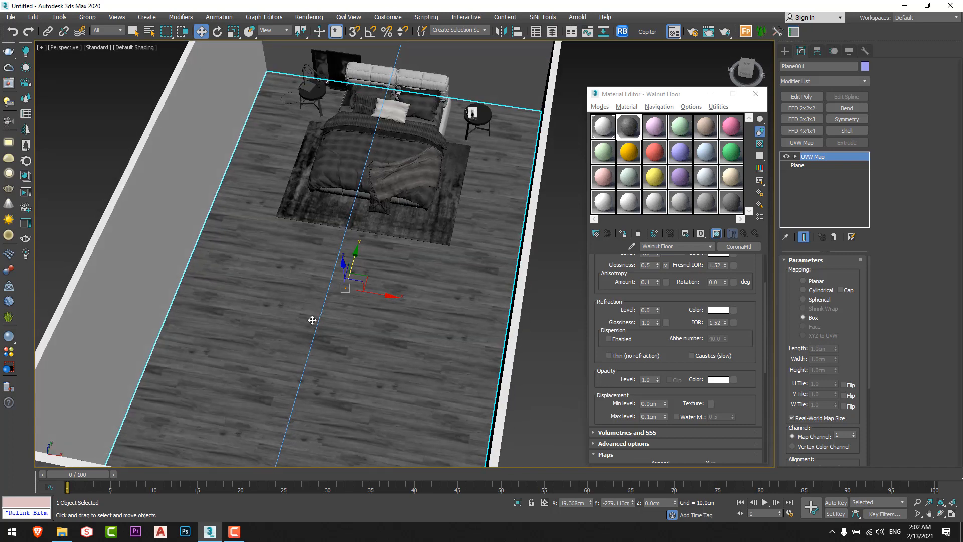
middle_drag(429, 355, 417, 341)
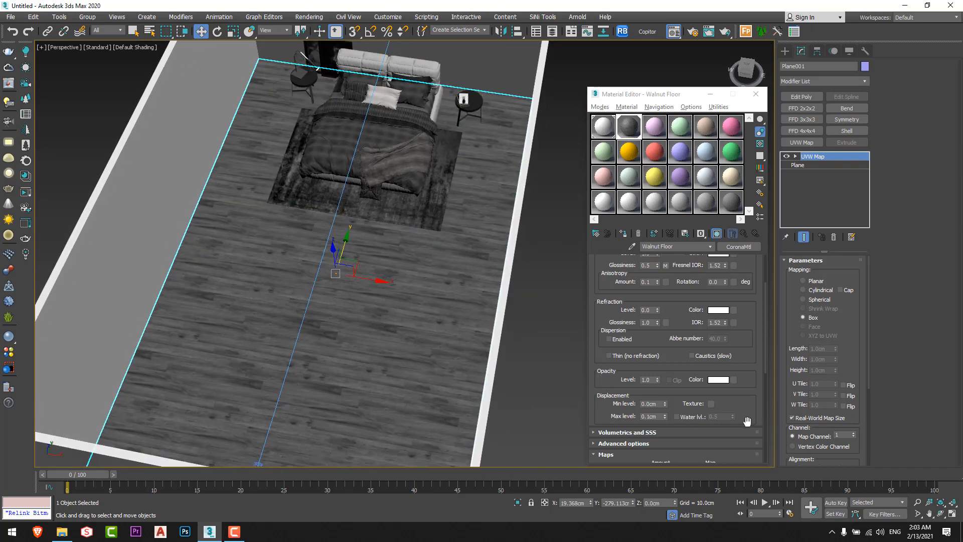
Turn off Real-World Map Size and set the floor's Box mapping length and width to 1 cm
click(804, 419)
double_click(819, 348)
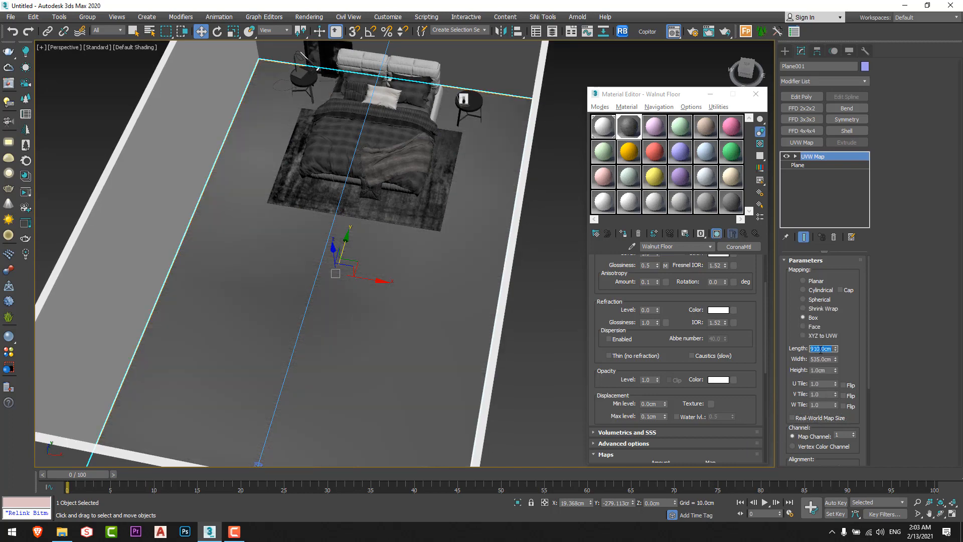
text(1)
key(Tab)
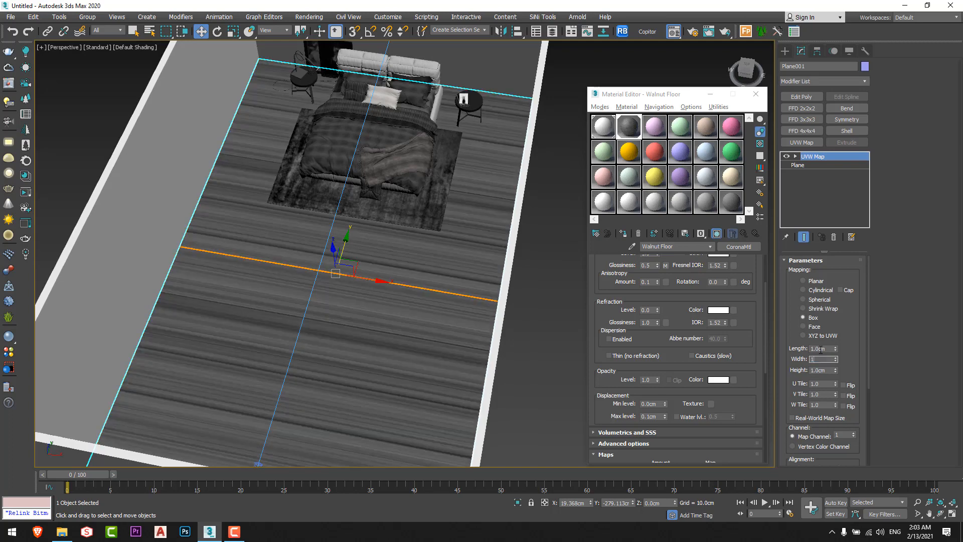
text(1)
key(Tab)
key(Tab)
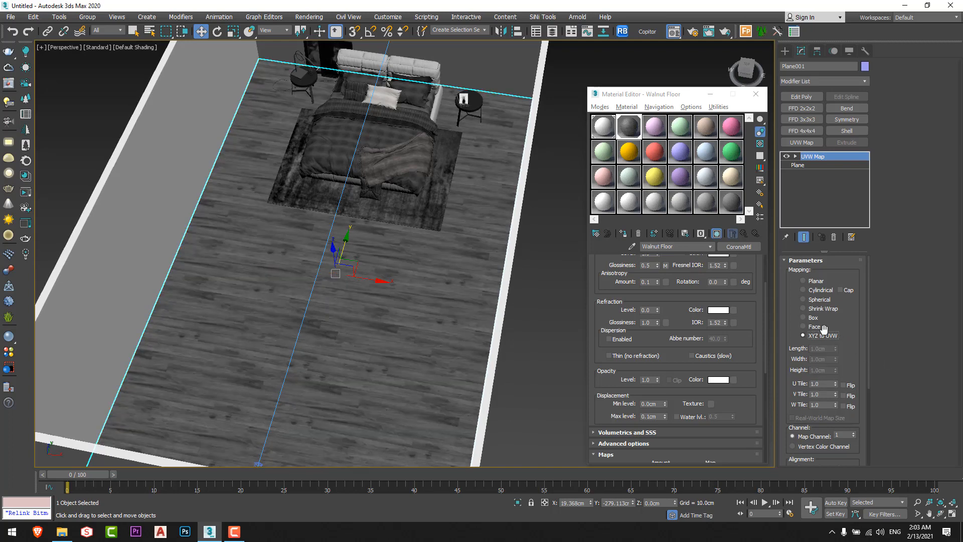
Rotate the floor's UVW Map gizmo a quarter turn with angle snap so the planks run along the room's length
key(1)
key(e)
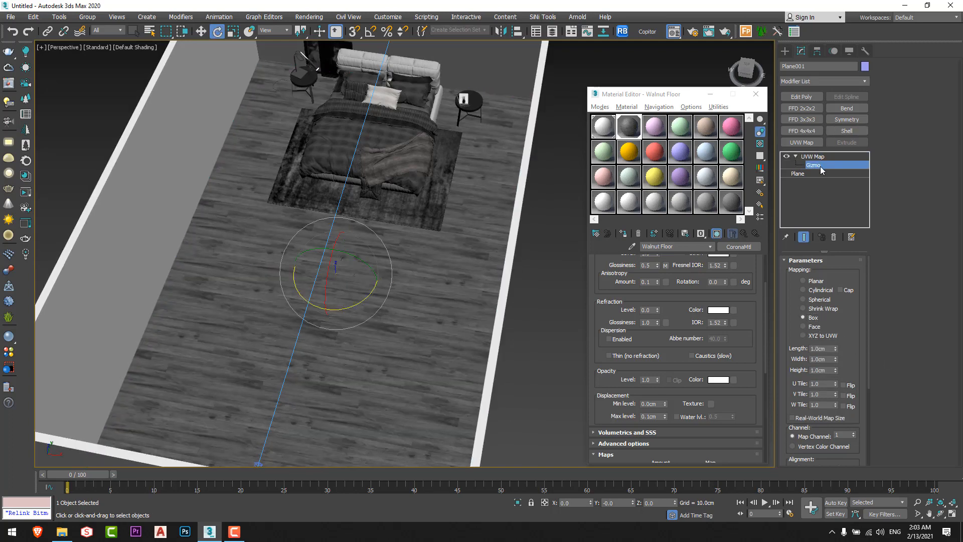
key(e)
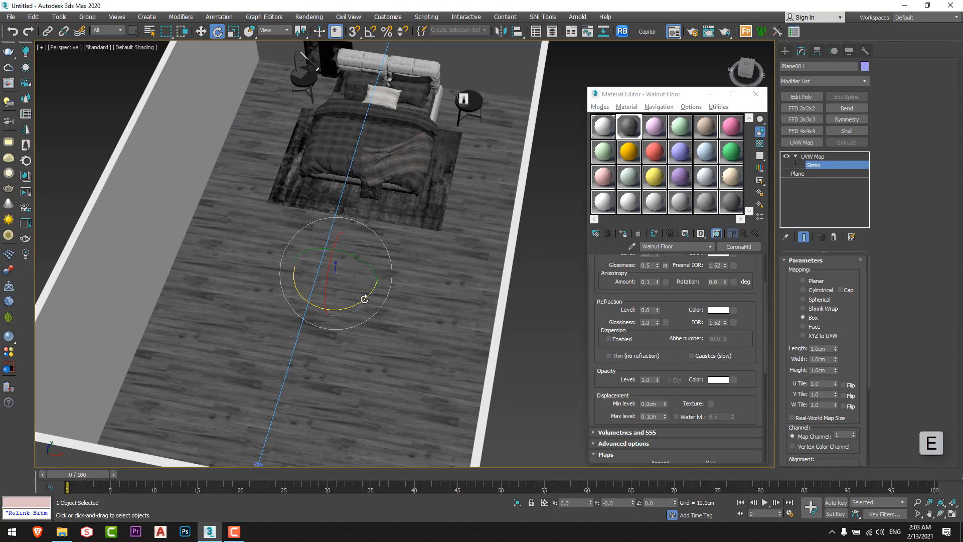
key(a)
drag(364, 299, 318, 316)
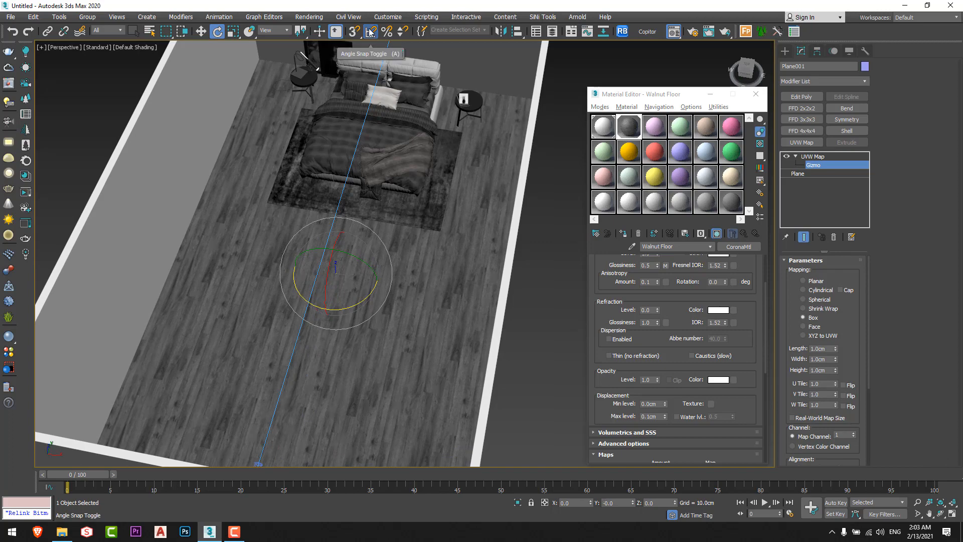
alt+middle_drag(389, 243, 418, 364)
scroll(402, 235, down, 3)
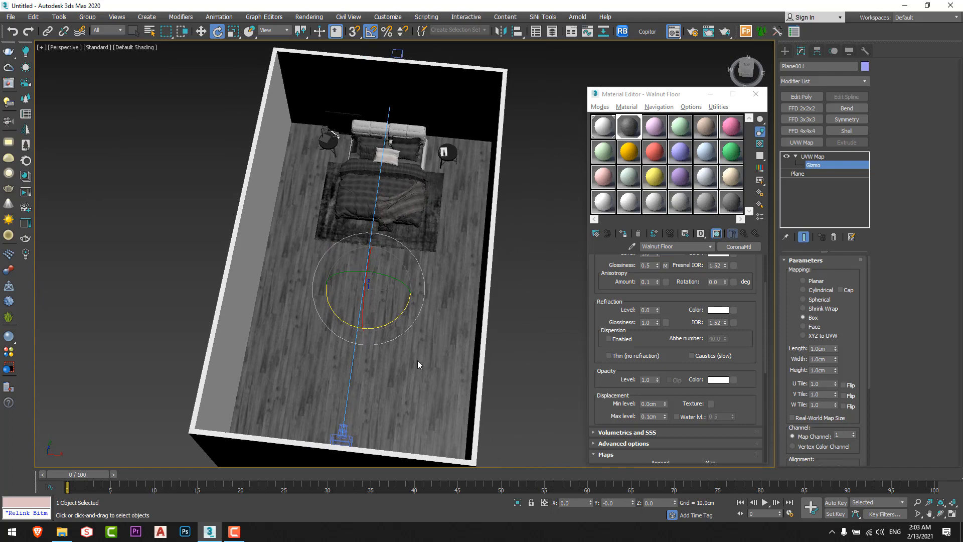
alt+middle_drag(435, 230, 401, 318)
scroll(485, 346, up, 4)
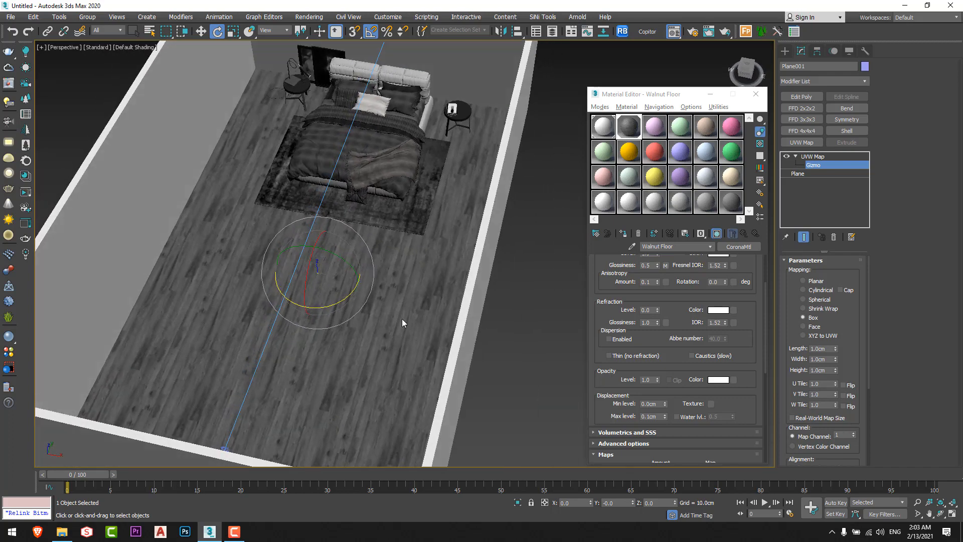
key(w)
Create a ceiling box snapped to the outer corners of the walls' upper edges, with a height of 10 cm
middle_drag(507, 280, 479, 315)
scroll(499, 293, down, 6)
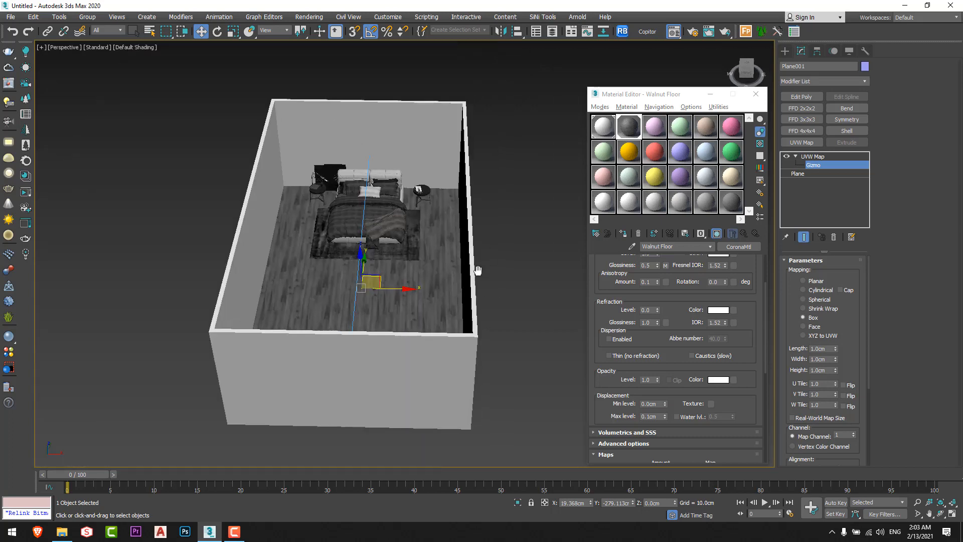
right_click(482, 253)
click(498, 236)
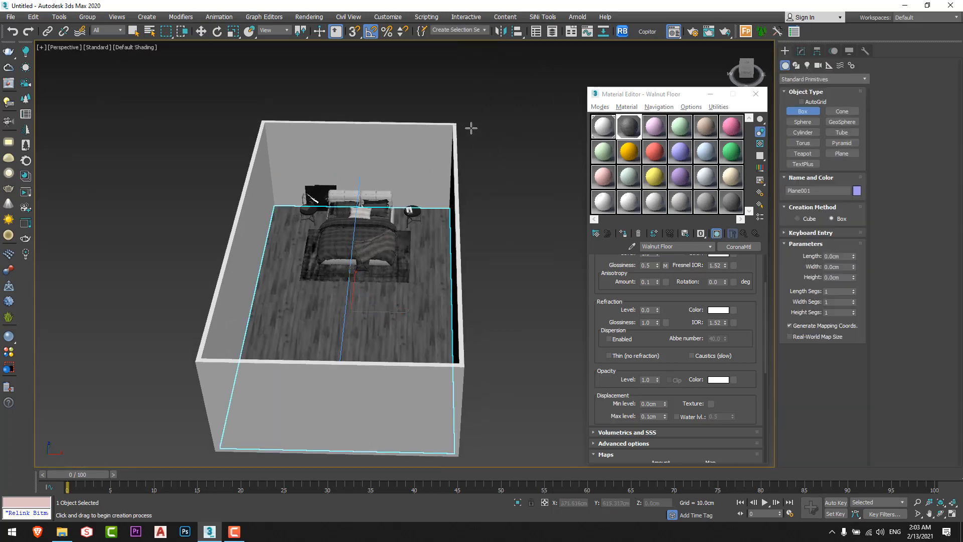
key(s)
drag(457, 122, 189, 362)
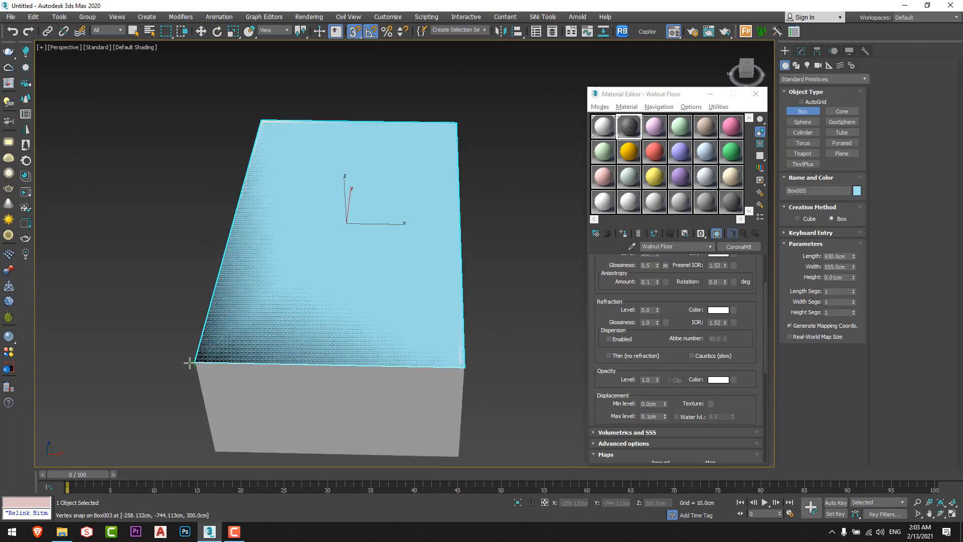
key(s)
click(190, 351)
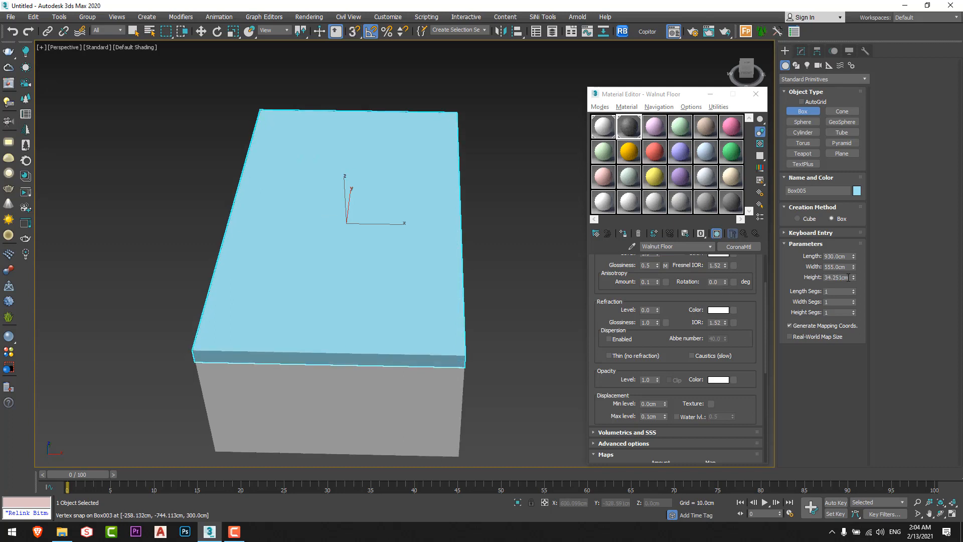
key(Return)
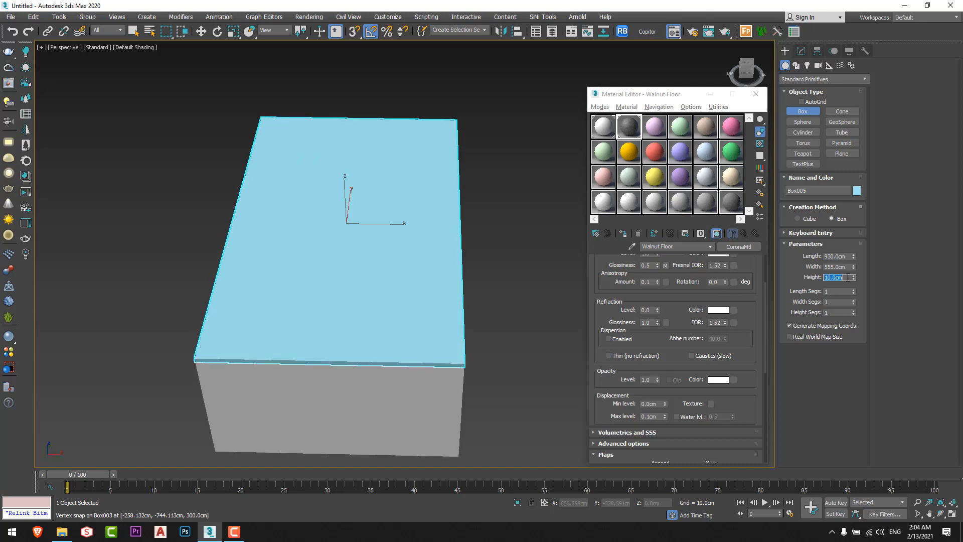
right_click(567, 252)
Assign the Walls Material to the ceiling box and deselect it
click(603, 127)
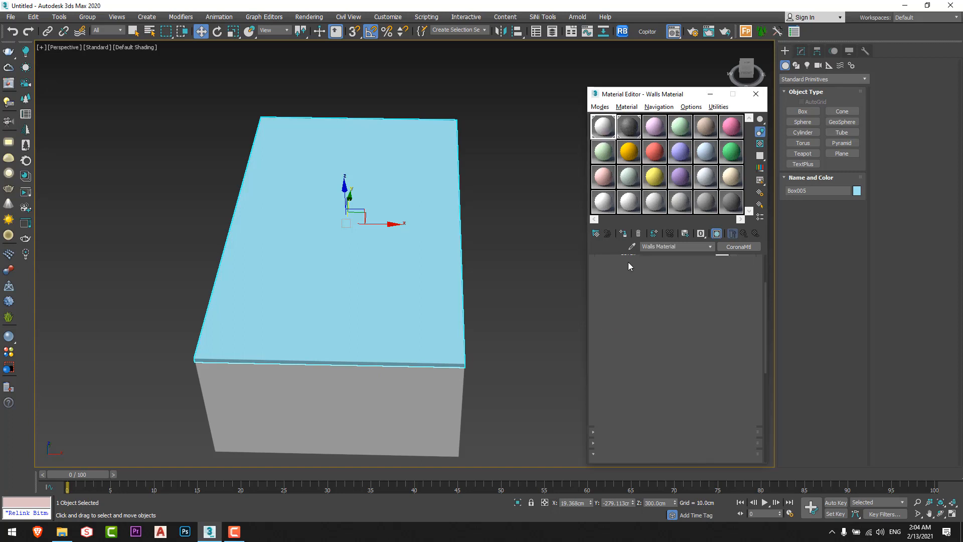
click(623, 233)
alt+middle_drag(535, 271, 511, 267)
click(512, 267)
Maximize the CoronaCamera001 view and close the Material Editor
key(alt+w)
click(318, 285)
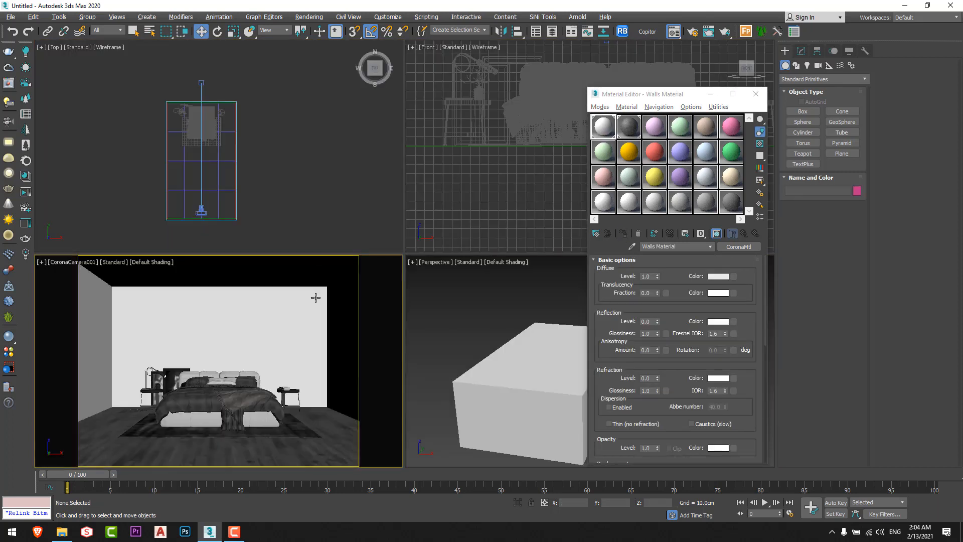
key(alt+w)
click(756, 94)
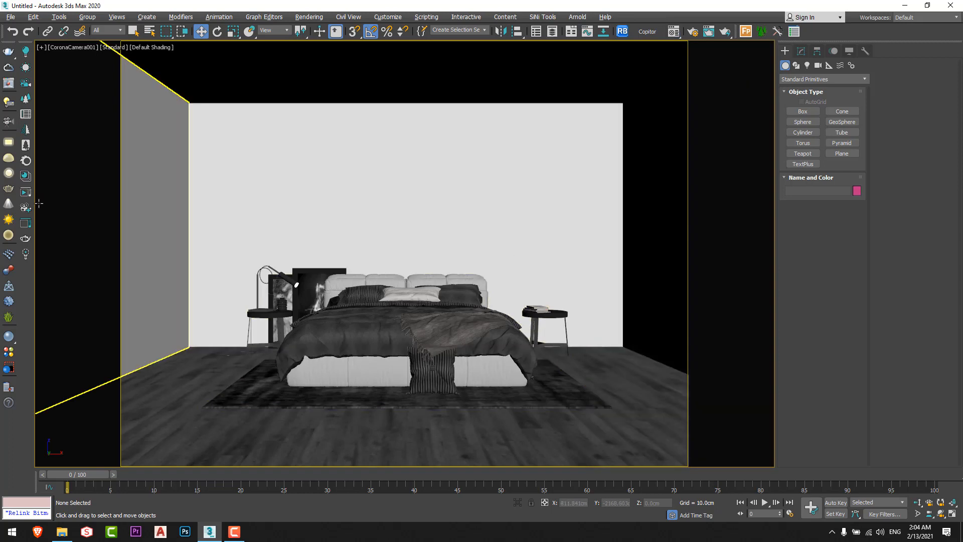
Run a Corona interactive render of the camera view to examine the room's lighting, and stop and close it
click(28, 194)
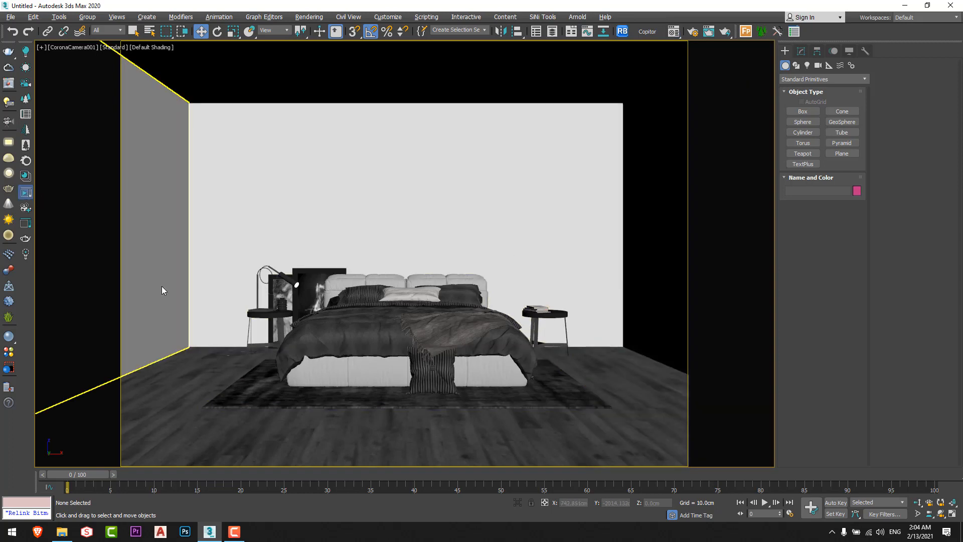
drag(201, 91, 435, 123)
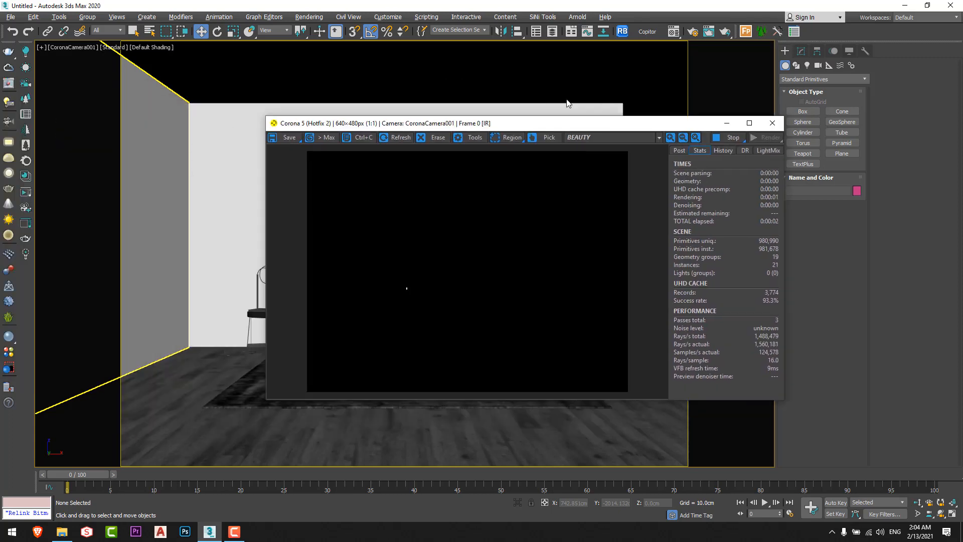
drag(567, 103, 660, 84)
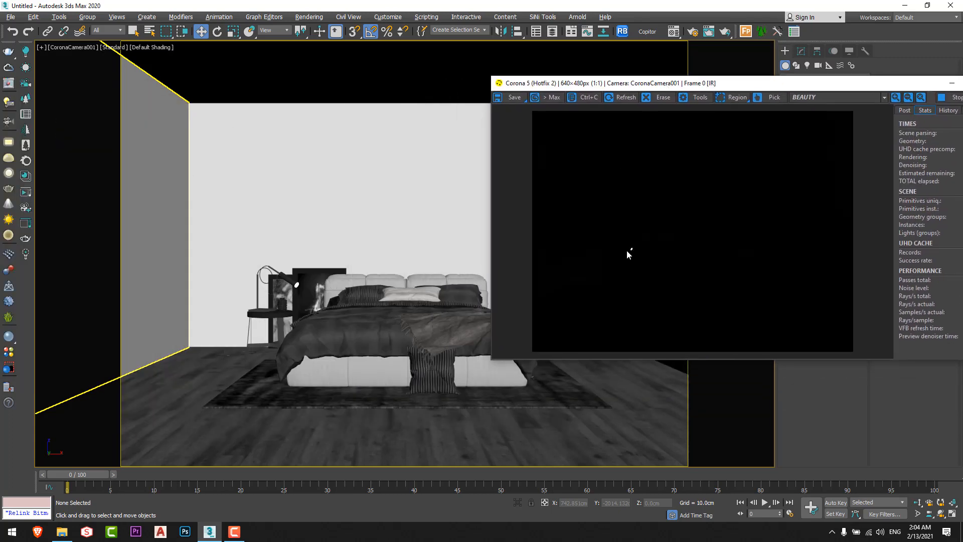
scroll(632, 252, up, 2)
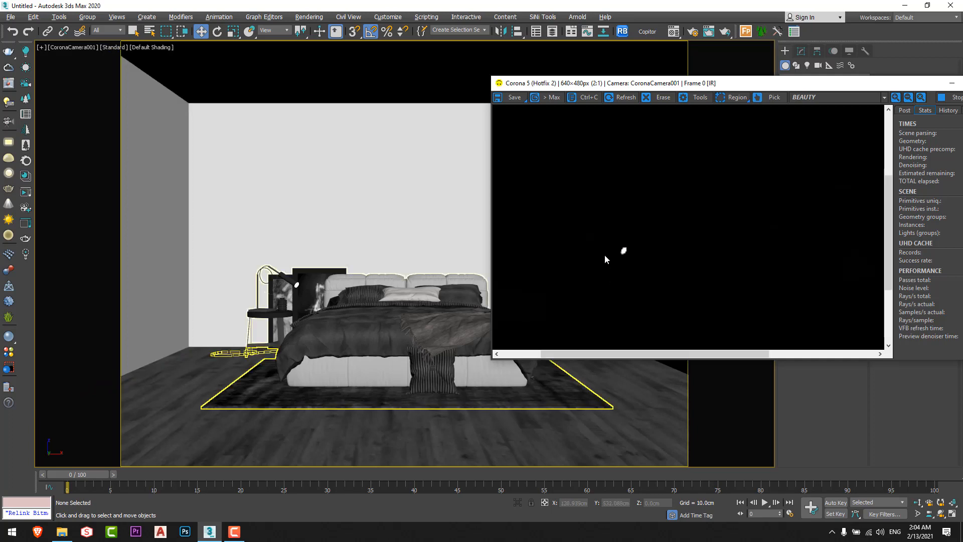
scroll(622, 248, down, 2)
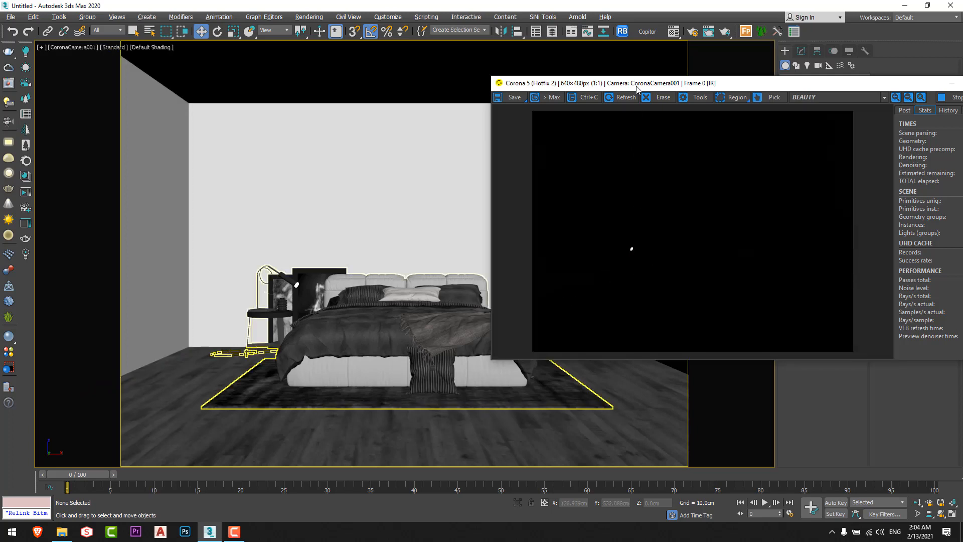
drag(636, 88, 139, 186)
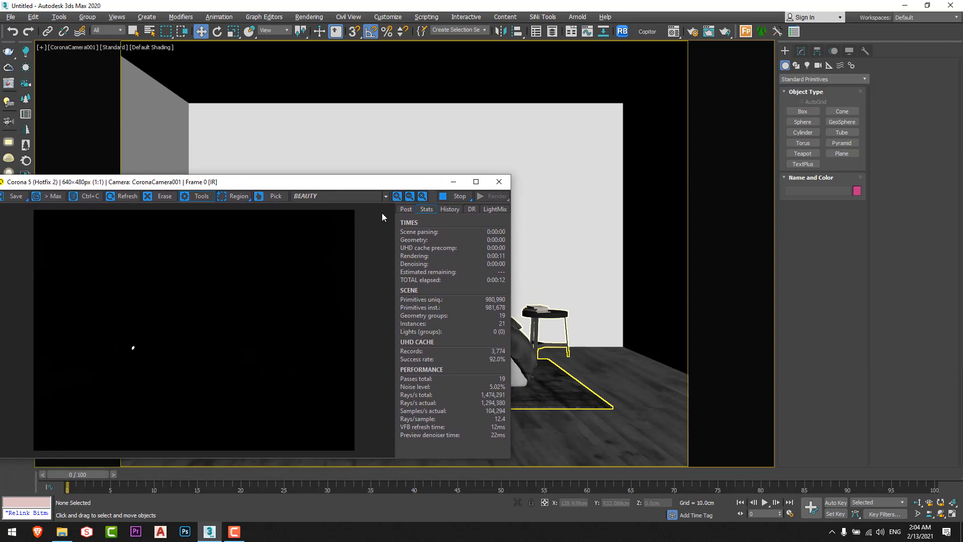
click(446, 196)
click(499, 185)
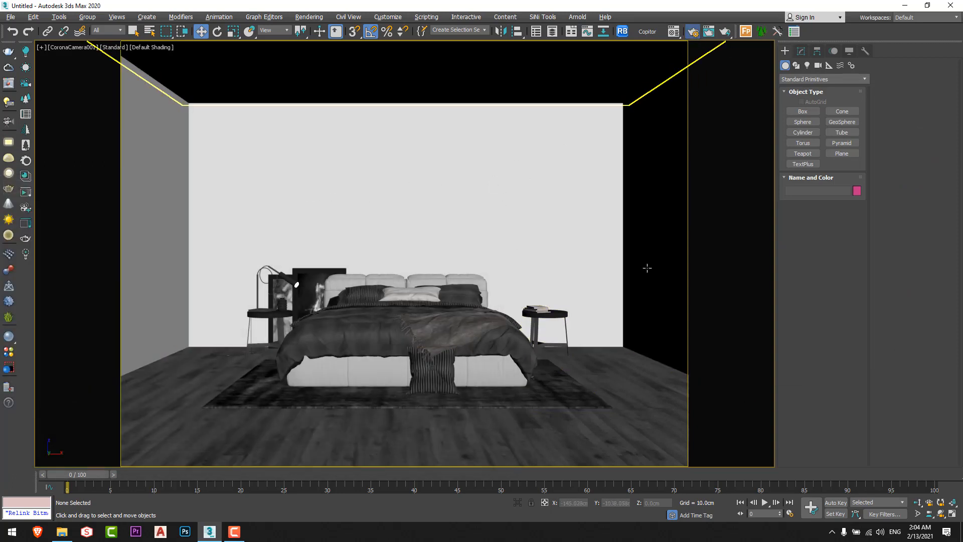
Lock the render view to CoronaCamera001 in the render setup and return to the four-viewport layout
key(F10)
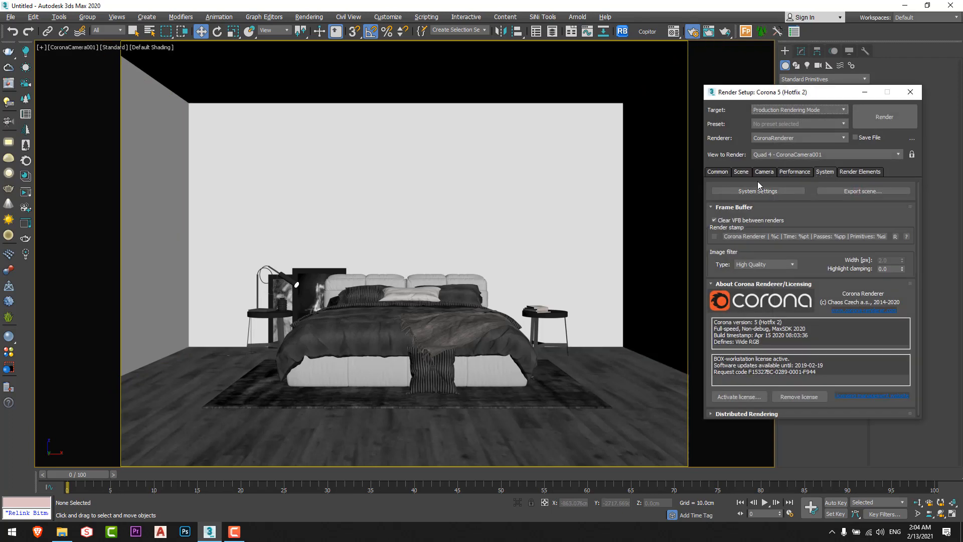
click(718, 172)
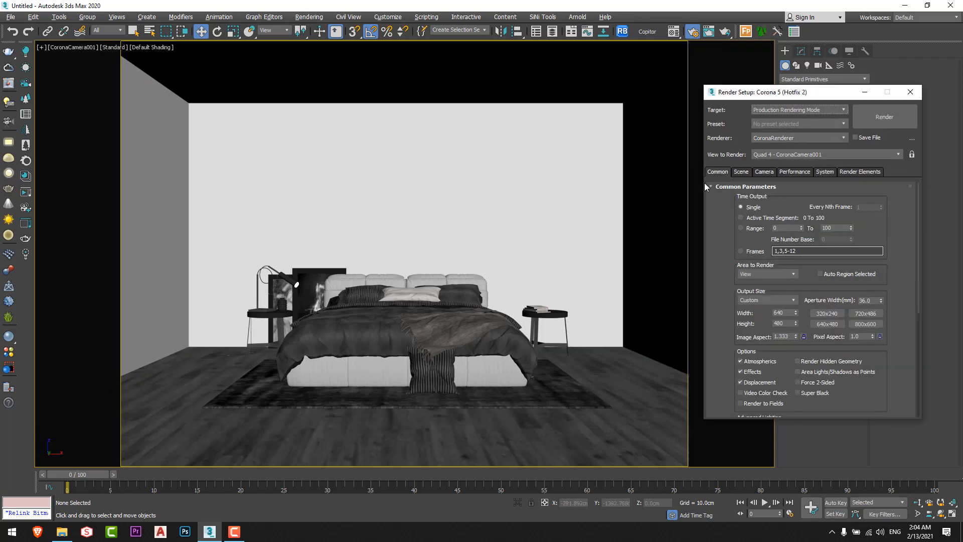
click(914, 156)
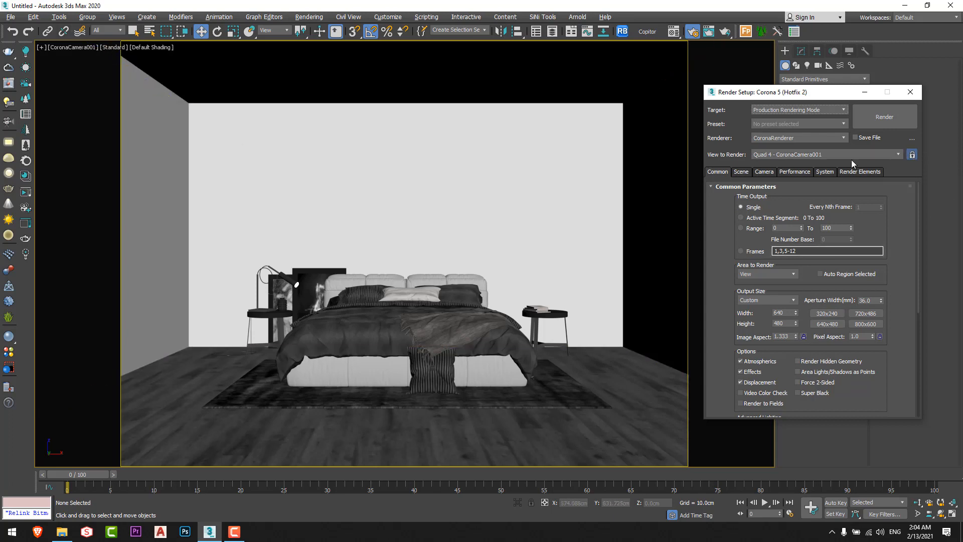
click(371, 326)
key(alt+w)
key(alt+w)
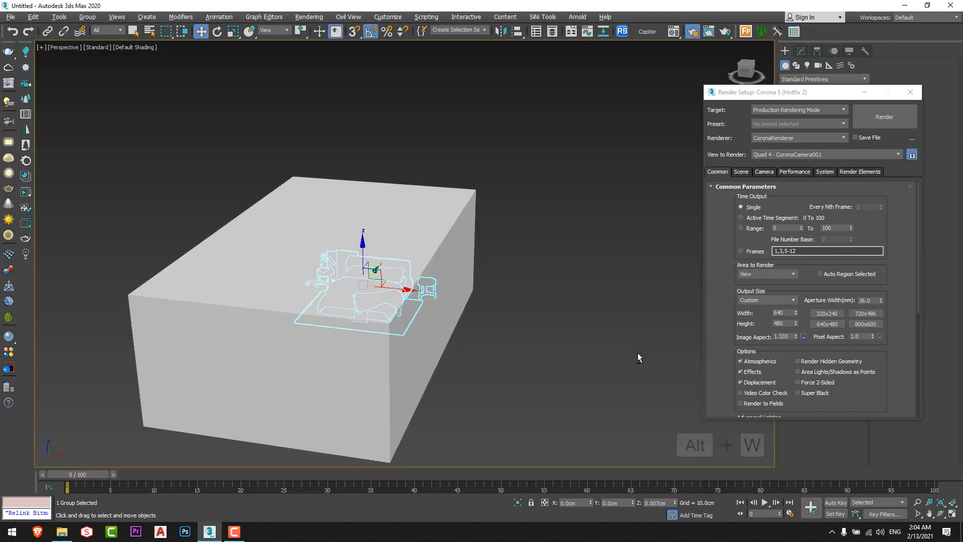
key(alt+w)
key(alt+w)
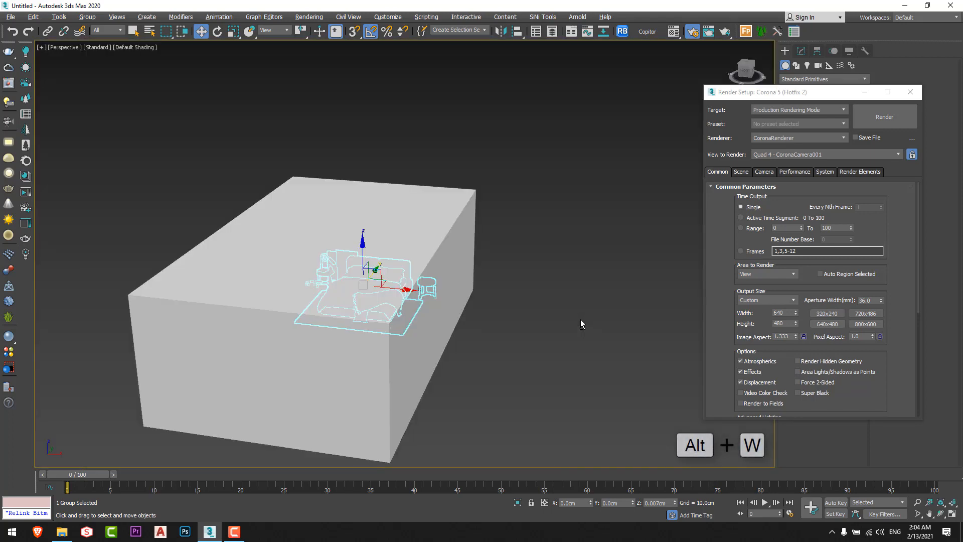
key(alt+w)
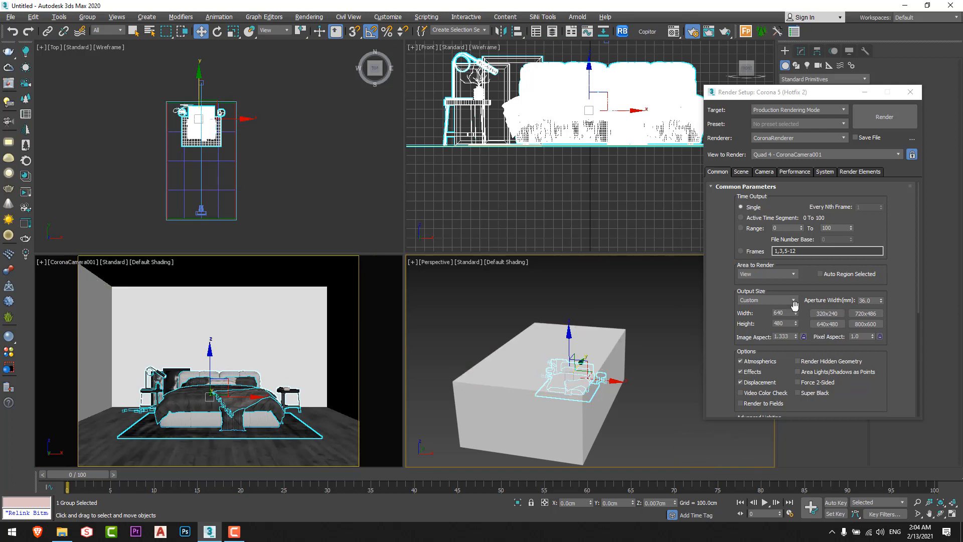
Set the render output width to 2000 and the image aspect to 1.333, lock the aspect, and close the render setup
double_click(780, 313)
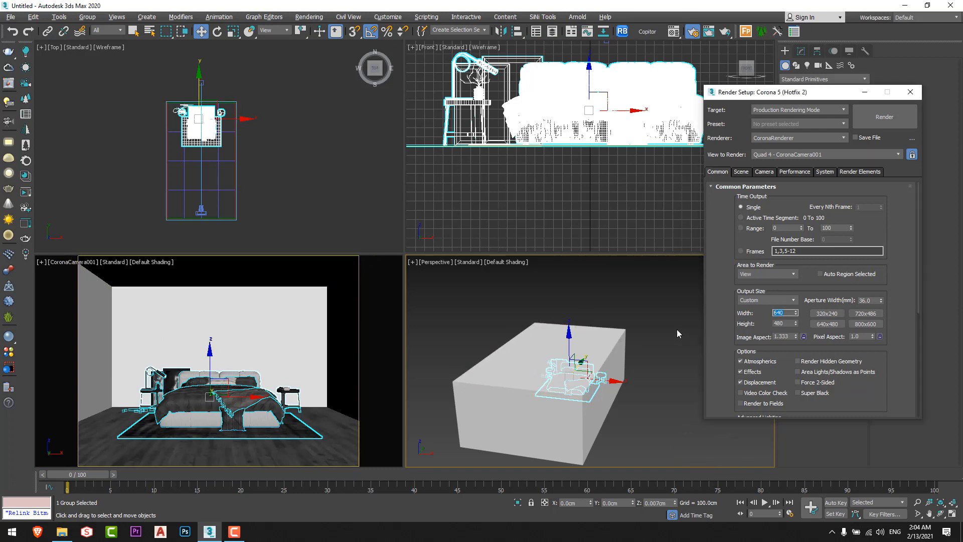
text(200)
key(Return)
text(2)
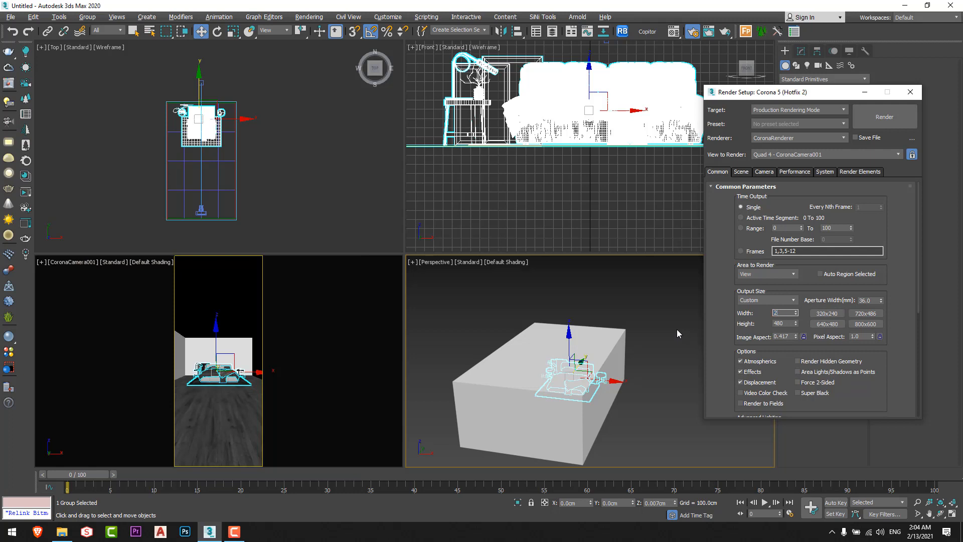
text(000)
key(Return)
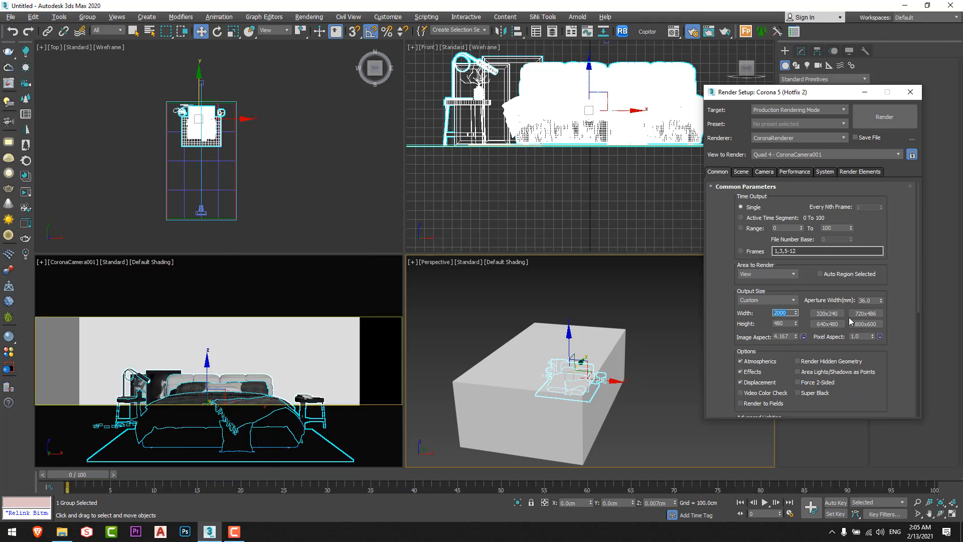
double_click(791, 337)
text(1.333)
key(Return)
click(804, 337)
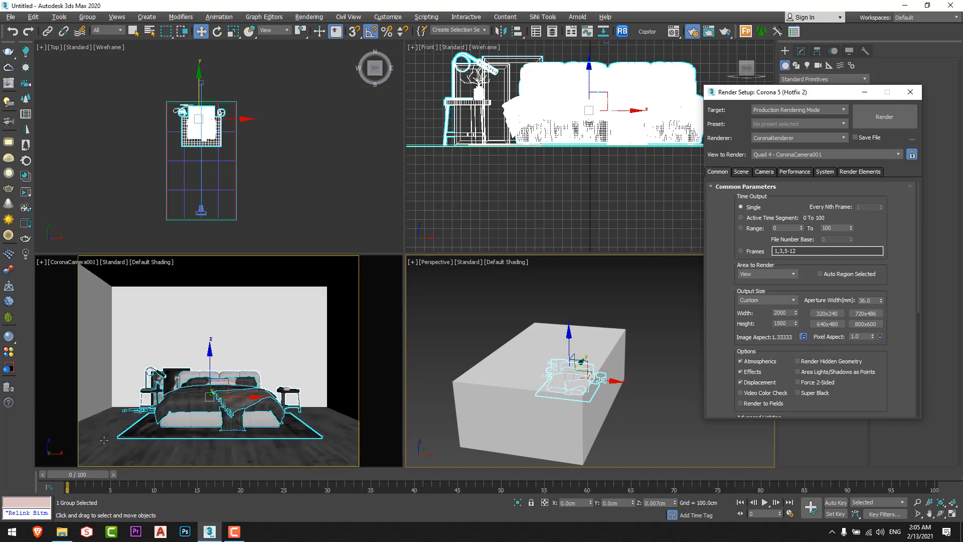
click(741, 173)
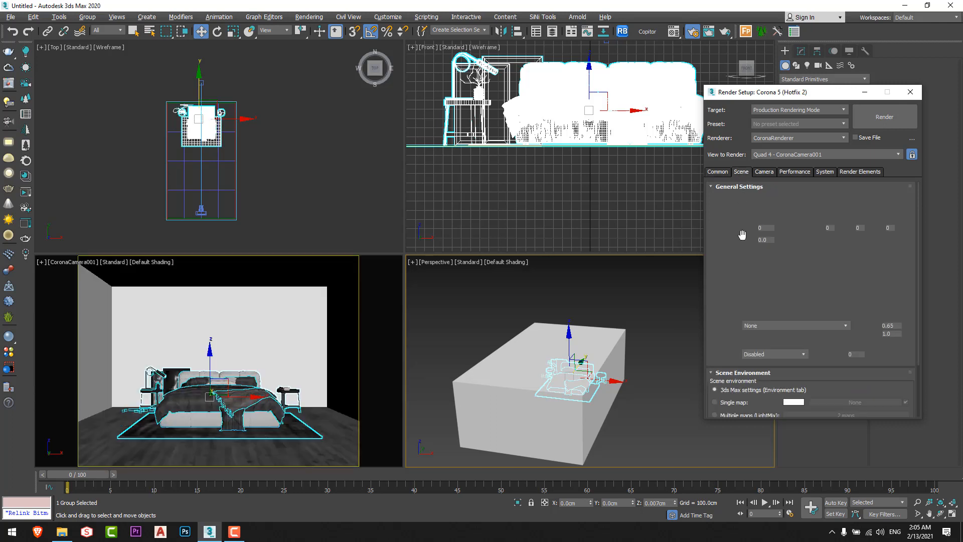
click(722, 173)
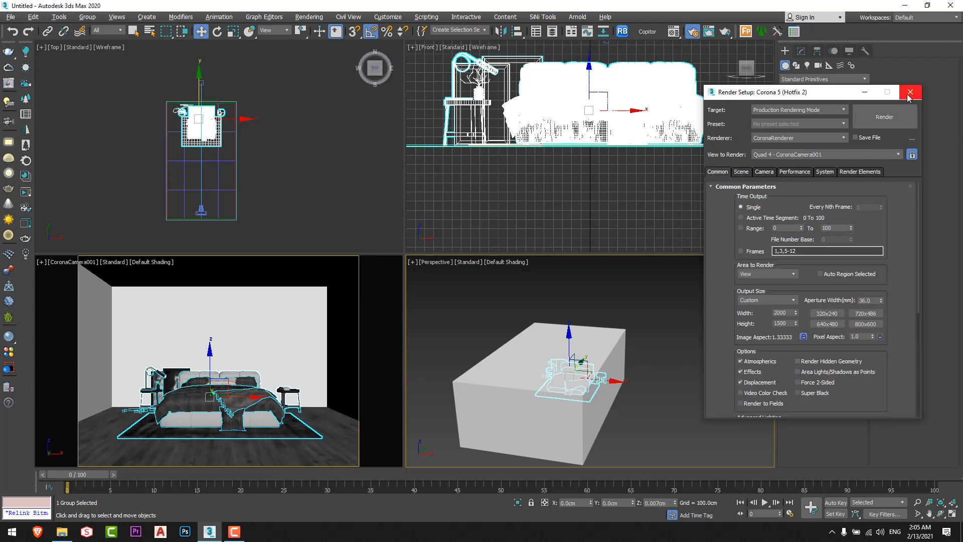
key(F10)
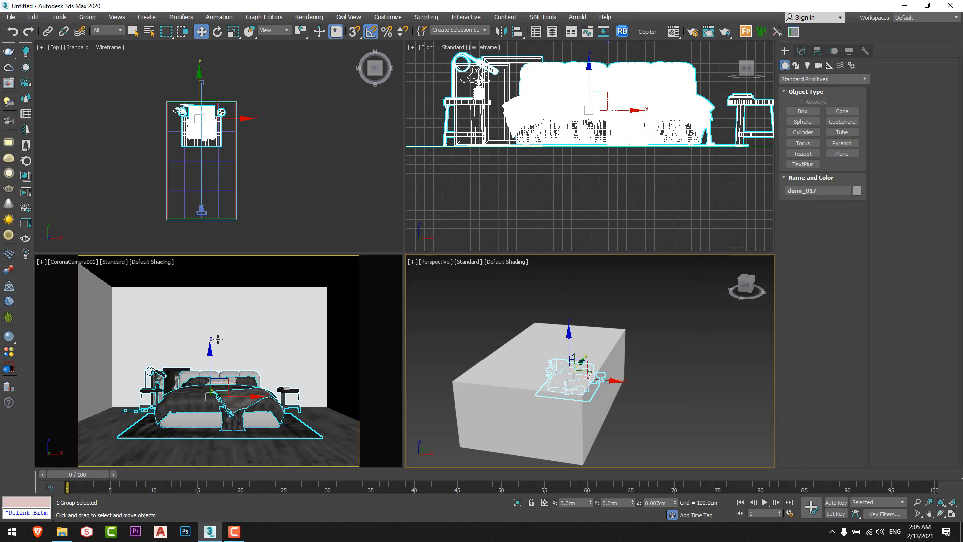
Select the room's left side wall in the maximized Perspective view and add an Edit Poly modifier to it
alt+middle_drag(473, 357, 520, 360)
key(alt+w)
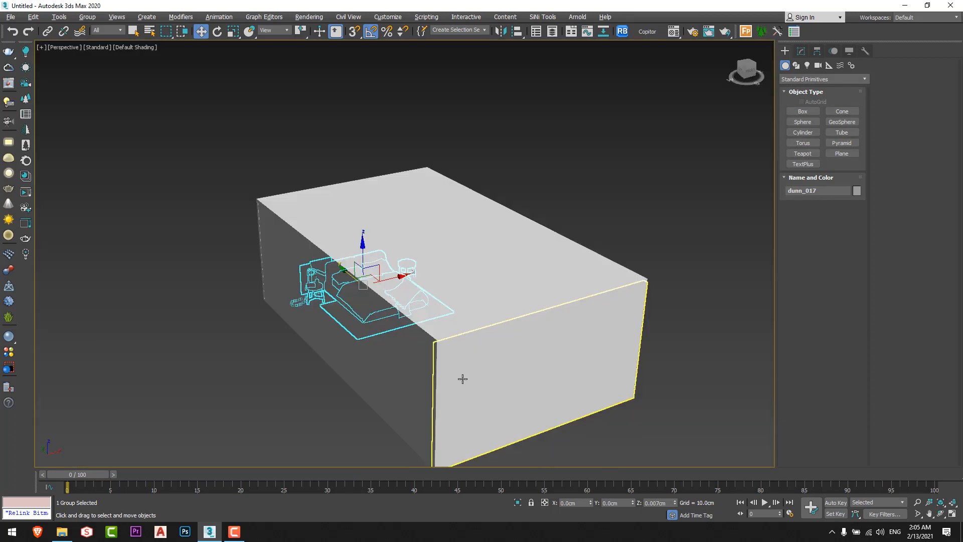
alt+middle_drag(462, 379, 515, 376)
click(465, 293)
middle_drag(411, 346, 434, 404)
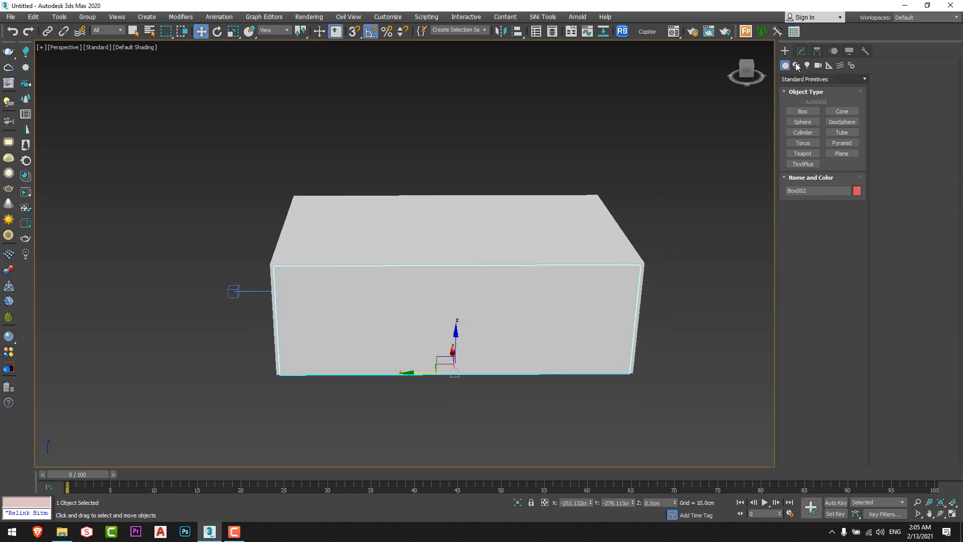
click(801, 51)
click(801, 96)
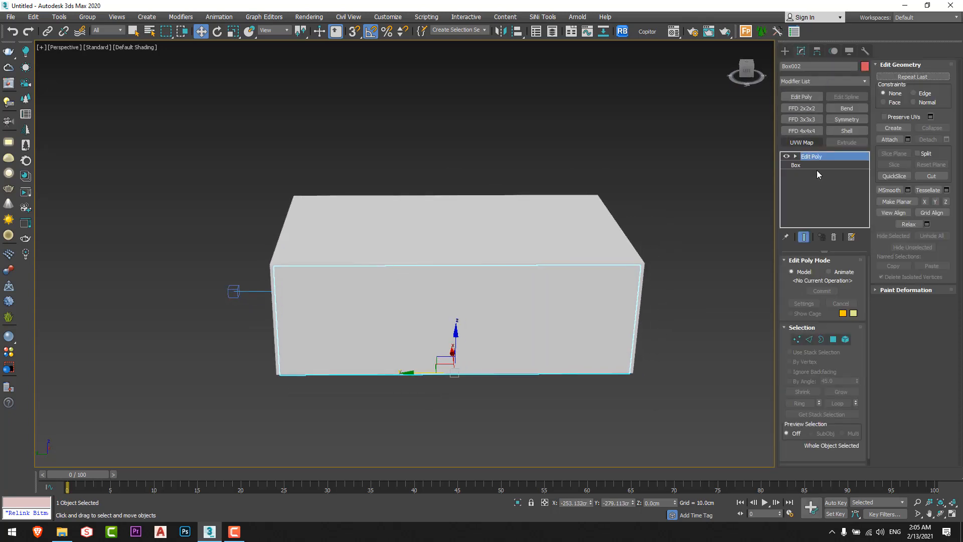
Connect the side wall's four long horizontal edges with 2 segments, pinch -15 and slide 101, checking the placement through the camera
click(808, 340)
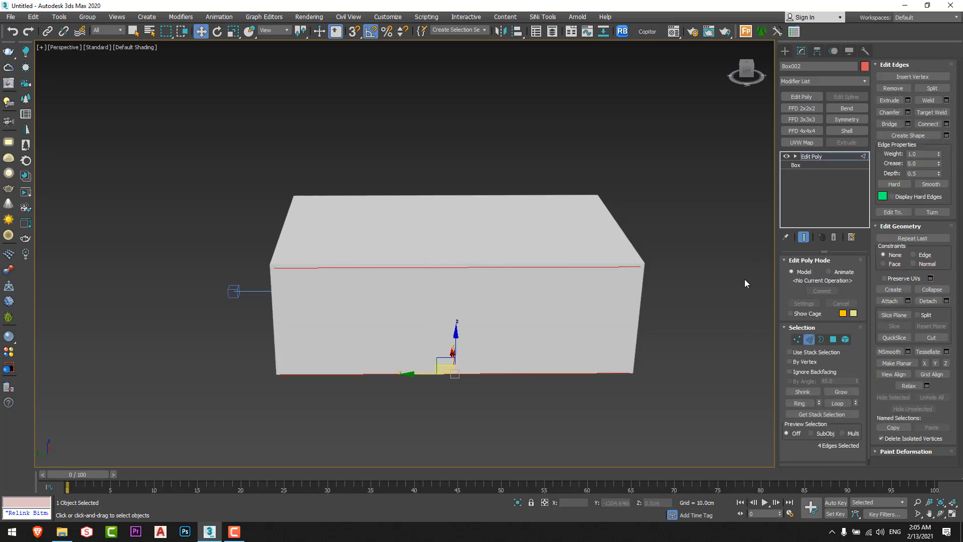
alt+middle_drag(721, 272, 679, 269)
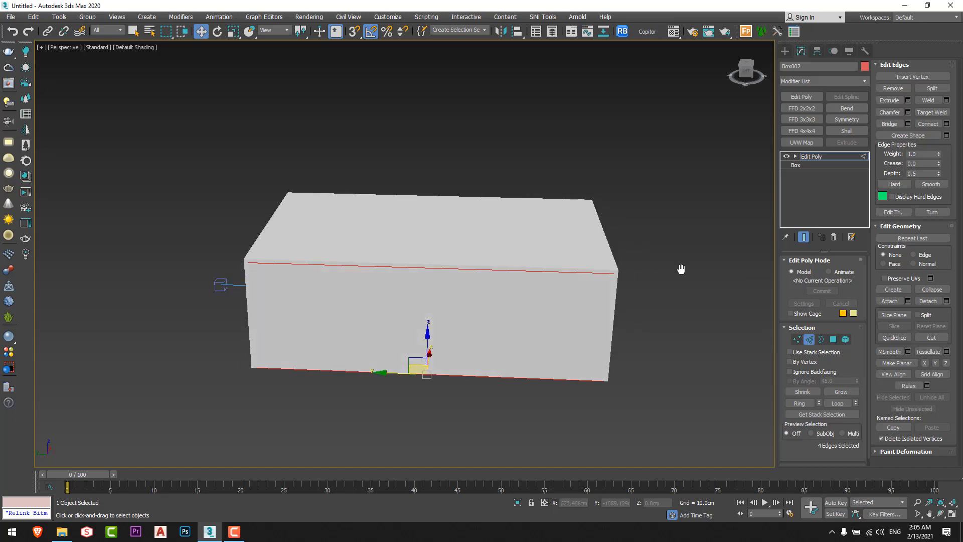
click(946, 124)
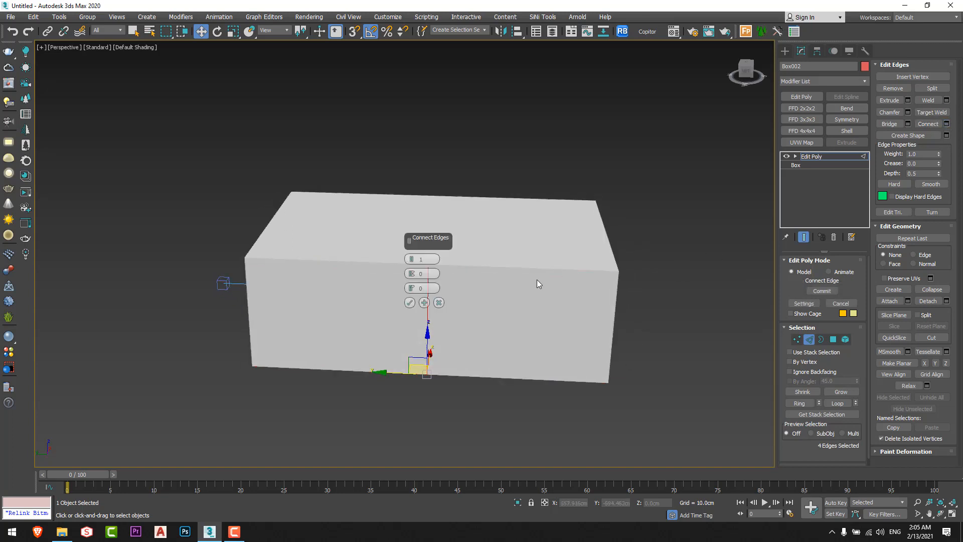
click(412, 258)
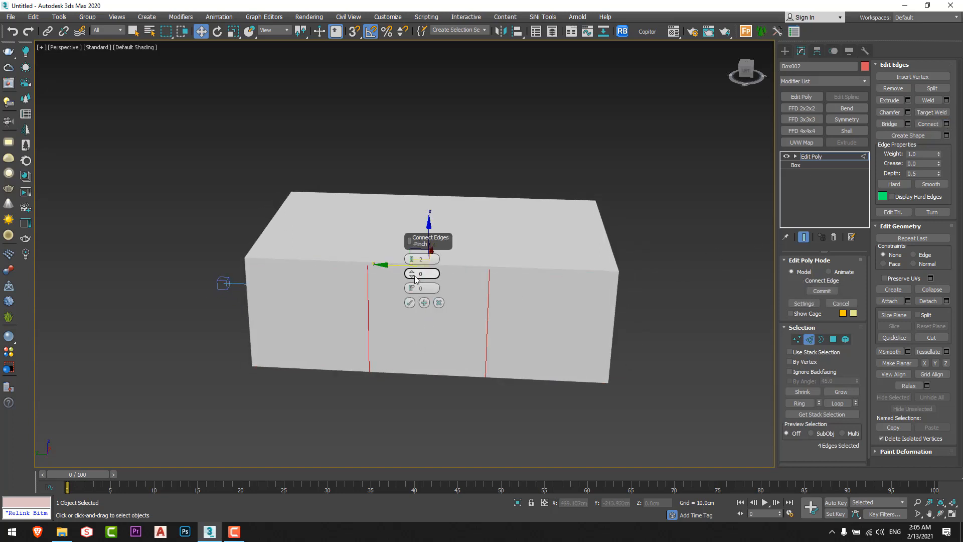
drag(412, 284, 427, 85)
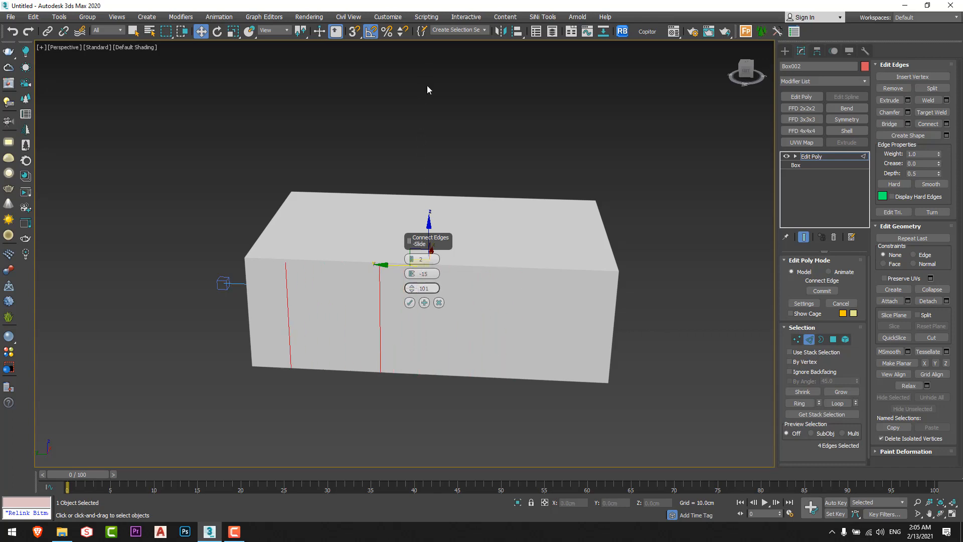
key(alt+w)
key(alt+w)
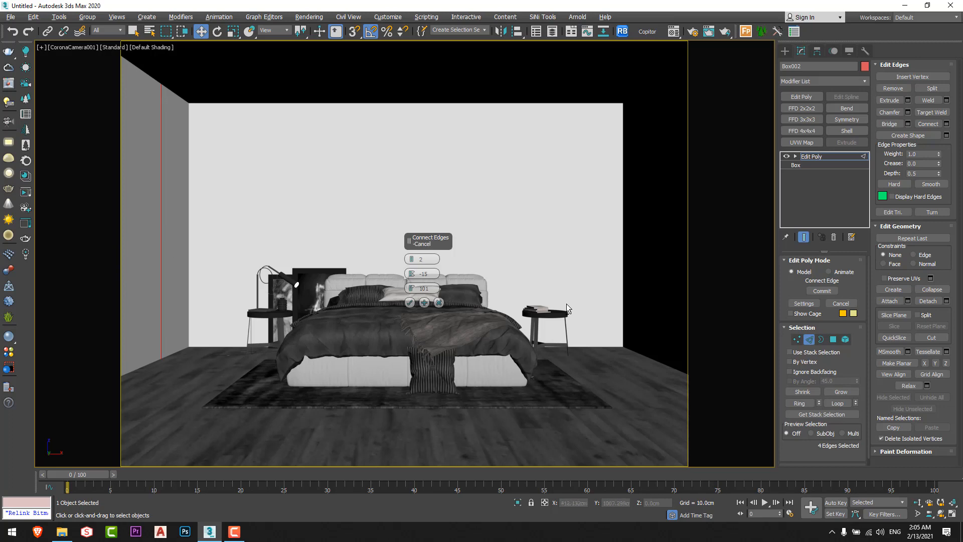
click(410, 302)
Select all the side wall's vertical edges and start connecting them with 2 segments, resetting pinch and slide to 0
key(alt+w)
middle_click(593, 351)
key(alt+w)
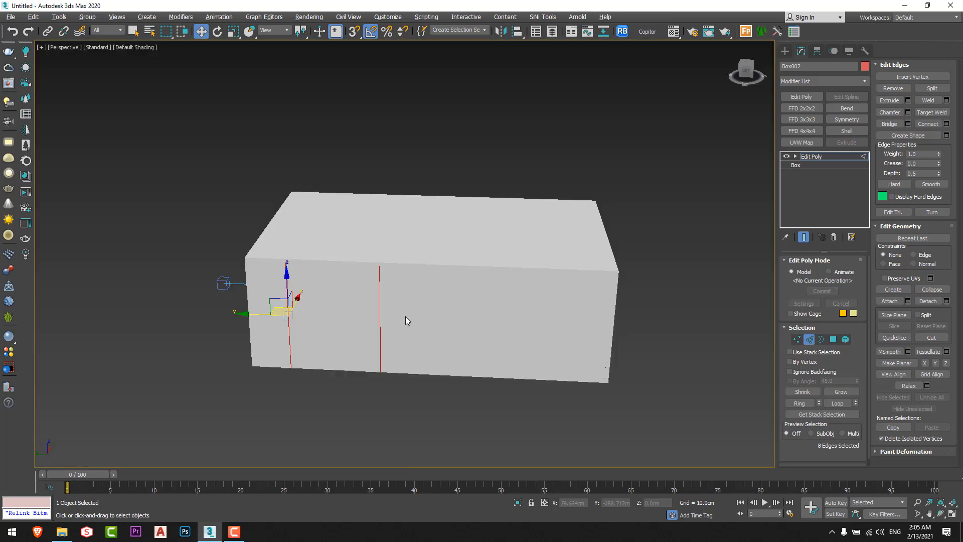
alt+middle_drag(405, 316, 691, 293)
drag(691, 293, 197, 323)
alt+middle_drag(392, 292, 399, 304)
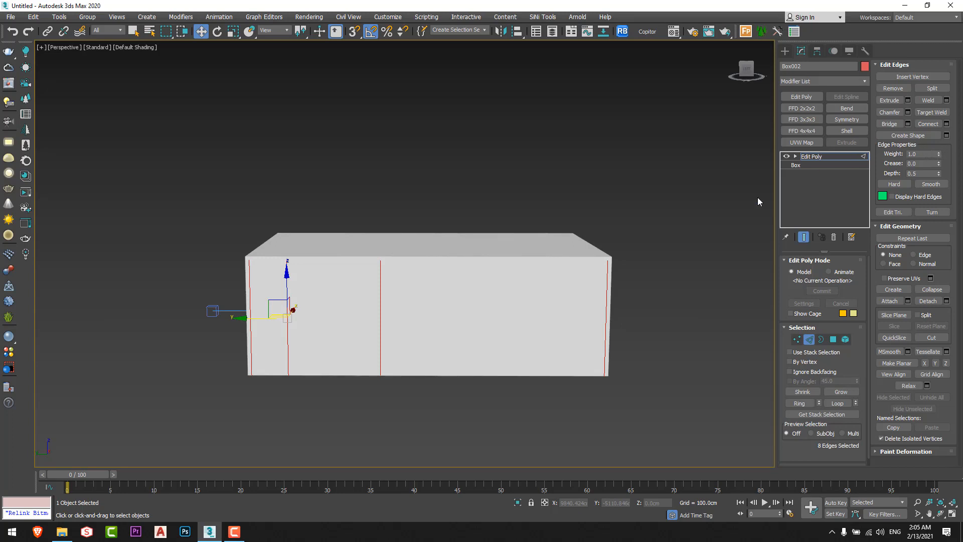
click(946, 124)
drag(412, 273, 411, 276)
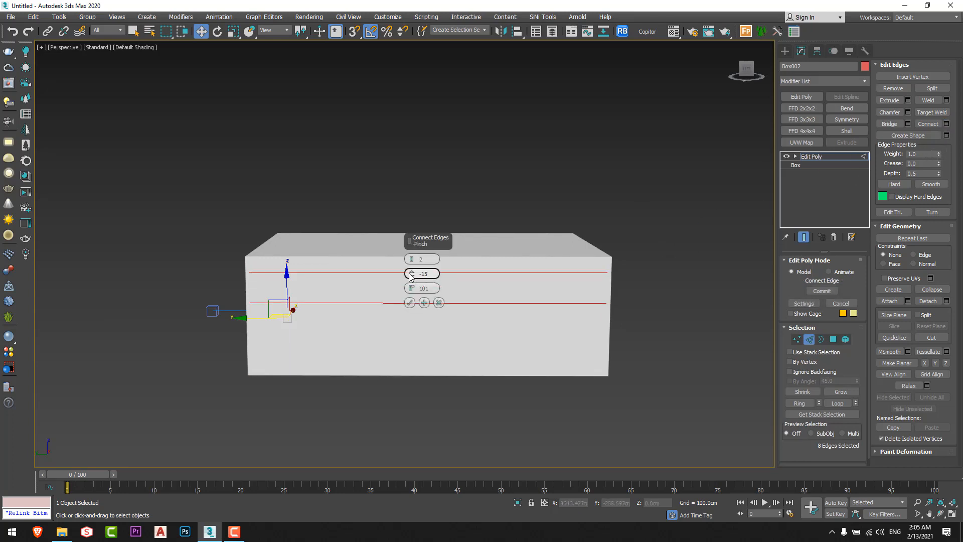
right_click(411, 274)
right_click(412, 288)
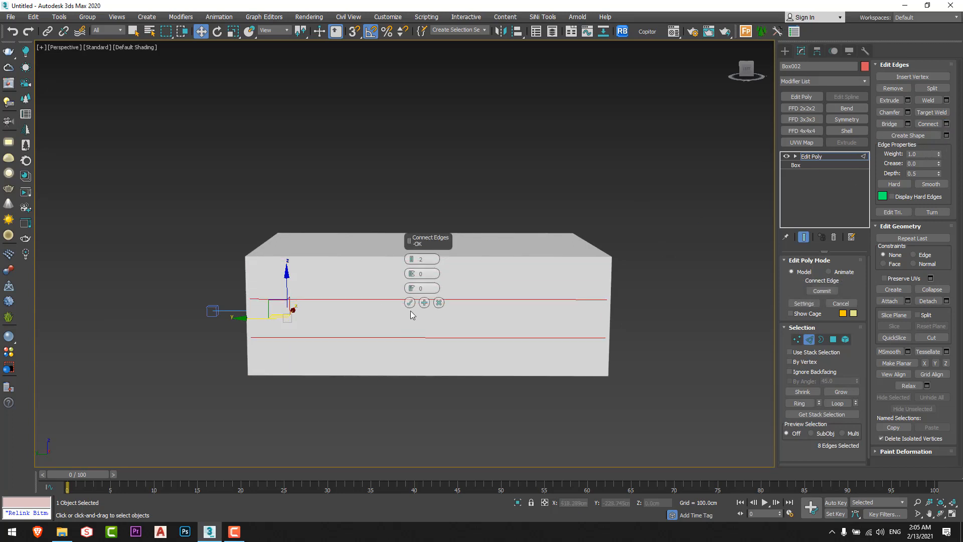
Set the pinch of the two horizontal connecting edge loops to 75 and apply the connection
drag(412, 274, 420, 164)
key(alt+w)
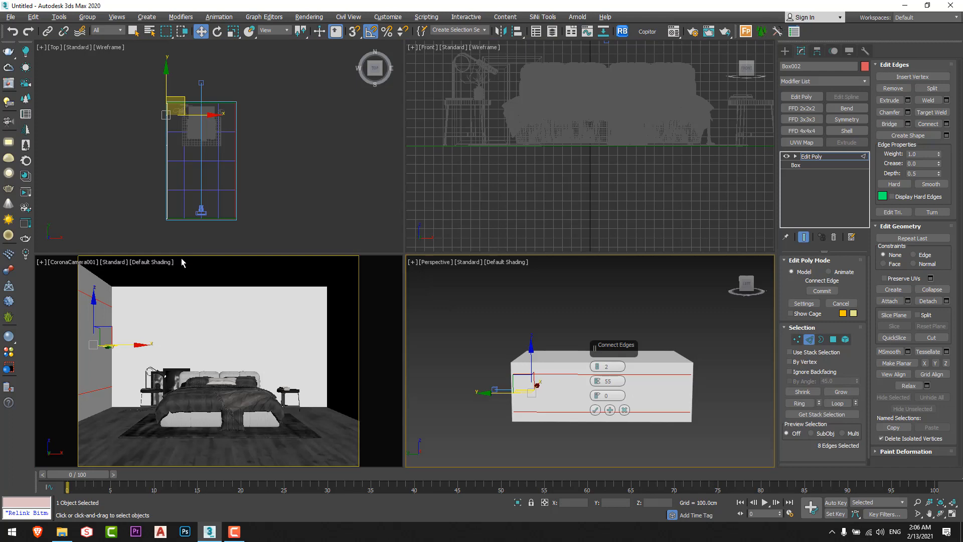
key(alt+w)
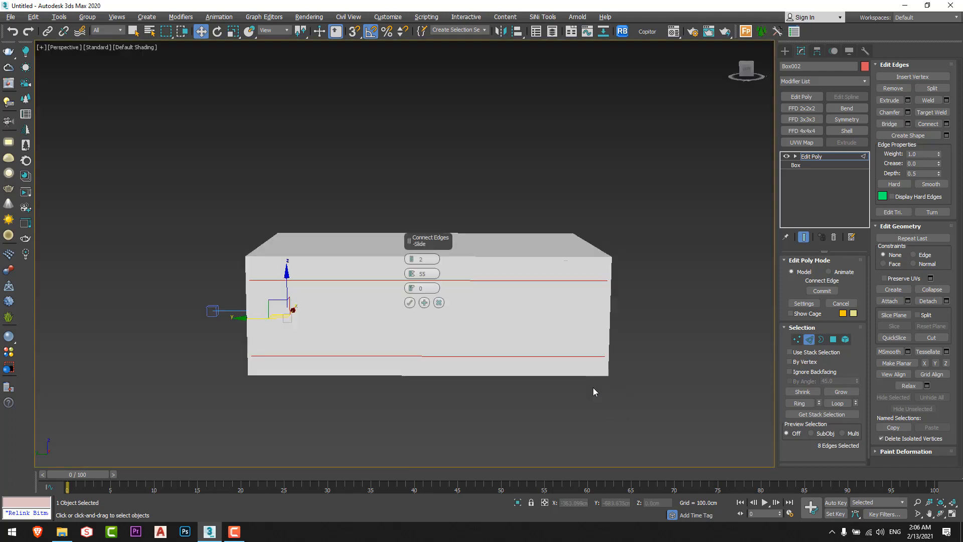
key(F3)
alt+middle_drag(392, 333, 415, 291)
drag(411, 273, 409, 237)
alt+middle_drag(390, 269, 386, 298)
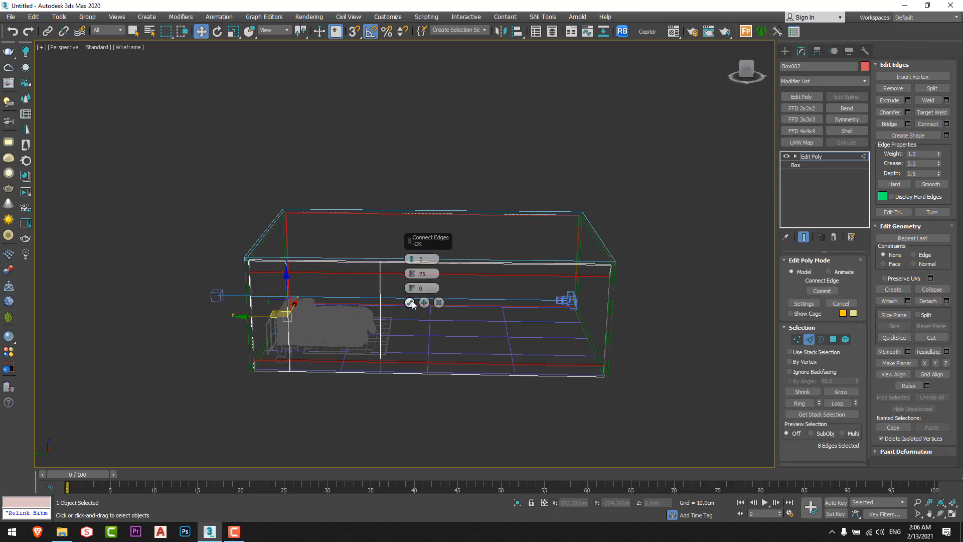
click(410, 302)
Bridge the inner and outer window polygons of the side wall to cut the window opening, and leave polygon editing
alt+middle_drag(423, 333, 708, 359)
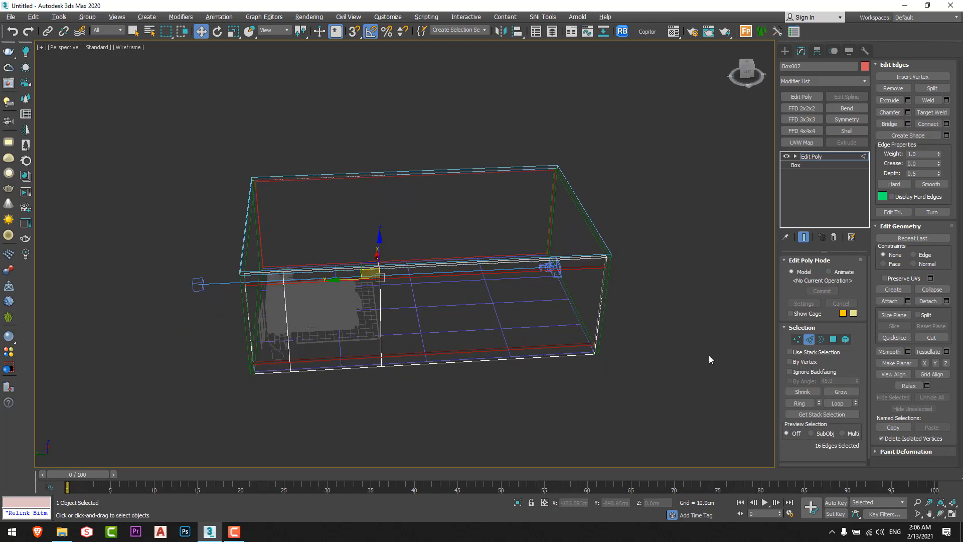
click(833, 341)
click(370, 316)
alt+middle_drag(369, 316, 301, 336)
ctrl+click(328, 333)
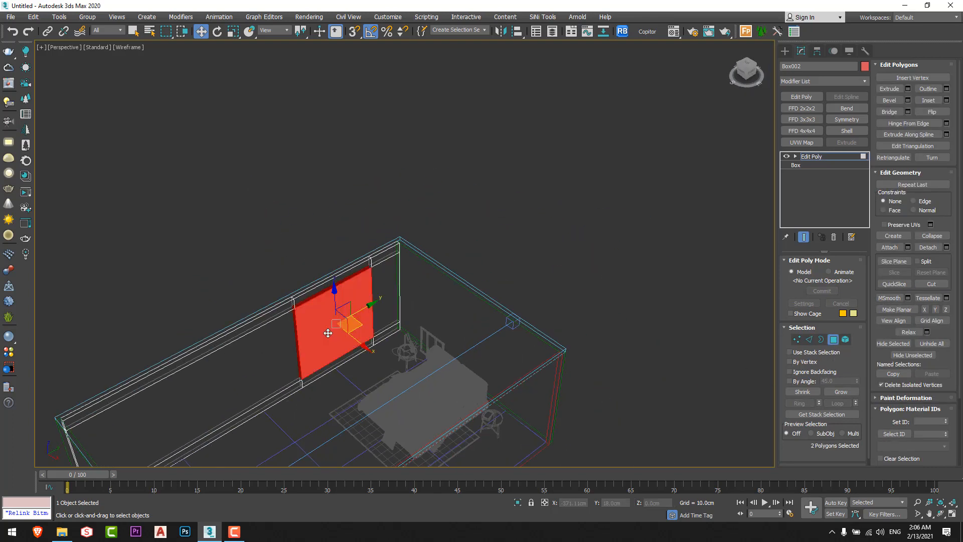
click(887, 112)
key(F3)
mouse_move(365, 356)
alt+middle_down()
mouse_move(483, 339)
mouse_move(481, 366)
mouse_move(415, 382)
mouse_move(464, 430)
mouse_move(534, 409)
alt+middle_up()
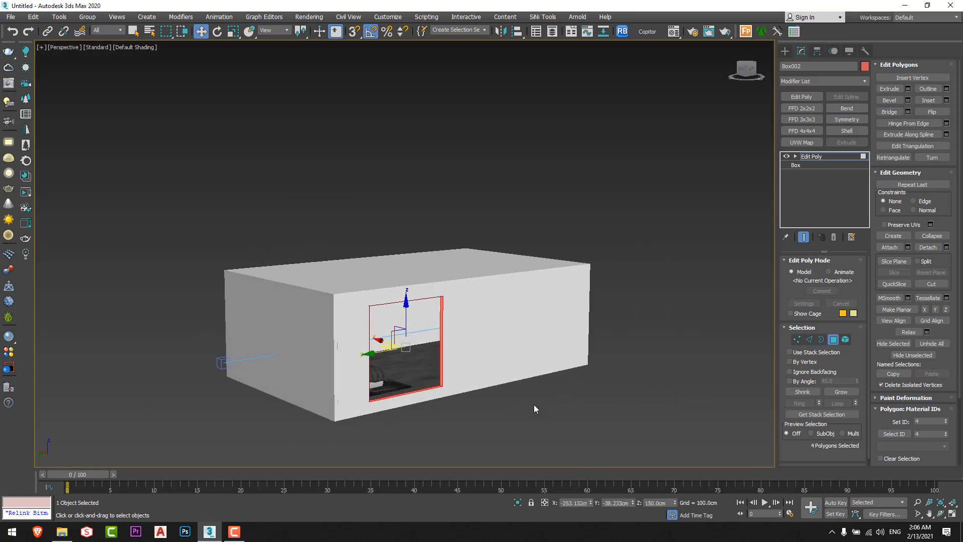
click(833, 339)
Draw a plane about 240 × 237 cm in the shaded Left view, snapped to opposite corners of the side wall's window opening
scroll(443, 383, up, 6)
alt+middle_drag(443, 384, 385, 405)
scroll(386, 405, down, 5)
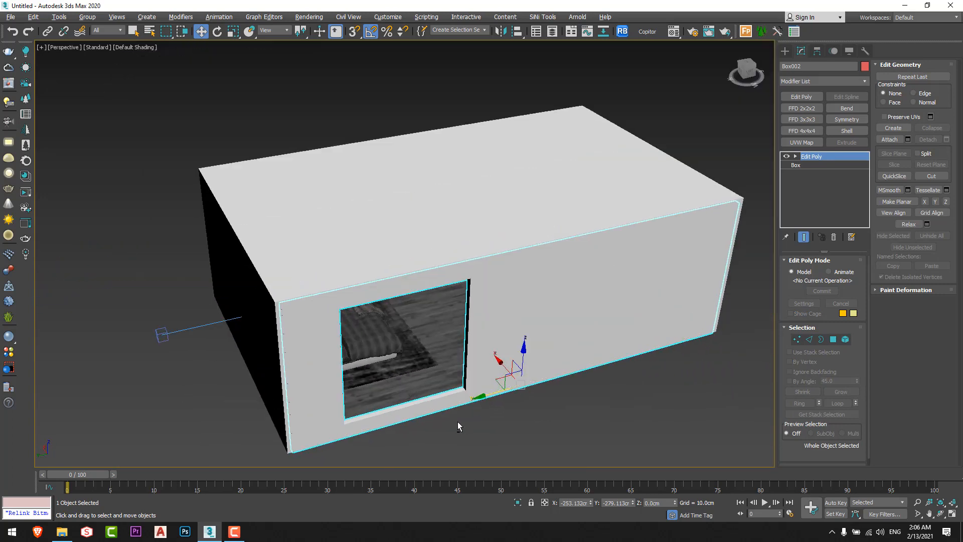
key(alt+w)
key(alt+w)
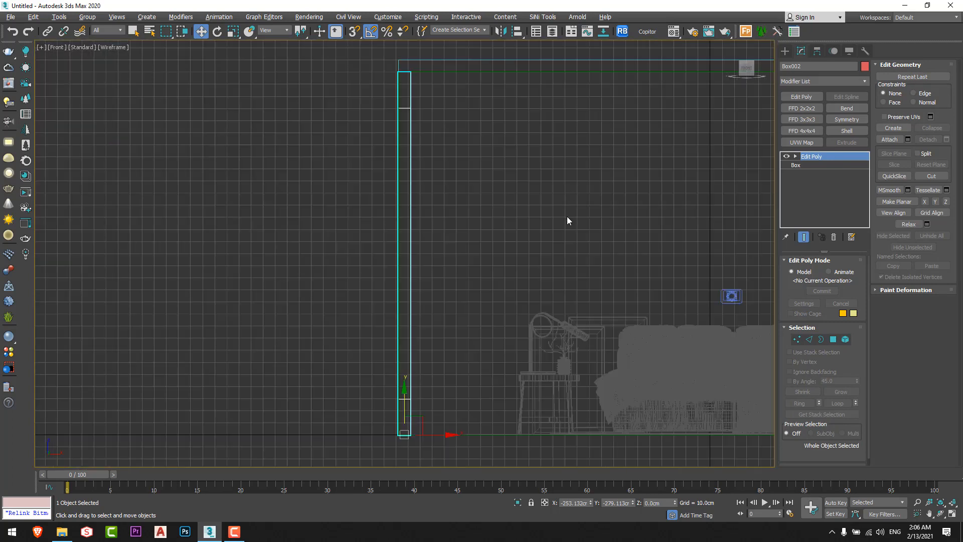
key(l)
key(z)
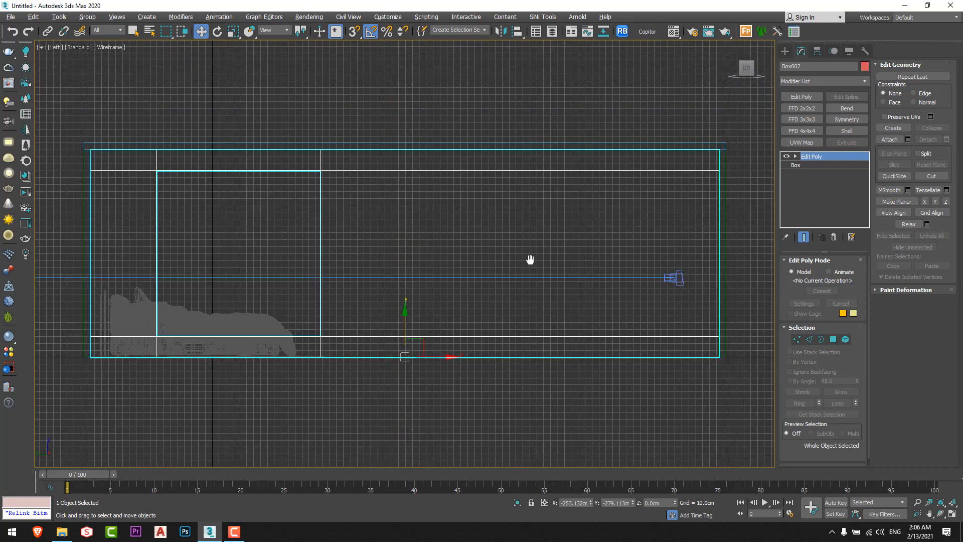
middle_drag(529, 259, 632, 258)
key(F3)
key(f)
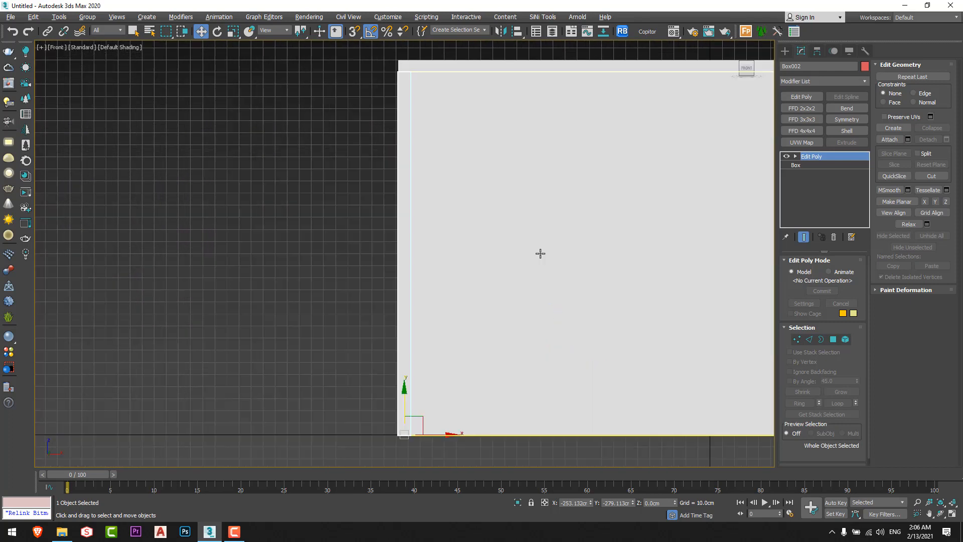
key(l)
key(g)
middle_drag(506, 254, 486, 241)
click(584, 374)
right_click(588, 375)
click(616, 347)
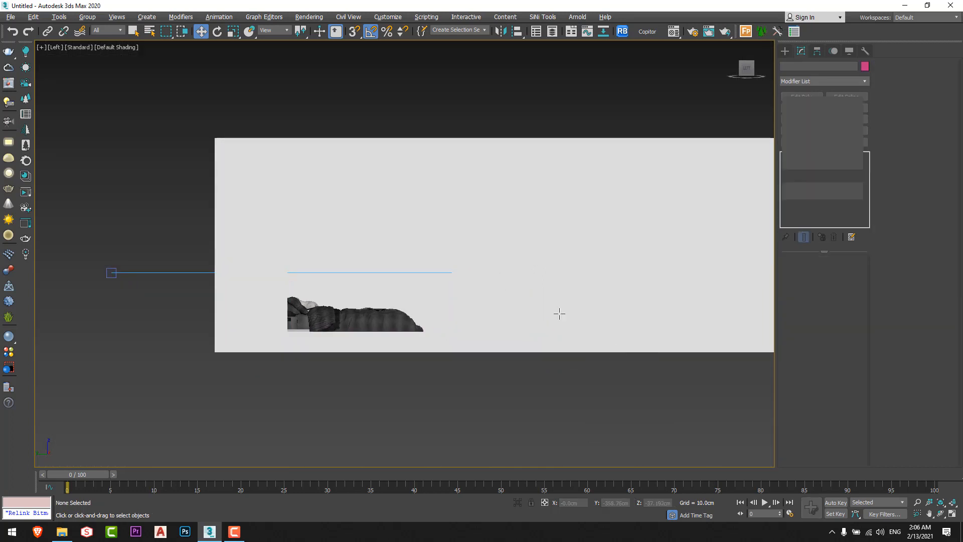
key(F4)
key(s)
drag(452, 164, 287, 331)
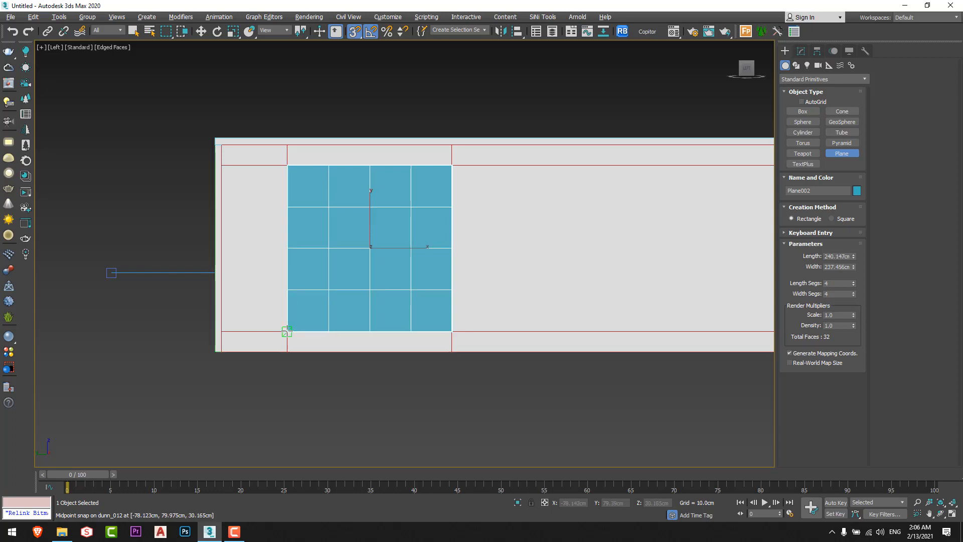
Move the window plane slightly outward from the side wall, to about X -259.07 cm
key(alt+w)
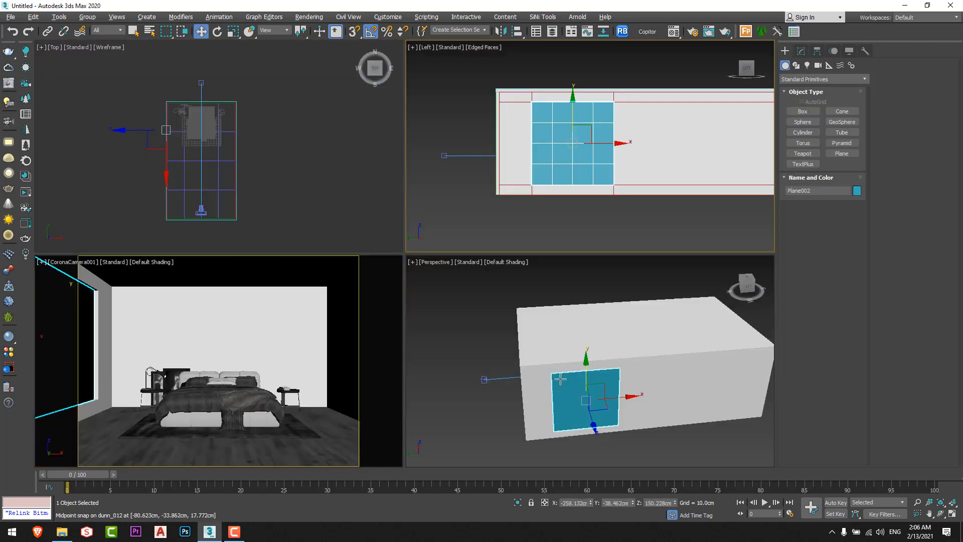
key(alt+w)
scroll(288, 249, up, 3)
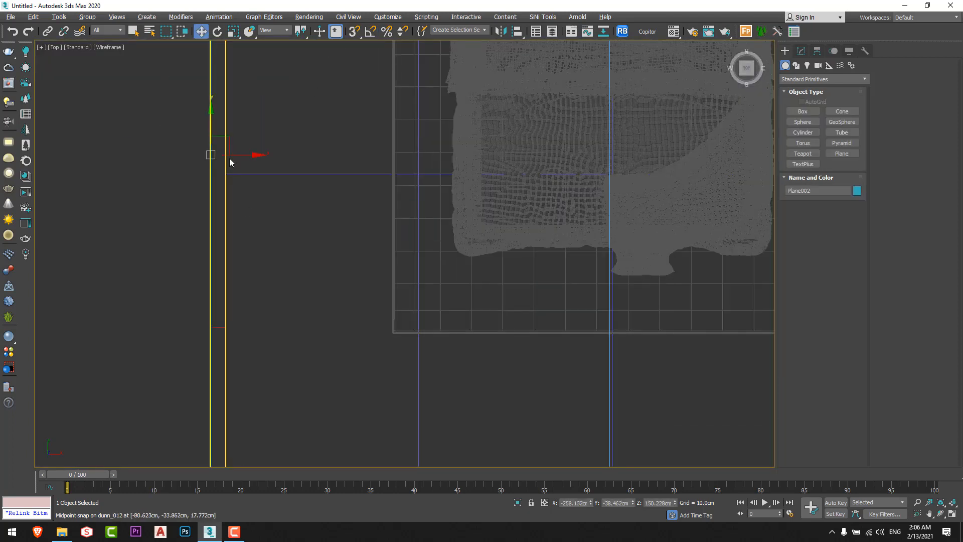
key(alt+w)
right_click(458, 376)
key(alt+w)
alt+middle_drag(514, 364, 609, 236)
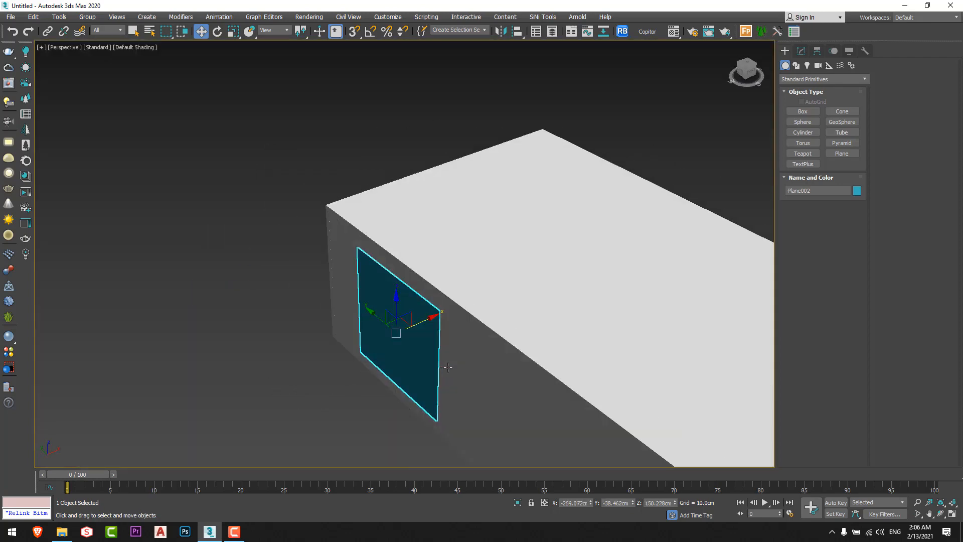
Change an unused material slot to CoronaPortalMtl and assign it to the window plane
key(n)
key(n)
key(m)
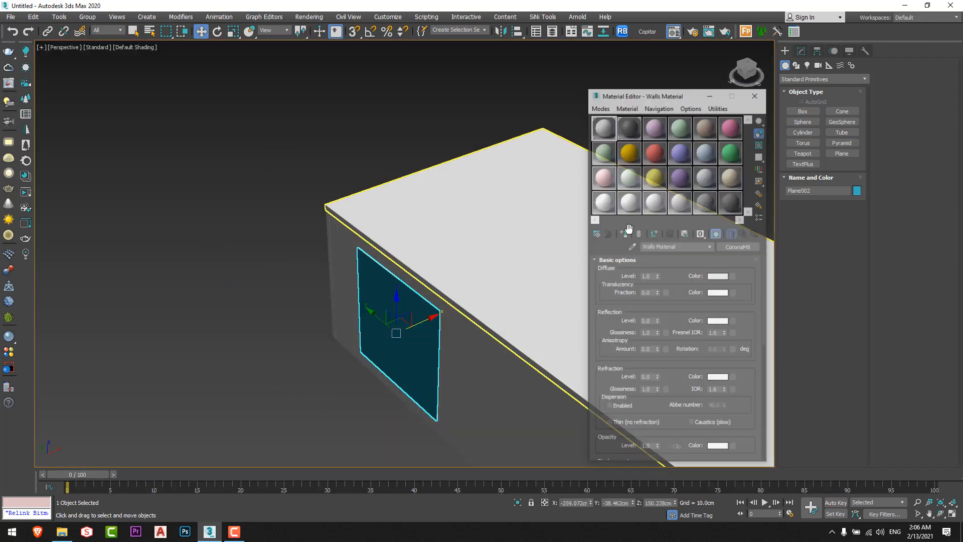
click(734, 246)
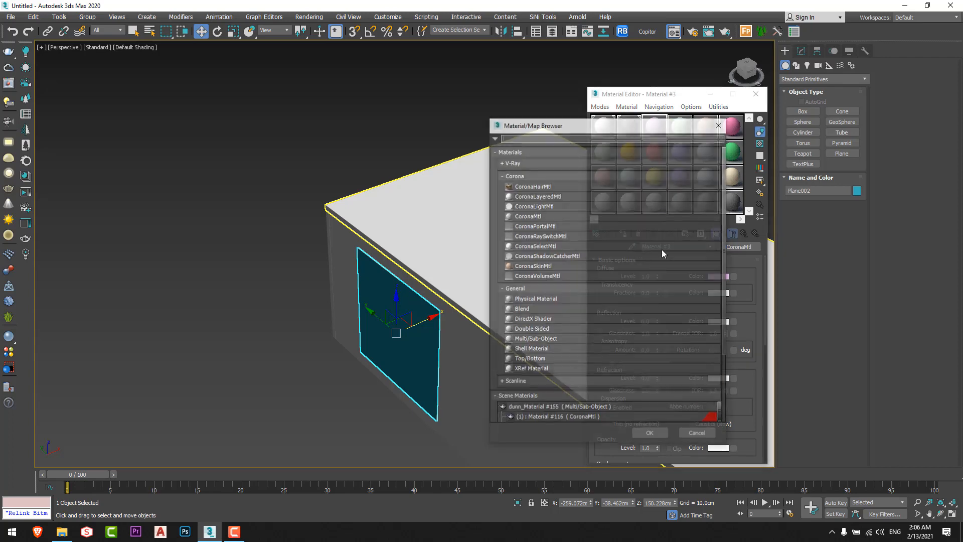
click(574, 228)
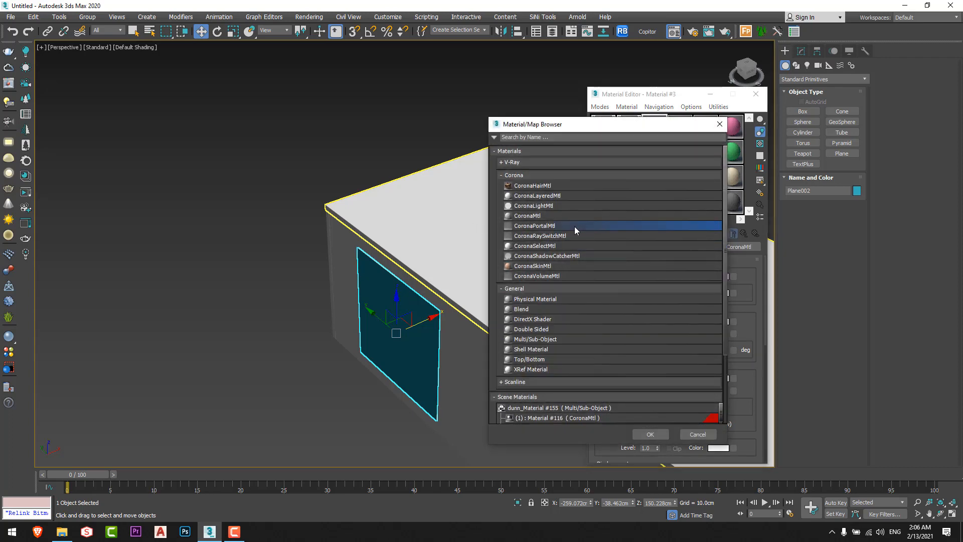
double_click(539, 227)
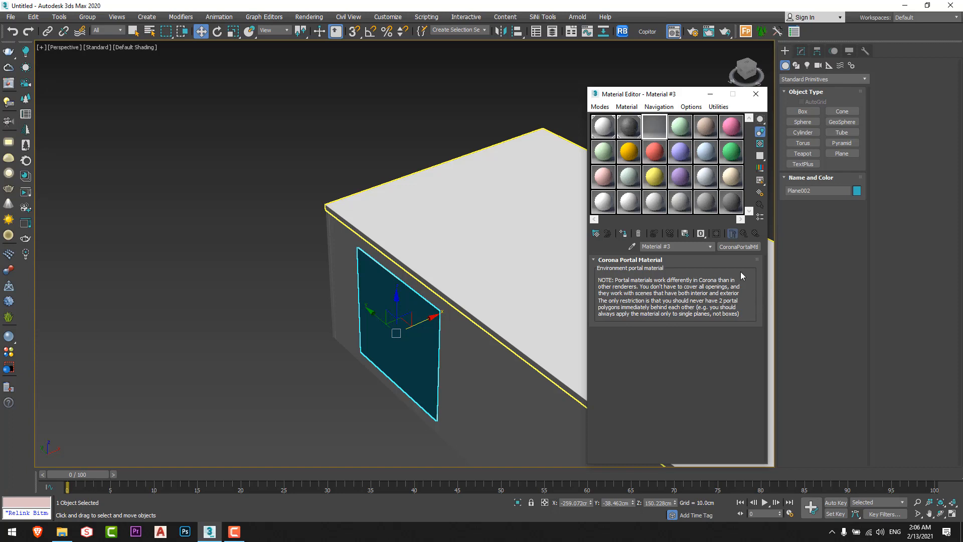
middle_drag(544, 300, 452, 274)
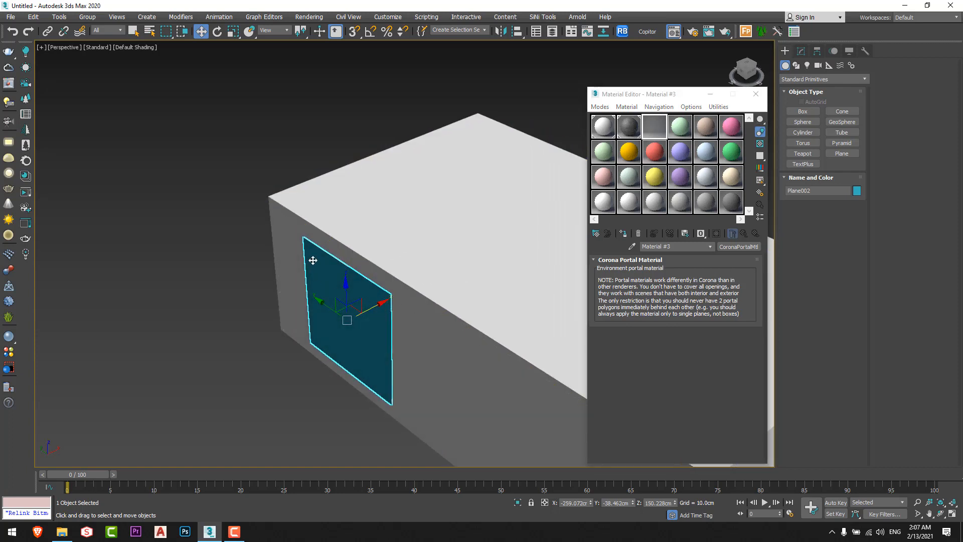
middle_drag(386, 304, 296, 270)
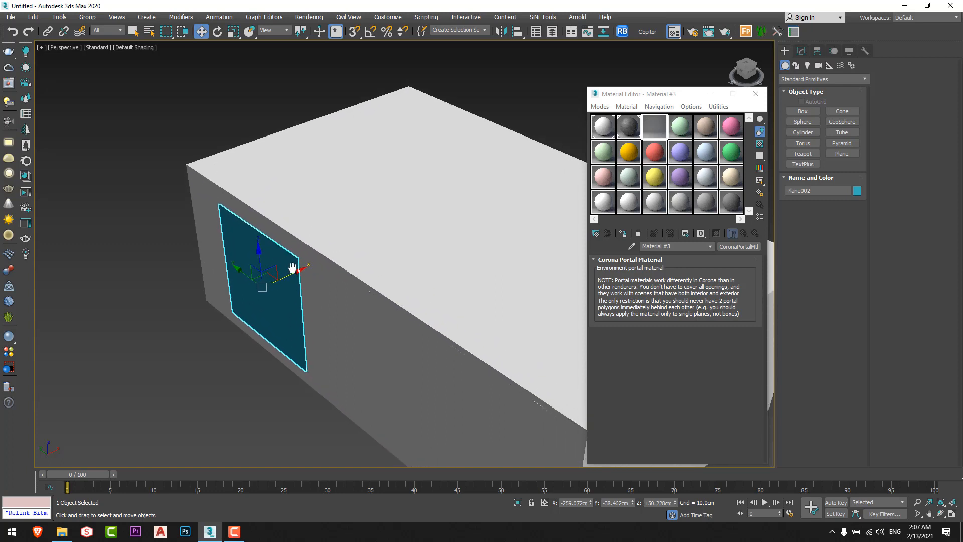
click(622, 233)
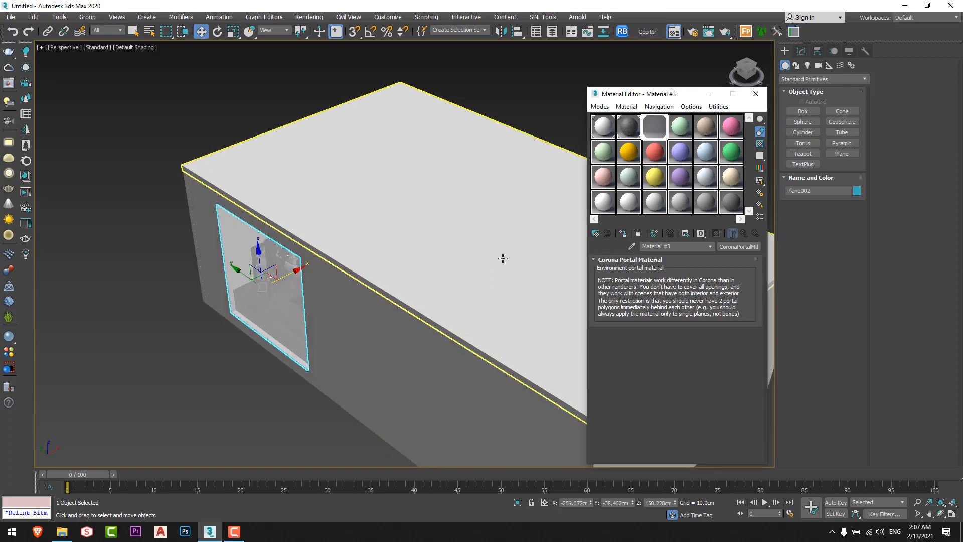
Deselect the plane, start a Corona interactive render of the camera view, and place the frame buffer clear of the render settings area
middle_drag(366, 266, 341, 263)
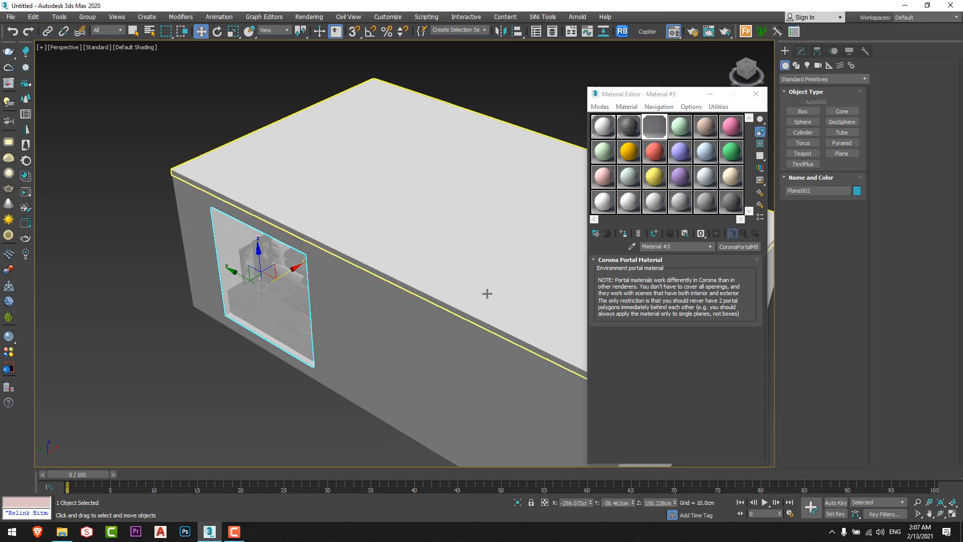
alt+middle_drag(486, 290, 397, 288)
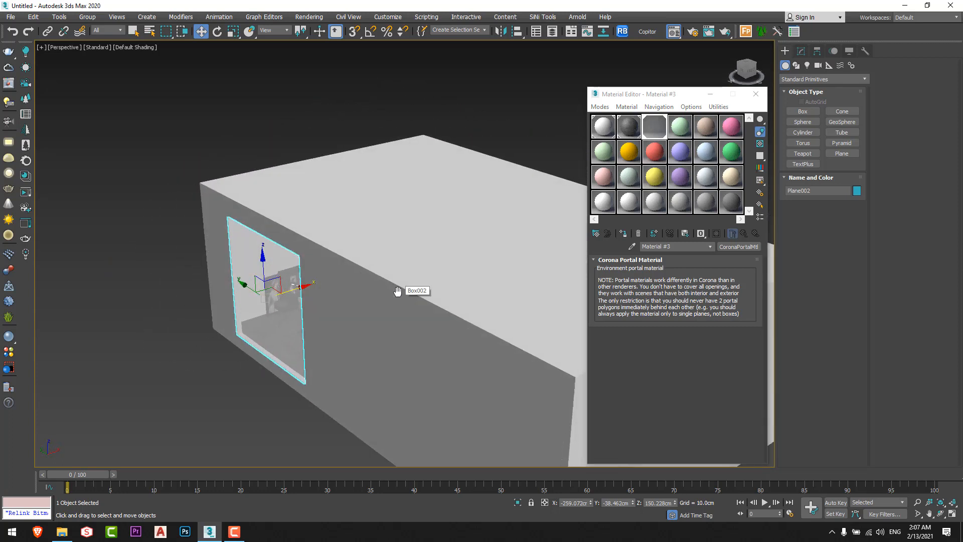
alt+middle_drag(406, 275, 368, 298)
scroll(361, 303, down, 3)
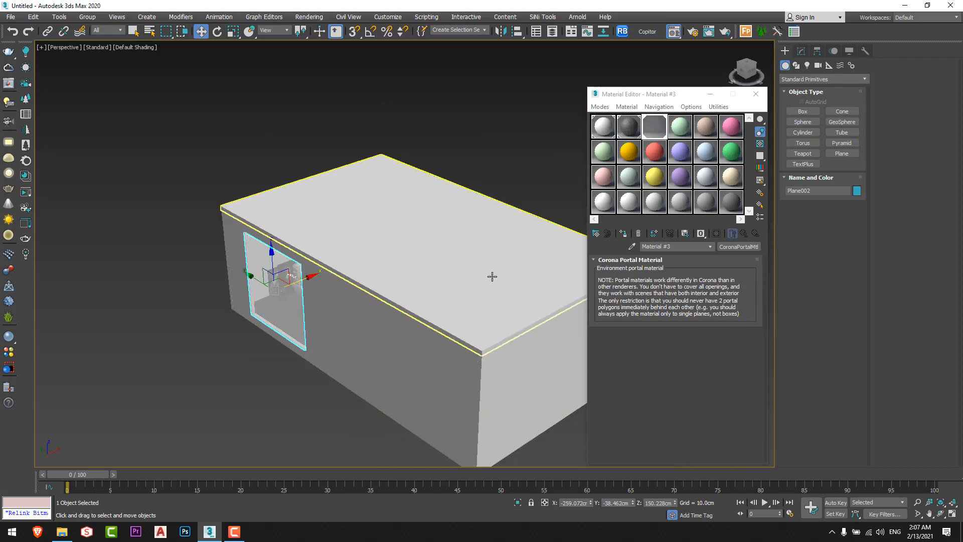
click(607, 160)
key(alt+w)
right_click(307, 325)
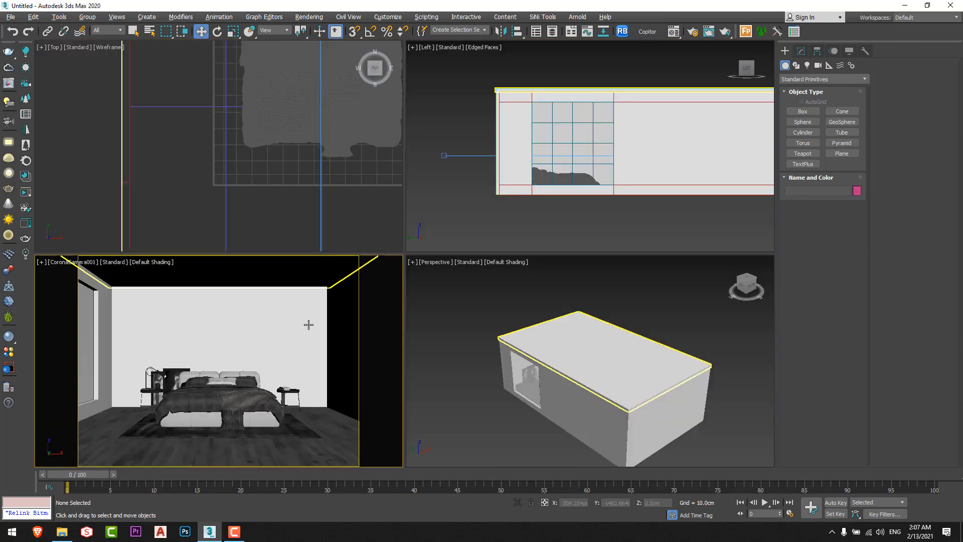
key(alt+w)
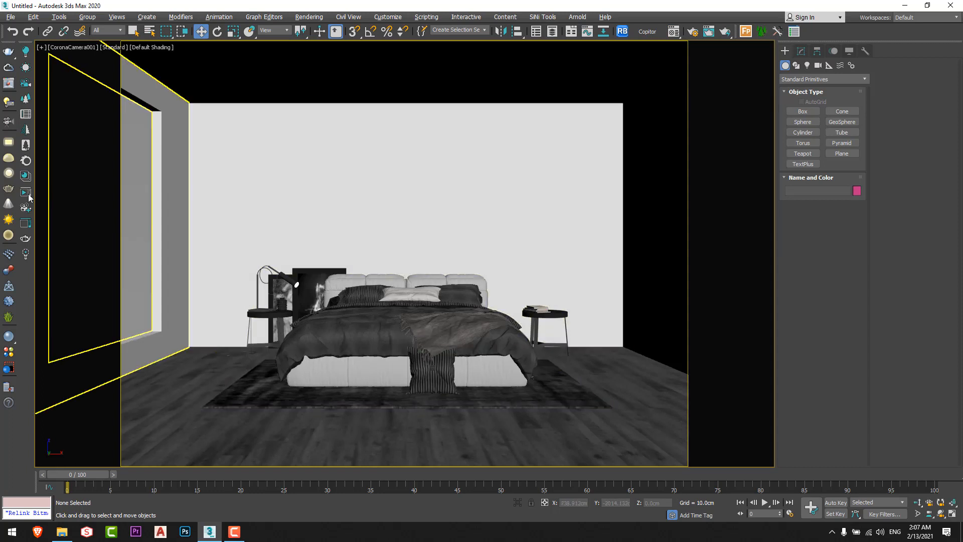
drag(278, 187, 740, 104)
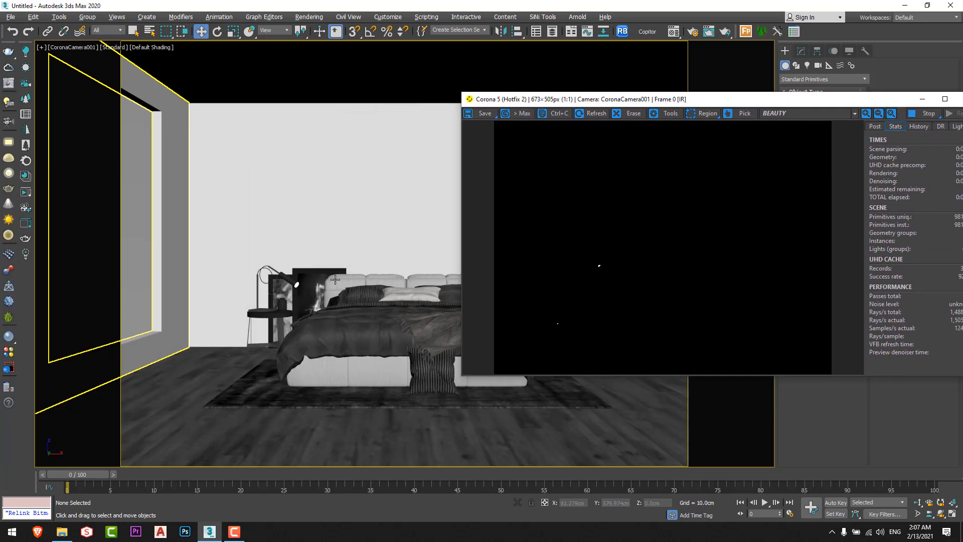
drag(574, 106, 238, 163)
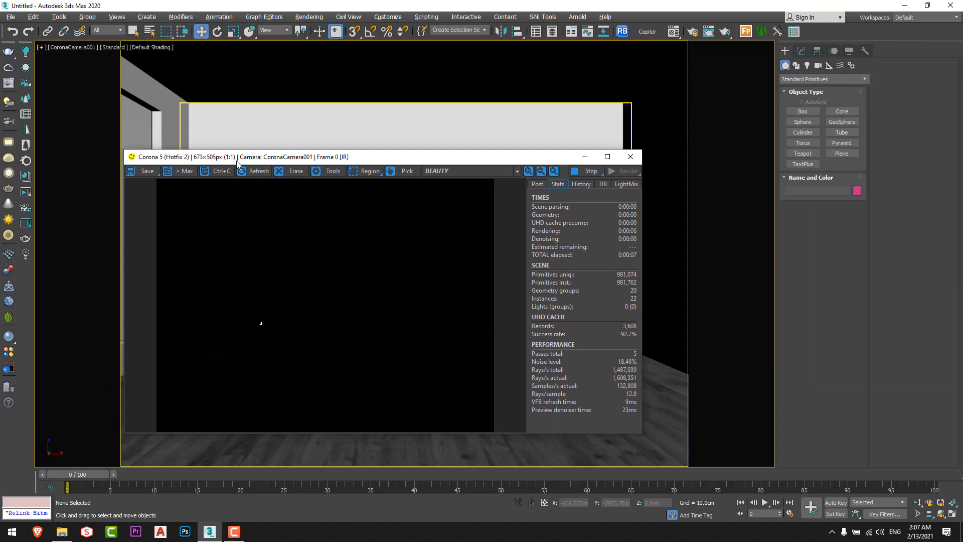
drag(386, 158, 283, 129)
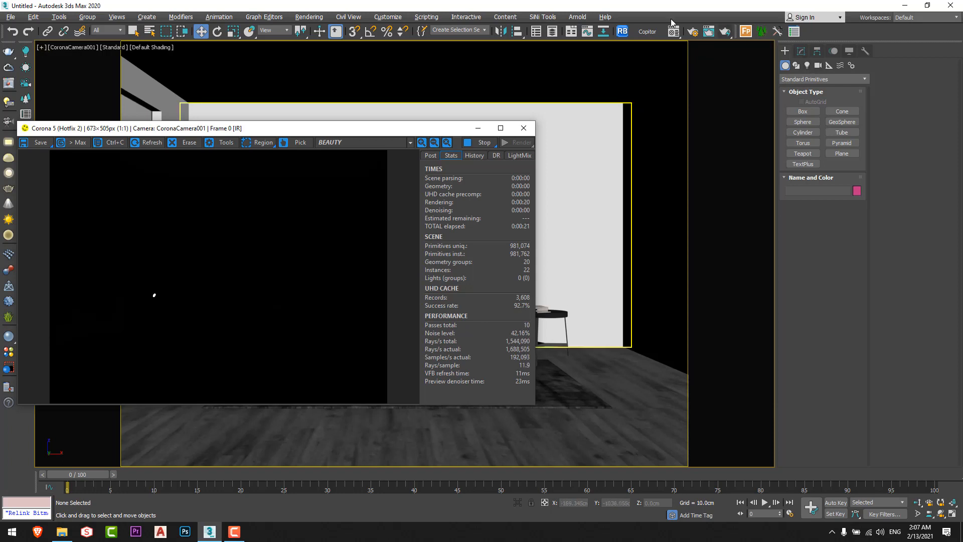
Set the Corona scene environment to Single map in the render settings
click(694, 32)
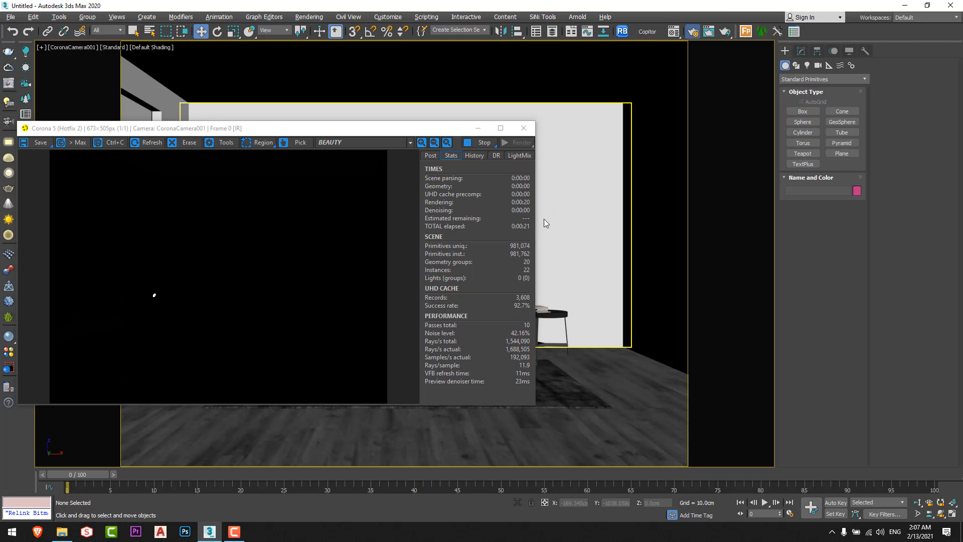
click(745, 174)
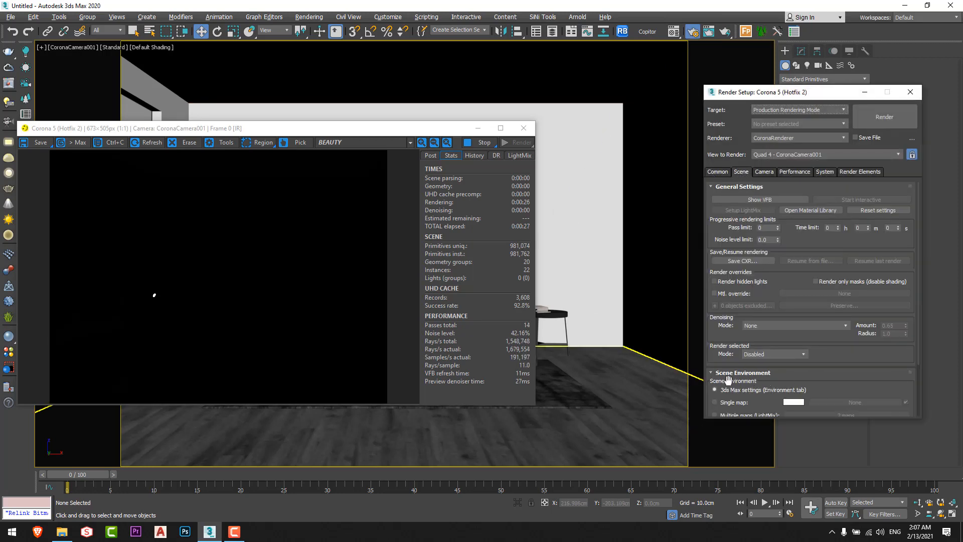
scroll(746, 391, down, 3)
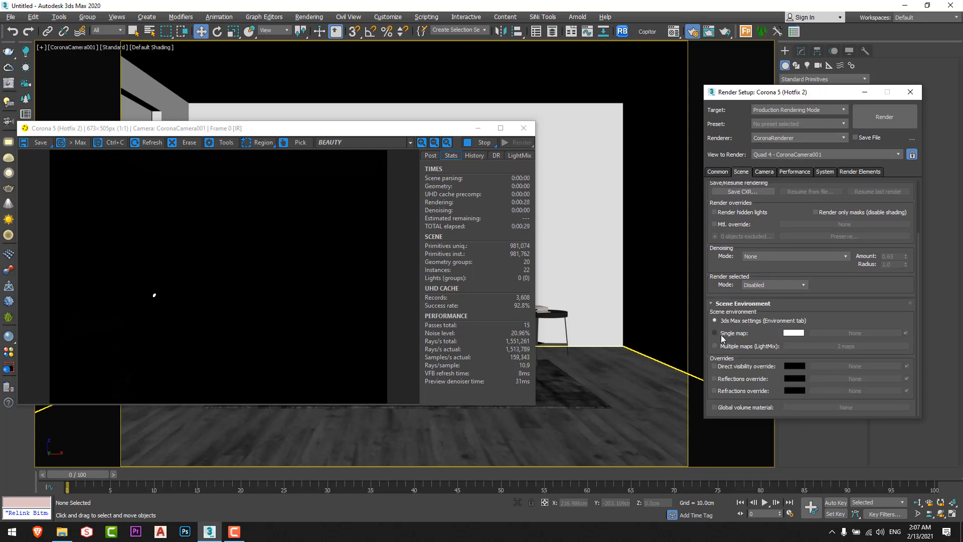
click(715, 333)
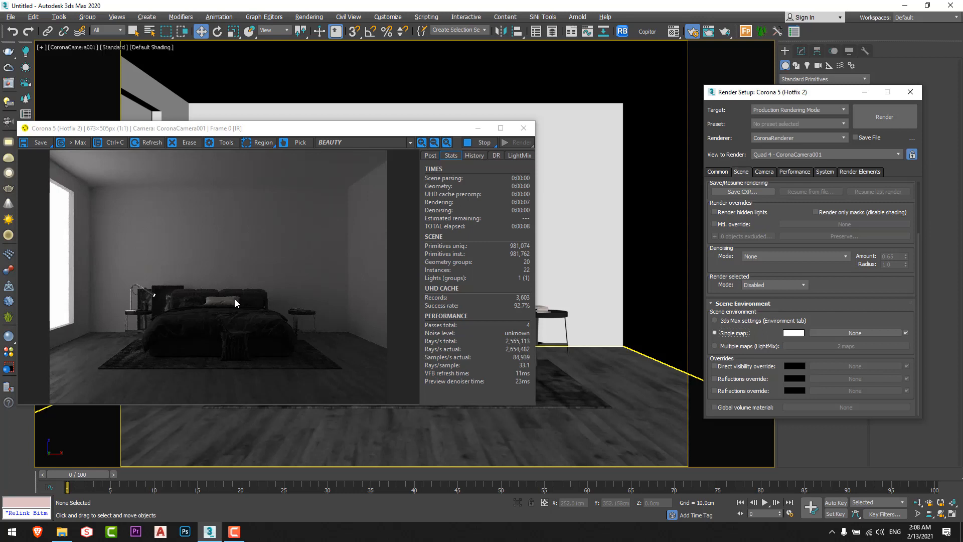
Try red, blue and purple as the environment colour while watching the interactive render
click(787, 333)
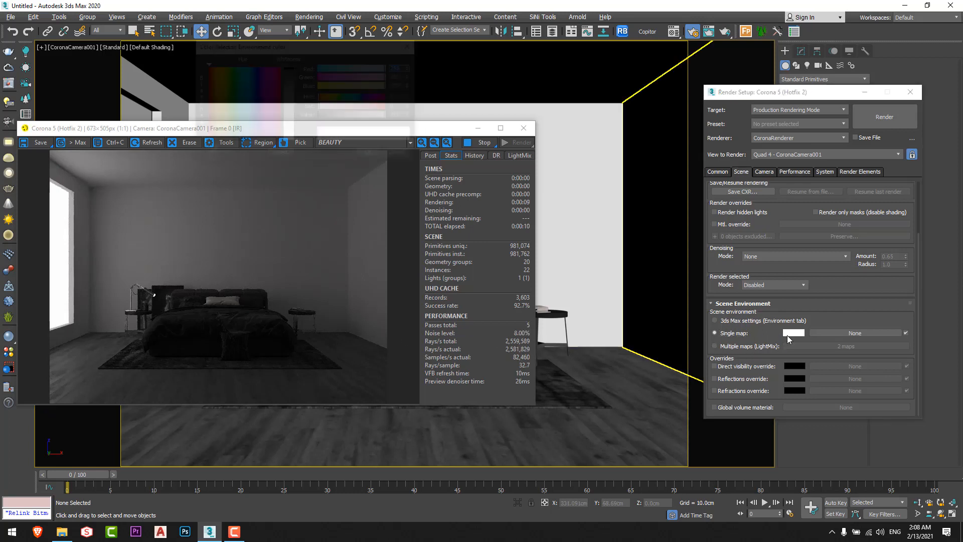
click(387, 108)
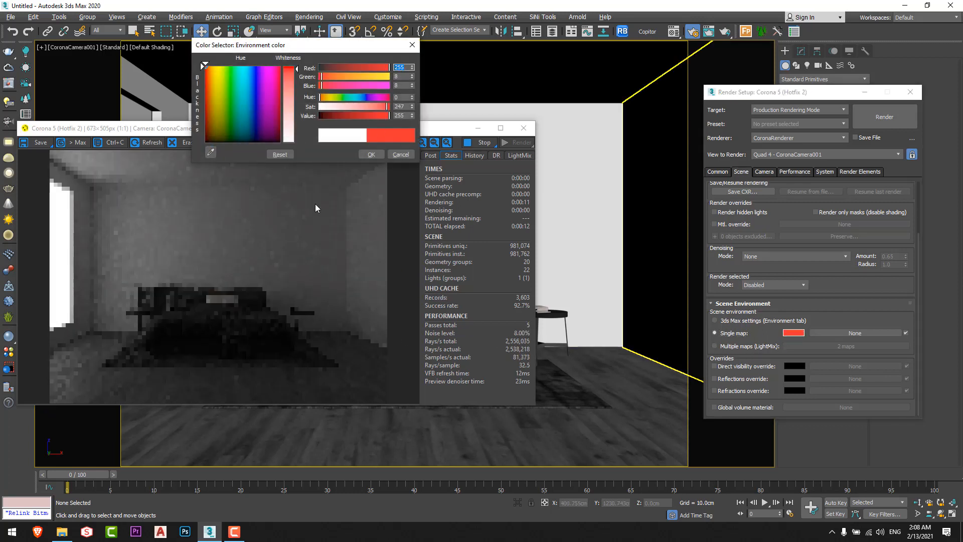
click(366, 97)
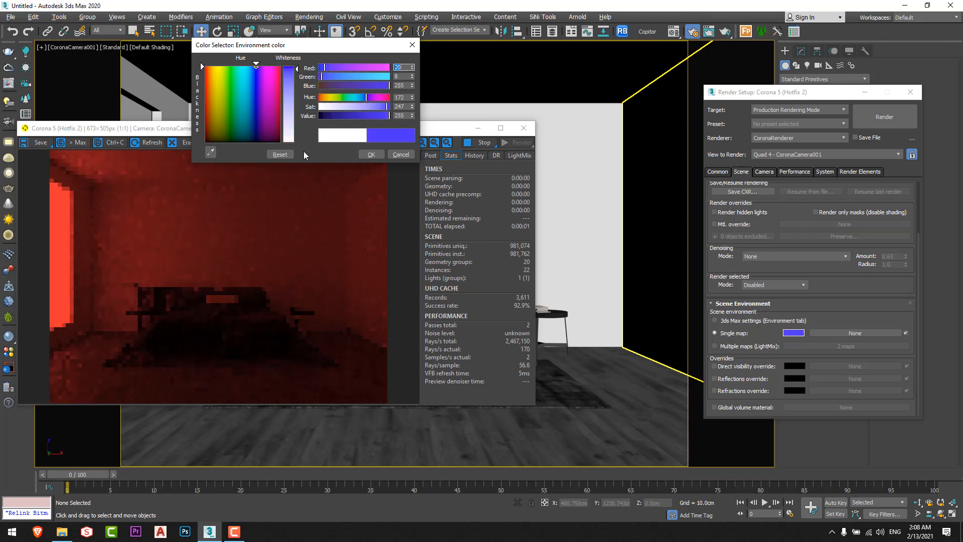
click(376, 86)
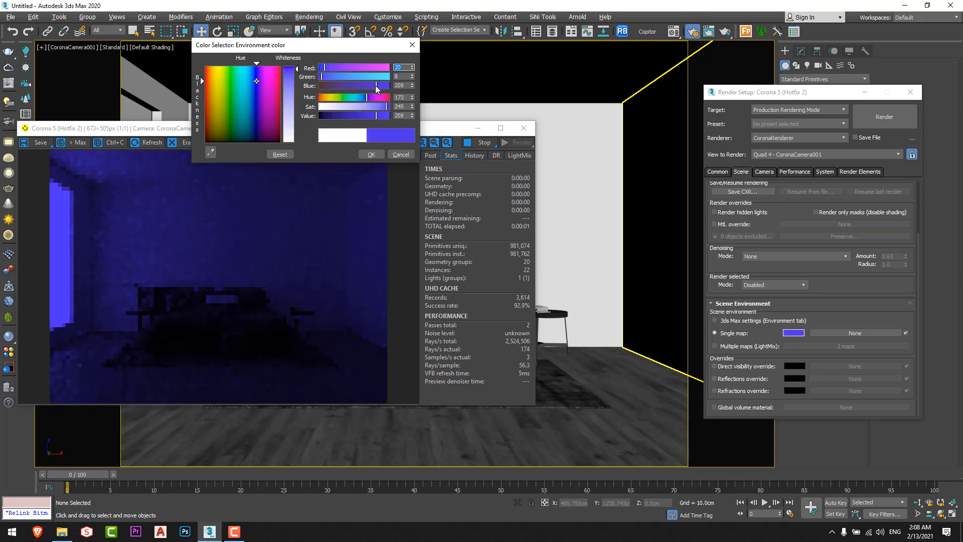
click(339, 85)
click(360, 116)
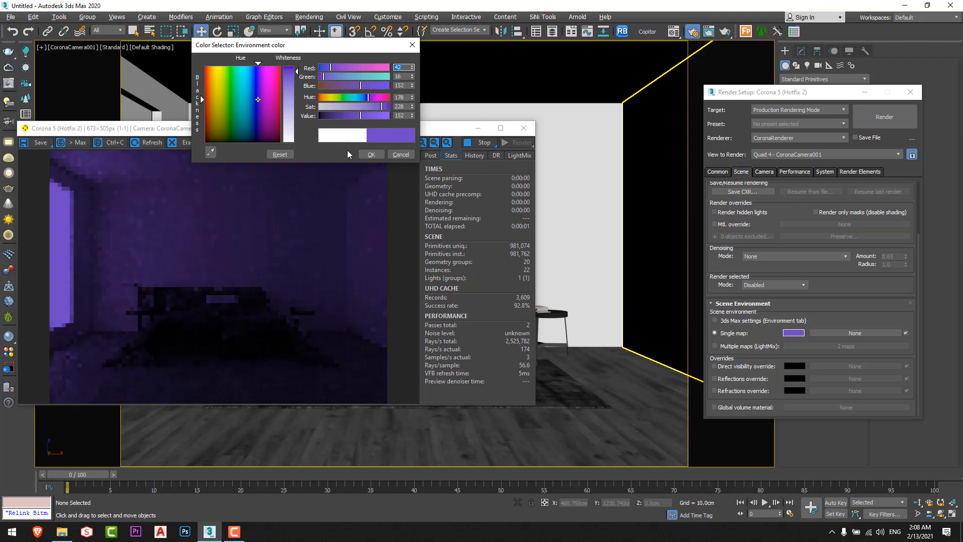
click(400, 154)
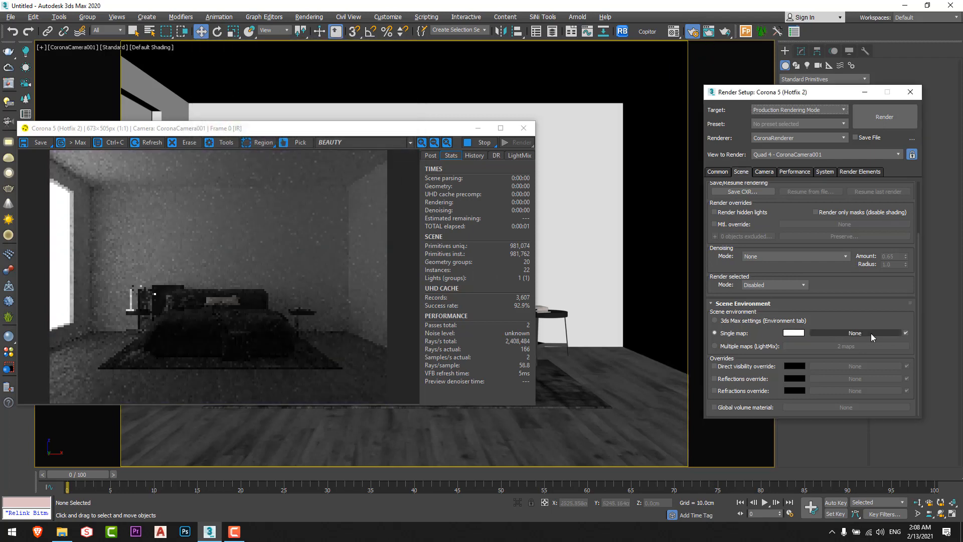
Assign a CoronaColorCorrect map to the scene environment's single map slot
click(858, 333)
text(c)
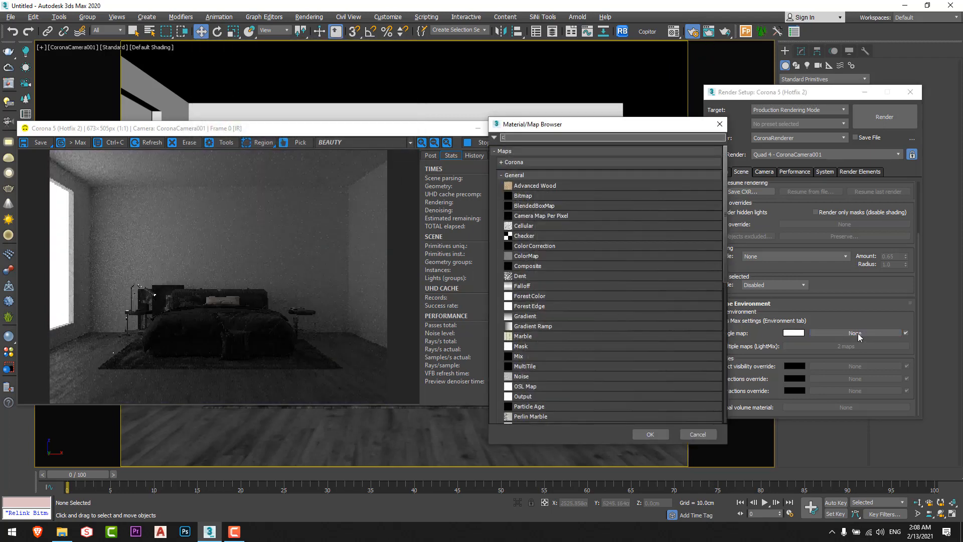
text(orona)
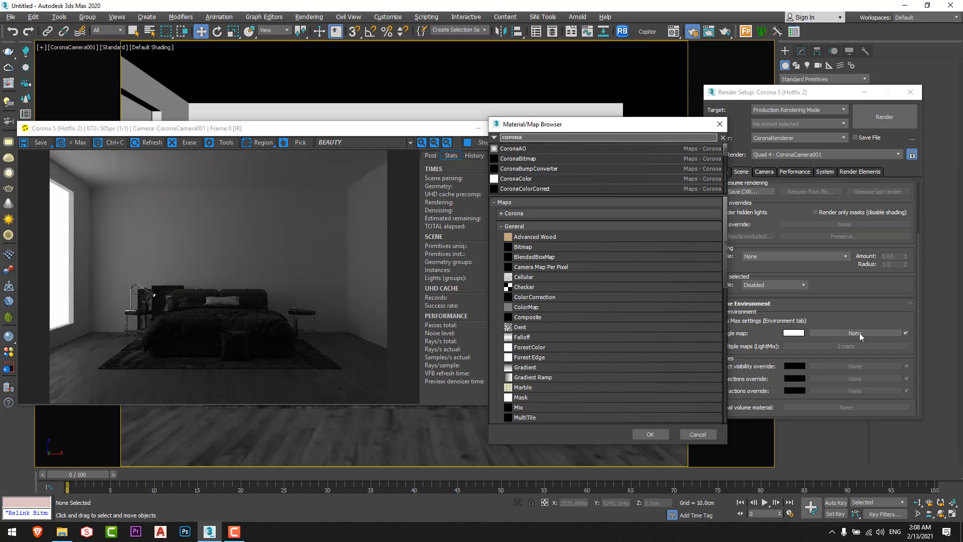
double_click(542, 189)
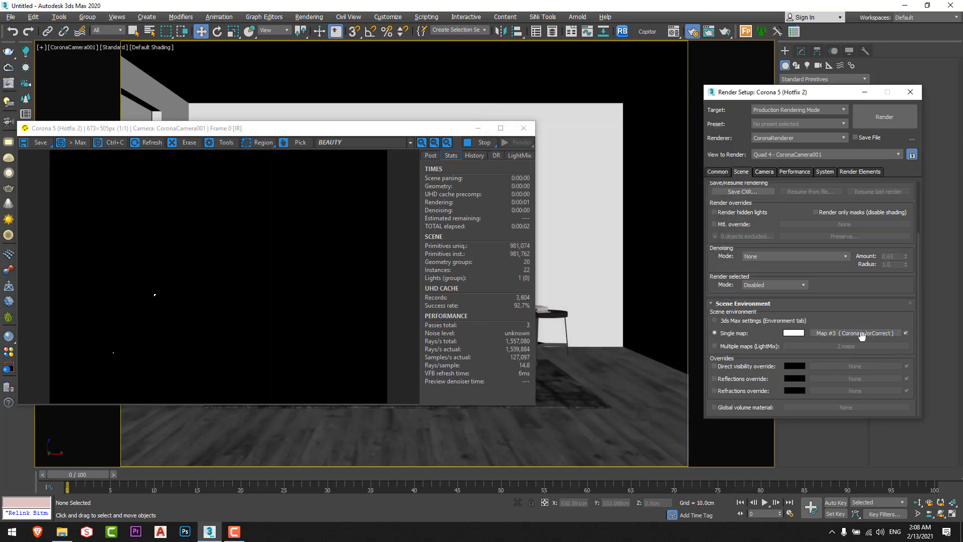
Bring the environment's CoronaColorCorrect map into an unused Material Editor slot as an instance
key(m)
drag(651, 103, 581, 98)
drag(863, 336, 665, 204)
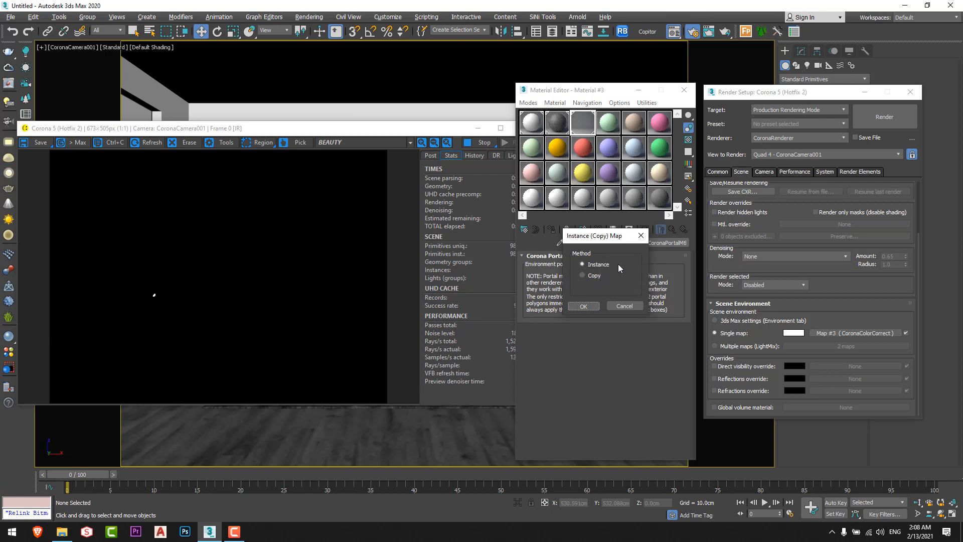
click(582, 305)
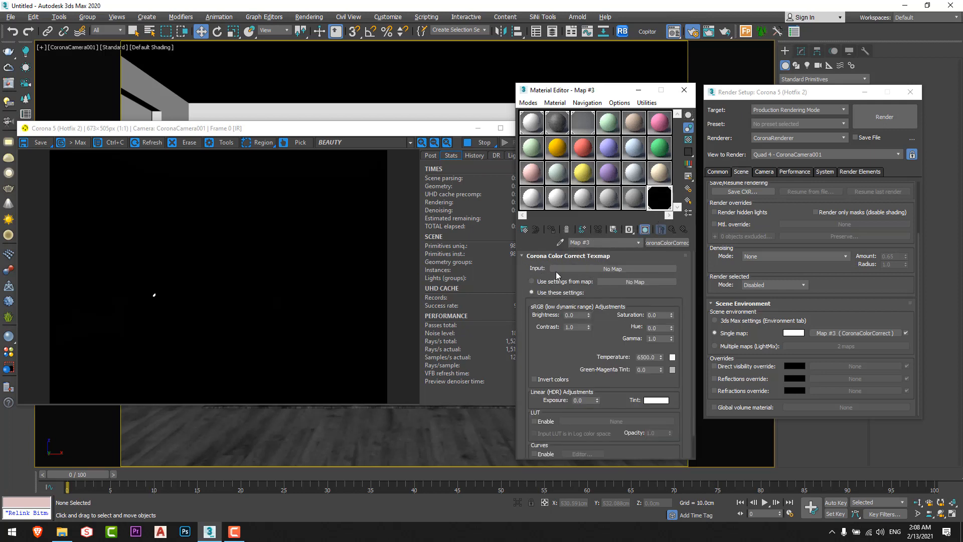
Use a CoronaSky map as the input of the CoronaColorCorrect map
click(634, 269)
text(coron)
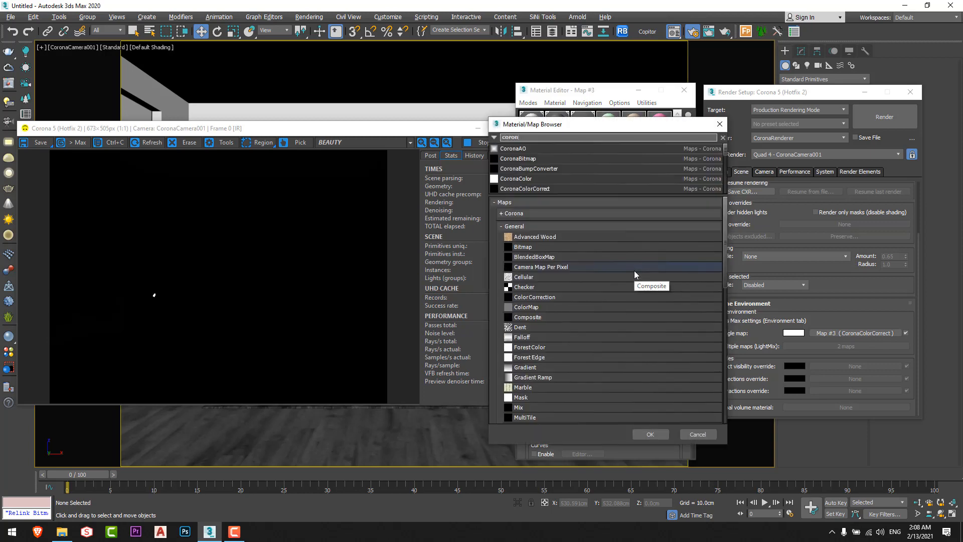
text(asky)
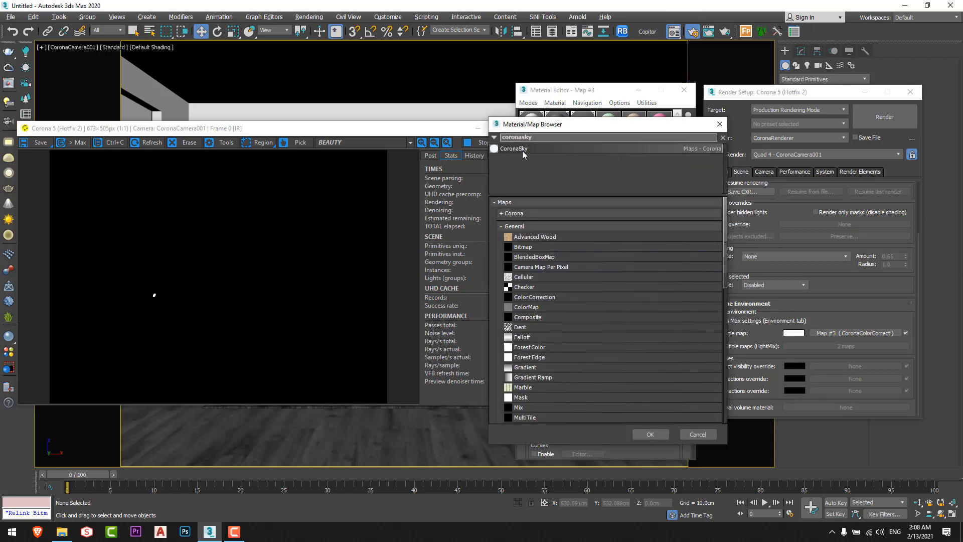
double_click(522, 151)
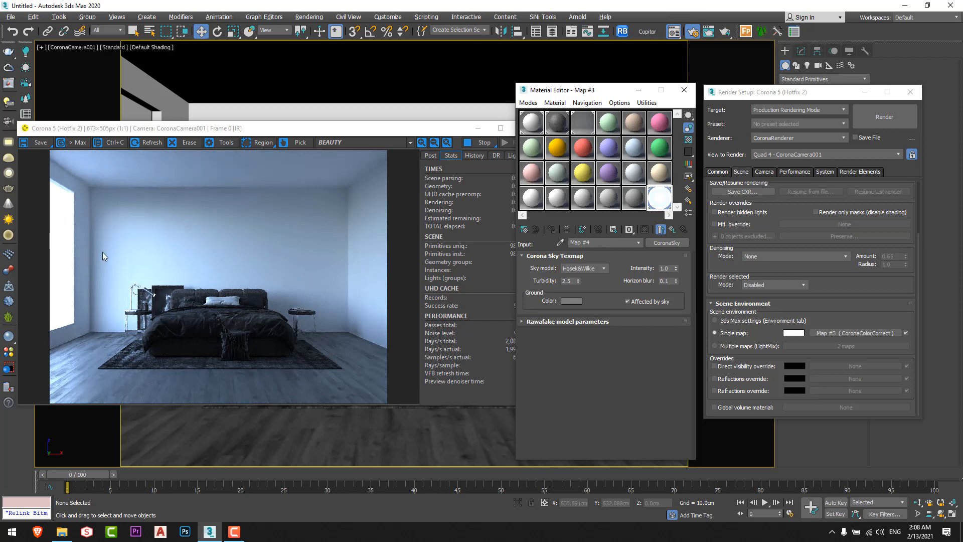
Return to the CoronaColorCorrect map and set its saturation to -1
click(672, 229)
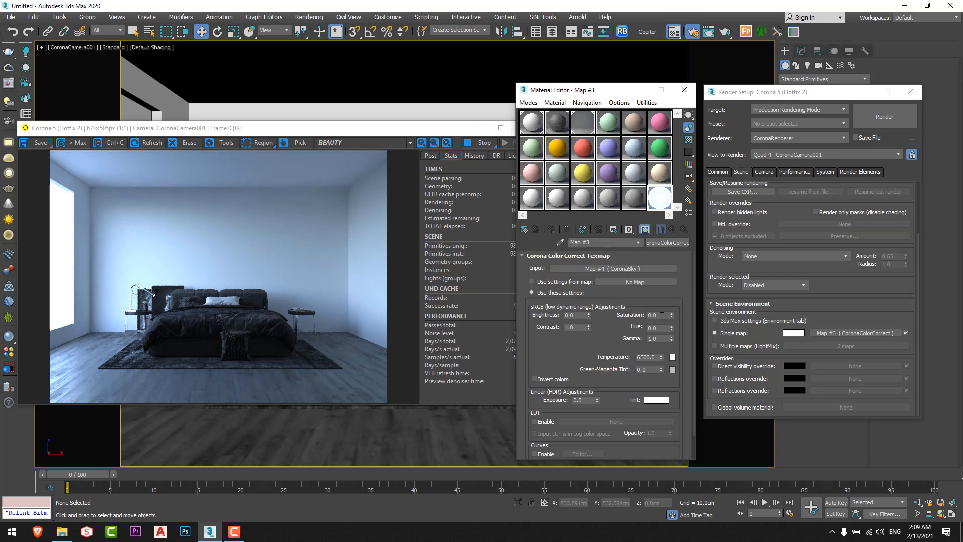
click(652, 315)
text(-1)
key(Return)
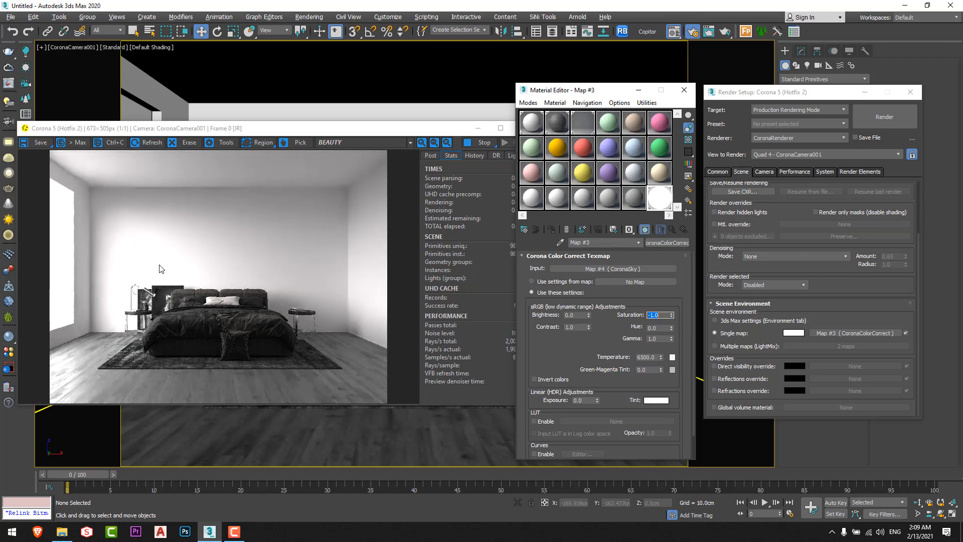
Try CoronaSky intensities of 0.5 and 0.6 in the interactive render, and restore the intensity to 1
click(430, 155)
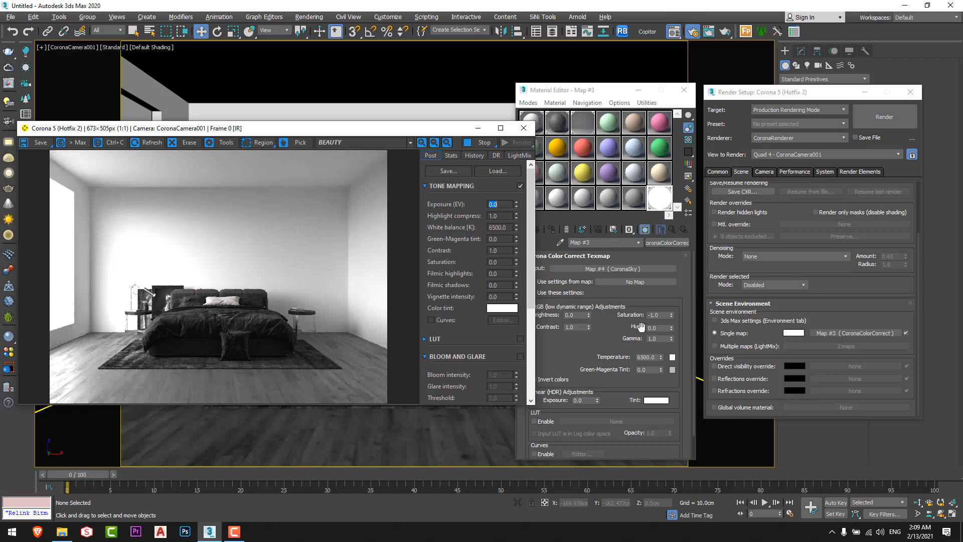
click(633, 269)
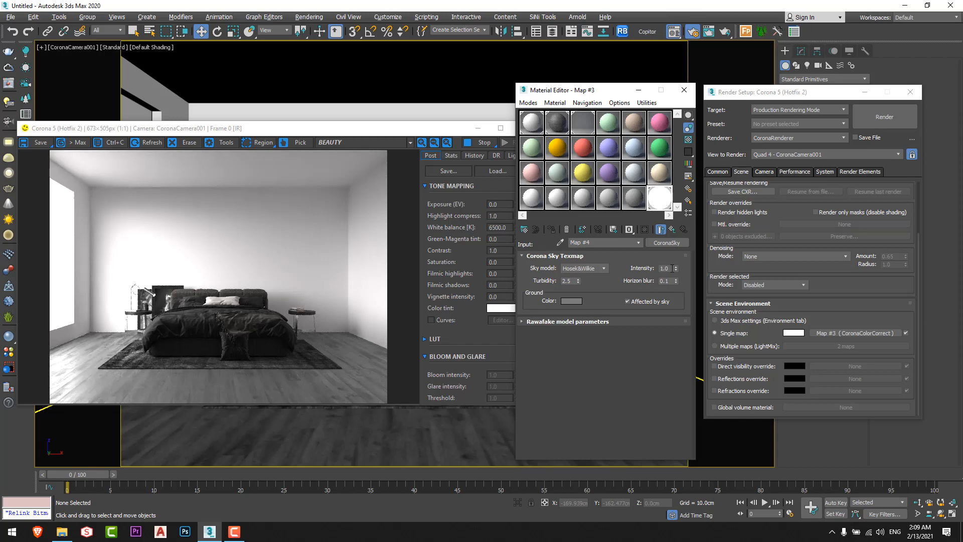
click(672, 267)
text(0.5)
key(Return)
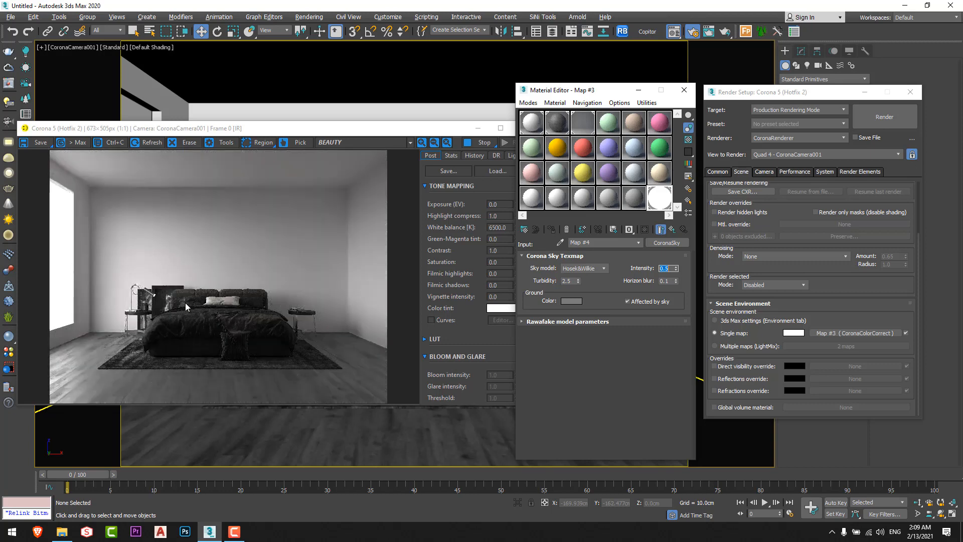
text(0.6)
key(Return)
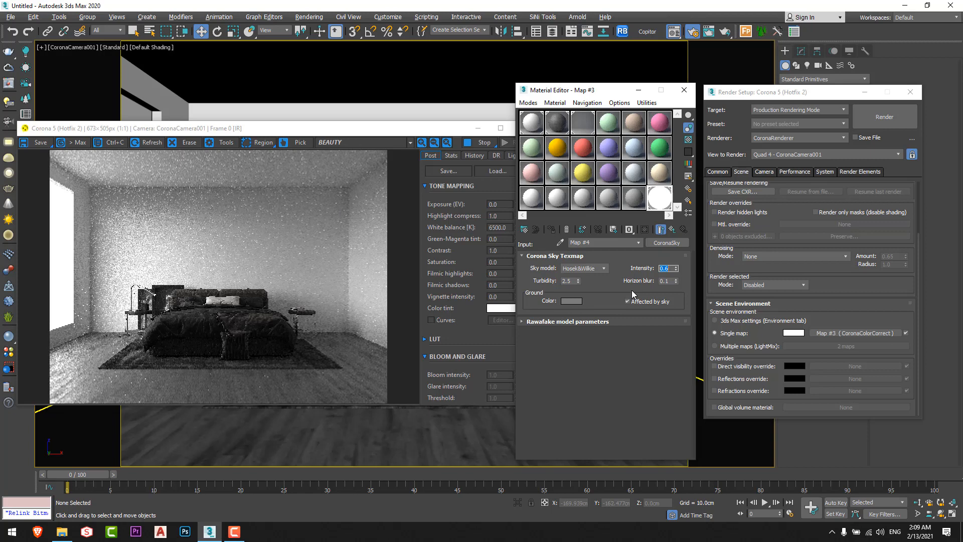
text(1)
key(Return)
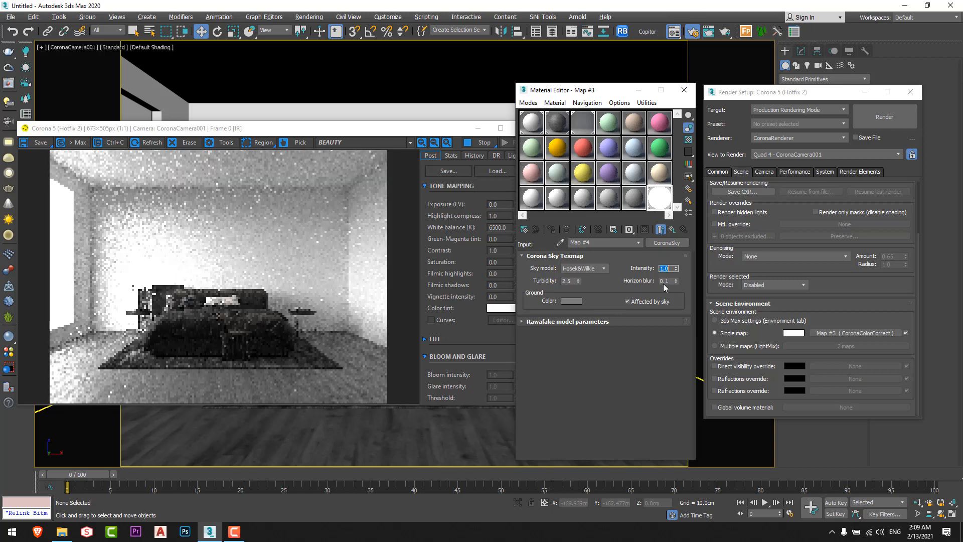
Try a highlight compression of 10 in the frame buffer's tone mapping, and reset it to 1
click(461, 198)
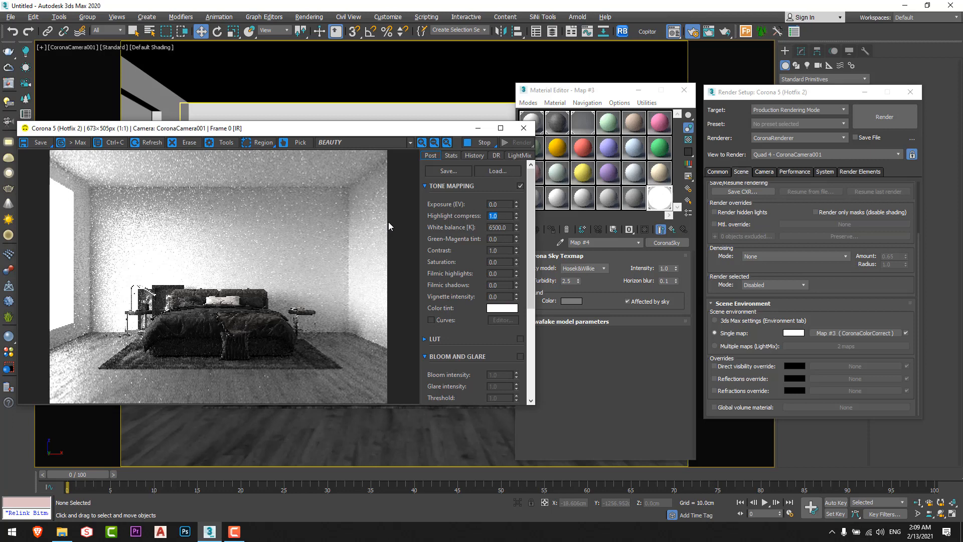
text(10)
key(Return)
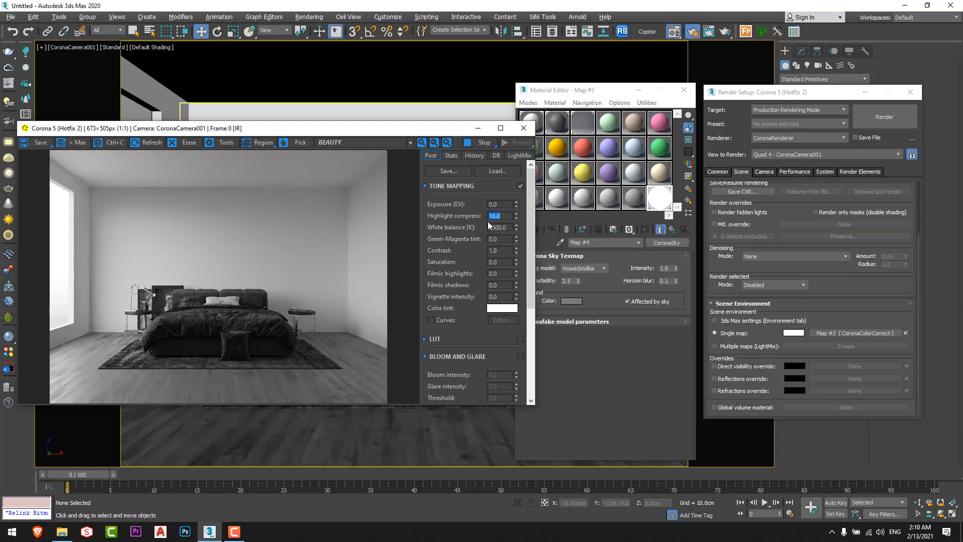
text(1)
key(Return)
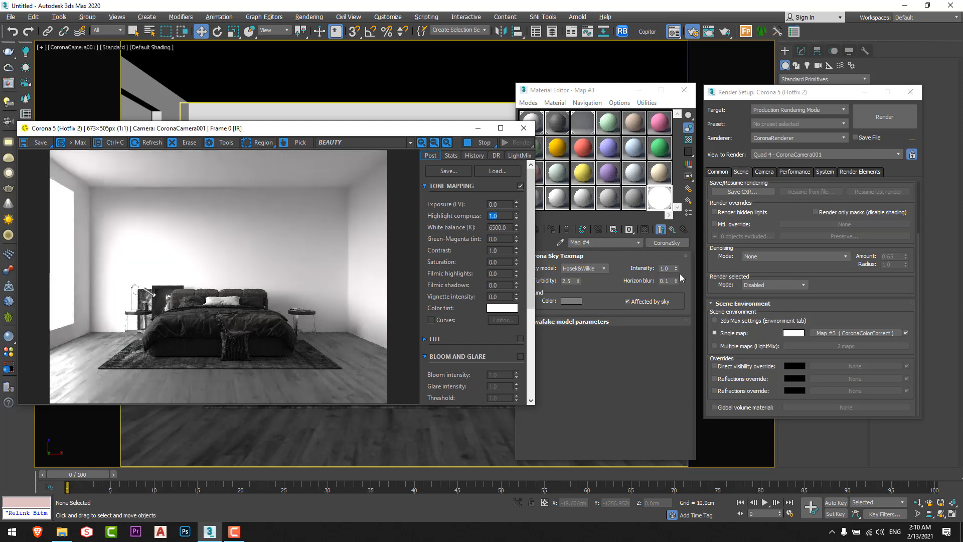
Set the CoronaSky map's intensity to 0.6
click(668, 274)
text(0.6)
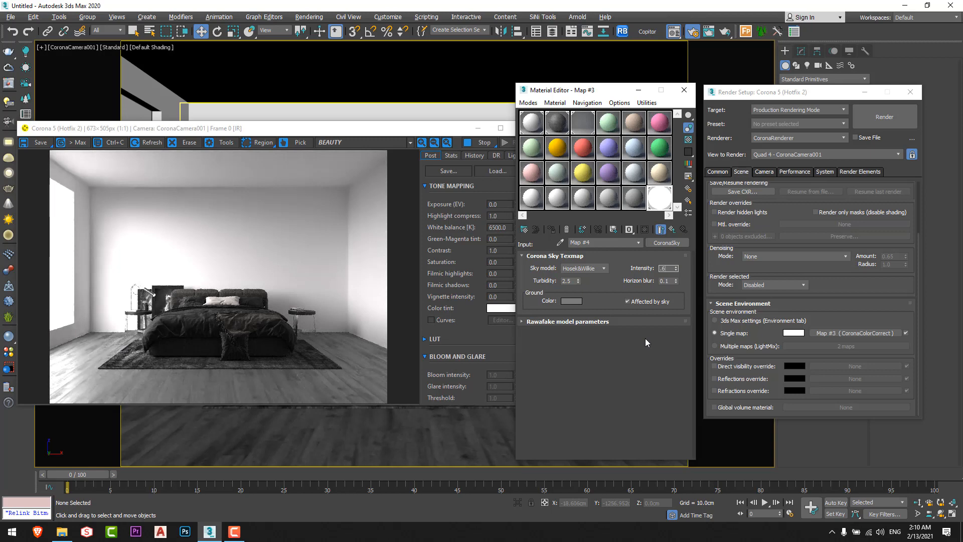
key(Return)
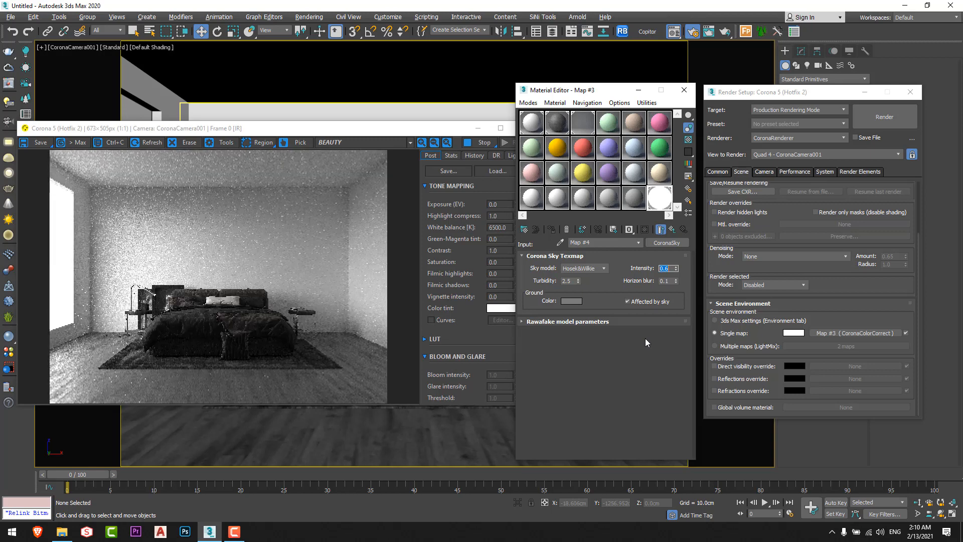
Enlarge the Corona frame buffer for a bigger interactive render and reposition it over the viewport
click(349, 127)
drag(348, 129, 331, 18)
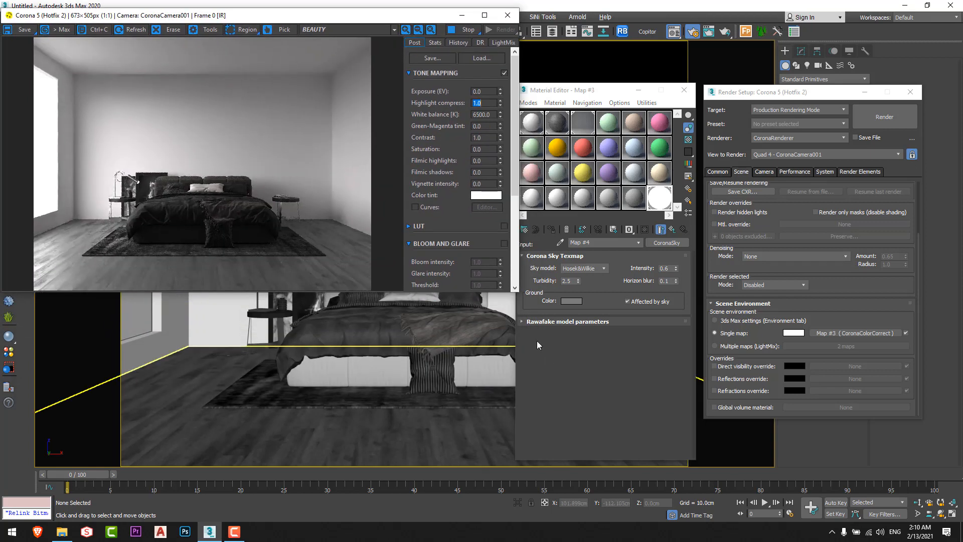
drag(546, 448, 535, 477)
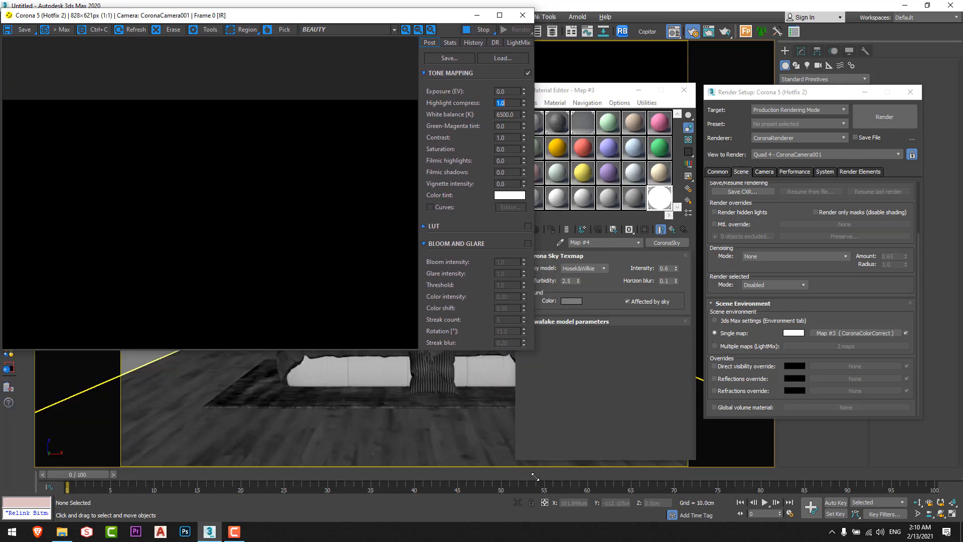
drag(221, 18, 245, 128)
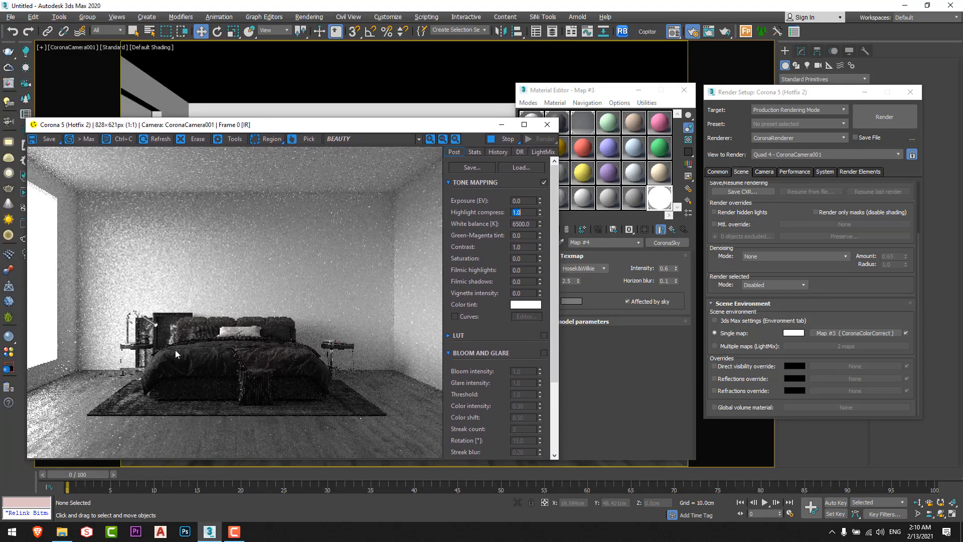
Close the Material Editor and the render settings
click(615, 98)
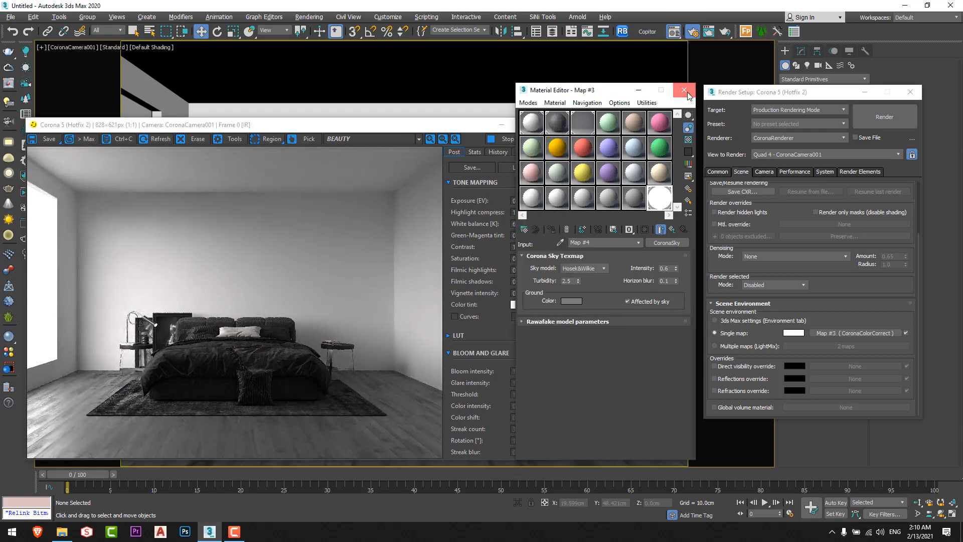
click(684, 90)
click(909, 92)
Draw a box about 238 cm long and 10 cm wide along the window opening in the Top view, using snapping
key(alt+w)
key(alt+w)
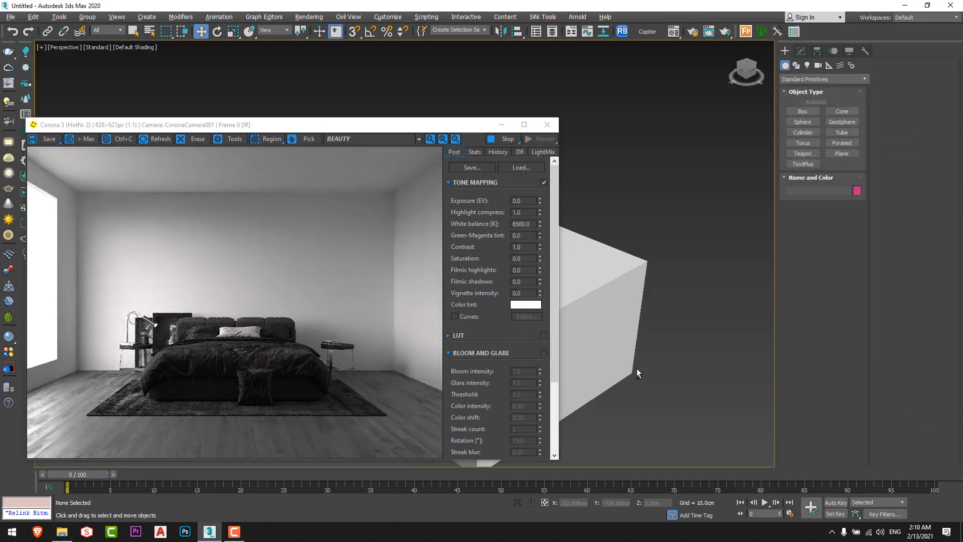
alt+middle_drag(636, 370, 671, 407)
scroll(676, 380, up, 3)
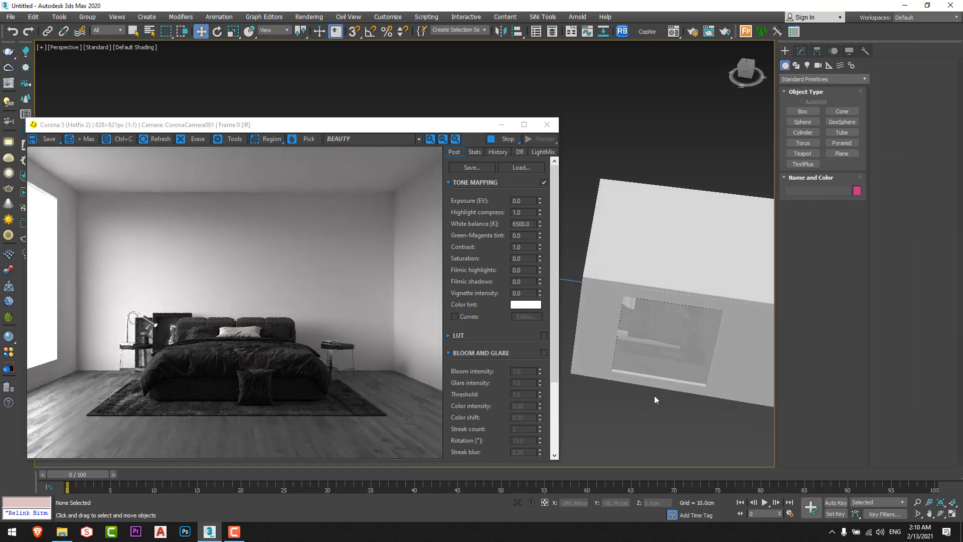
click(798, 79)
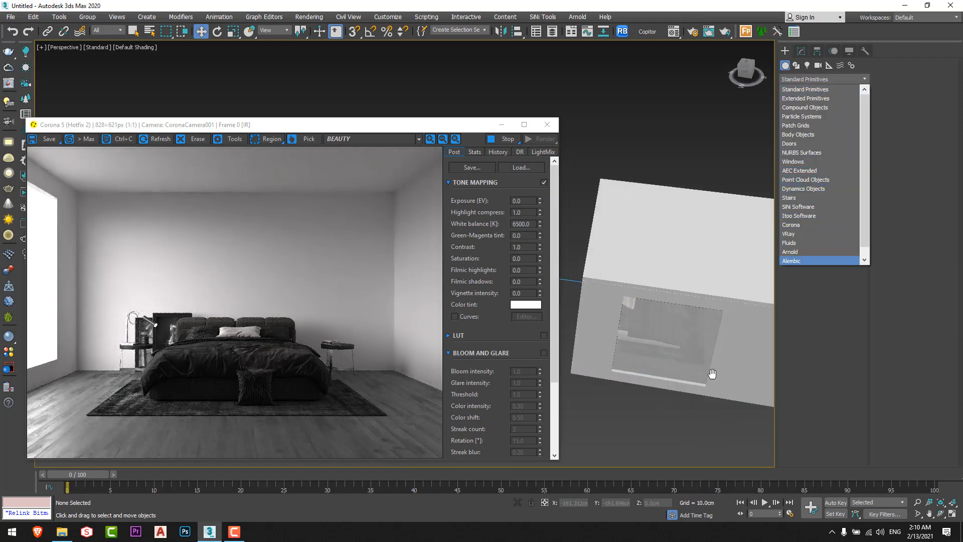
middle_drag(708, 385, 675, 411)
key(alt+w)
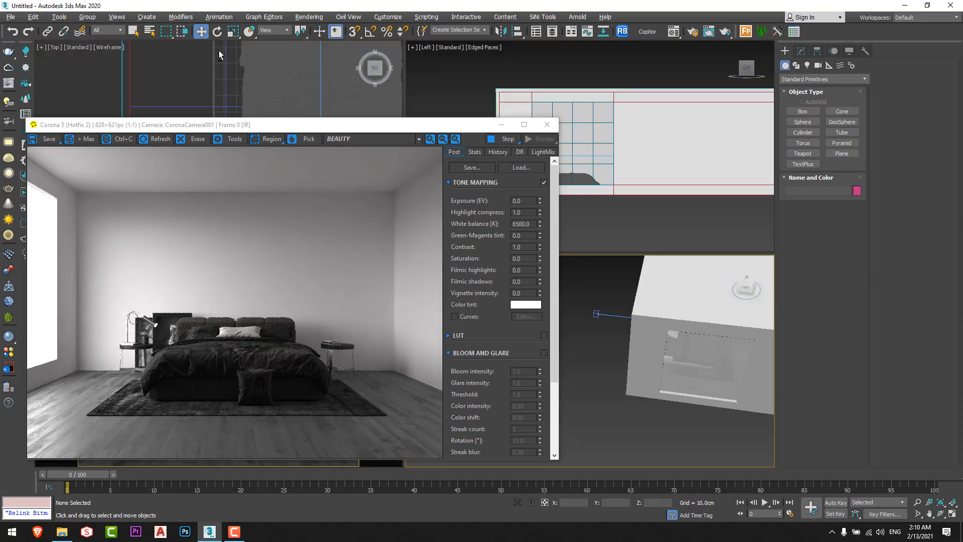
middle_click(220, 54)
key(alt+w)
middle_drag(363, 71, 485, 74)
scroll(486, 74, down, 5)
middle_drag(579, 162, 666, 299)
ctrl+right_click(619, 281)
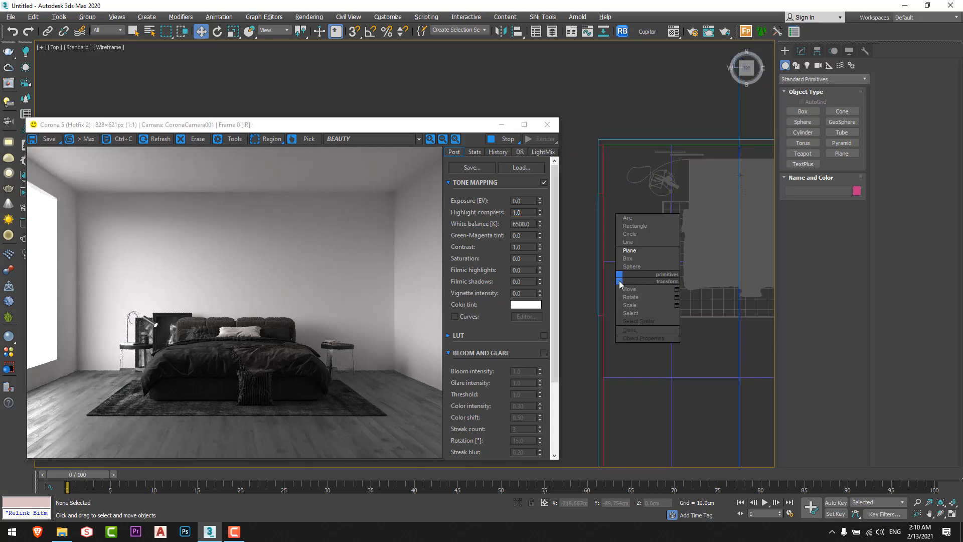
click(630, 260)
scroll(607, 313, up, 3)
key(s)
drag(598, 318, 590, 71)
Lower the new box in the Perspective view to about Z 29.8 cm at the base of the window opening, and turn snapping off
key(alt+w)
right_click(696, 383)
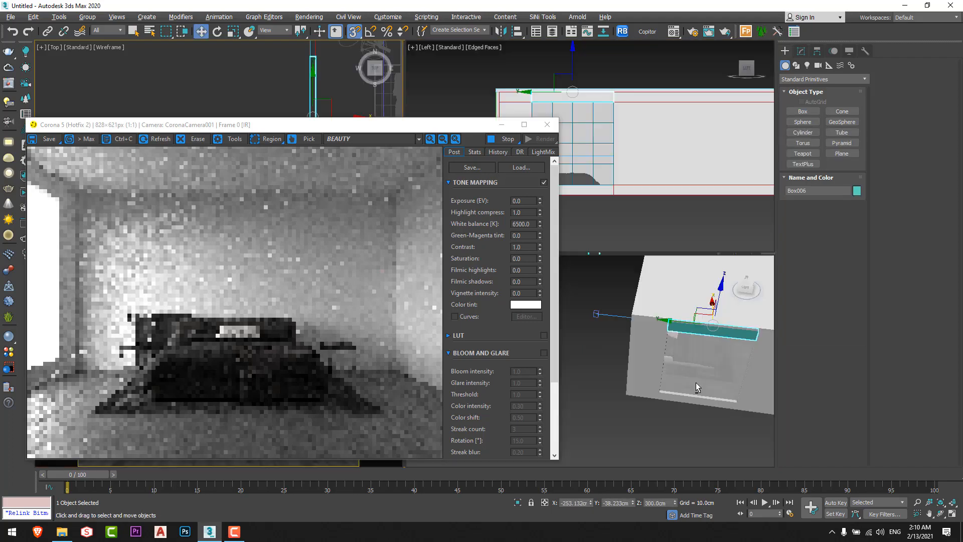
key(alt+w)
alt+middle_drag(696, 382, 725, 283)
scroll(669, 392, up, 5)
click(801, 51)
click(826, 294)
key(BackSpace)
key(Return)
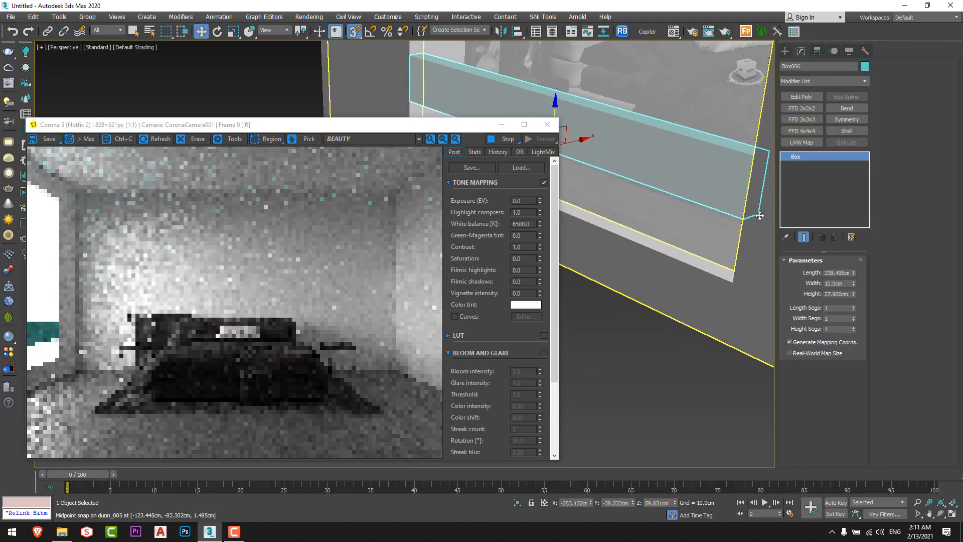
key(F3)
key(space)
drag(694, 300, 684, 359)
key(s)
Set the window box's height to 240 cm
drag(854, 294, 854, 201)
scroll(667, 310, down, 5)
alt+middle_drag(667, 311, 692, 331)
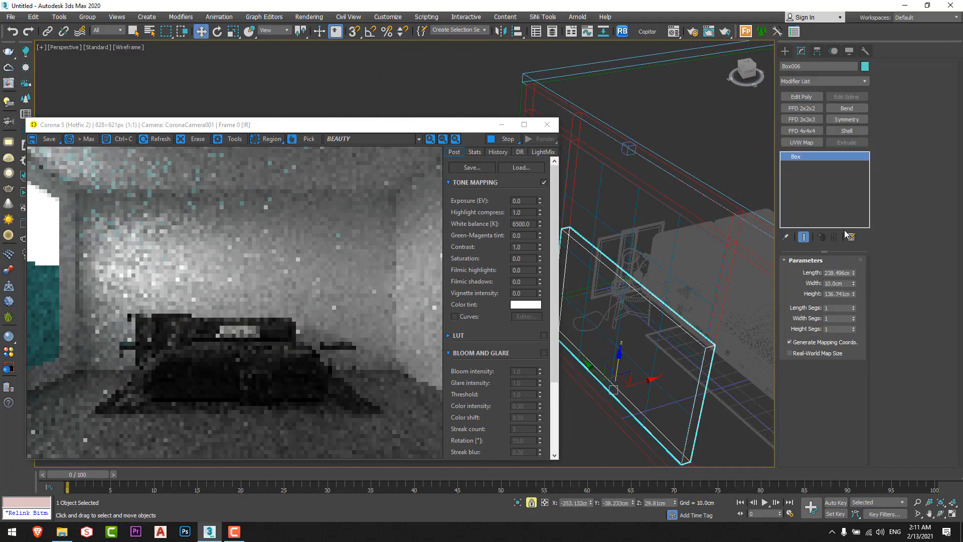
drag(854, 294, 856, 258)
double_click(836, 294)
text(240)
key(Return)
alt+middle_drag(662, 309, 662, 286)
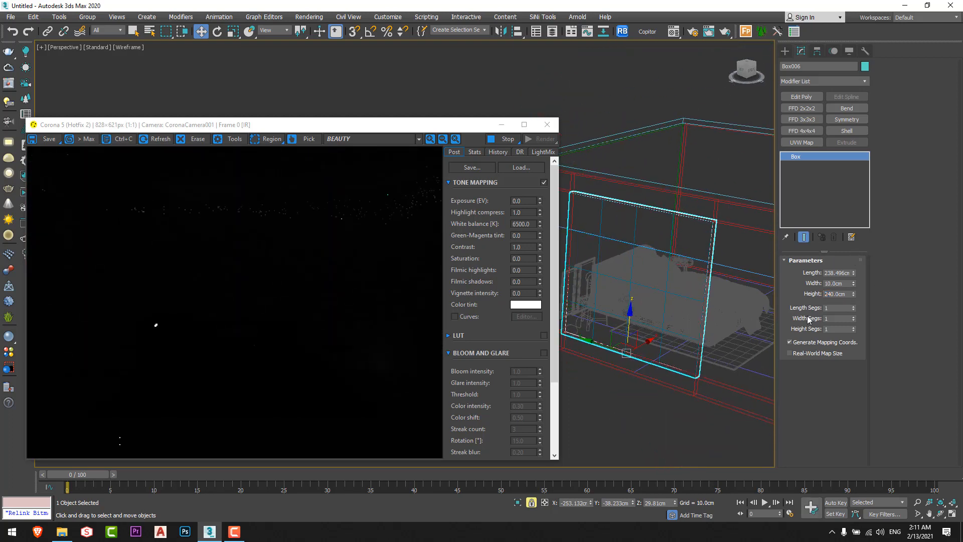
Increase the window box's length segments to 10
click(855, 307)
click(855, 307)
click(854, 307)
click(855, 307)
click(855, 307)
click(855, 307)
click(854, 307)
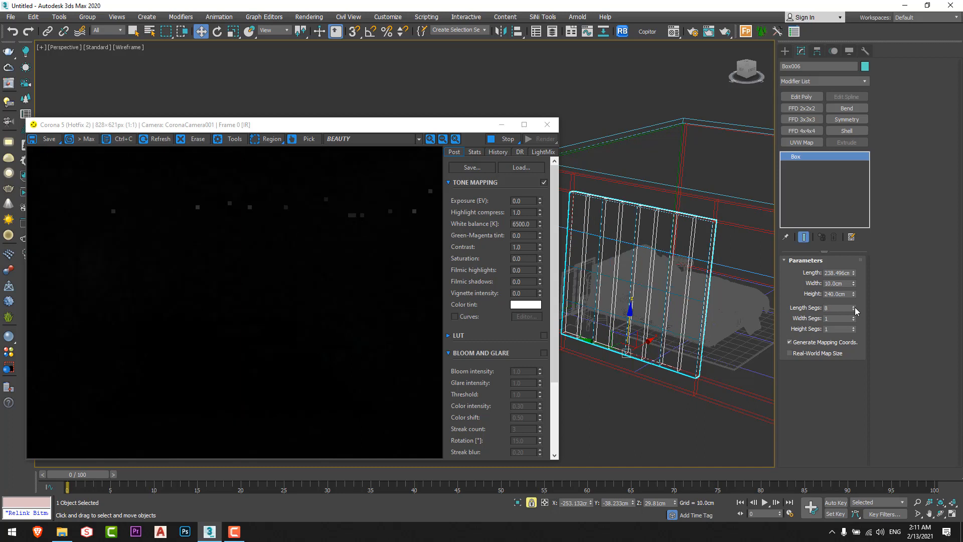
click(855, 307)
click(854, 307)
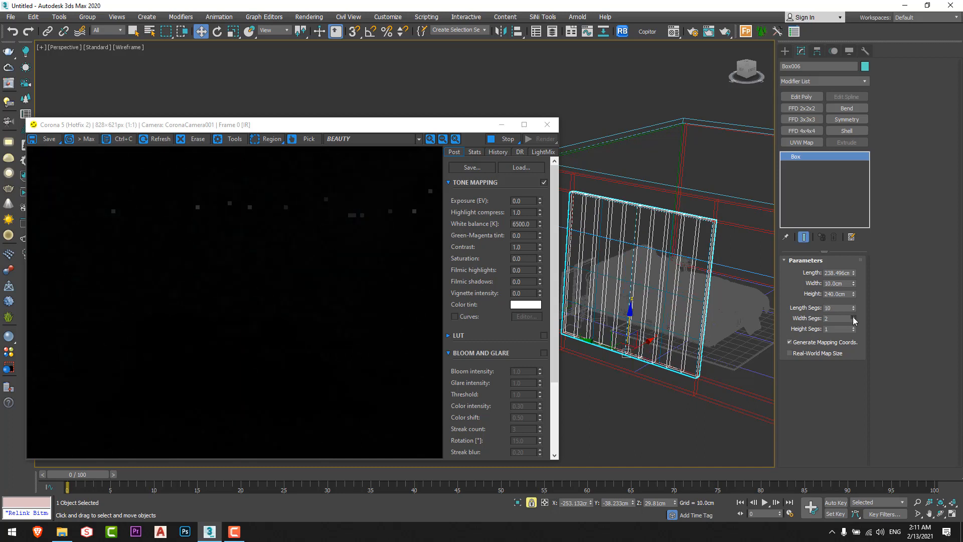
Set the window box's width segments to 1 and its height segments to 10
click(854, 327)
click(854, 327)
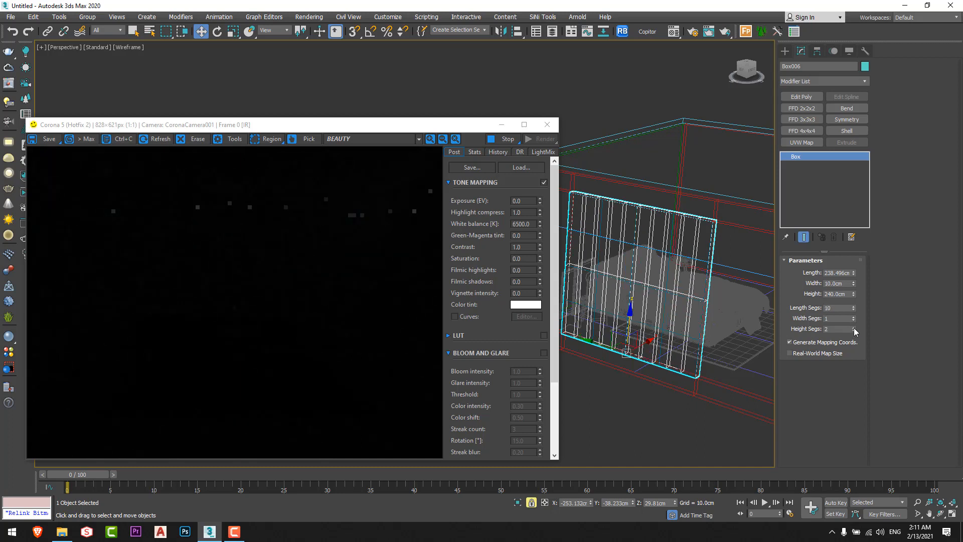
click(853, 327)
click(854, 327)
click(854, 327)
click(854, 327)
click(854, 327)
click(854, 327)
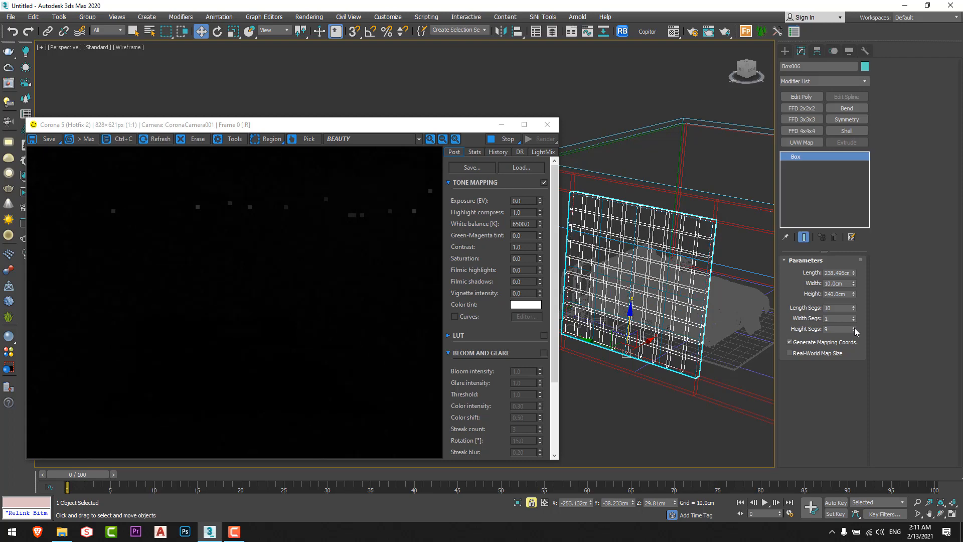
click(854, 327)
Apply a Lattice modifier to the segmented window box
alt+middle_drag(644, 284, 646, 303)
click(811, 84)
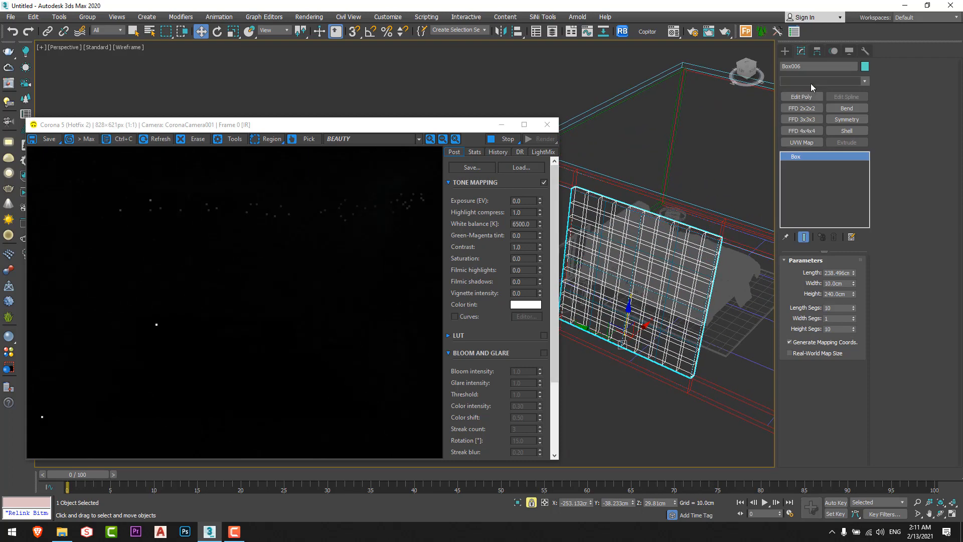
key(l)
key(Return)
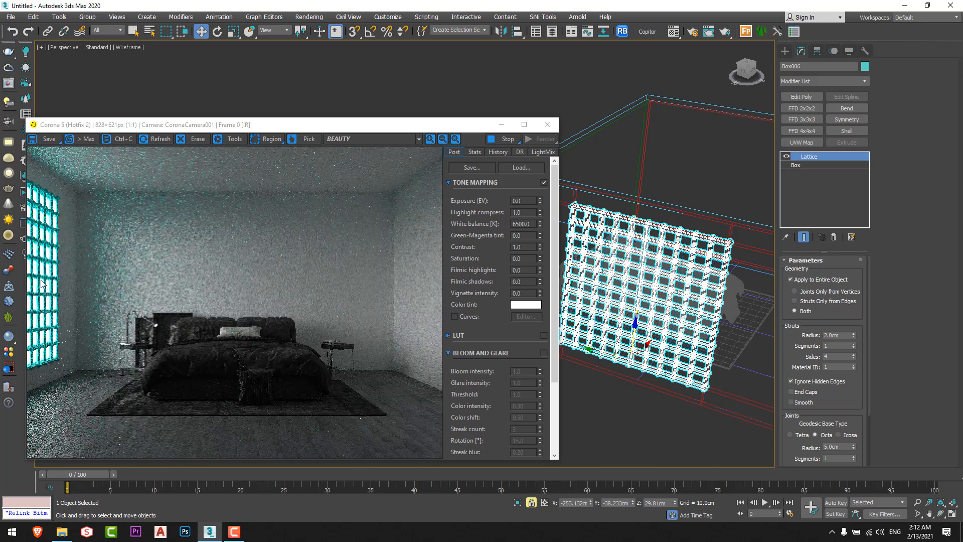
Shade the Perspective view and assign the Walls Material to the window lattice
key(F3)
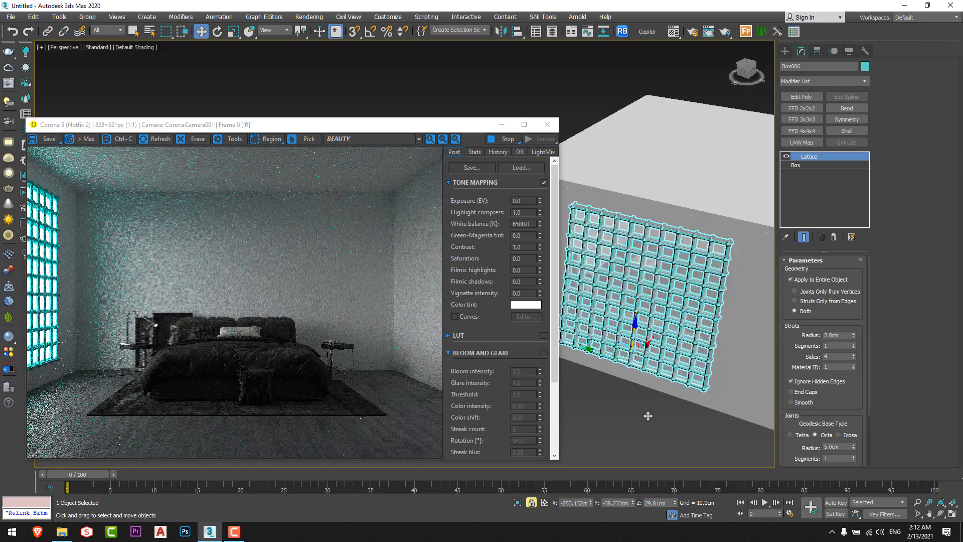
alt+middle_drag(653, 407, 634, 412)
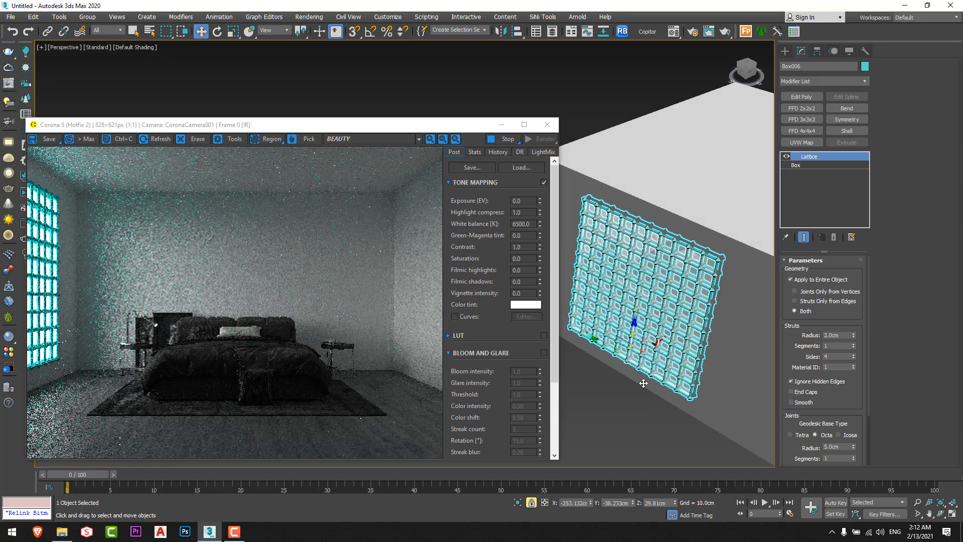
click(616, 400)
scroll(645, 326, up, 5)
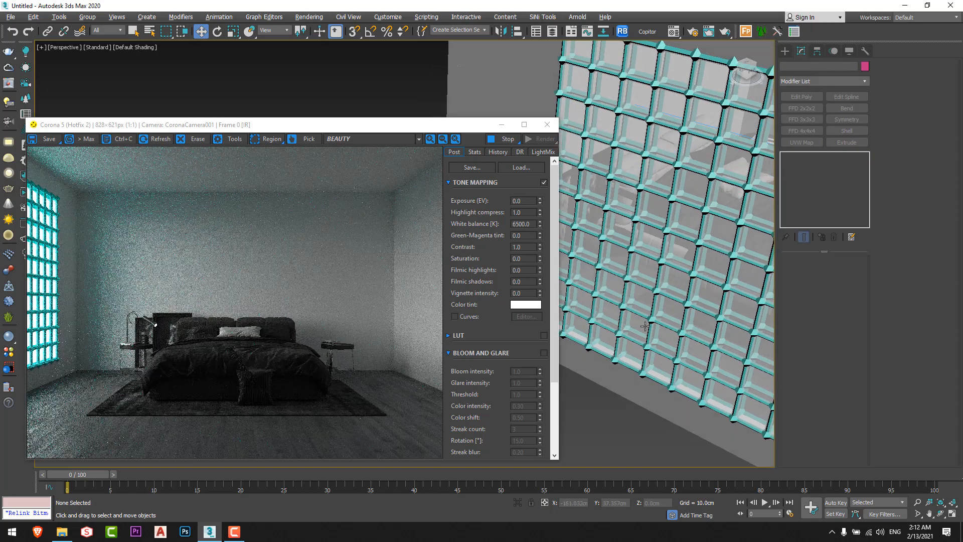
alt+middle_drag(645, 326, 651, 327)
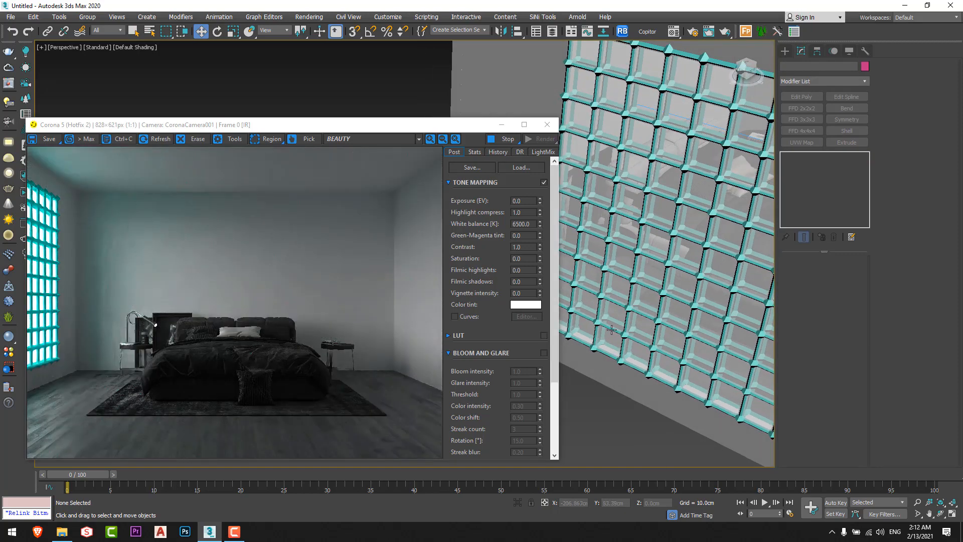
click(659, 326)
key(n)
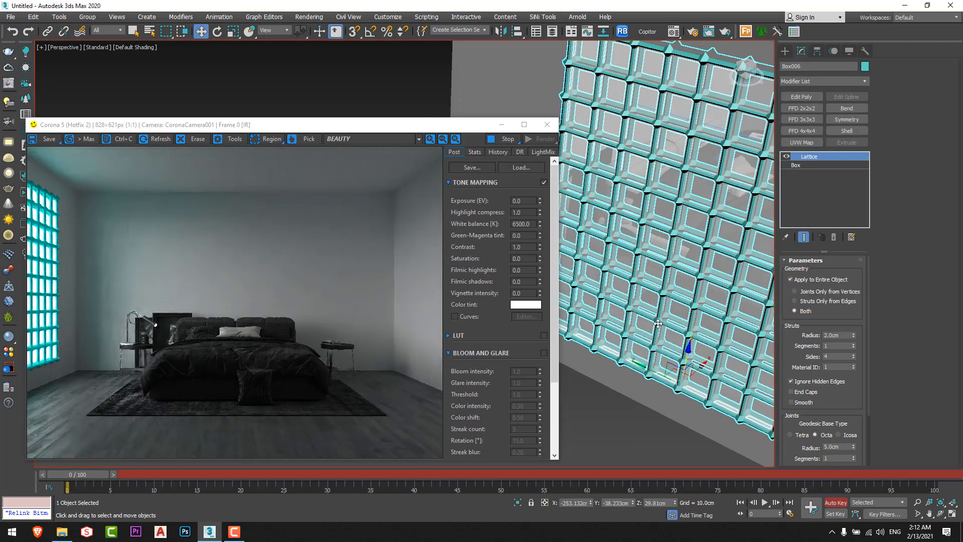
key(n)
key(m)
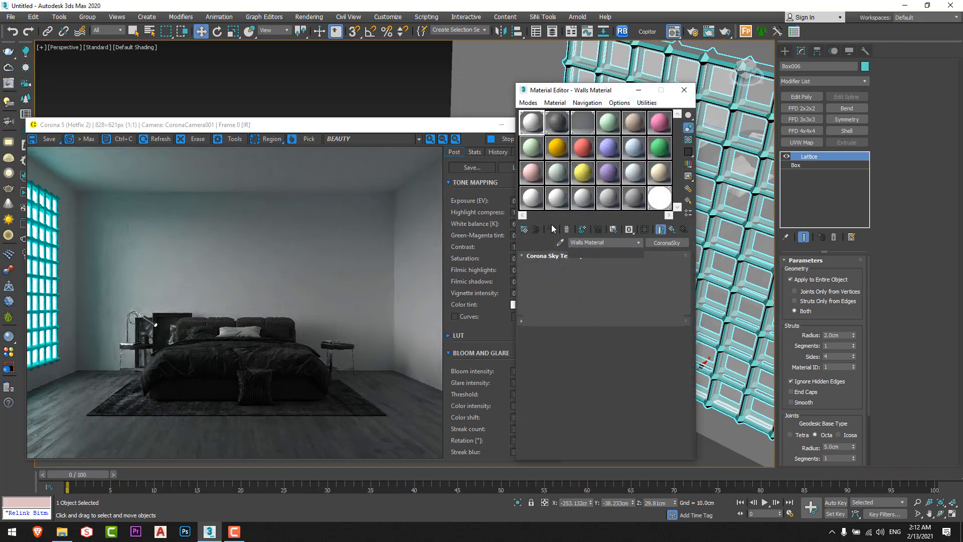
click(553, 229)
click(684, 90)
Set the lattice struts to radius 3 cm, 7 segments and 9 sides, and reduce the joints' radius to 0
key(z)
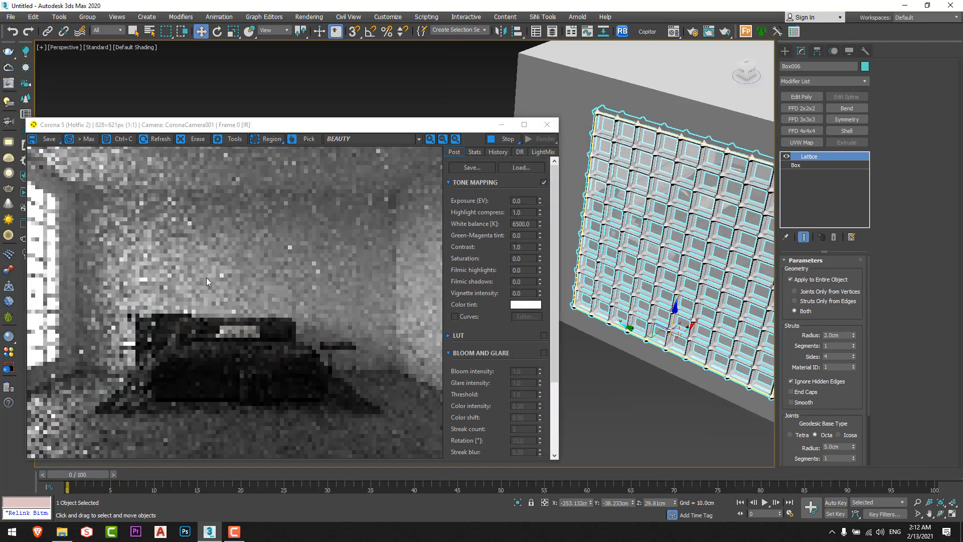
alt+middle_drag(650, 281, 697, 300)
drag(854, 335, 854, 353)
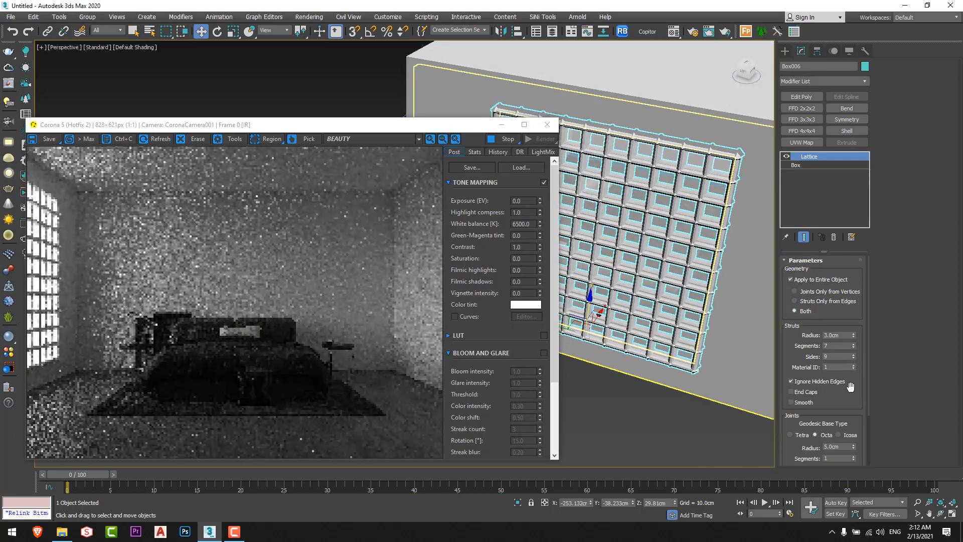
scroll(849, 387, down, 1)
right_click(853, 424)
Show the whole room in the Top view, start creating a CoronaSun, and move the render window aside
alt+middle_drag(586, 312, 632, 291)
scroll(711, 279, down, 4)
drag(413, 130, 400, 155)
scroll(261, 105, down, 4)
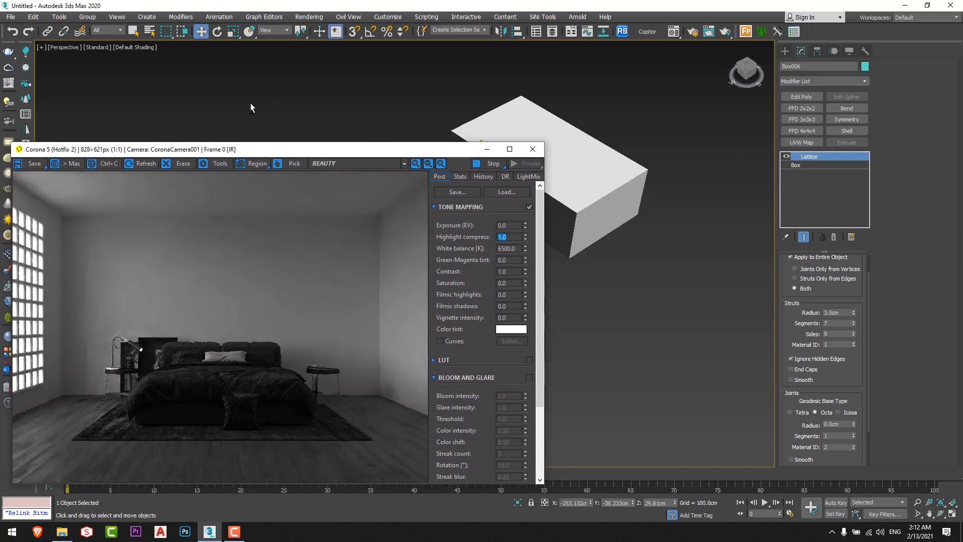
middle_click(251, 103)
key(alt+w)
middle_click(296, 95)
key(alt+w)
scroll(589, 181, down, 5)
middle_drag(580, 159, 512, 137)
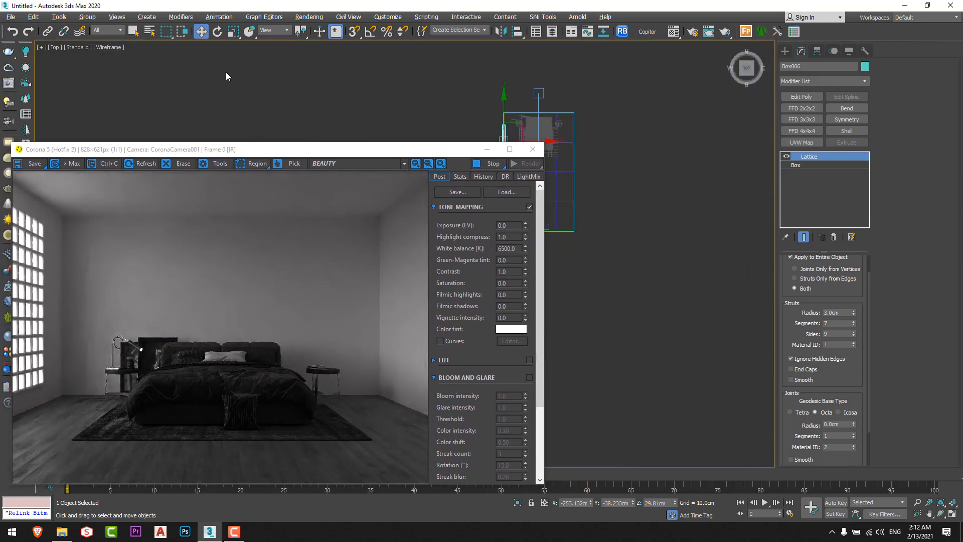
click(26, 67)
drag(278, 152, 149, 90)
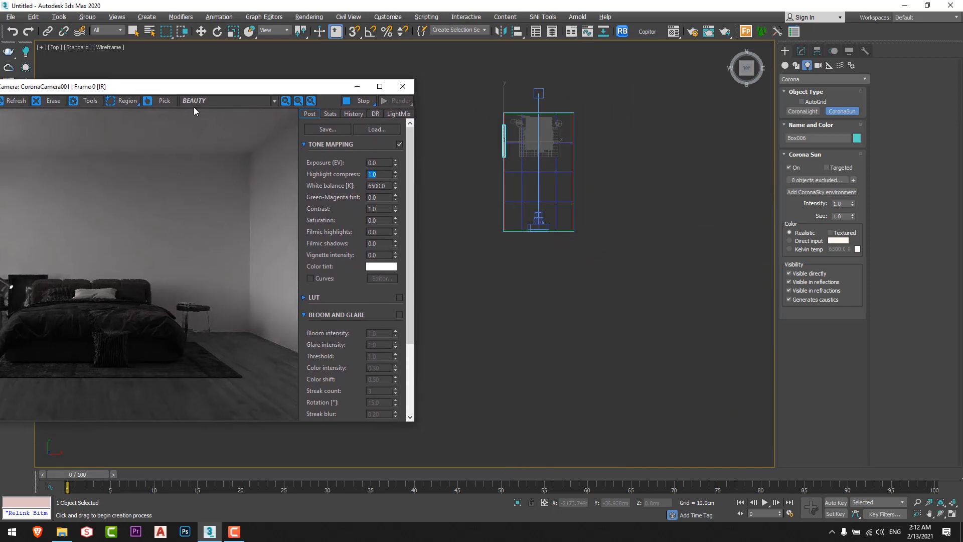
Try two CoronaSun placements outside the window in the Top view, aimed into the room, and undo them
middle_drag(540, 165, 639, 205)
mouse_move(503, 224)
middle_down()
mouse_move(561, 213)
mouse_move(485, 228)
middle_up()
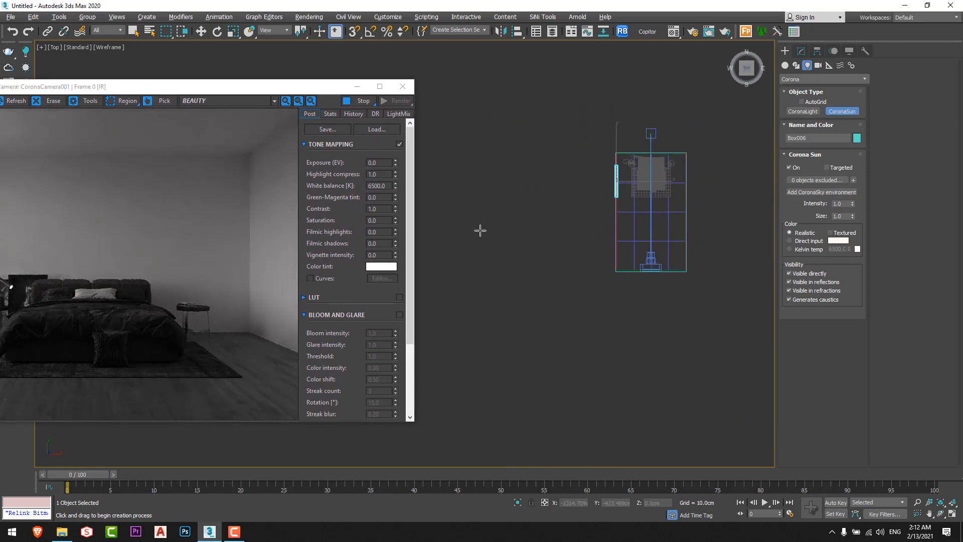
drag(437, 244, 637, 178)
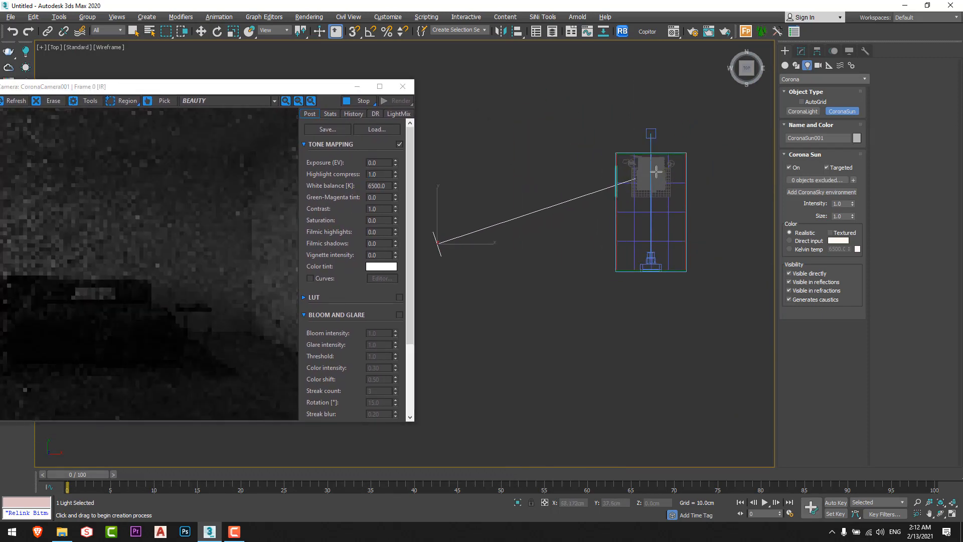
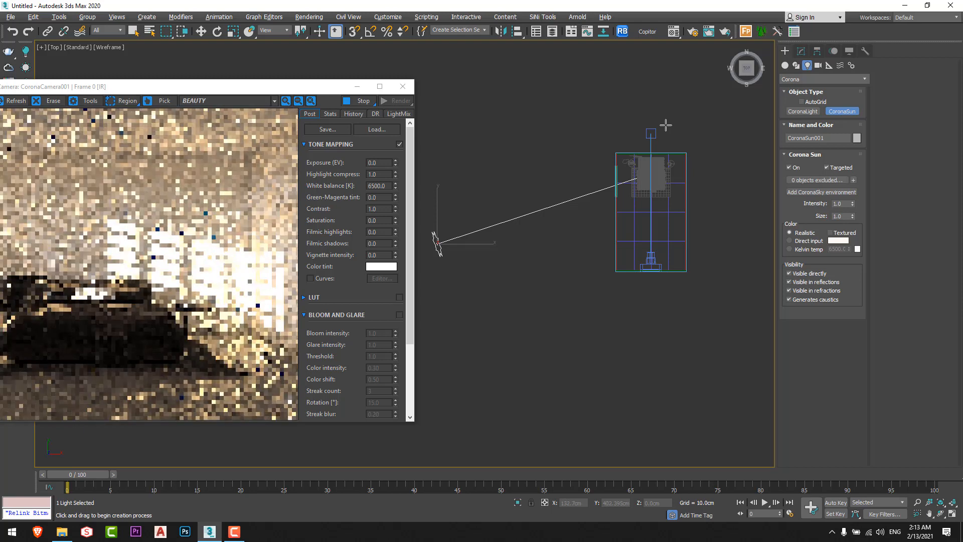
key(ctrl+z)
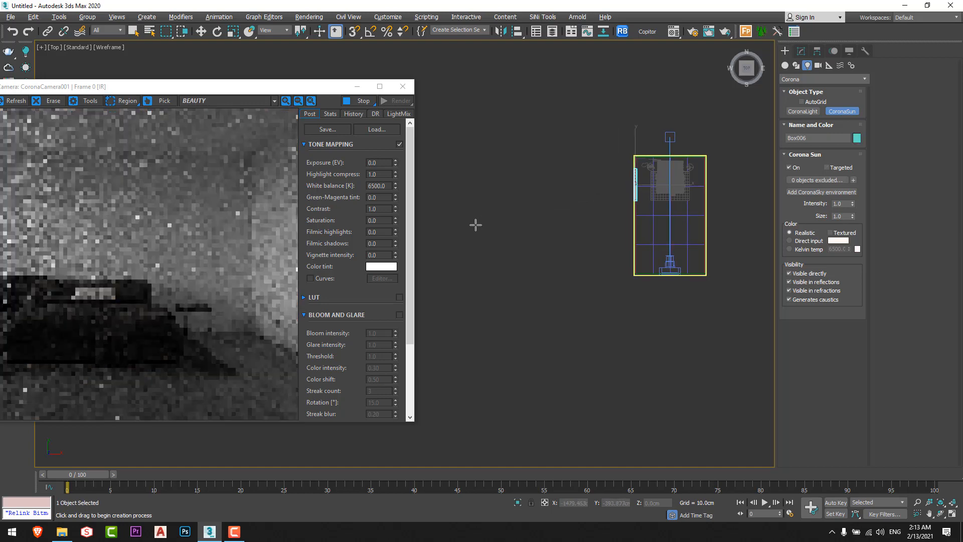
drag(476, 224, 678, 166)
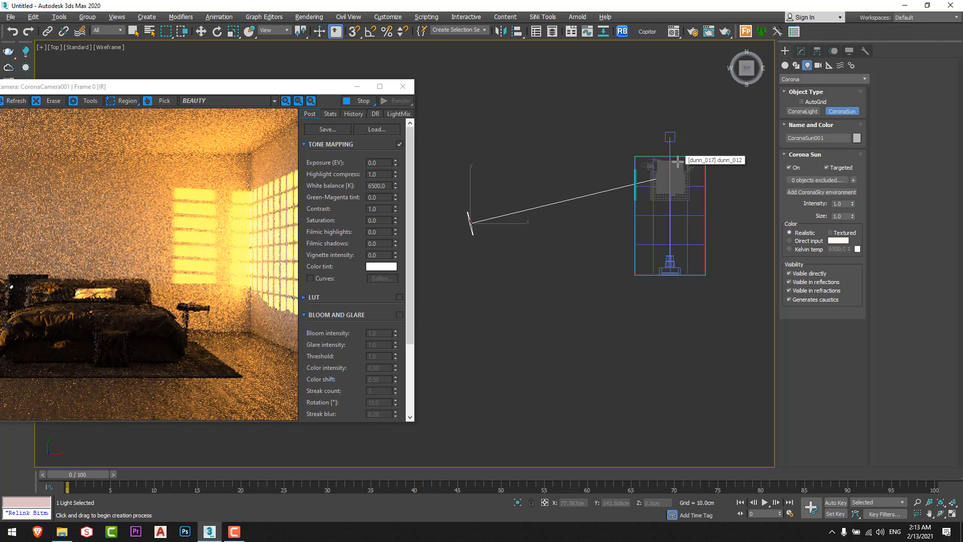
key(ctrl+z)
key(ctrl+z)
key(ctrl+z)
Check the room from the Left view, then try two more CoronaSun angles in a wider Top view and discard them
key(l)
scroll(616, 189, down, 7)
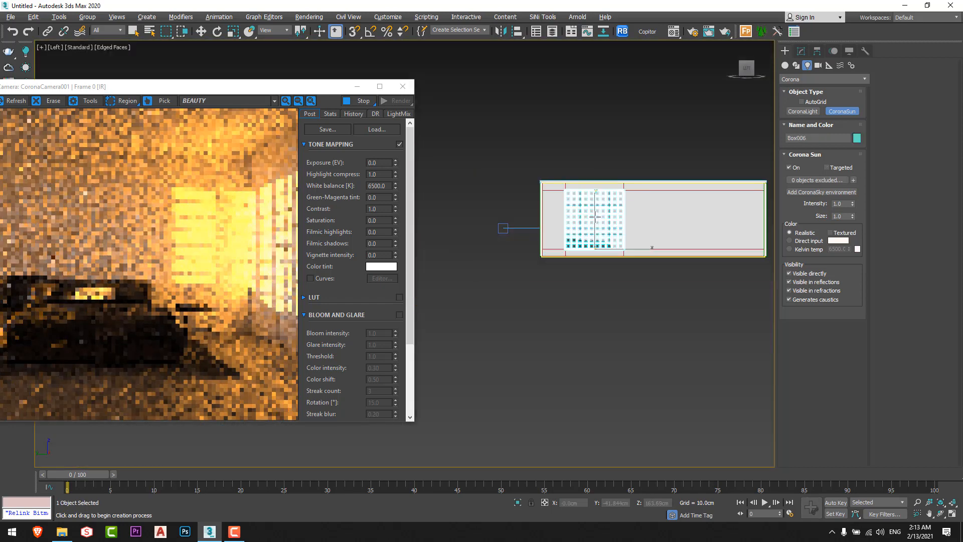
scroll(604, 225, down, 3)
key(F3)
middle_drag(594, 217, 610, 241)
scroll(622, 246, down, 3)
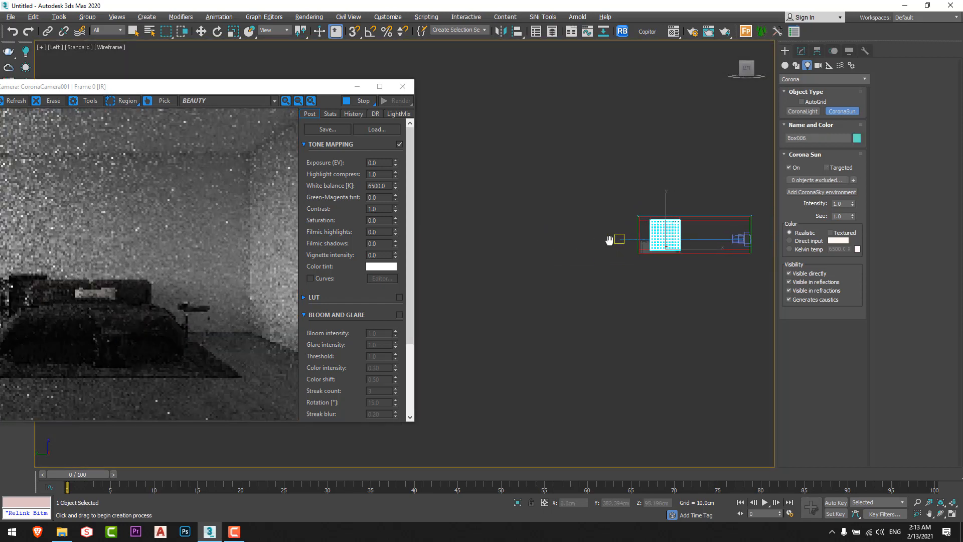
key(t)
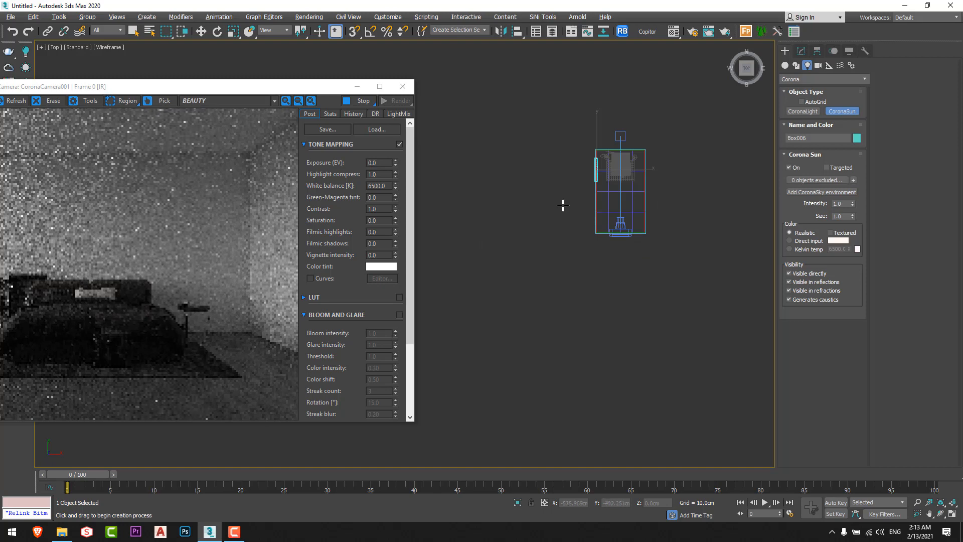
drag(480, 198, 615, 168)
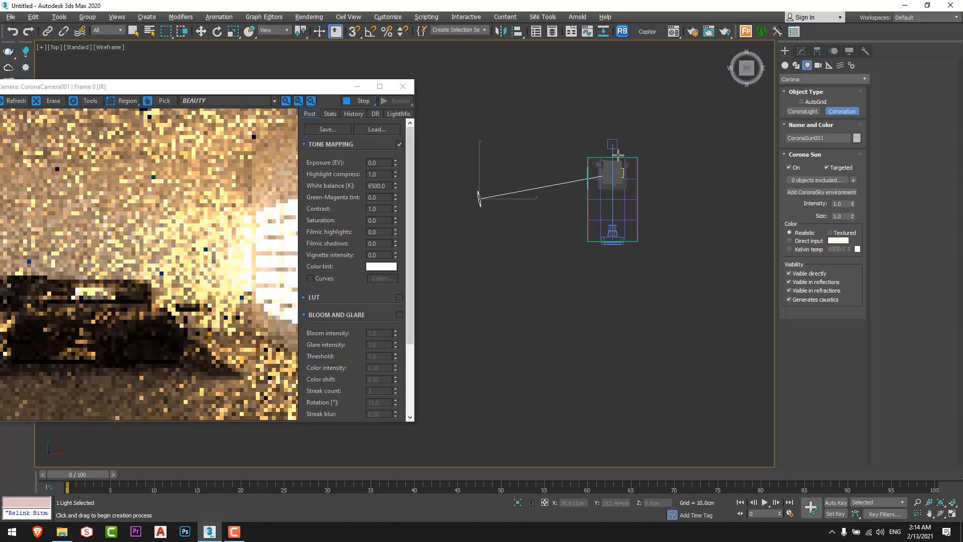
right_click(618, 151)
middle_drag(541, 243, 577, 243)
drag(509, 245, 658, 163)
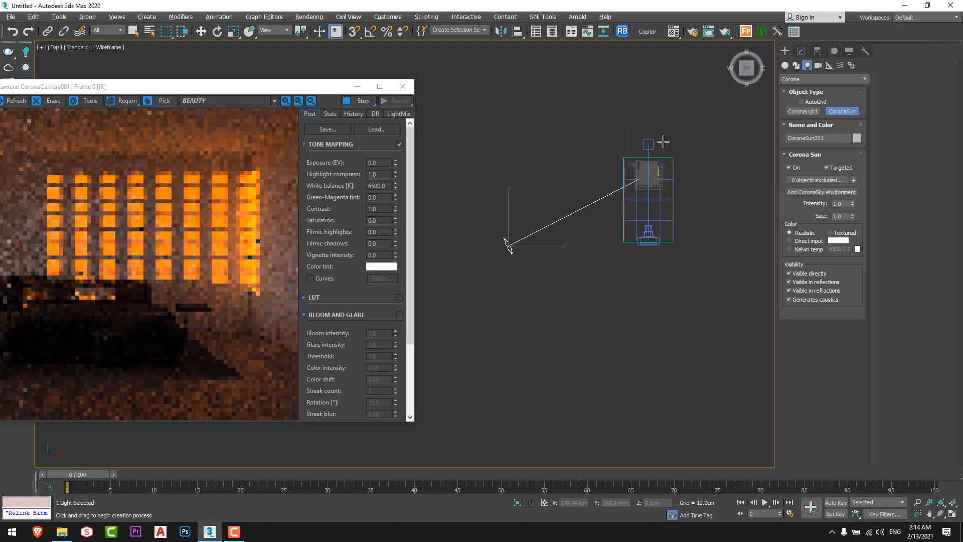
key(ctrl+z)
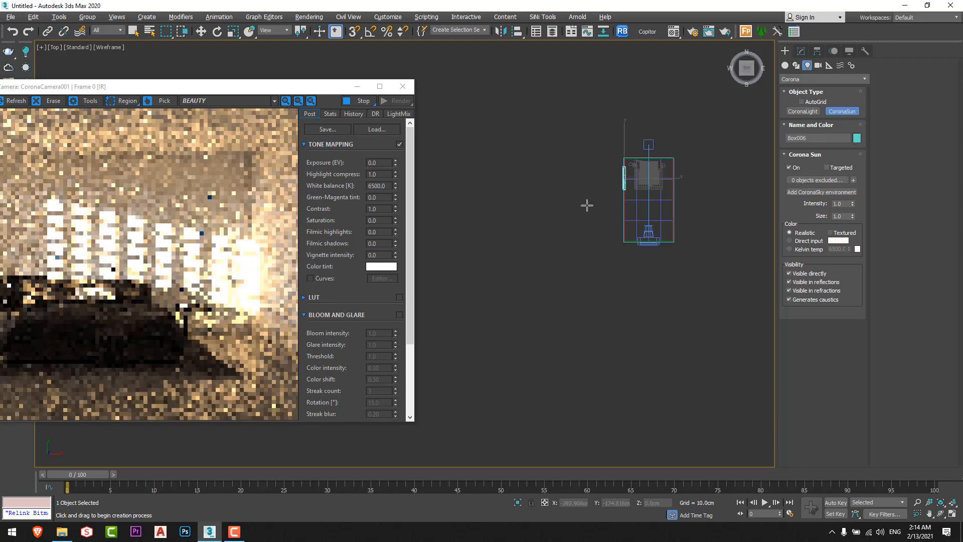
Draw a targeted CoronaSun in the Top view aimed diagonally through the window, about 345 cm high, and return to the Perspective view
drag(524, 229, 655, 169)
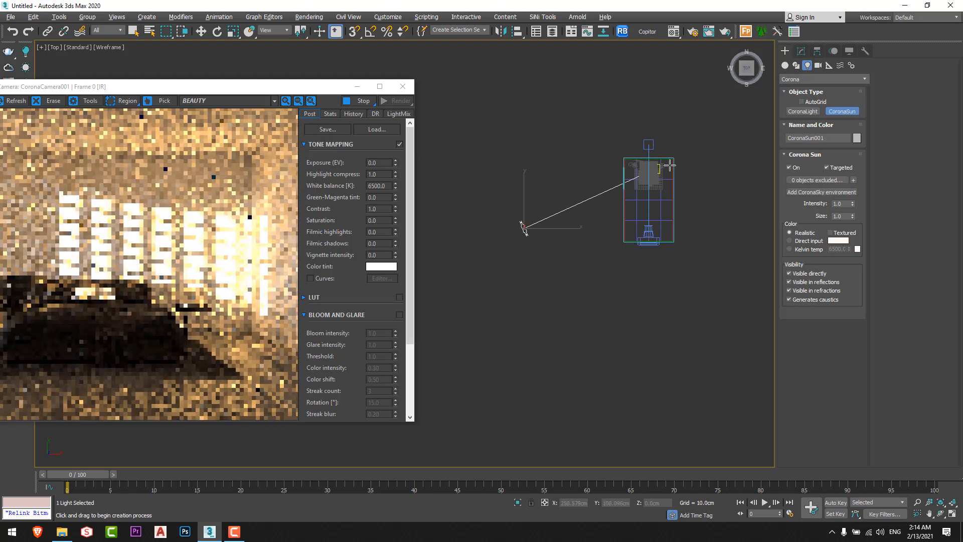
right_click(669, 165)
key(alt+w)
alt+middle_drag(623, 315, 618, 368)
key(alt+w)
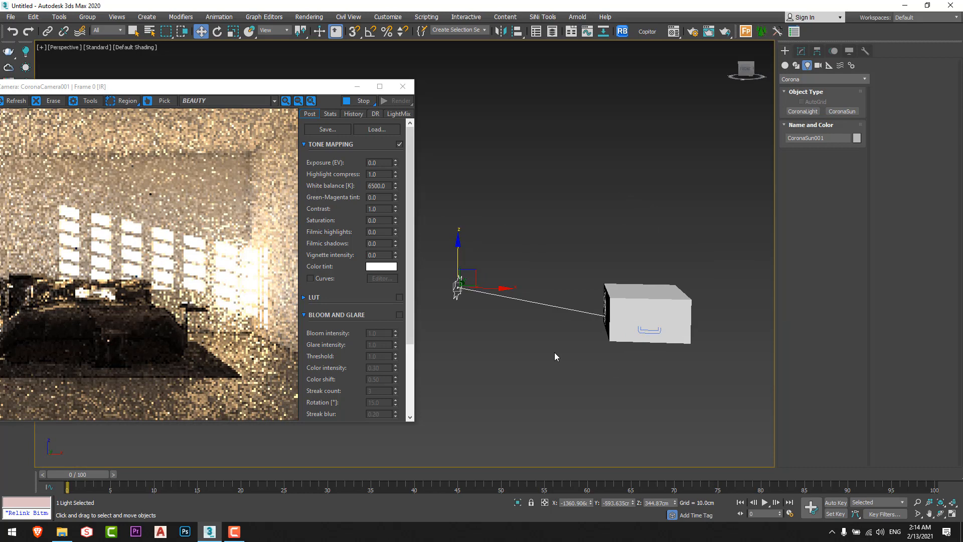
Move the sun horizontally in the Perspective view to about X -1318 cm, Y -444 cm
alt+middle_drag(554, 352, 527, 367)
alt+middle_drag(499, 322, 499, 276)
drag(499, 276, 517, 271)
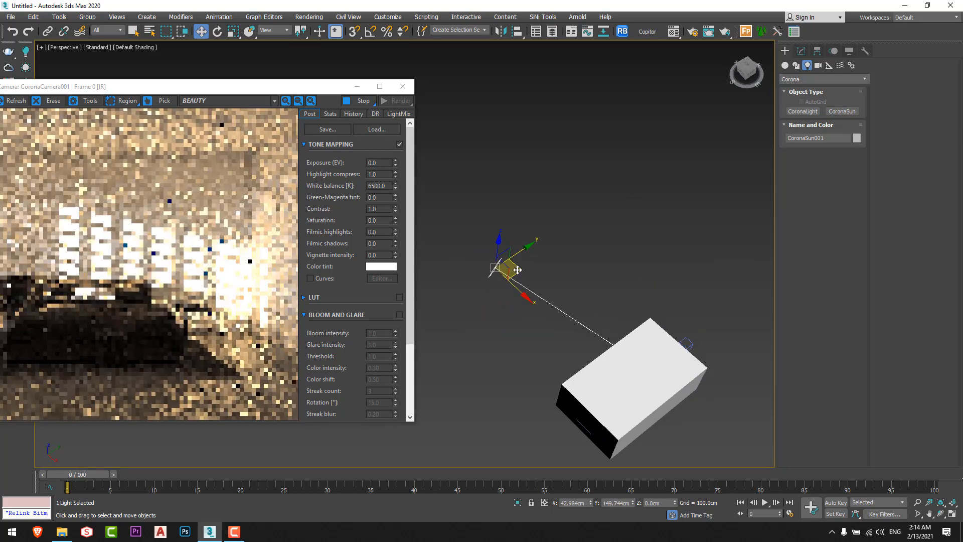
alt+middle_drag(522, 310, 561, 314)
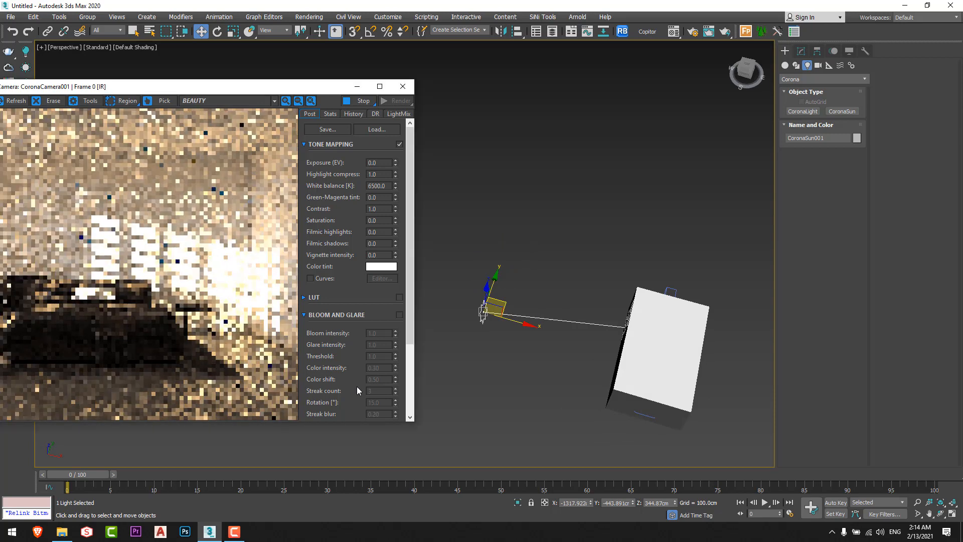
Limit the interactive render to a region around the bed and the sunlit walls, widened to take in more of the bed
click(123, 101)
drag(67, 181, 298, 362)
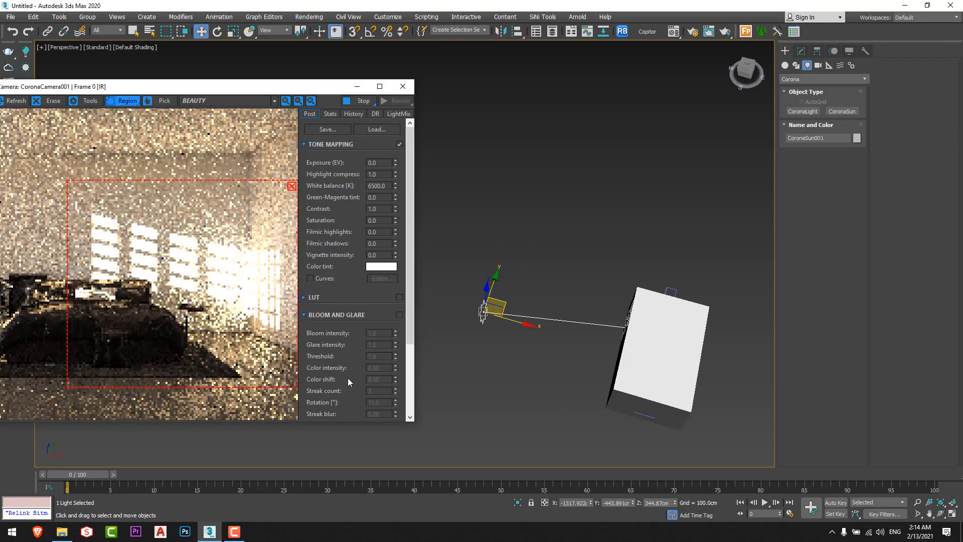
middle_drag(491, 383, 490, 391)
drag(66, 238, 43, 238)
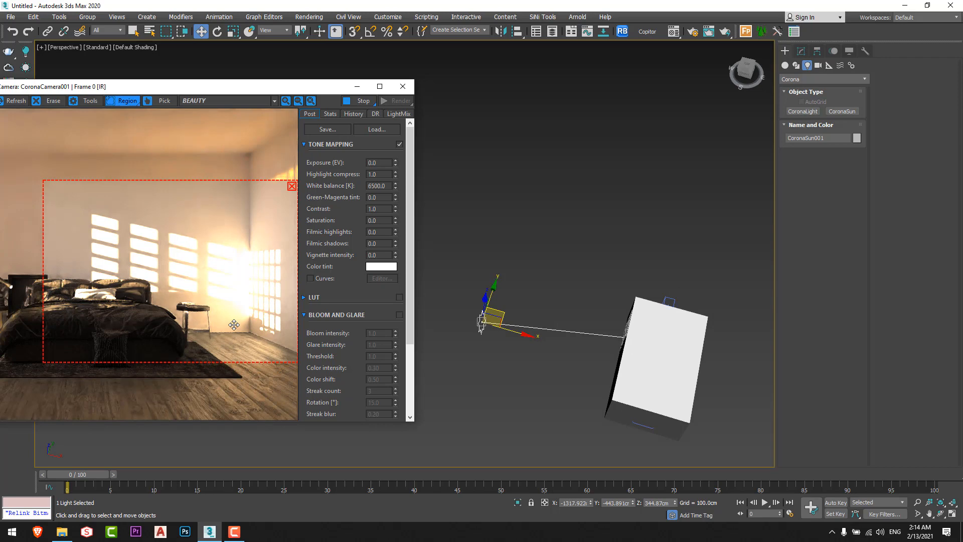
Switch the CoronaSun's color mode from Realistic to Direct input
alt+middle_drag(473, 351, 497, 337)
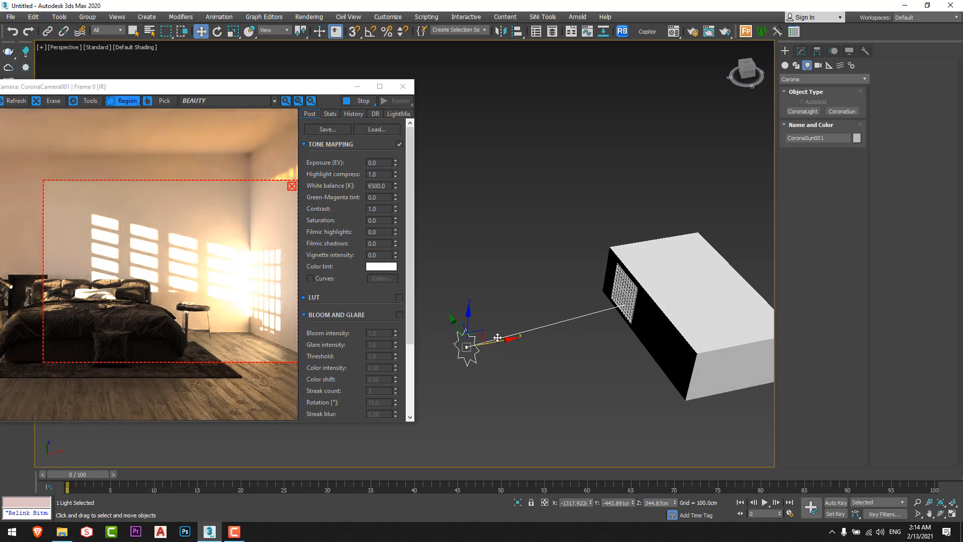
click(801, 51)
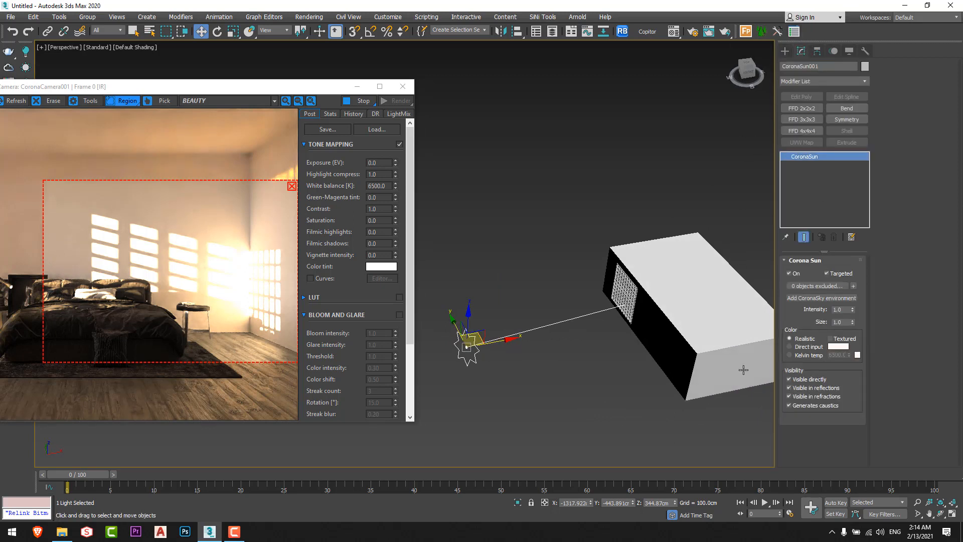
click(804, 348)
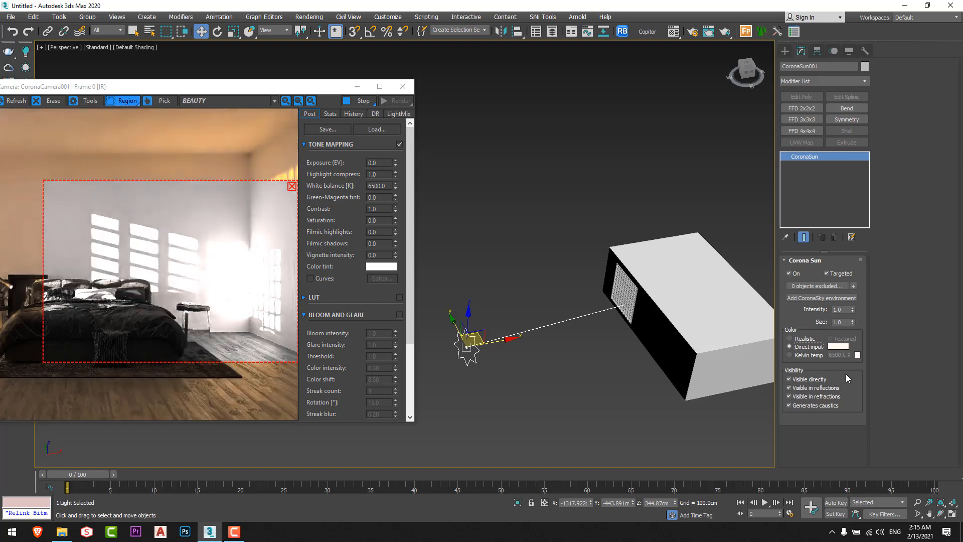
Reduce the CoronaSun's intensity, trying 0.5 first and settling on 0.1
double_click(844, 310)
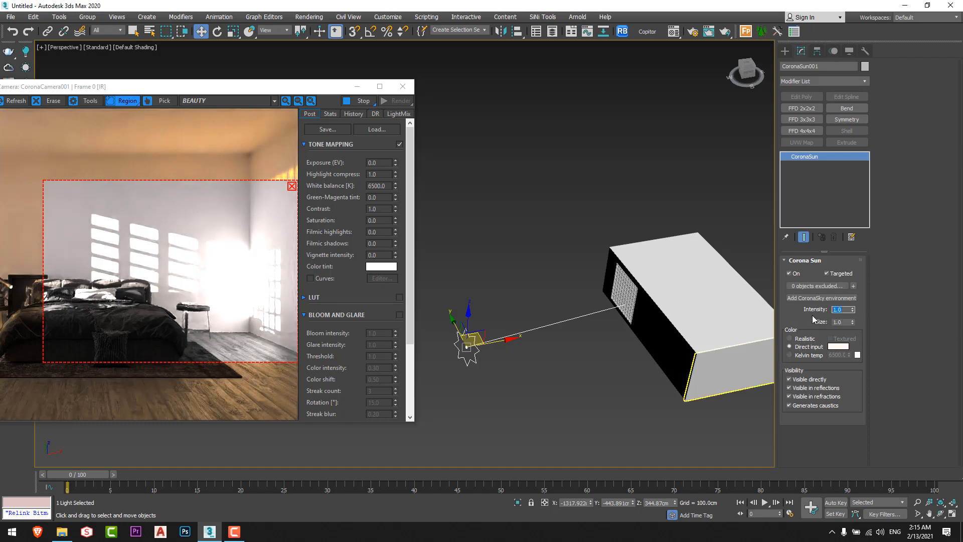
text(.5)
key(Return)
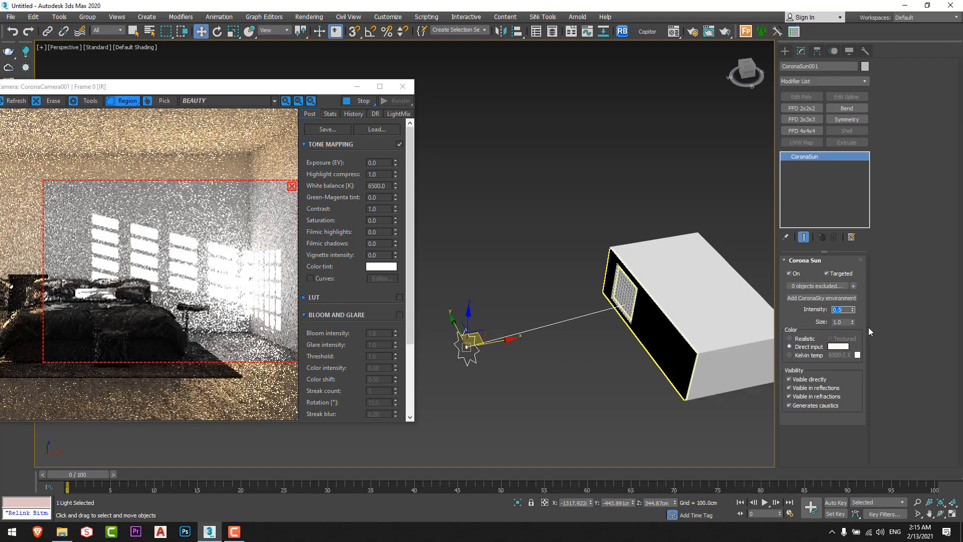
text(.1)
key(Return)
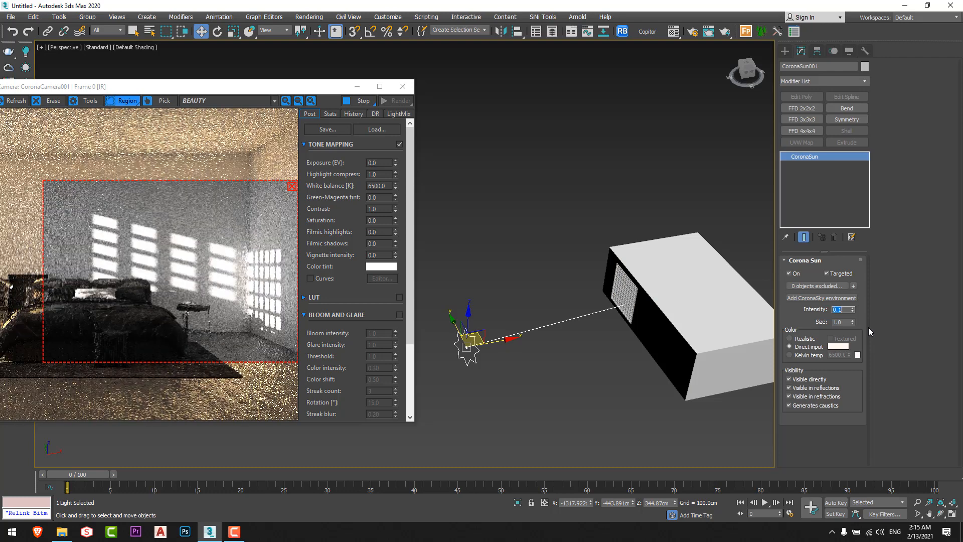
Examine the lattice shadows on the wall behind the bed in the interactive render, comparing them with the sun's position outside the window
middle_drag(522, 401, 520, 422)
alt+middle_drag(448, 390, 453, 382)
scroll(165, 262, up, 1)
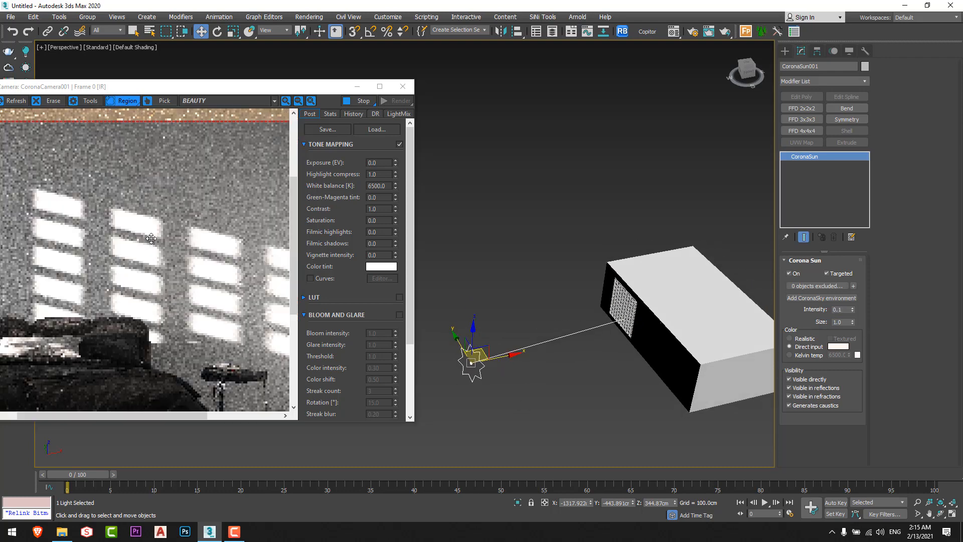
middle_drag(193, 251, 165, 239)
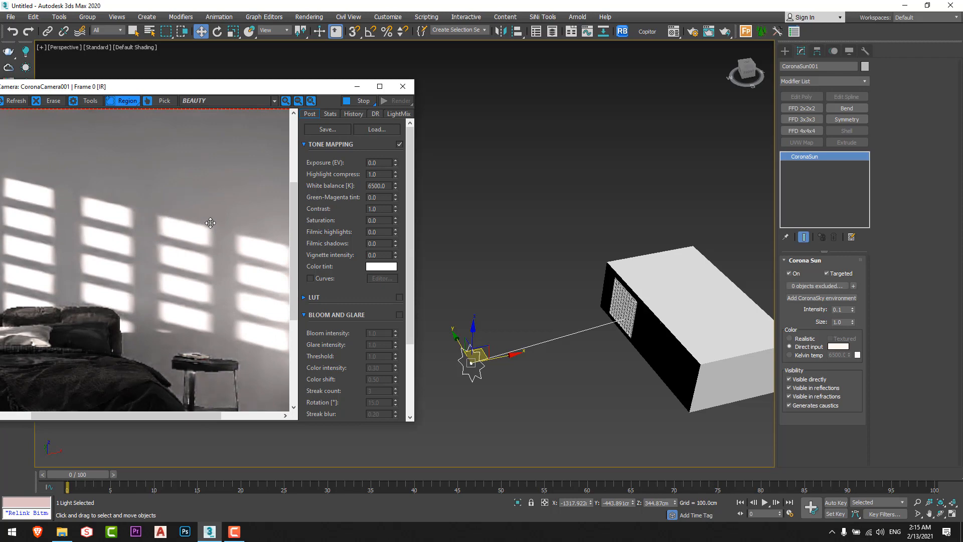
scroll(202, 235, down, 1)
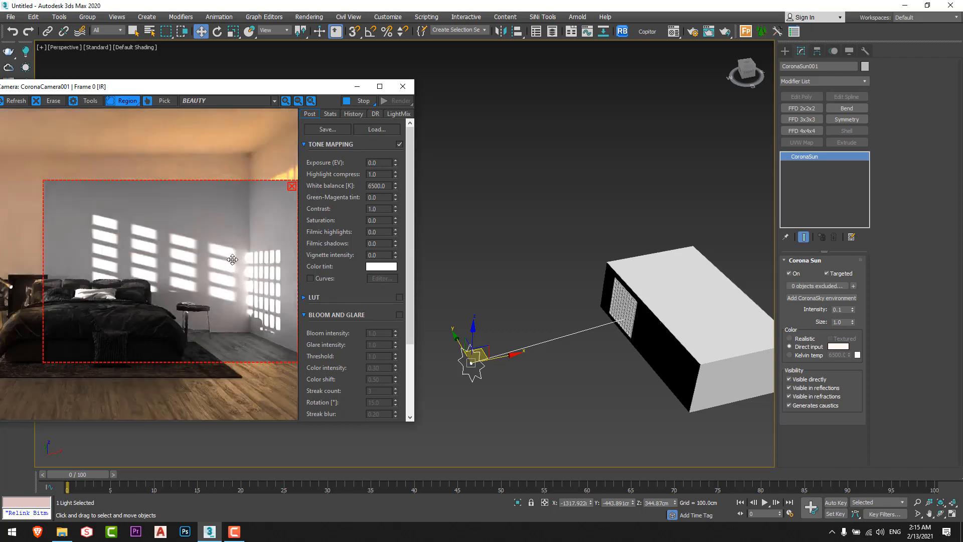
alt+middle_drag(510, 367, 539, 374)
middle_drag(603, 387, 591, 375)
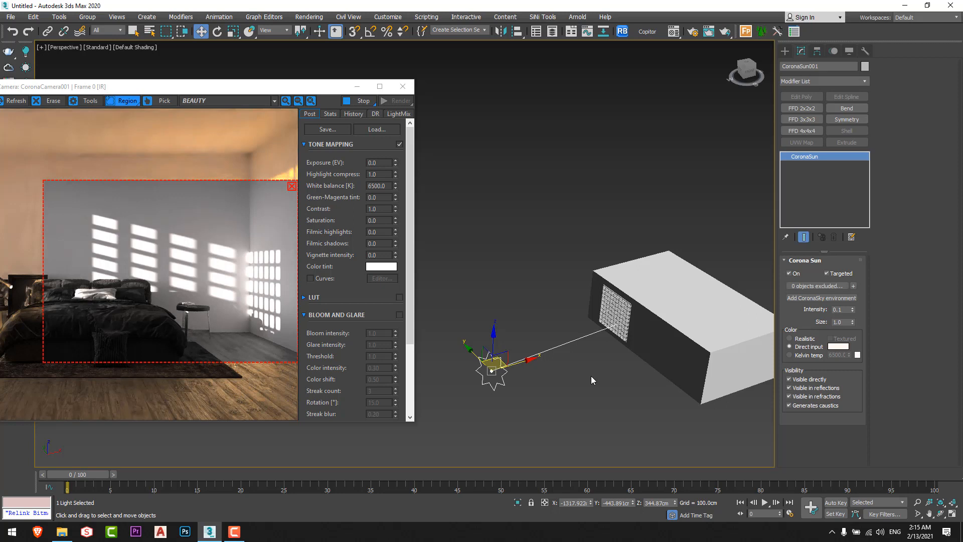
mouse_move(591, 375)
middle_down()
mouse_move(572, 383)
mouse_move(574, 374)
middle_up()
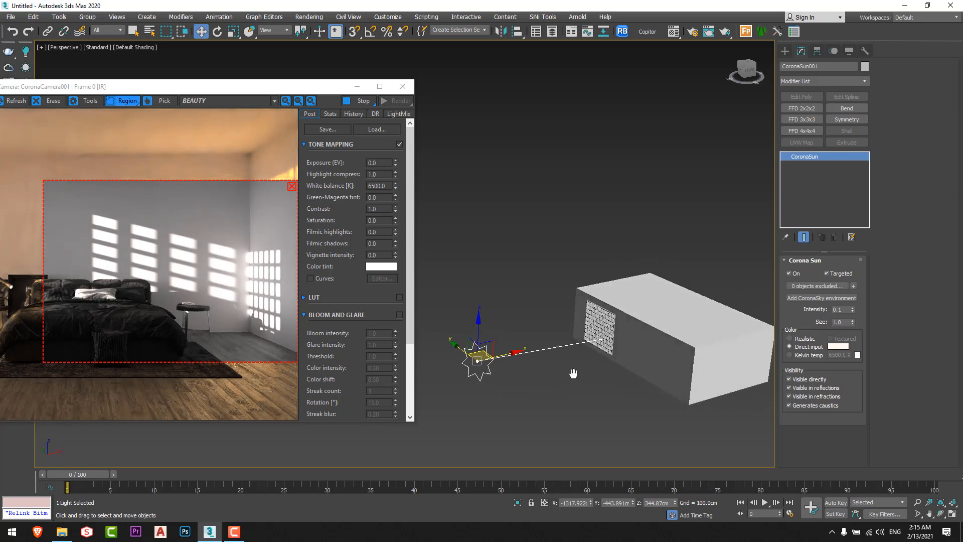
Set the CoronaSun's size to 3.3 and check the softness of the window shadows in the render
click(838, 321)
text(3.3)
key(Return)
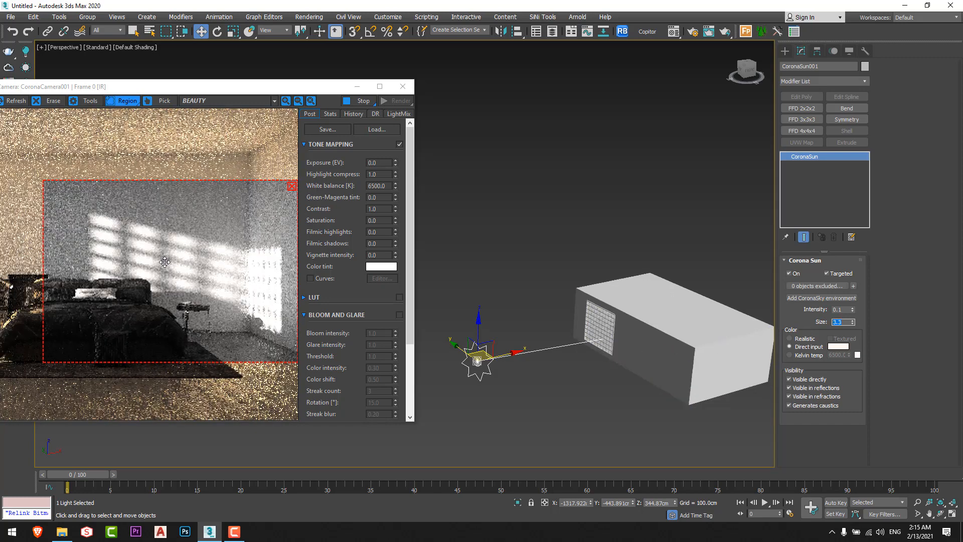
scroll(132, 262, up, 2)
scroll(132, 263, down, 2)
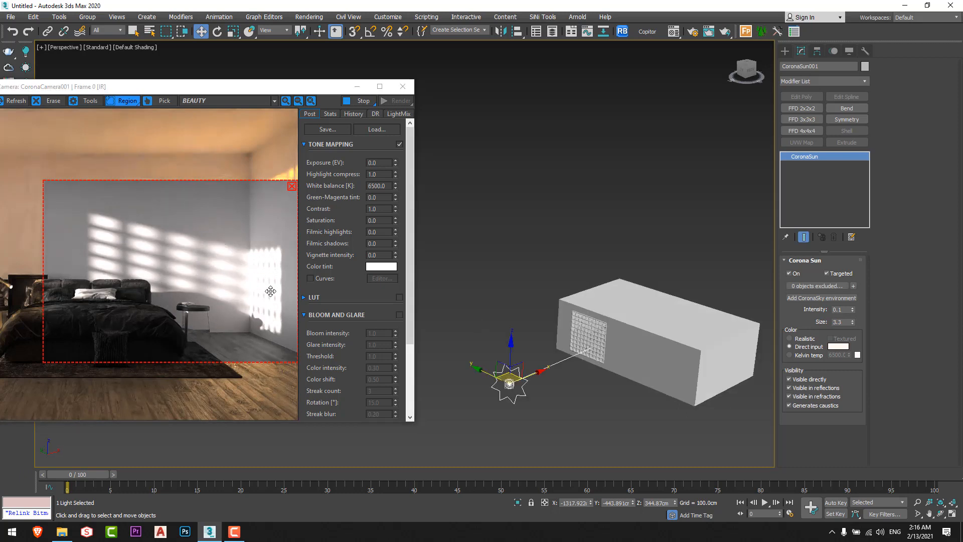
alt+middle_drag(605, 385, 585, 392)
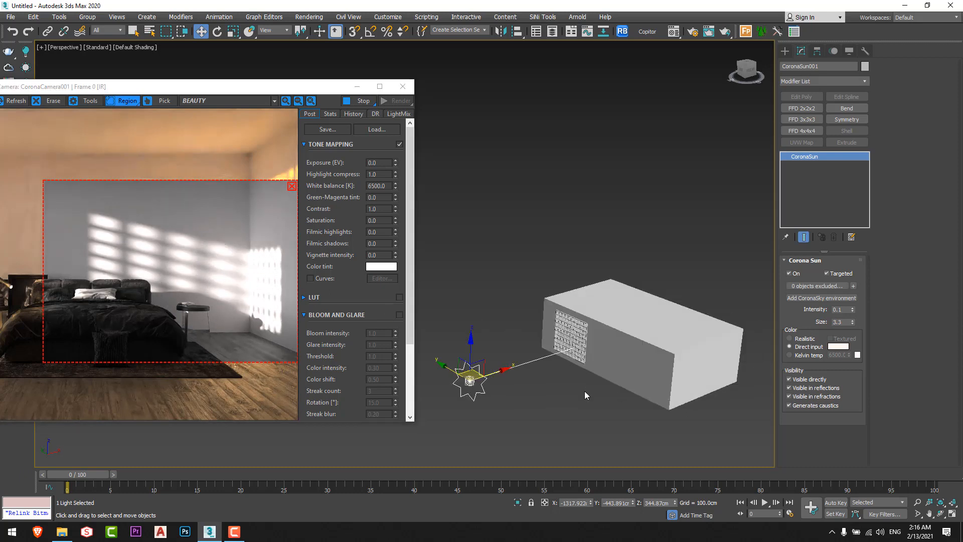
Set the CoronaSun's intensity to 0.05
click(844, 310)
text(0.05)
key(Return)
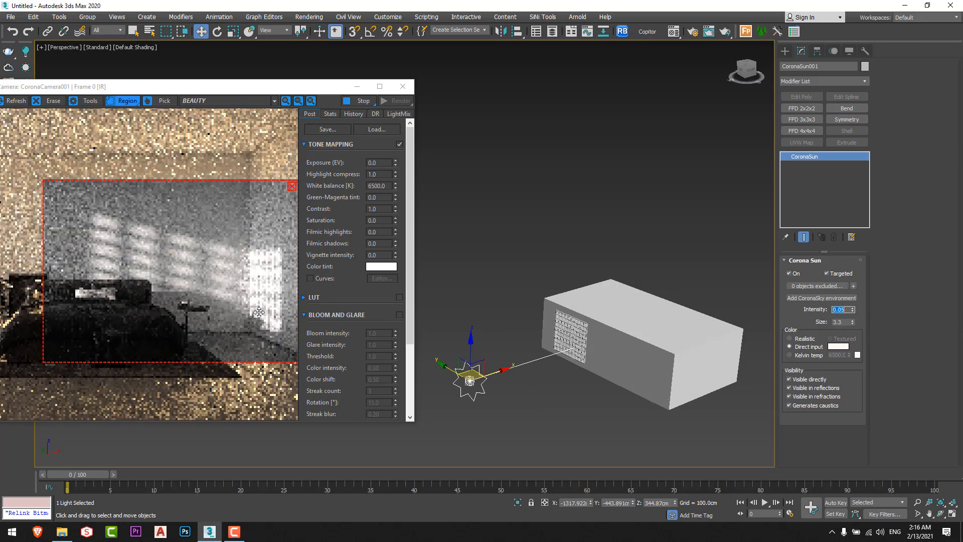
Try highlight compression values of 3, 2 and 1 in the render's tone mapping and settle on 1.5
double_click(379, 175)
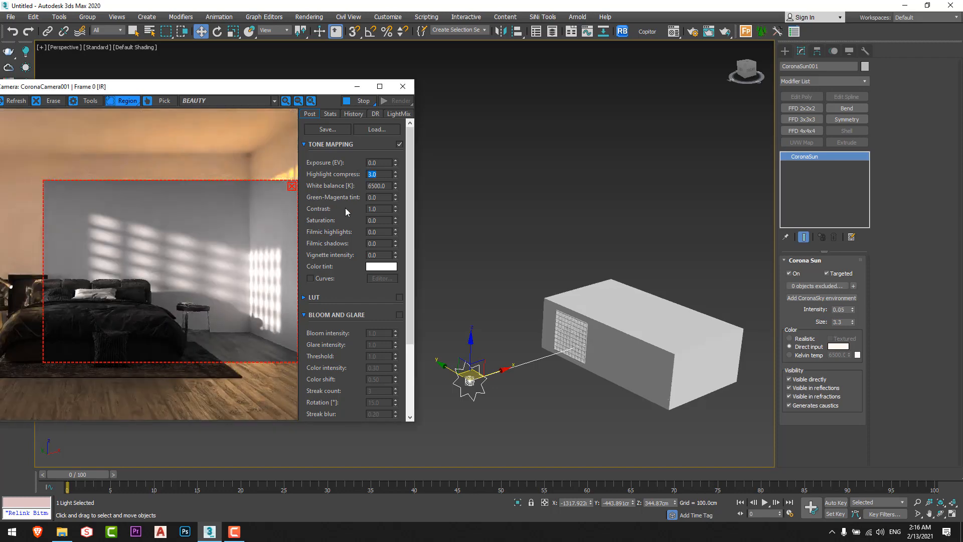
text(3)
key(Return)
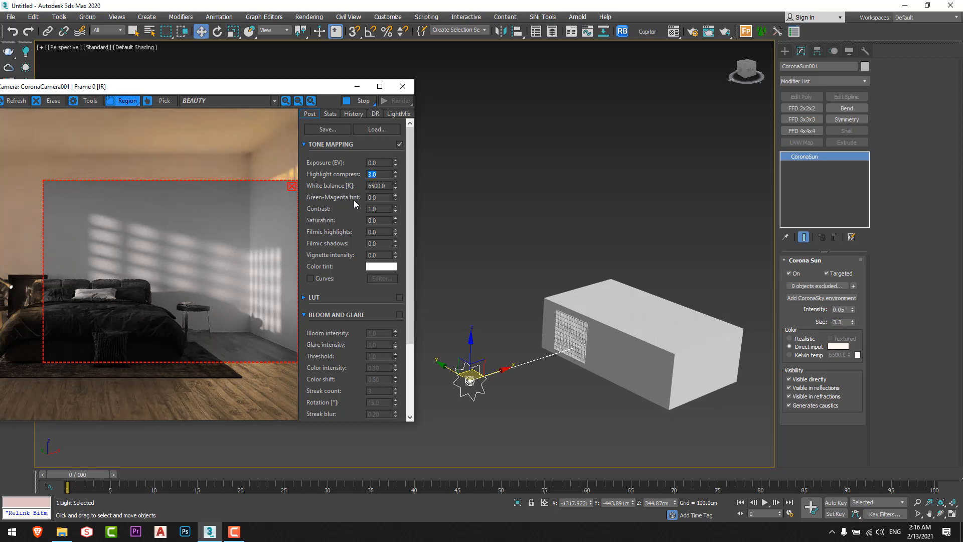
text(2)
key(Return)
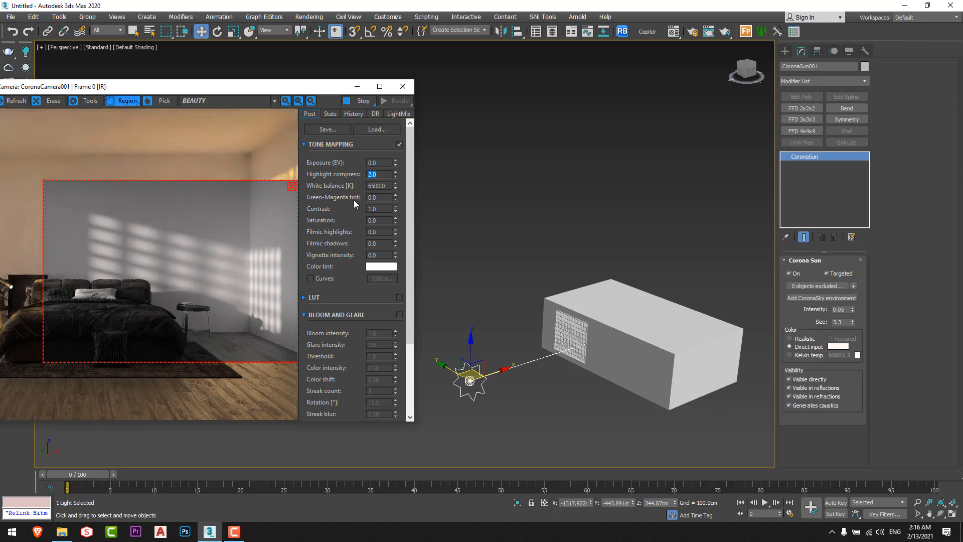
text(1)
key(Return)
text(1)
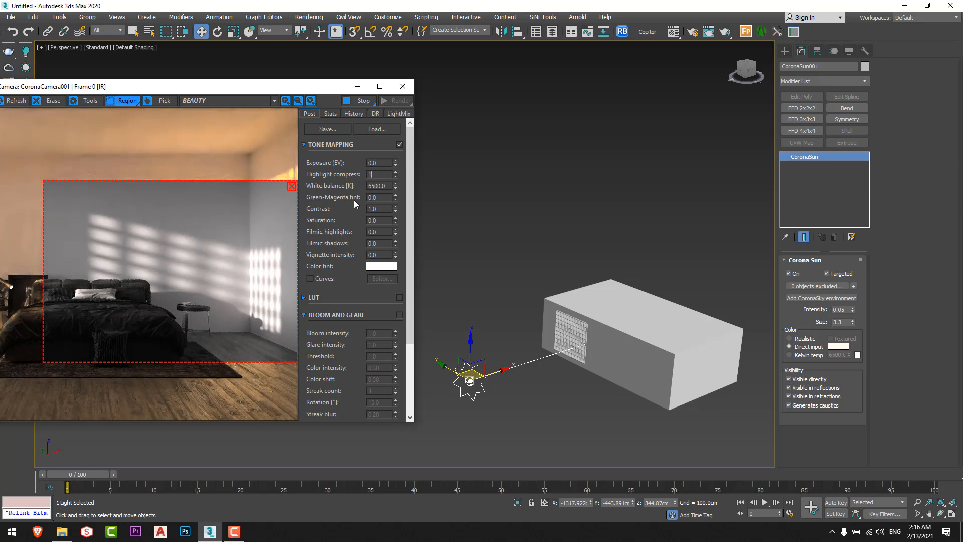
text(.5)
key(Return)
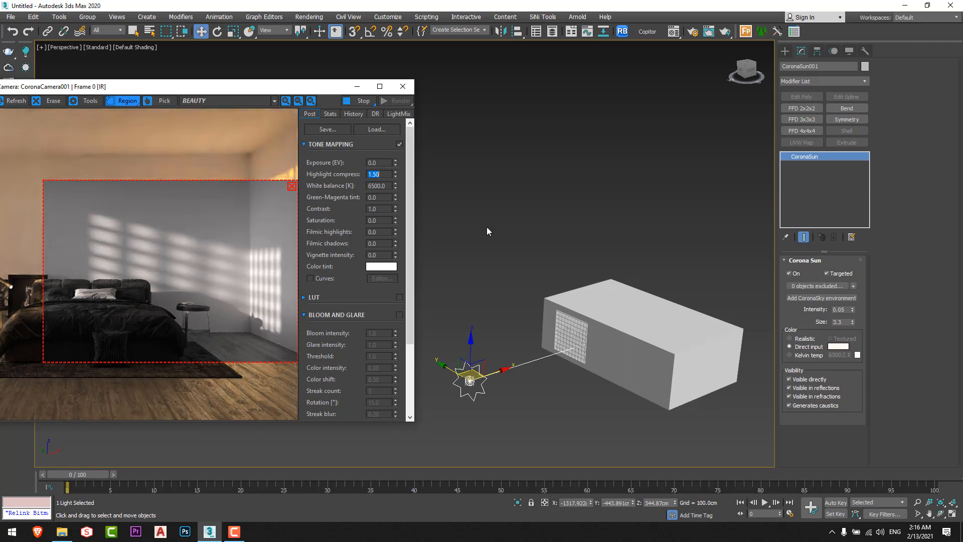
Move the render window fully into view and clear the render region so the whole frame renders
middle_drag(457, 258, 479, 254)
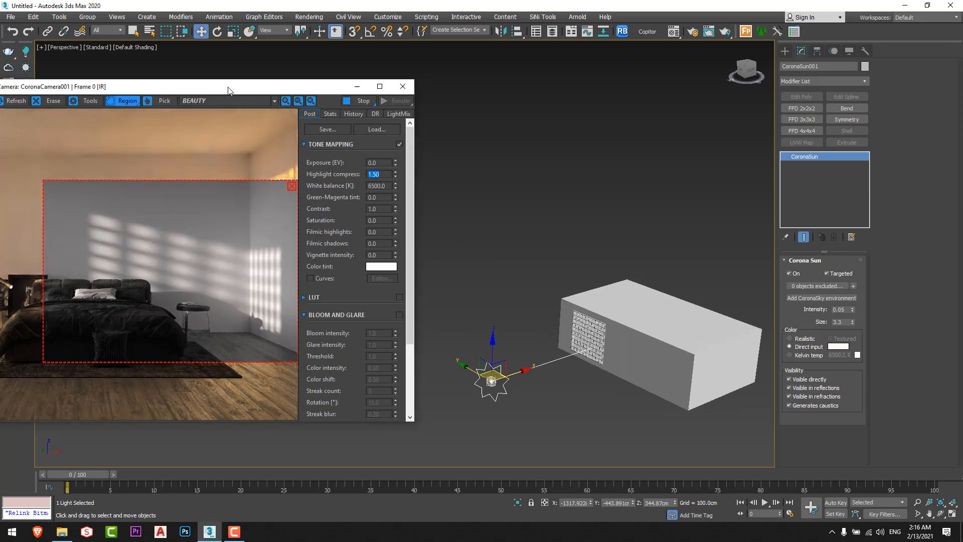
drag(127, 89, 279, 79)
click(443, 176)
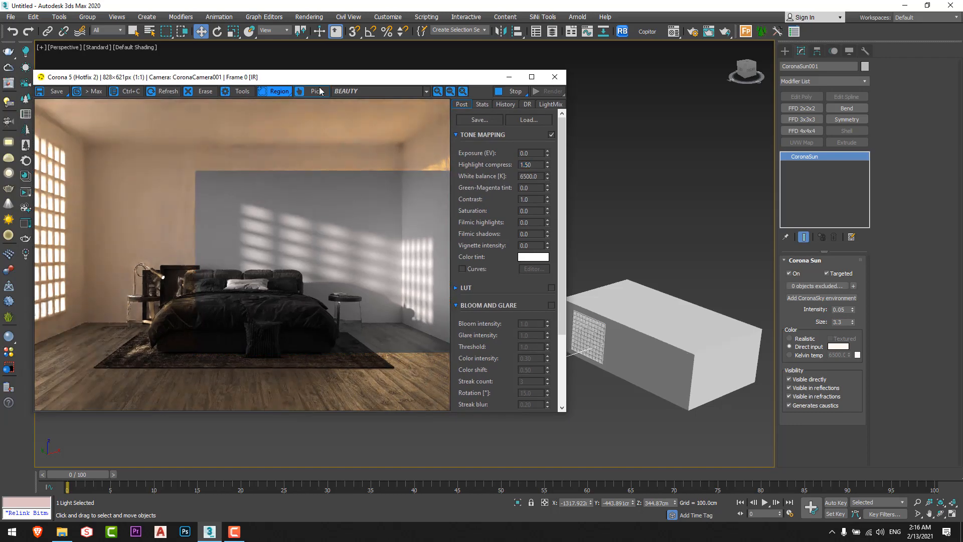
drag(307, 81, 292, 69)
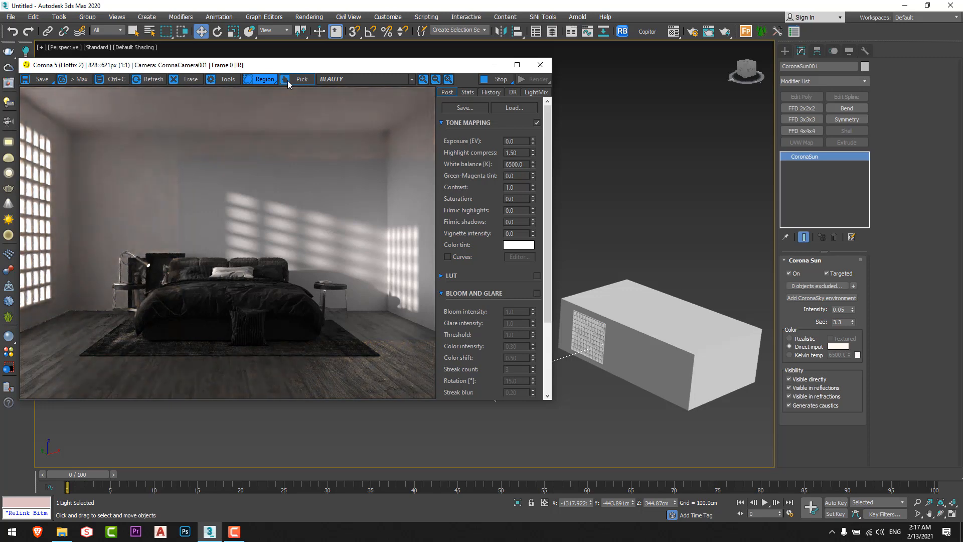
Set the CoronaSun's intensity to 0.1 and the render's highlight compression to 2
drag(846, 310, 842, 336)
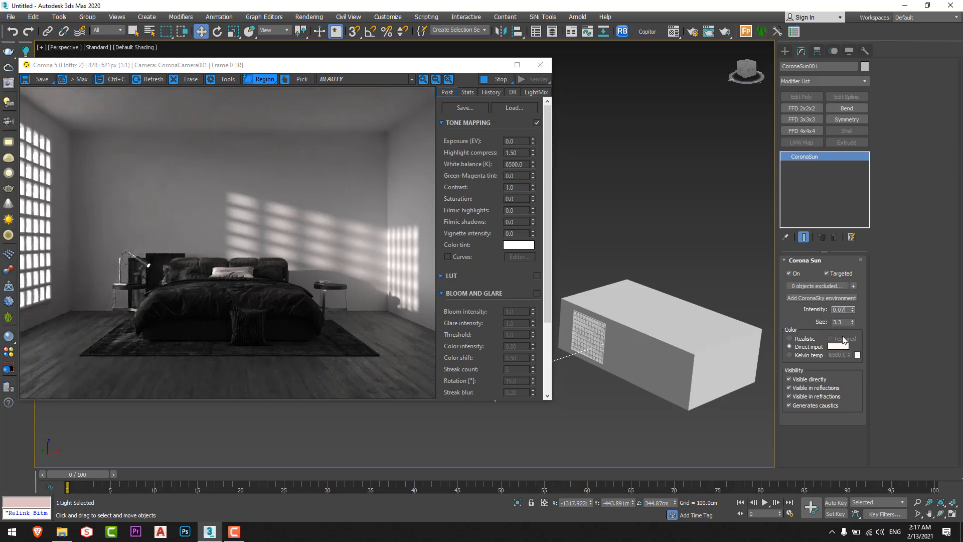
key(Return)
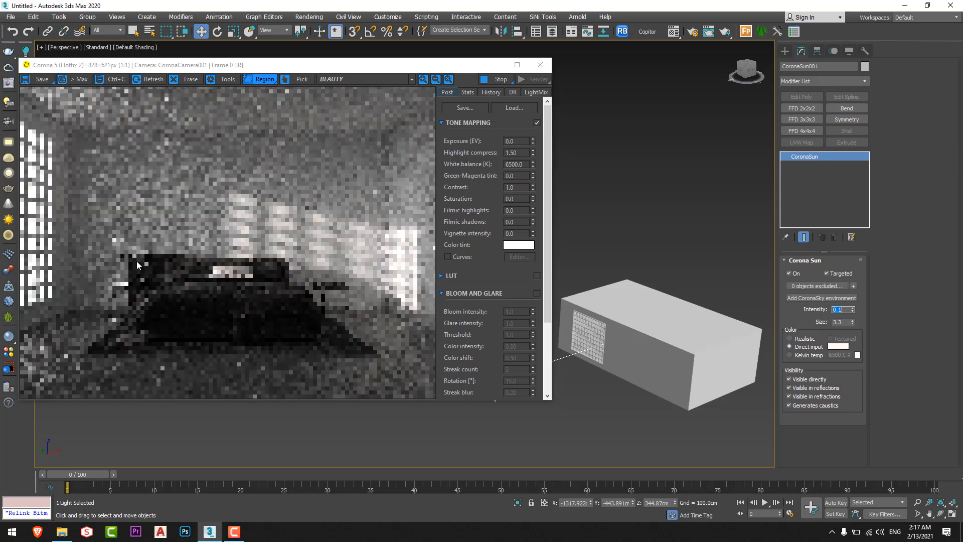
drag(523, 153, 471, 159)
text(2)
key(Return)
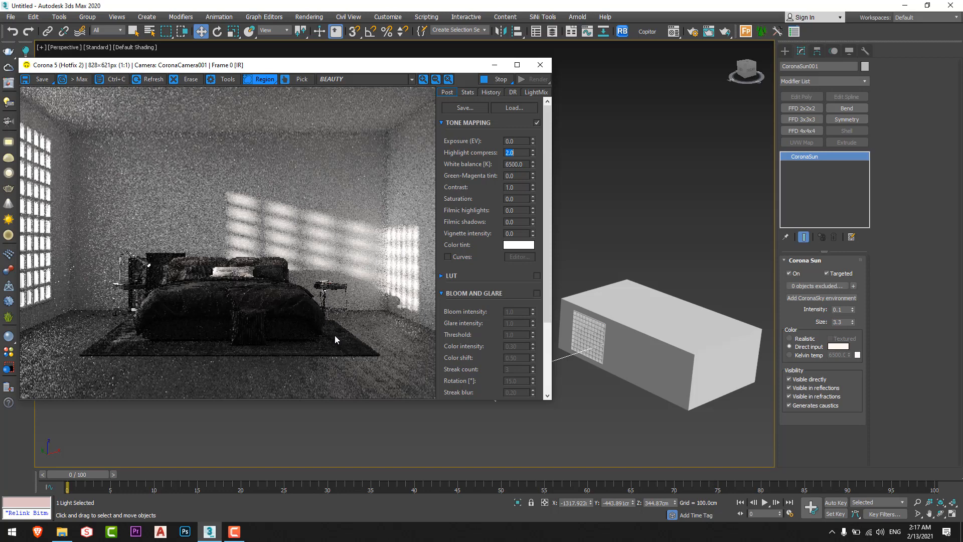
Display the Perspective viewport in wireframe and select the bed group inside the room, framed up close
alt+middle_drag(645, 372, 624, 386)
scroll(644, 363, up, 4)
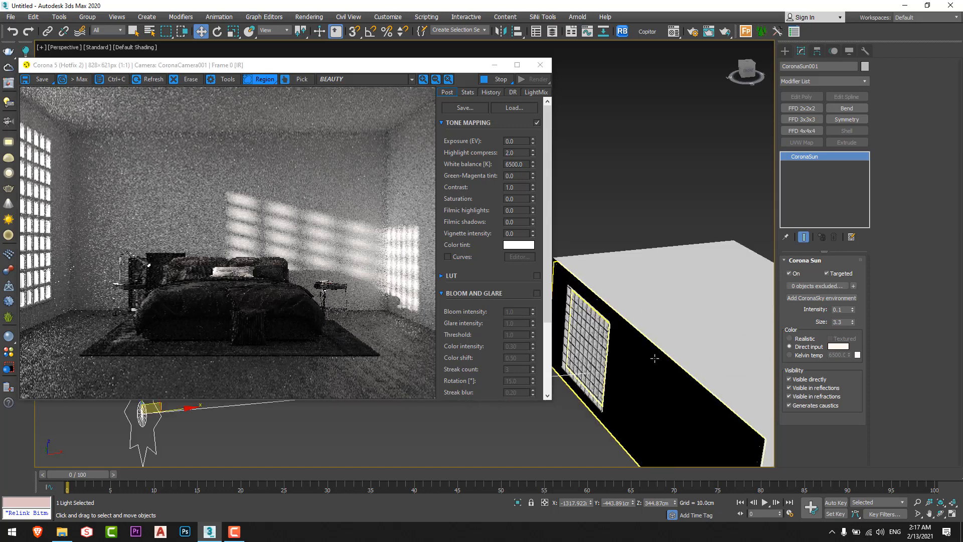
key(F3)
alt+middle_drag(647, 350, 625, 379)
click(676, 352)
key(z)
scroll(626, 379, up, 6)
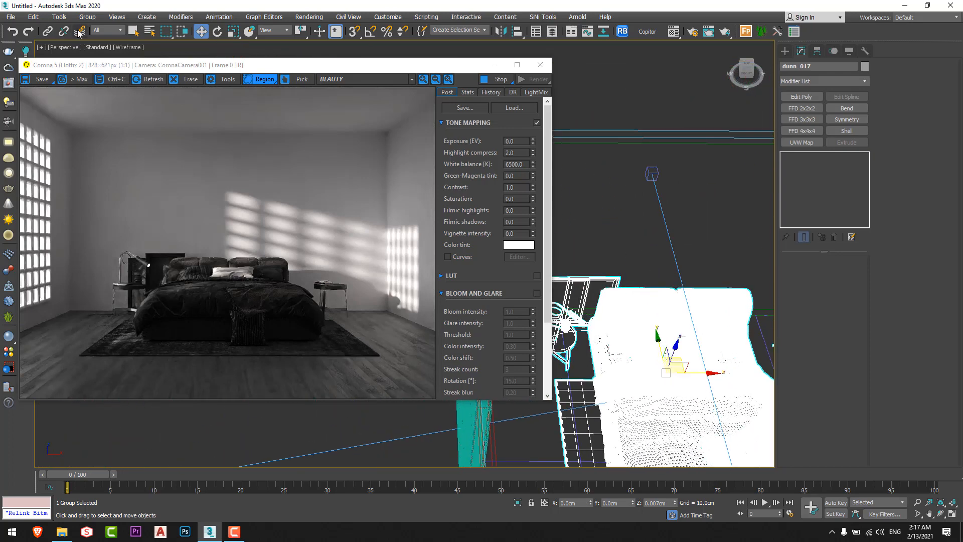
Open the bedroom furniture group so its individual objects can be edited
click(88, 16)
click(97, 60)
scroll(592, 285, up, 2)
middle_drag(597, 278, 640, 278)
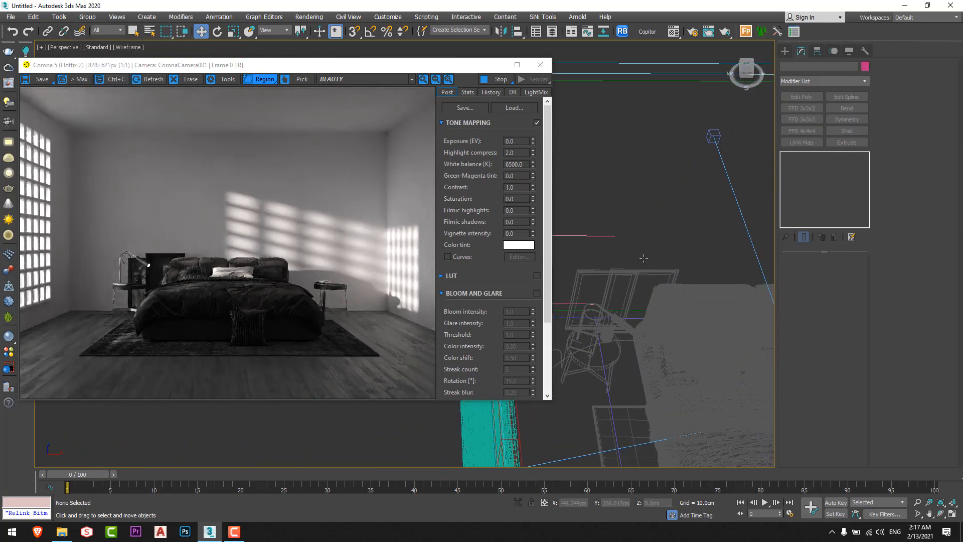
Select only the two picture frames beside the bed and scale them up uniformly
drag(643, 257, 620, 284)
key(r)
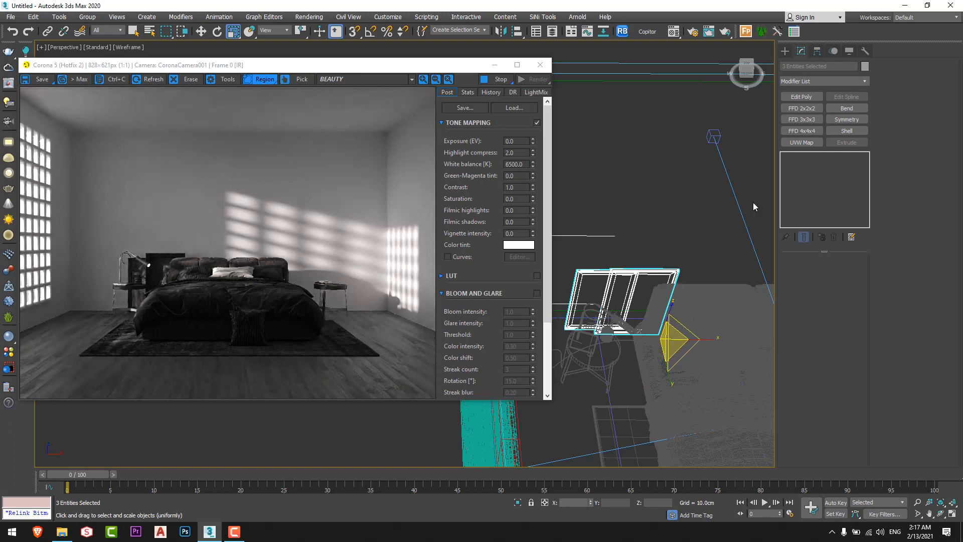
drag(677, 342, 683, 320)
key(ctrl+z)
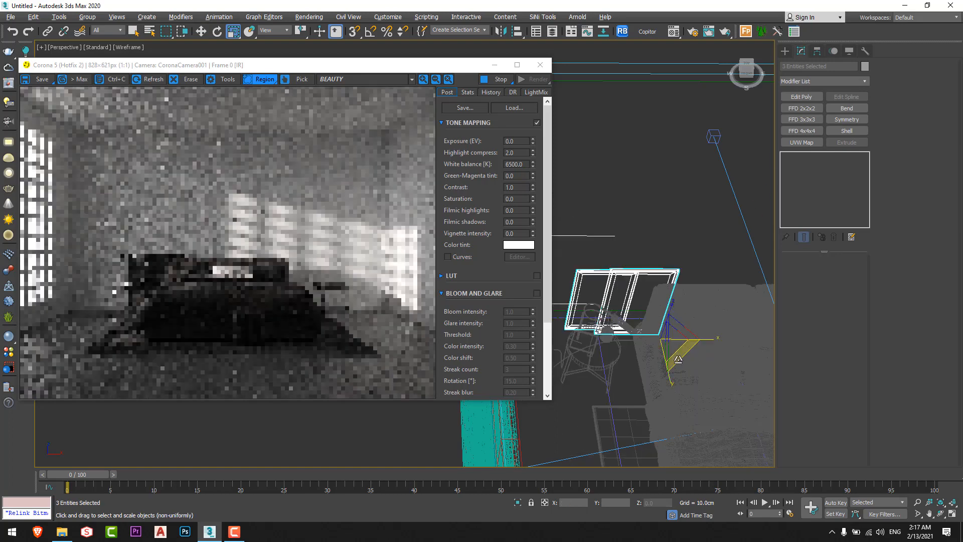
alt+click(614, 236)
drag(626, 304, 627, 256)
mouse_move(628, 261)
alt+middle_down()
mouse_move(642, 298)
mouse_move(632, 339)
mouse_move(673, 295)
mouse_move(658, 308)
alt+middle_up()
key(F3)
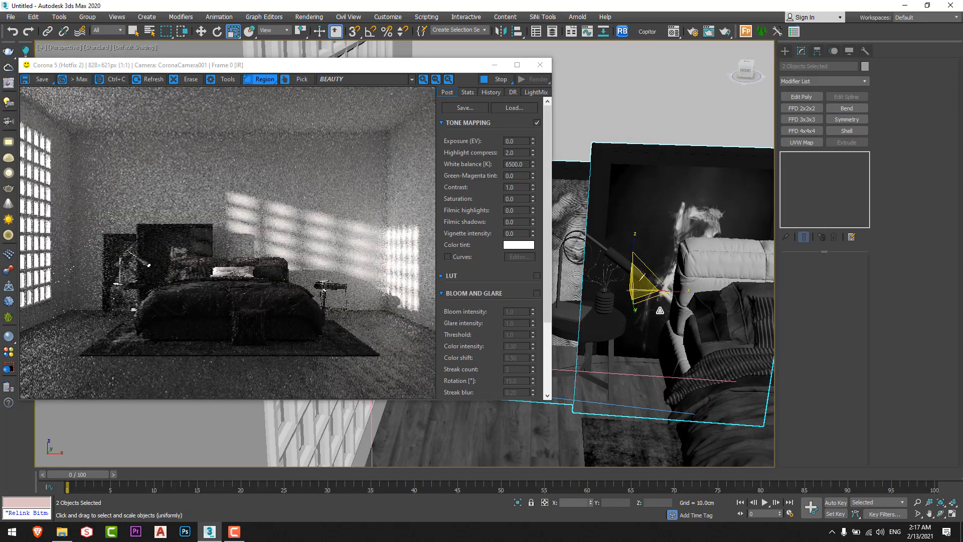
Align both frames to the floor plane on Z position only, current object Minimum to target object Maximum
key(w)
key(alt+a)
click(567, 434)
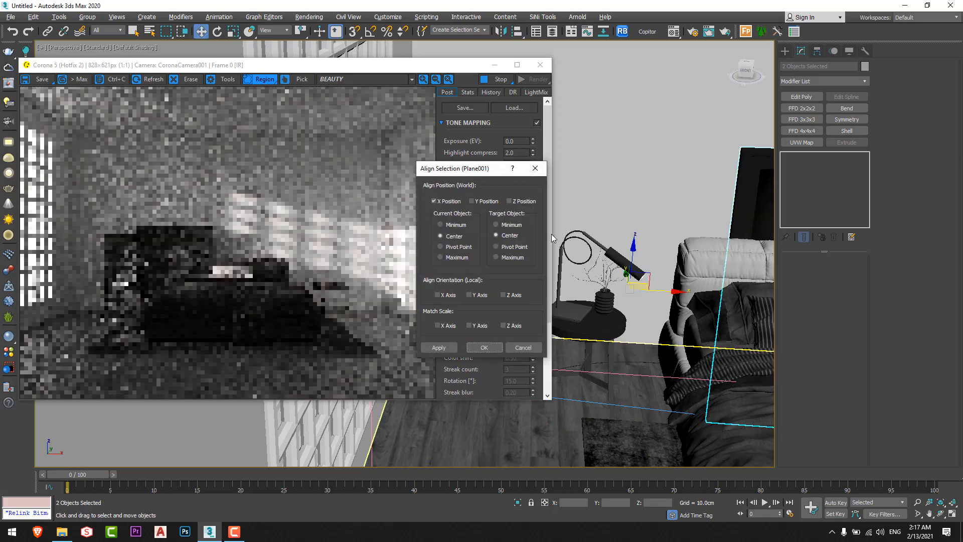
click(518, 202)
click(449, 202)
click(522, 201)
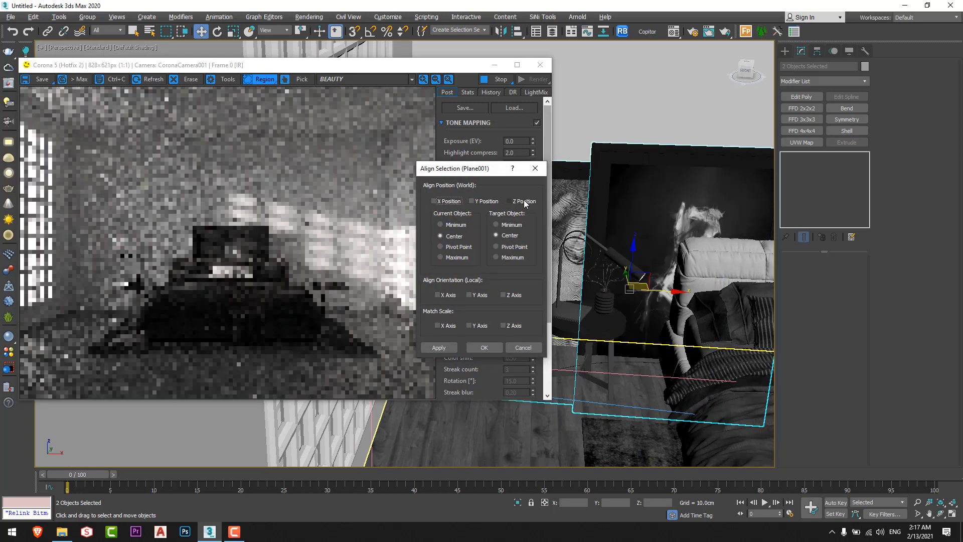
click(444, 226)
click(512, 257)
click(501, 349)
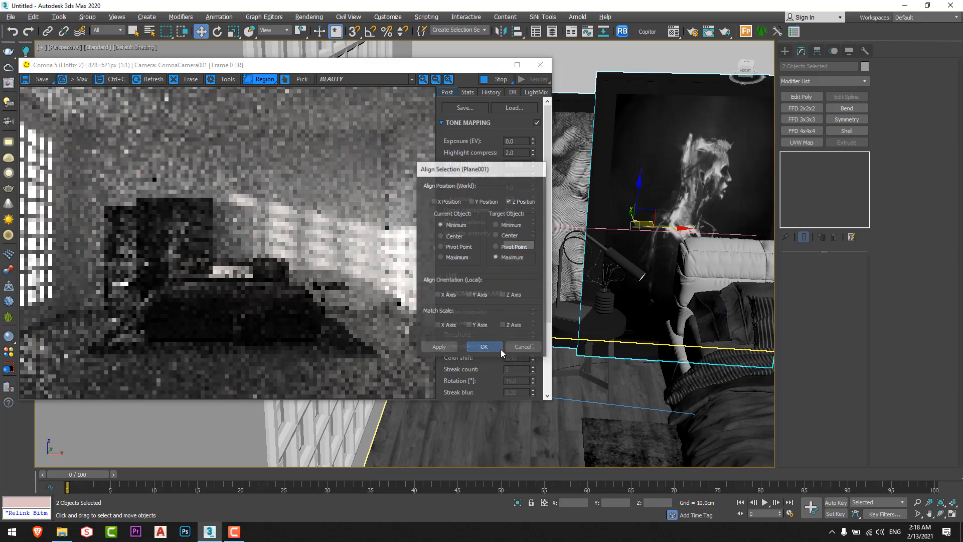
Center the pivot of the large portrait frame to the object
middle_drag(677, 304, 677, 357)
alt+middle_drag(677, 357, 704, 365)
click(693, 233)
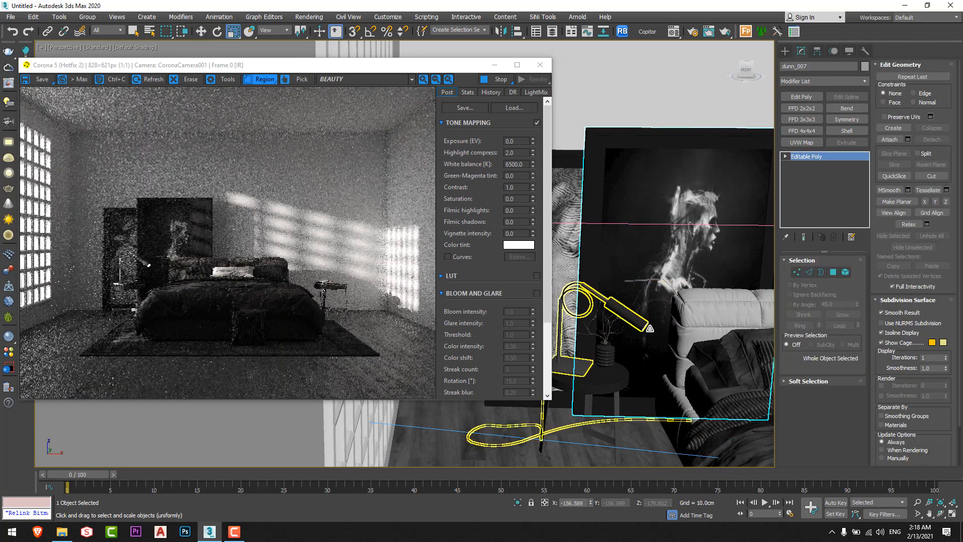
scroll(652, 326, down, 4)
alt+middle_drag(672, 324, 704, 319)
key(r)
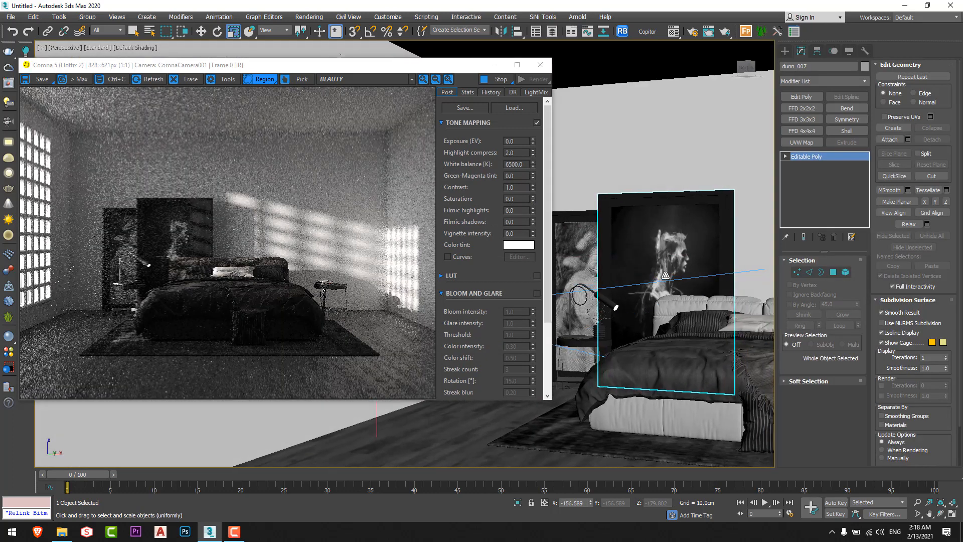
alt+middle_drag(616, 307, 634, 316)
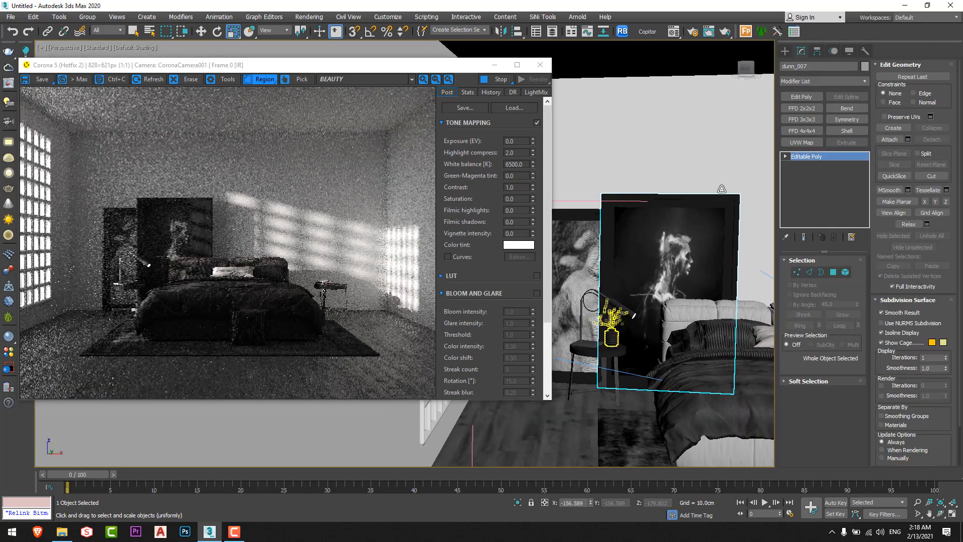
click(817, 50)
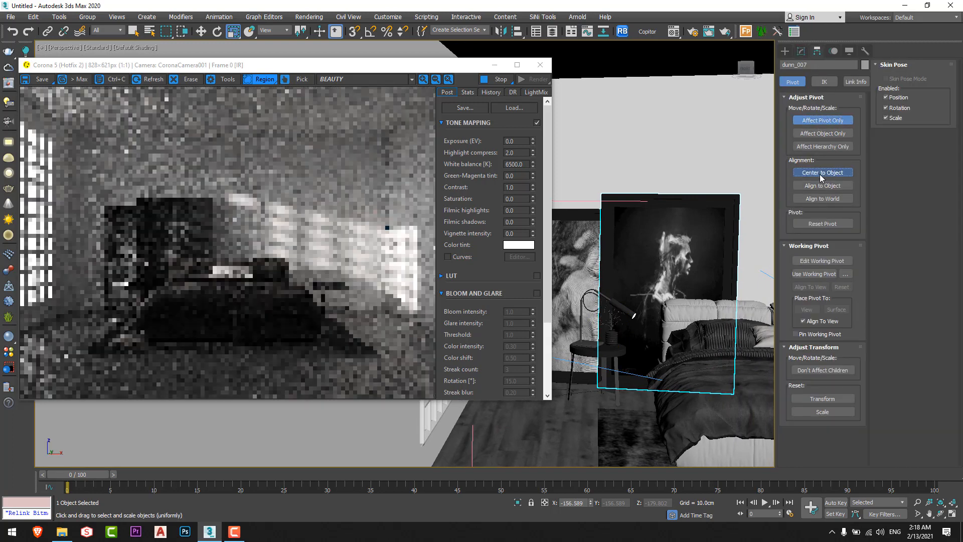
click(821, 174)
click(785, 50)
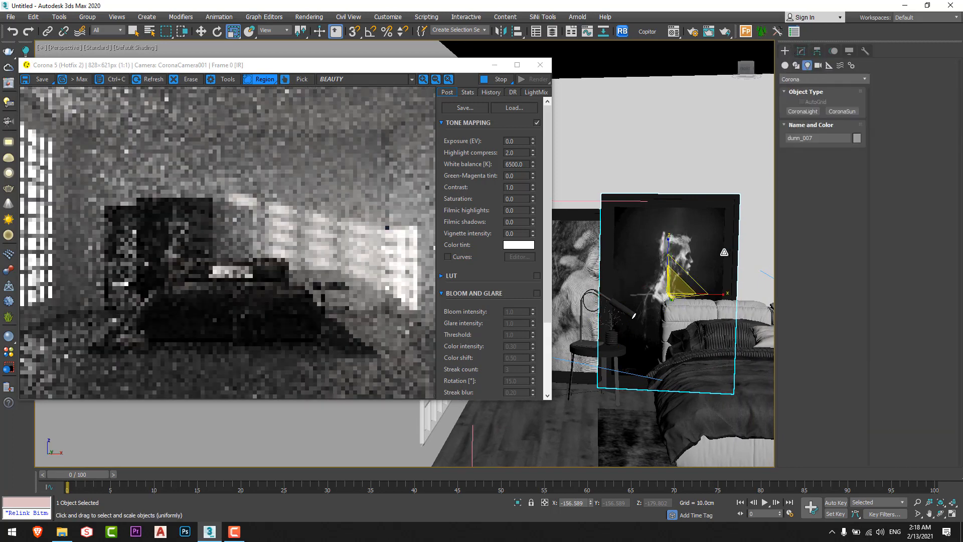
Scale the portrait frame up slightly and align it to the floor plane again
drag(676, 281, 675, 277)
key(w)
middle_drag(674, 281, 643, 302)
key(alt+a)
click(574, 415)
click(489, 347)
Move the portrait frame about 42 cm along positive X, further behind the bed
scroll(643, 296, up, 1)
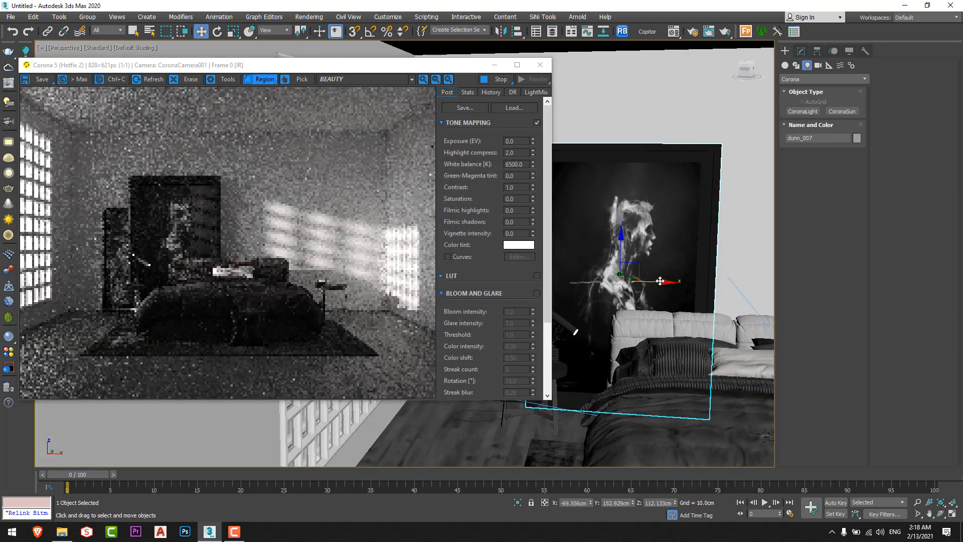
drag(658, 282, 714, 285)
middle_drag(655, 293, 741, 276)
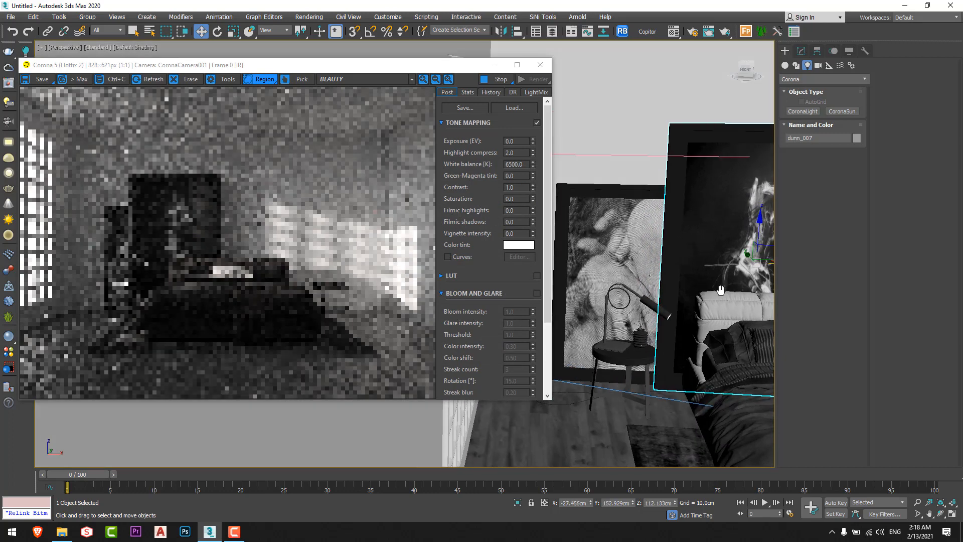
Center the pivot of the smaller picture frame behind the side table to the object
click(634, 279)
middle_drag(633, 278, 679, 296)
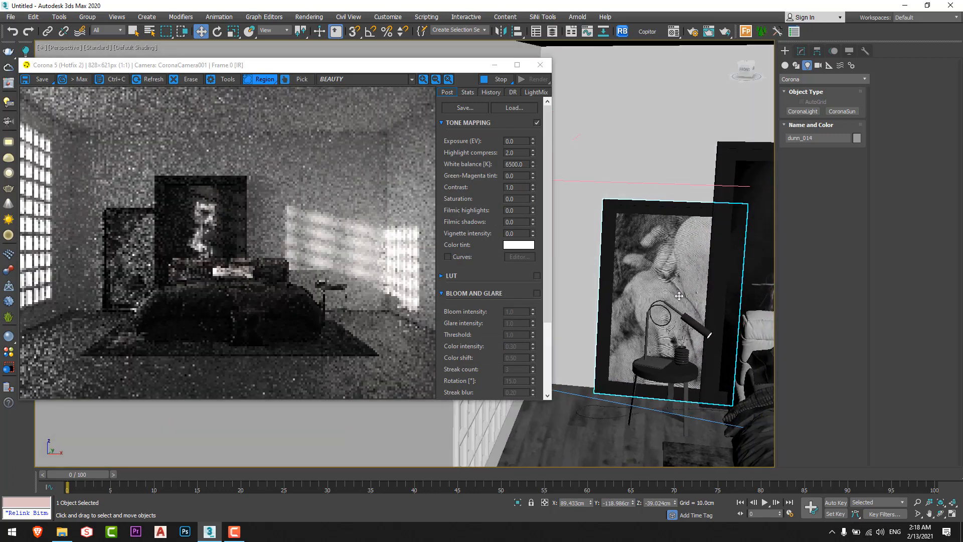
scroll(641, 300, down, 2)
alt+middle_drag(601, 290, 671, 338)
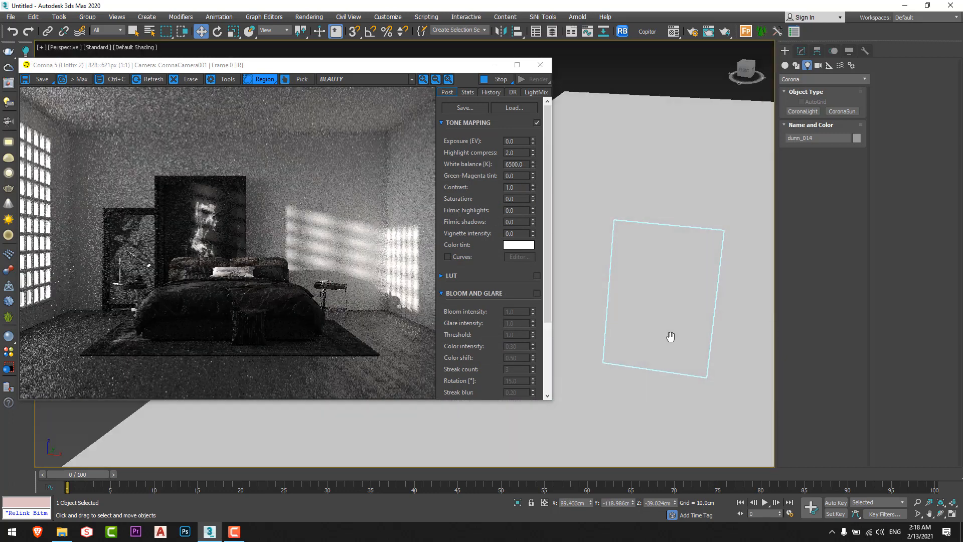
scroll(692, 318, up, 1)
key(F3)
scroll(702, 317, up, 1)
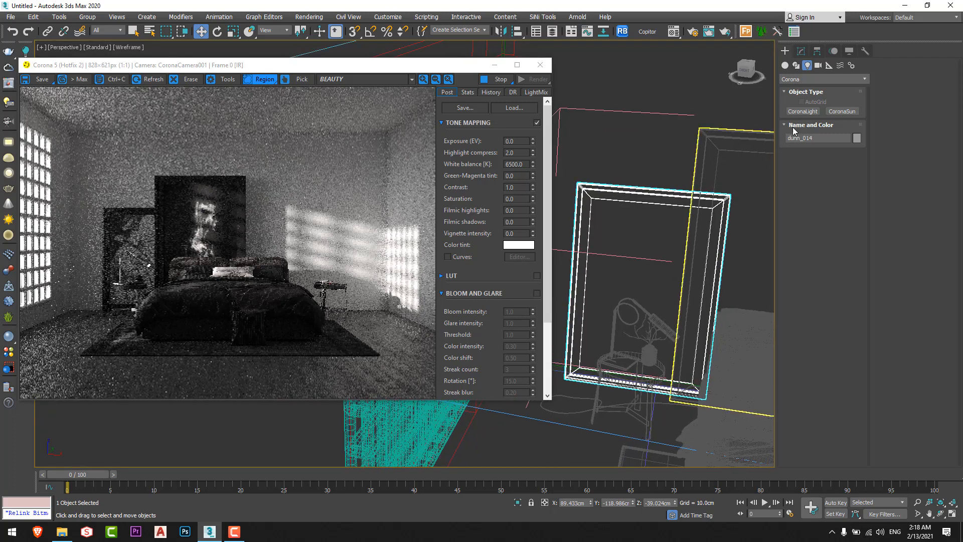
click(817, 51)
click(827, 124)
click(828, 173)
click(823, 121)
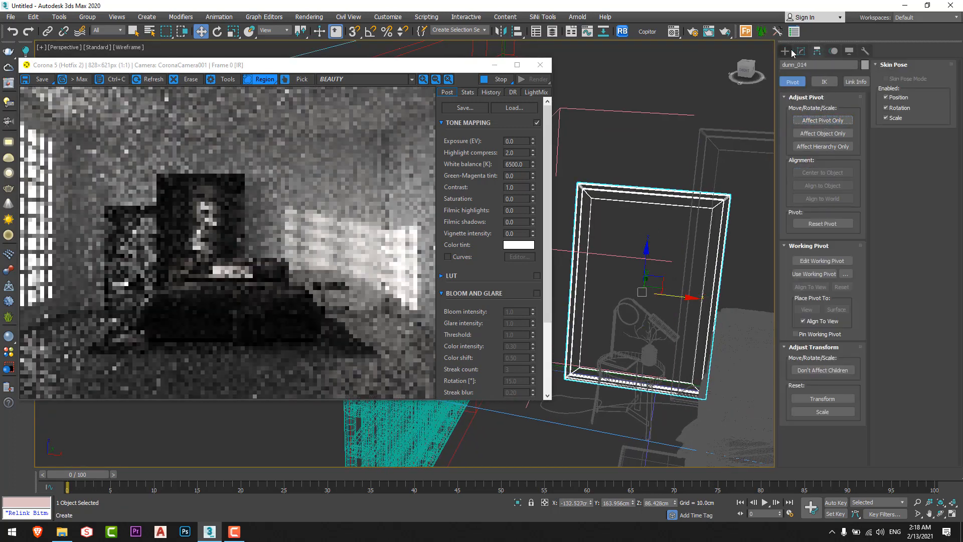
click(786, 50)
Move the smaller picture frame about 11 cm along negative X, toward the window wall
key(F3)
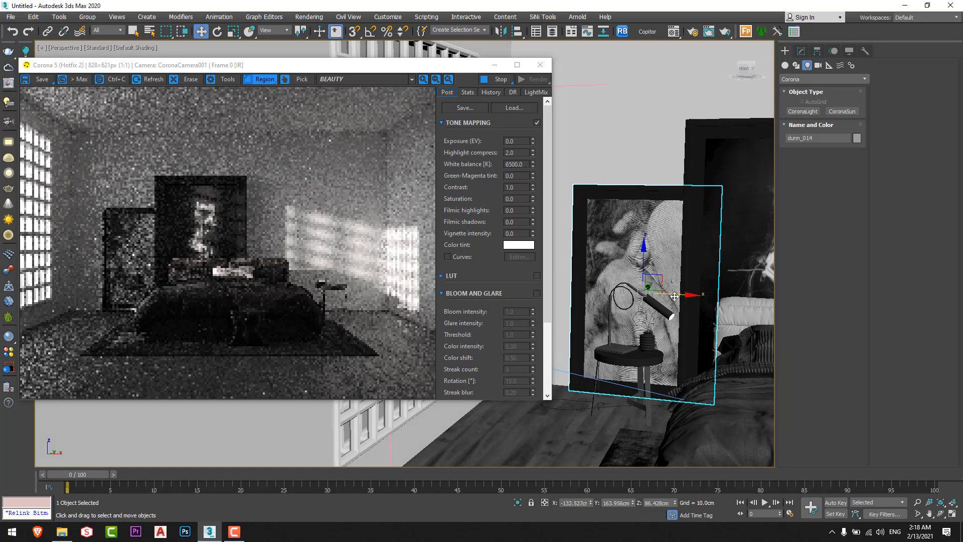
drag(674, 297, 663, 294)
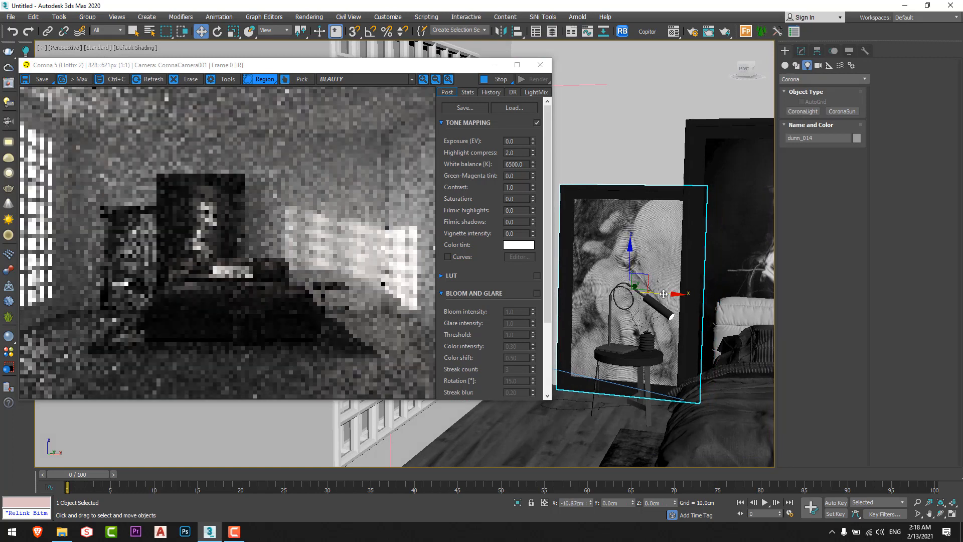
middle_drag(698, 287, 648, 275)
Add the portrait frame to the selection and close the open furniture group
ctrl+click(663, 231)
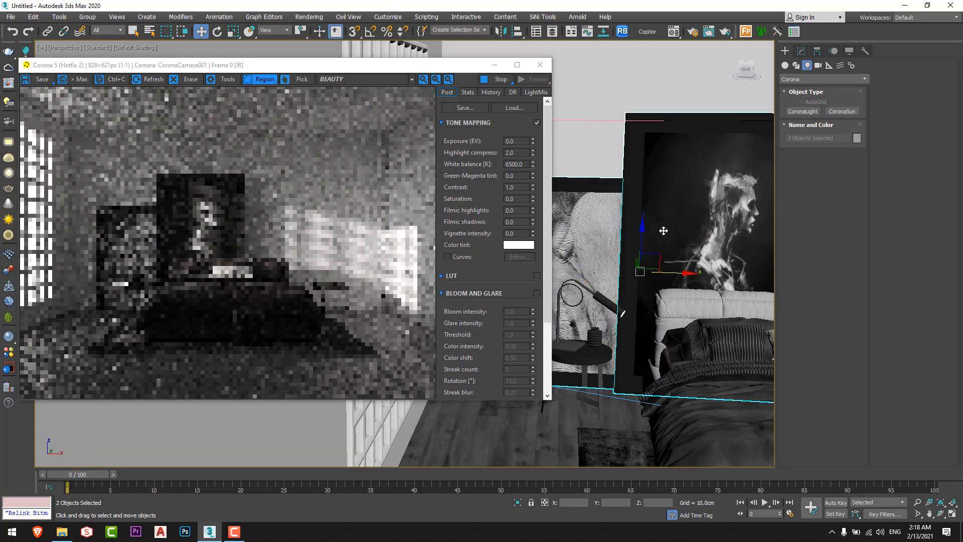
key(alt+w)
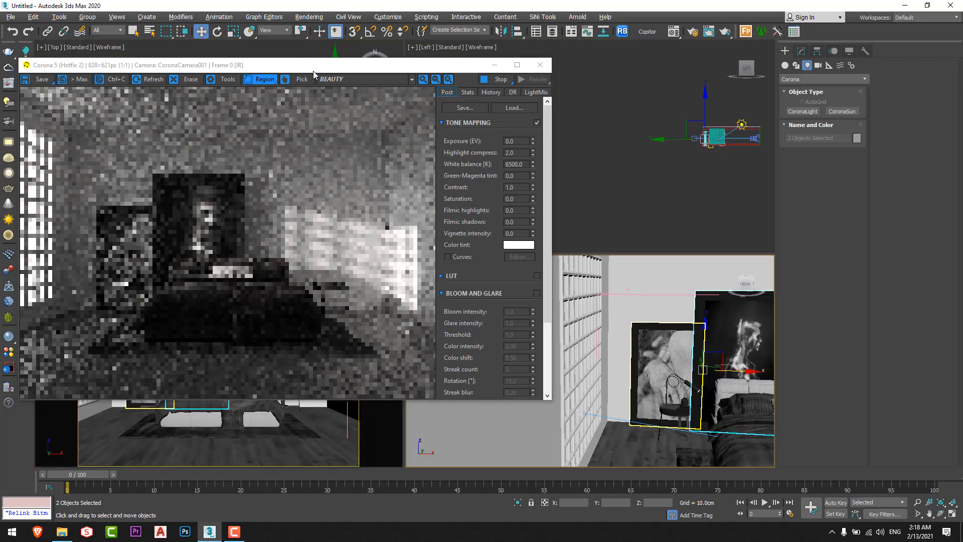
drag(313, 71, 306, 279)
click(87, 16)
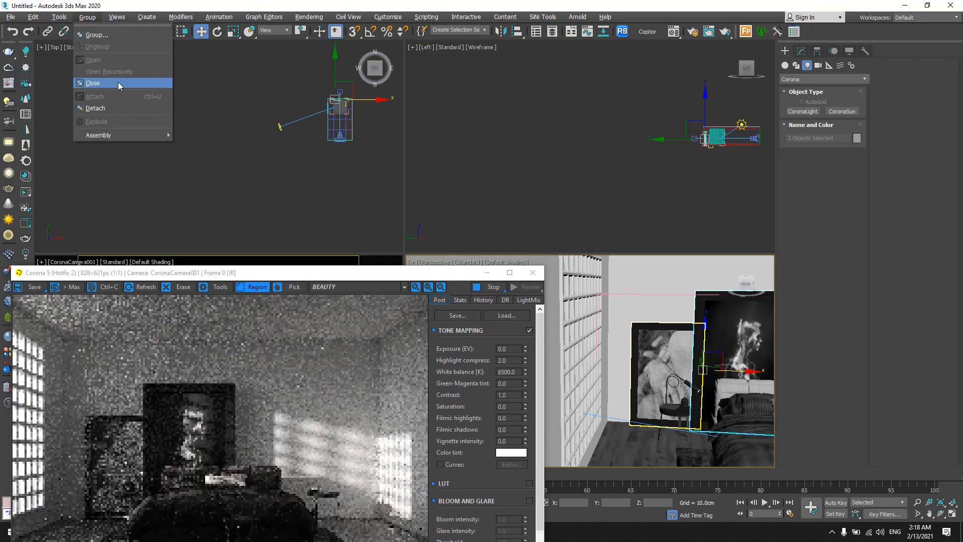
click(119, 85)
Move the furniture group in the Top view to about Y 10.28 cm, snapping the smaller frame's back corner to the back wall
key(z)
key(alt+w)
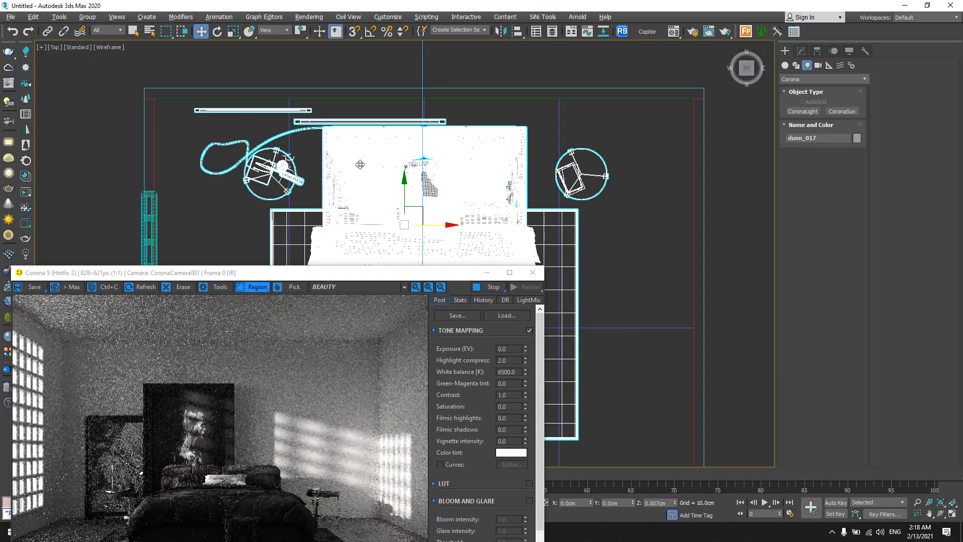
drag(403, 190, 403, 193)
scroll(198, 117, up, 4)
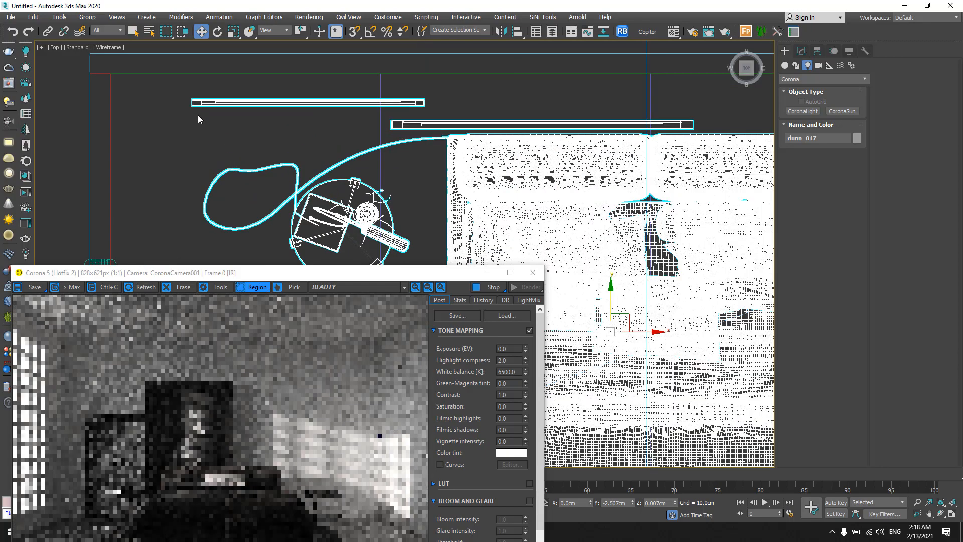
scroll(193, 105, up, 3)
key(s)
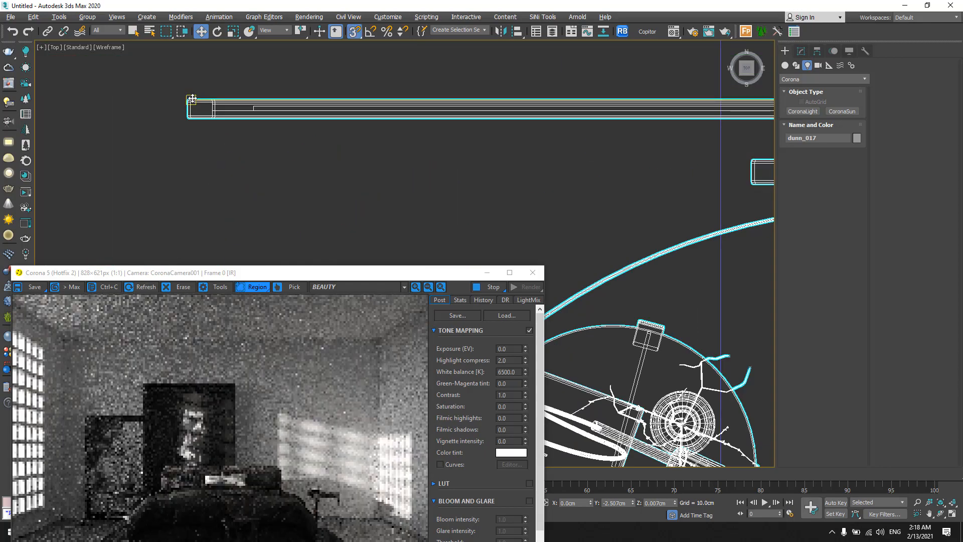
scroll(192, 127, down, 4)
drag(190, 101, 78, 81)
key(s)
Return to the maximized Perspective view and set the render's tone mapping to exposure 0.5 and contrast 3
key(alt+w)
middle_click(610, 307)
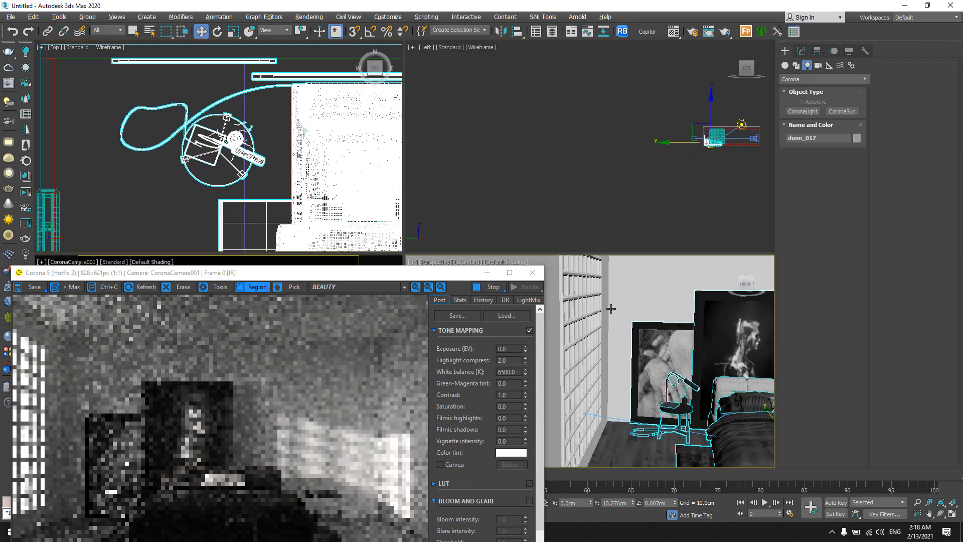
key(alt+w)
drag(273, 275, 301, 110)
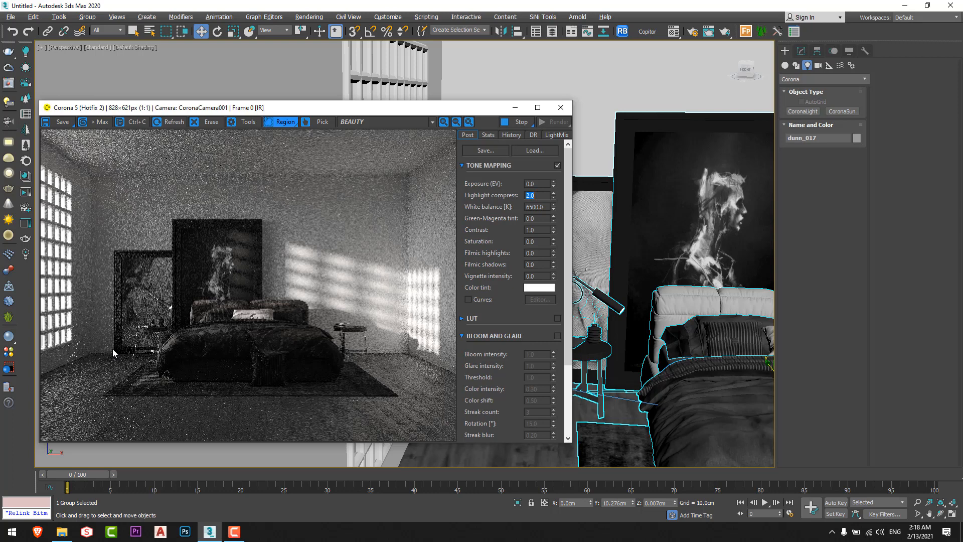
click(498, 187)
text(0.5)
key(Return)
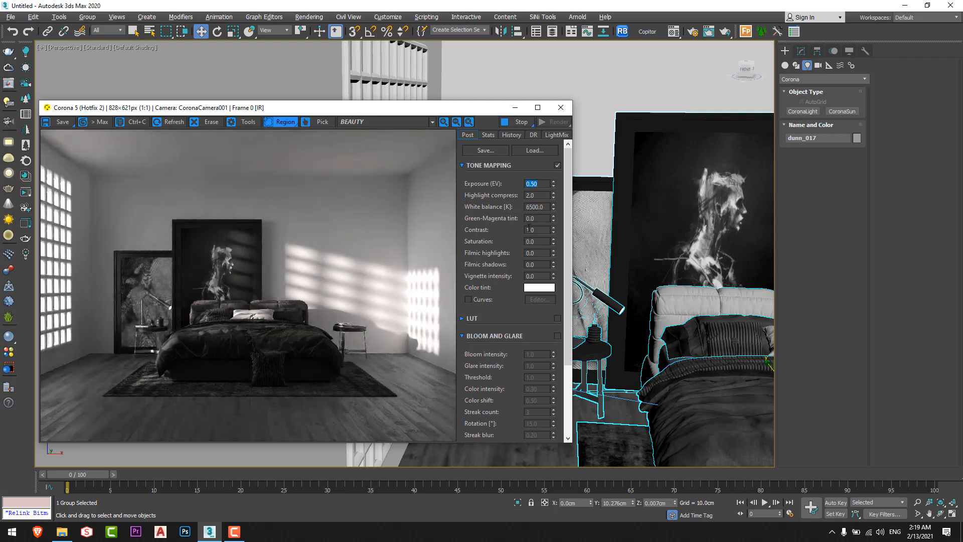
click(538, 230)
text(3)
key(Return)
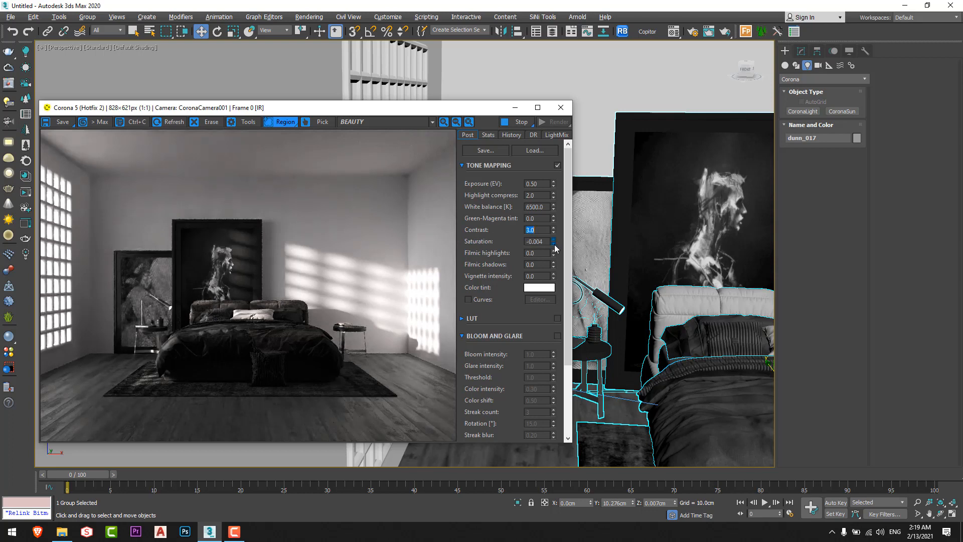
mouse_move(553, 240)
mouse_down()
mouse_move(559, 226)
mouse_move(558, 246)
mouse_up()
Enable the LUT for the render and choose the Adanmq_Ca...SC_S315_n5 preset
click(559, 320)
click(462, 319)
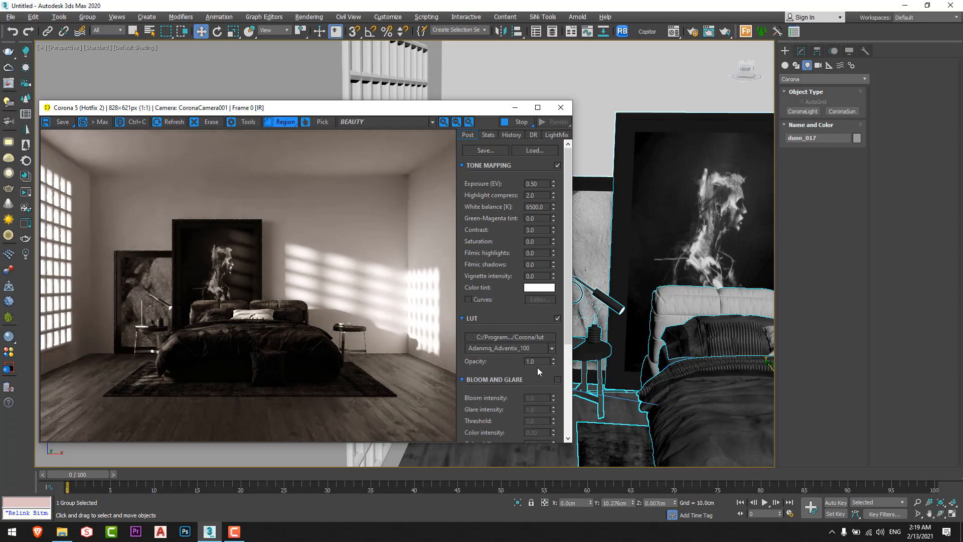
click(551, 348)
scroll(551, 379, down, 3)
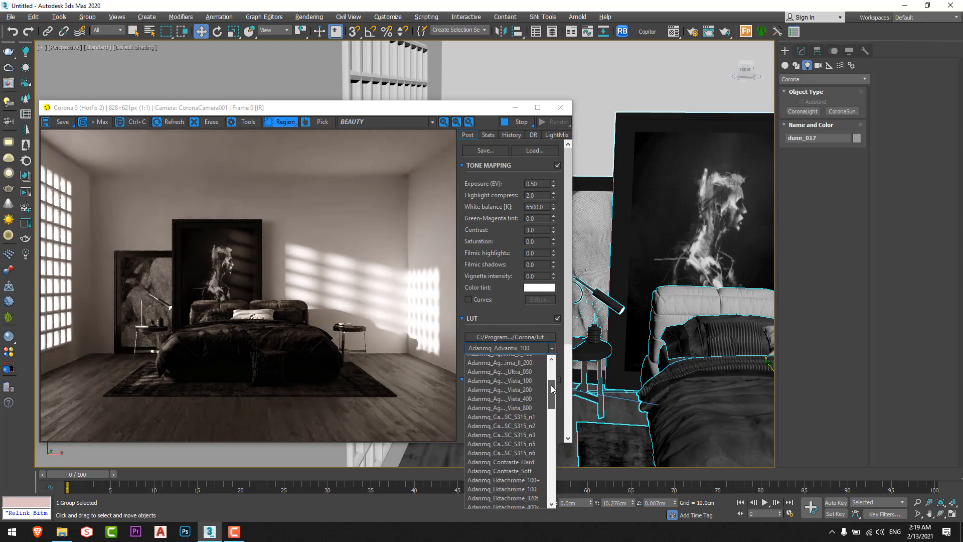
click(501, 444)
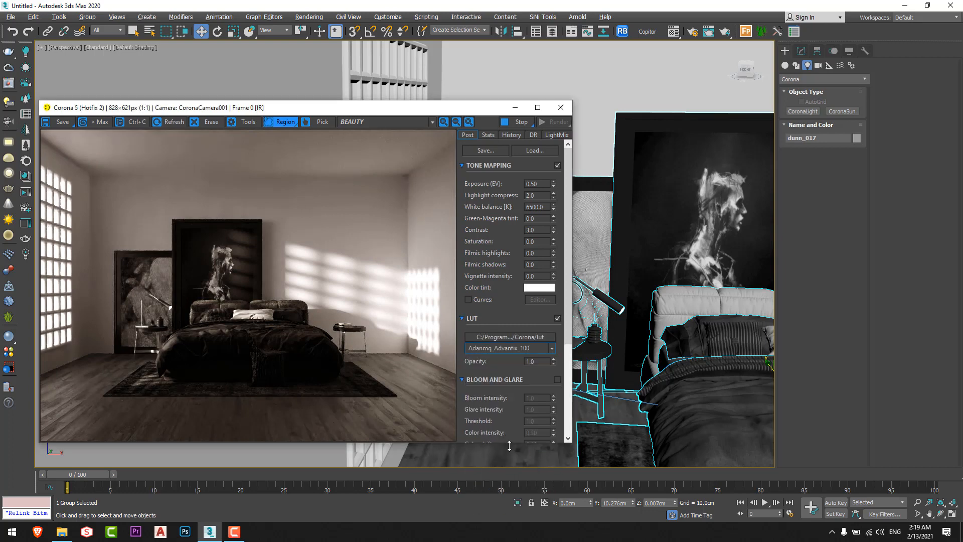
Set the LUT opacity to 0.5
click(546, 362)
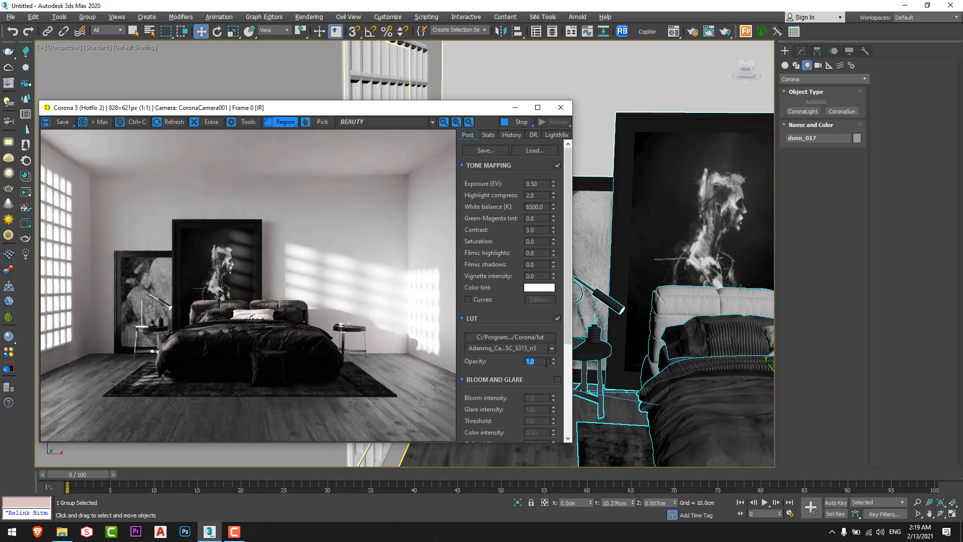
text(.5)
key(Return)
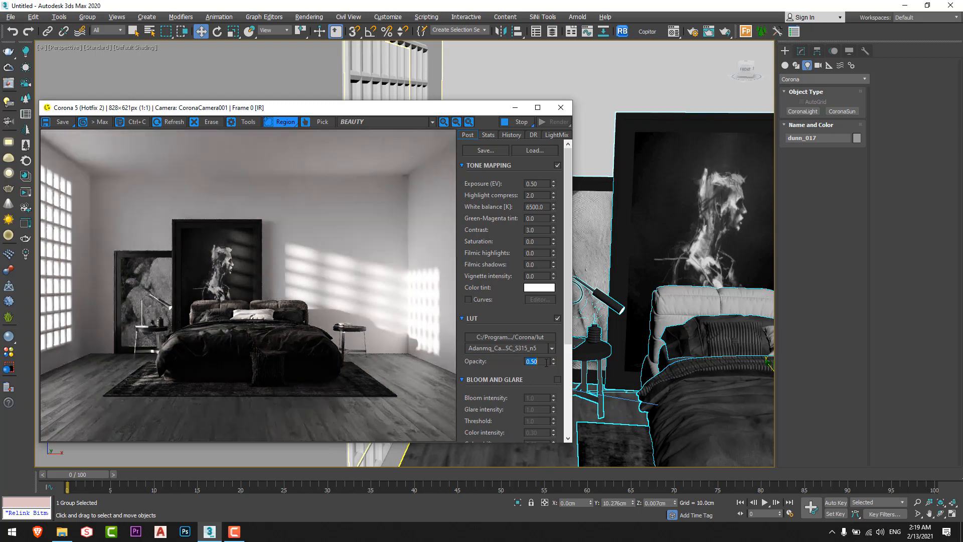
Compare the render with the LUT switched off and on
click(557, 319)
click(557, 319)
click(557, 318)
click(557, 318)
click(556, 319)
click(557, 318)
click(557, 318)
click(557, 319)
click(556, 319)
Change the render's LUT preset to GroundControl_LoCon
click(543, 346)
drag(368, 111, 369, 77)
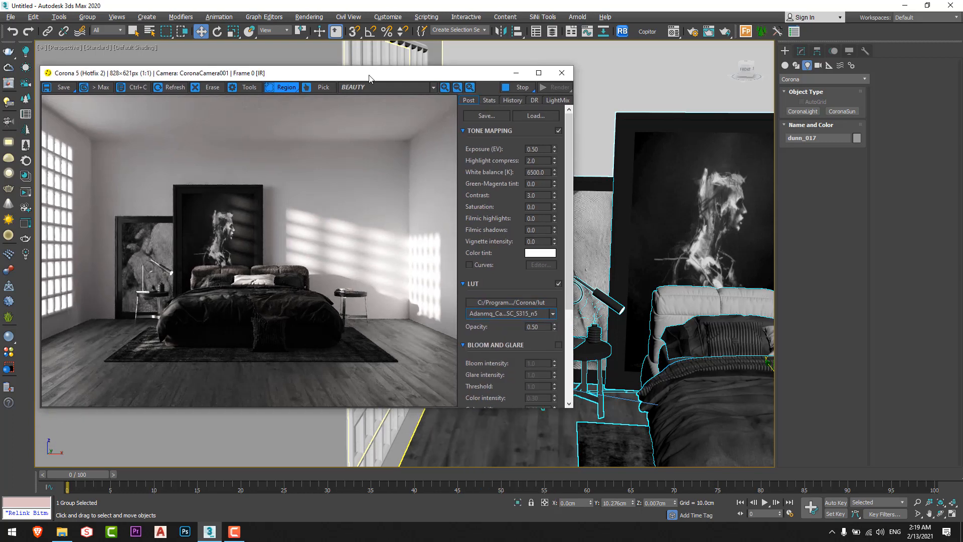
scroll(509, 397, down, 8)
drag(547, 485, 552, 468)
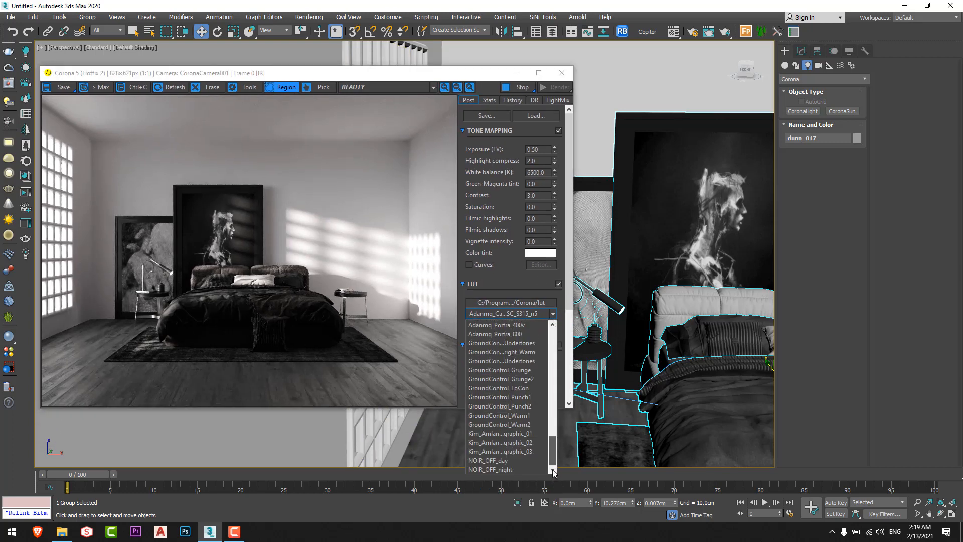
click(530, 407)
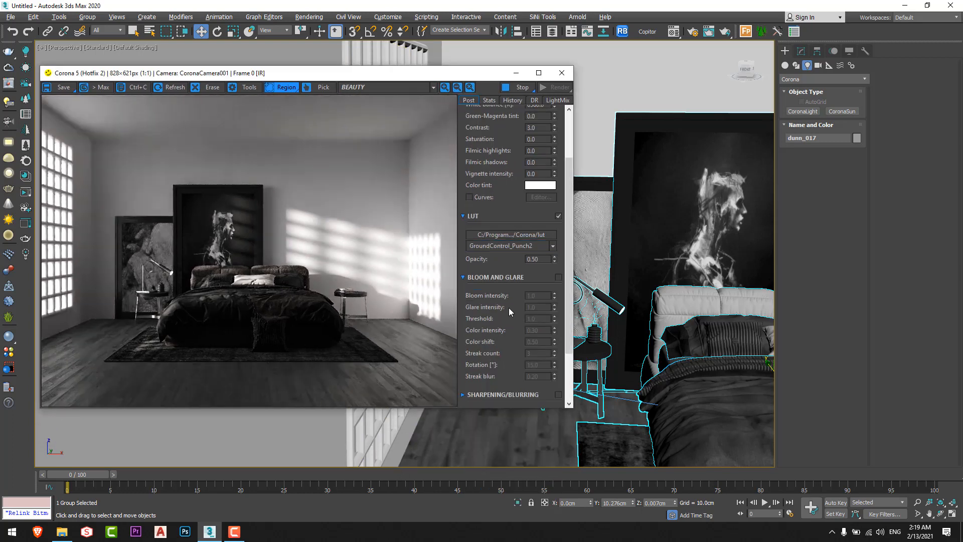
scroll(540, 249, up, 1)
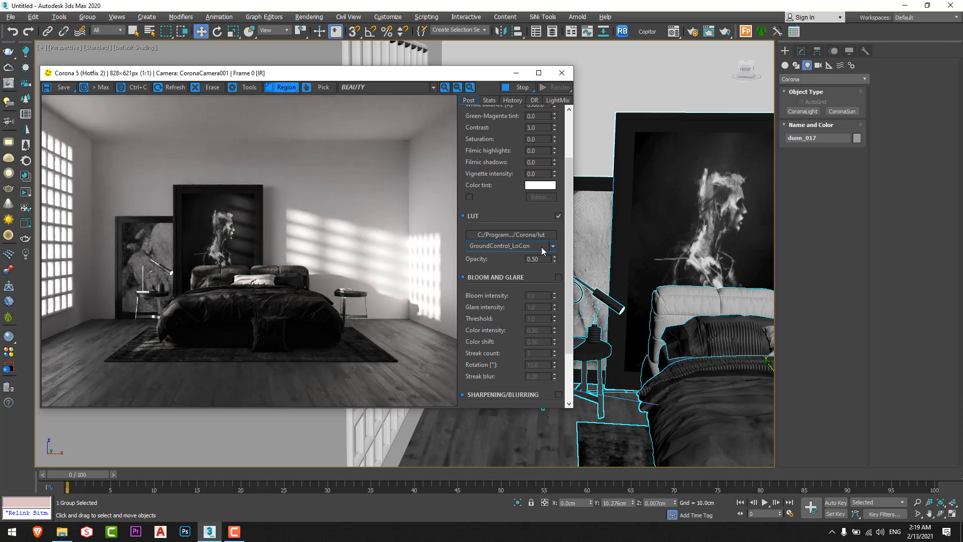
scroll(542, 251, down, 1)
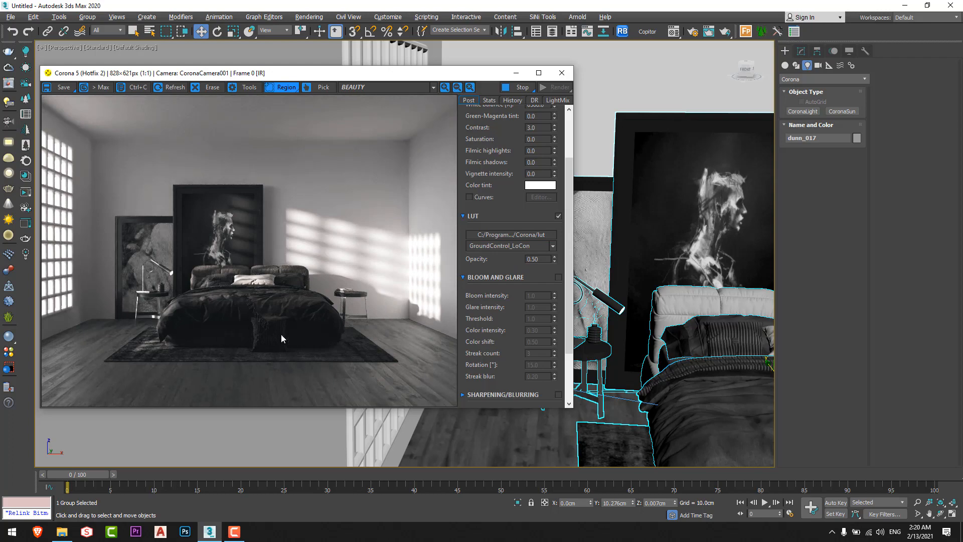
Open the furniture group and select the rug under the bed
scroll(656, 346, up, 6)
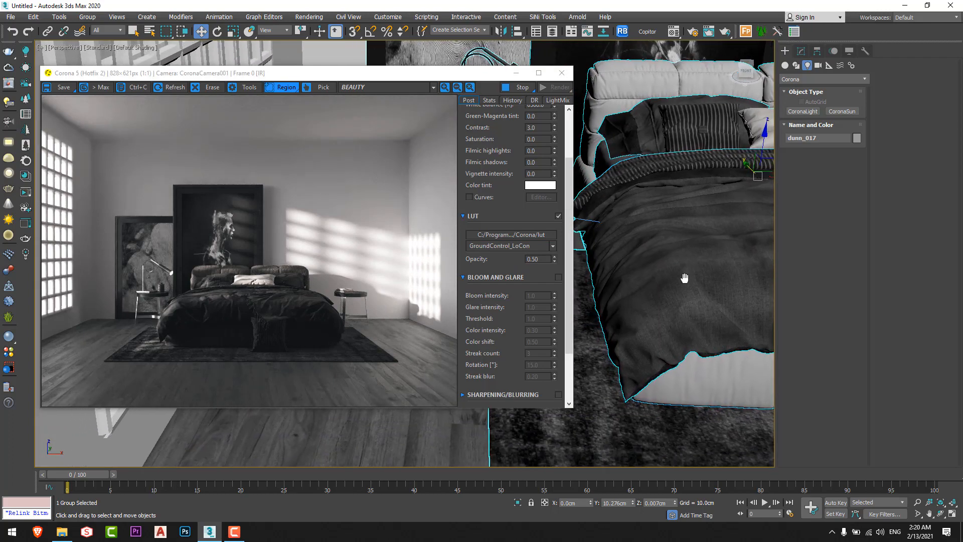
click(87, 16)
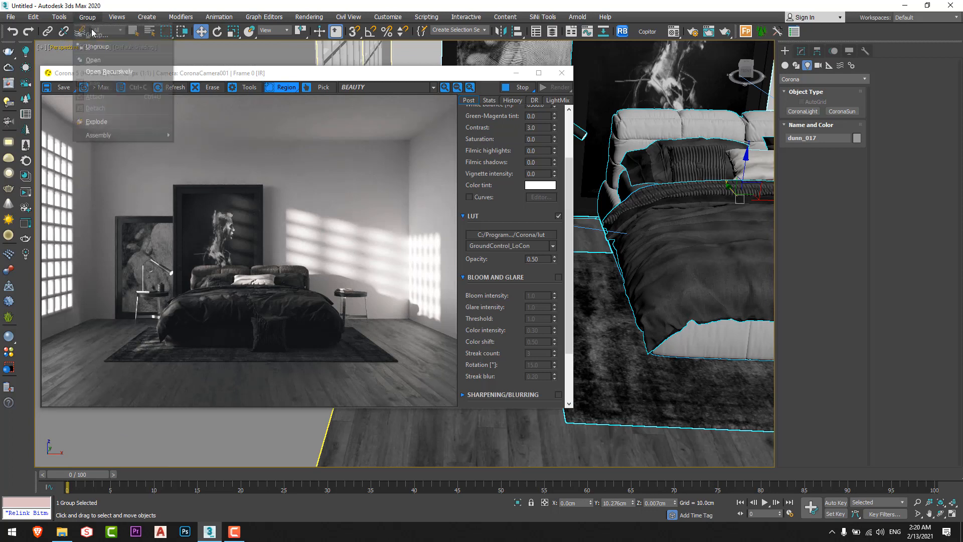
click(110, 64)
click(606, 387)
alt+middle_drag(607, 387, 596, 361)
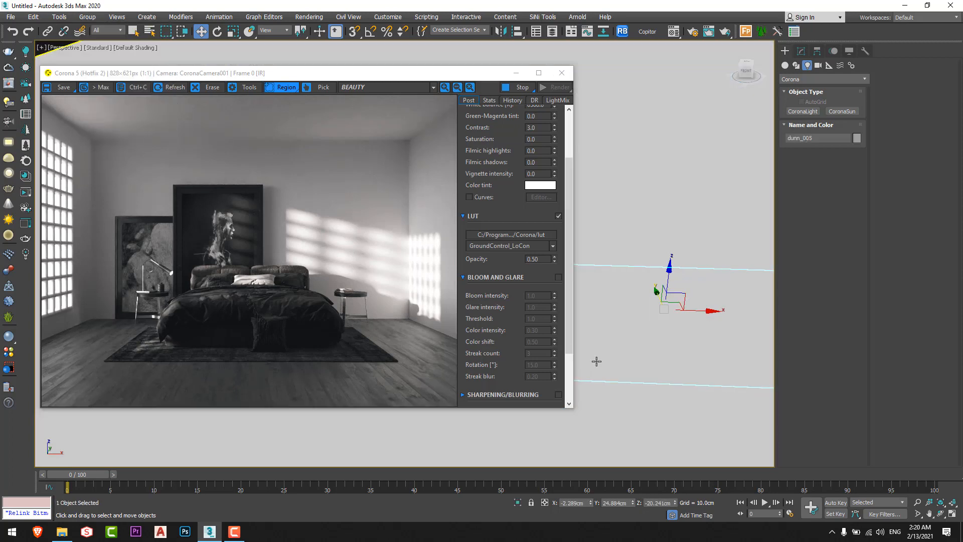
drag(381, 75, 155, 76)
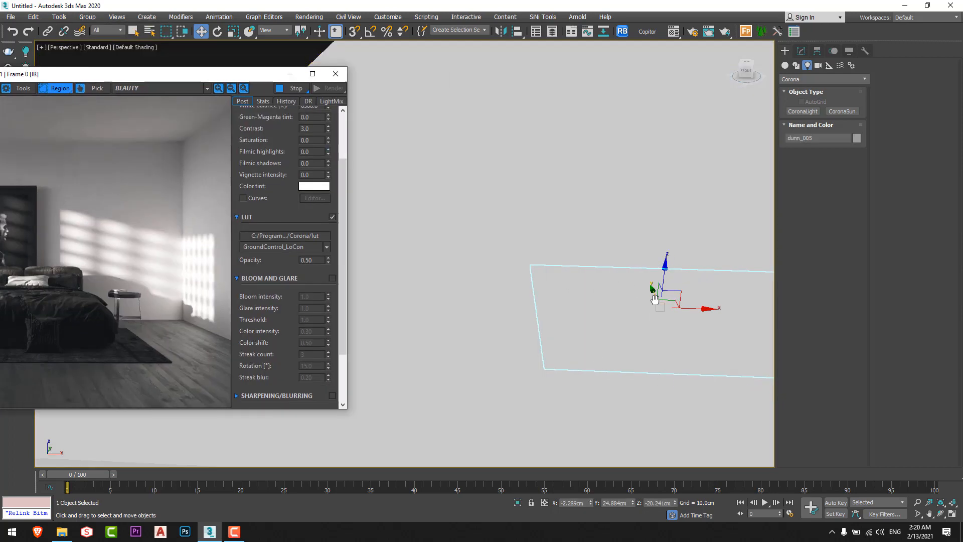
Display the Perspective view in wireframe and scale the rug up uniformly around the bed
scroll(558, 300, down, 2)
key(F3)
alt+middle_drag(557, 300, 531, 351)
scroll(548, 305, down, 2)
key(r)
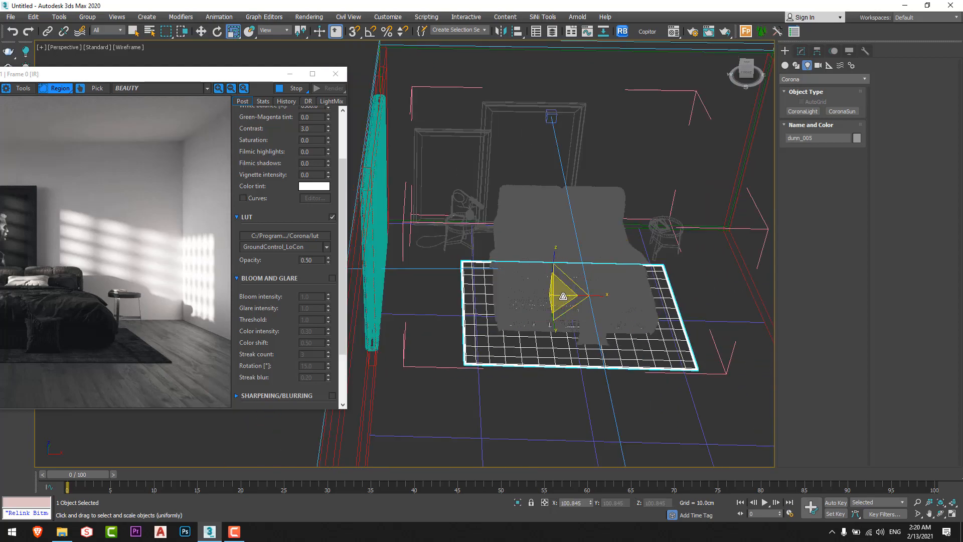
mouse_move(563, 296)
mouse_down()
mouse_move(568, 284)
mouse_move(543, 273)
mouse_move(562, 309)
mouse_up()
key(w)
key(r)
Shift the enlarged rug slightly along X and close the furniture group
drag(200, 74, 284, 42)
key(w)
drag(580, 306, 575, 306)
drag(200, 42, 223, 39)
click(87, 17)
click(96, 82)
middle_drag(680, 319, 724, 329)
scroll(645, 291, up, 3)
middle_drag(645, 290, 662, 320)
alt+middle_drag(662, 320, 636, 308)
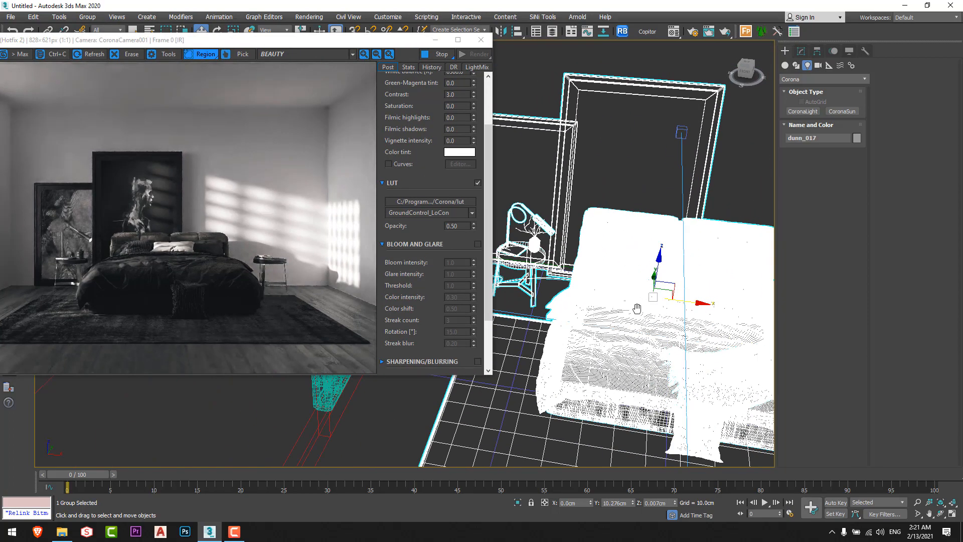
drag(121, 44, 201, 53)
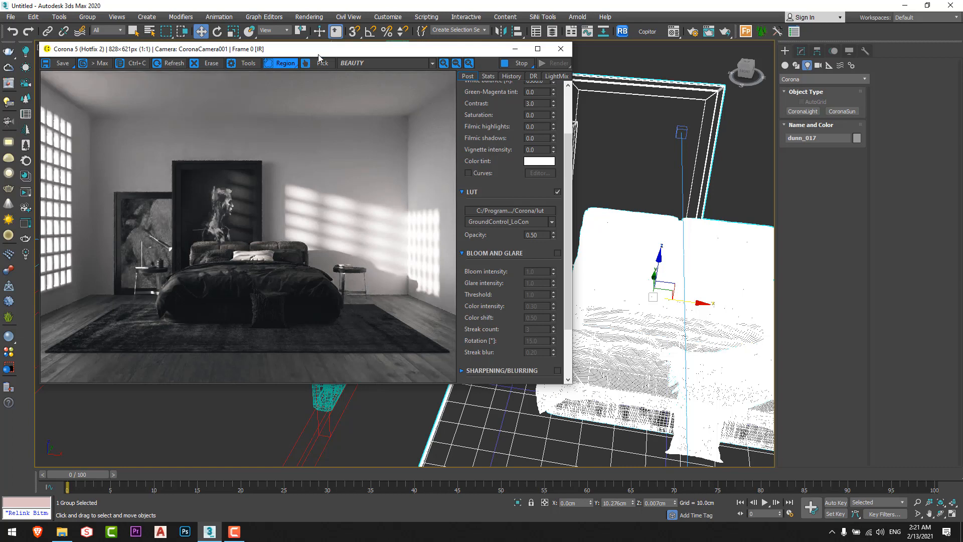
drag(318, 56, 308, 54)
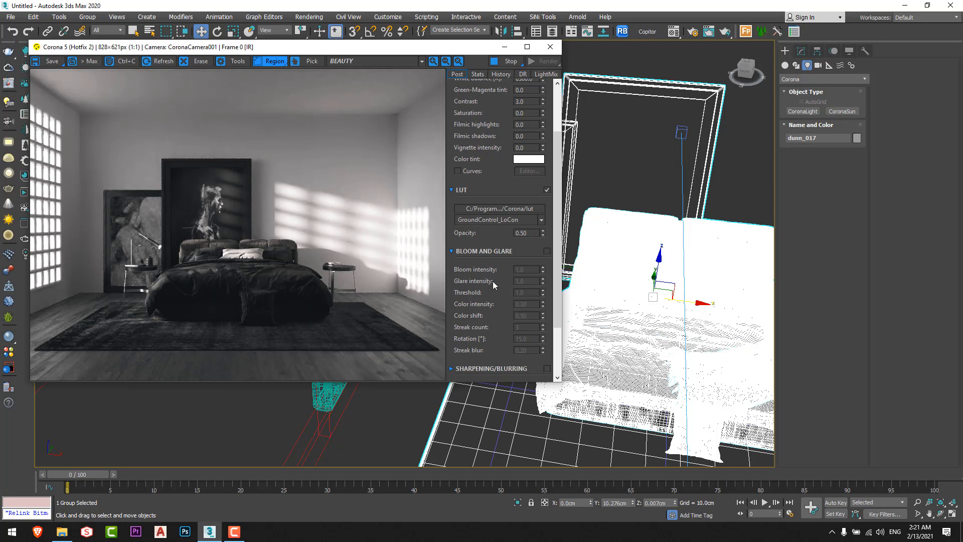
Create a disk-shaped CoronaLight with a radius of about 36 cm in the Top view, on the camera axis beyond the foot of the bed
drag(362, 48, 174, 91)
middle_click(273, 123)
key(alt+w)
middle_click(272, 111)
key(alt+w)
scroll(405, 123, down, 6)
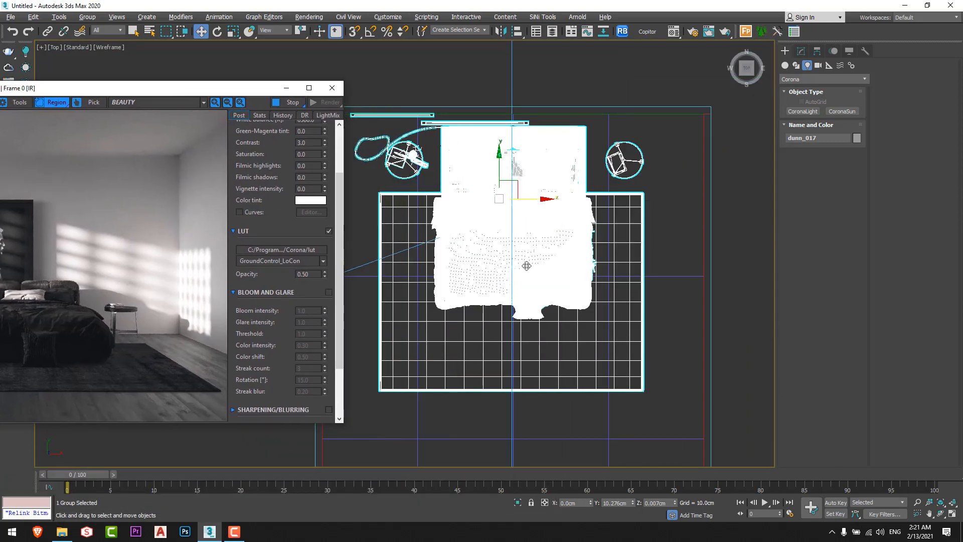
scroll(527, 266, down, 3)
middle_drag(526, 265, 515, 219)
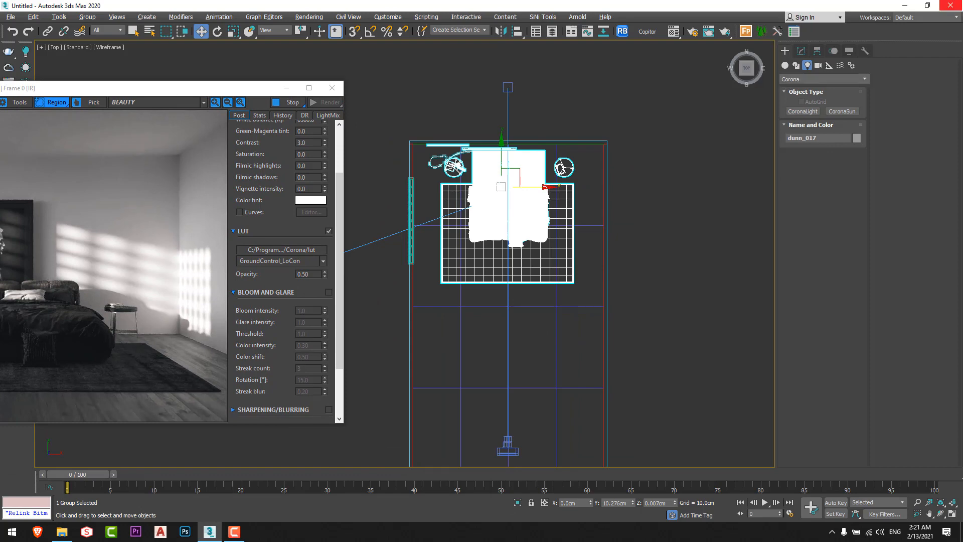
click(815, 112)
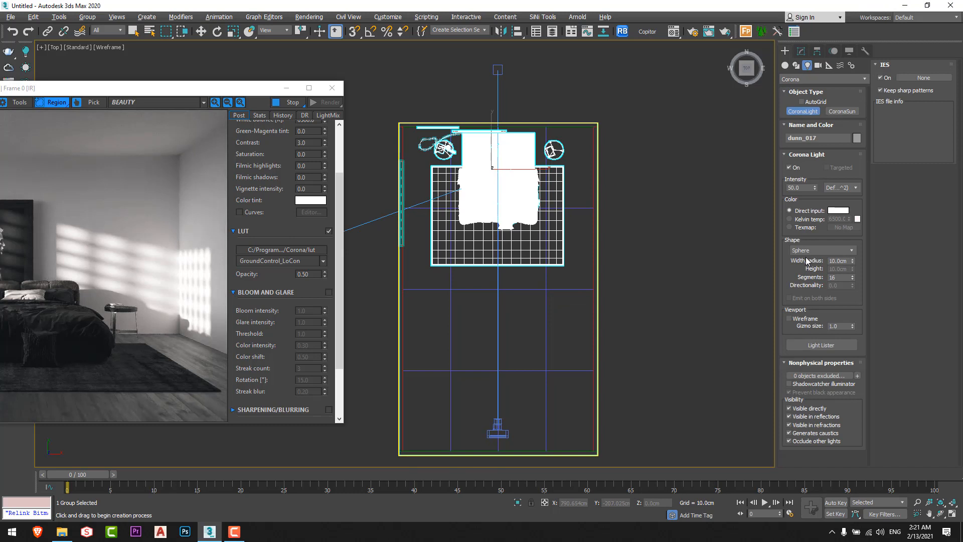
click(822, 250)
click(806, 273)
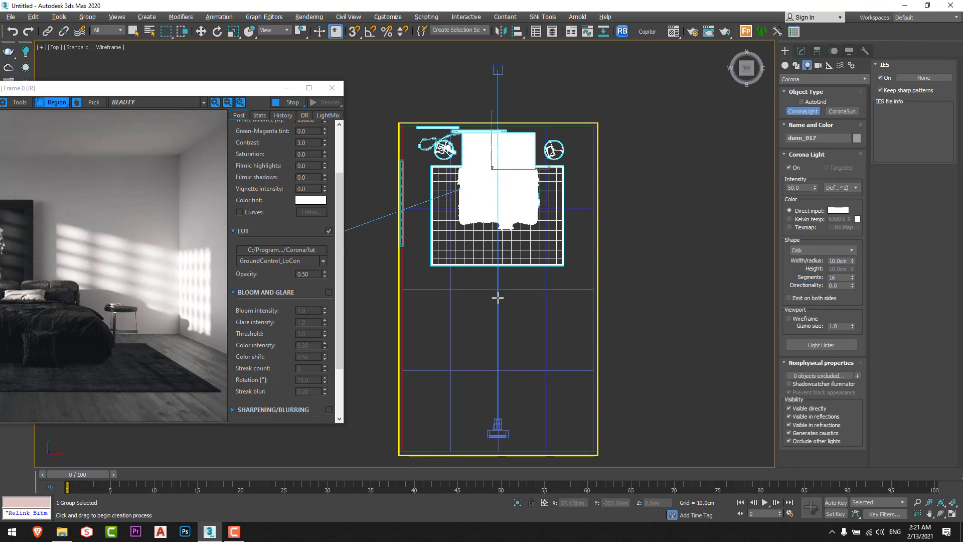
click(498, 290)
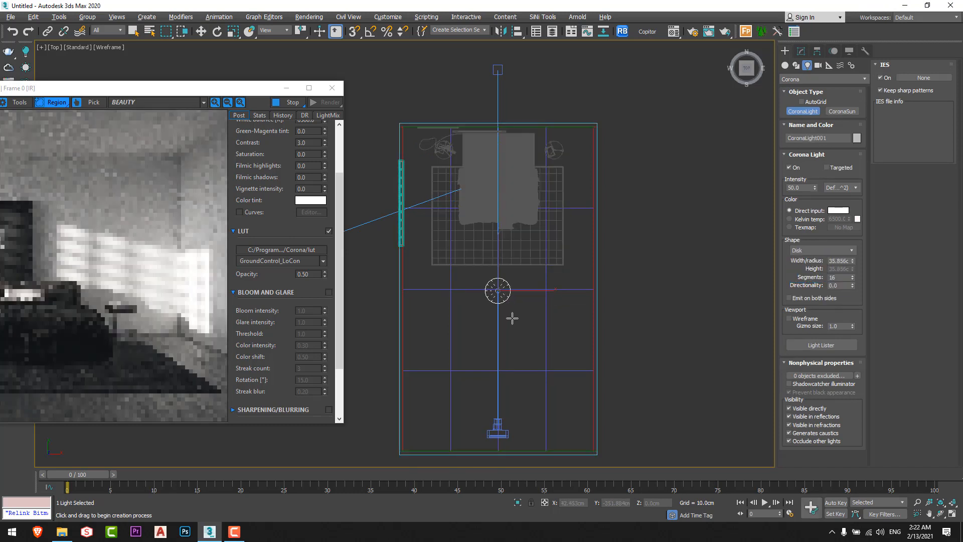
Raise the disk light in the Left view to about Z 218.8 cm, just below the ceiling
key(w)
key(l)
scroll(609, 213, up, 10)
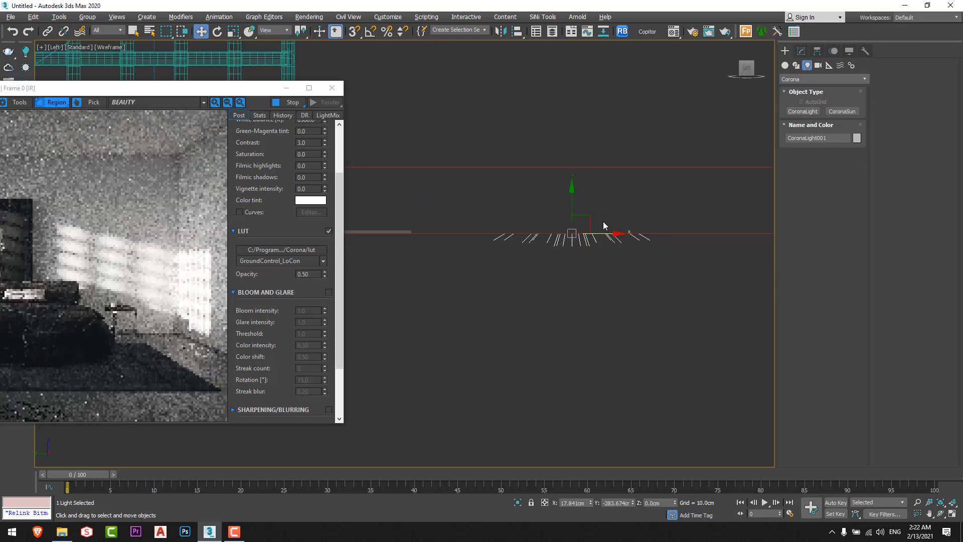
scroll(603, 222, down, 4)
middle_drag(603, 223, 643, 299)
drag(638, 273, 638, 150)
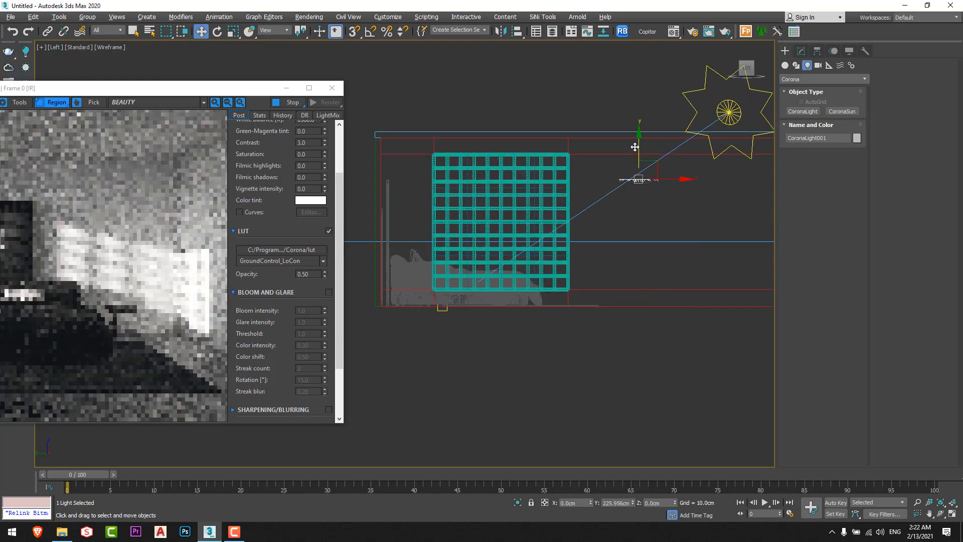
Inspect the disk light in the render and set its radius to 12 cm
drag(117, 93, 287, 86)
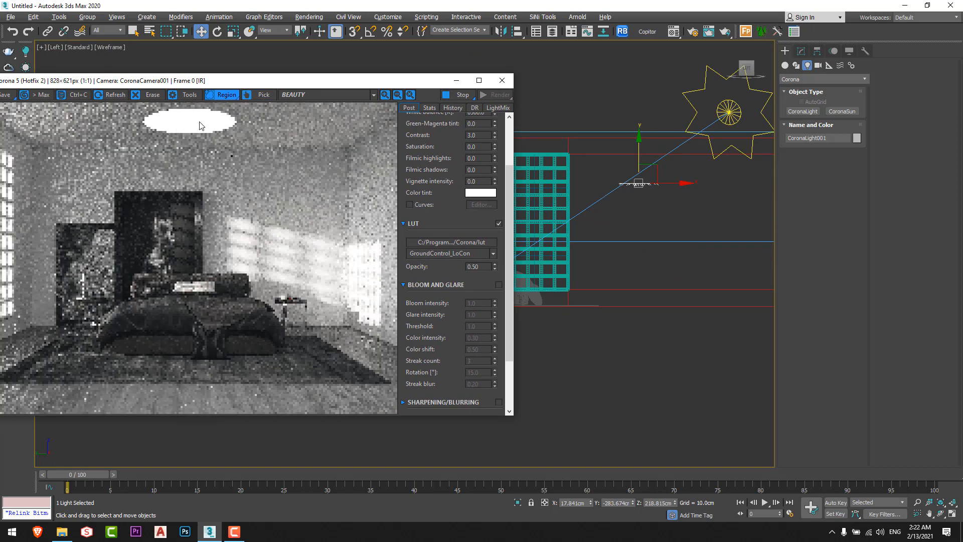
drag(201, 81, 149, 63)
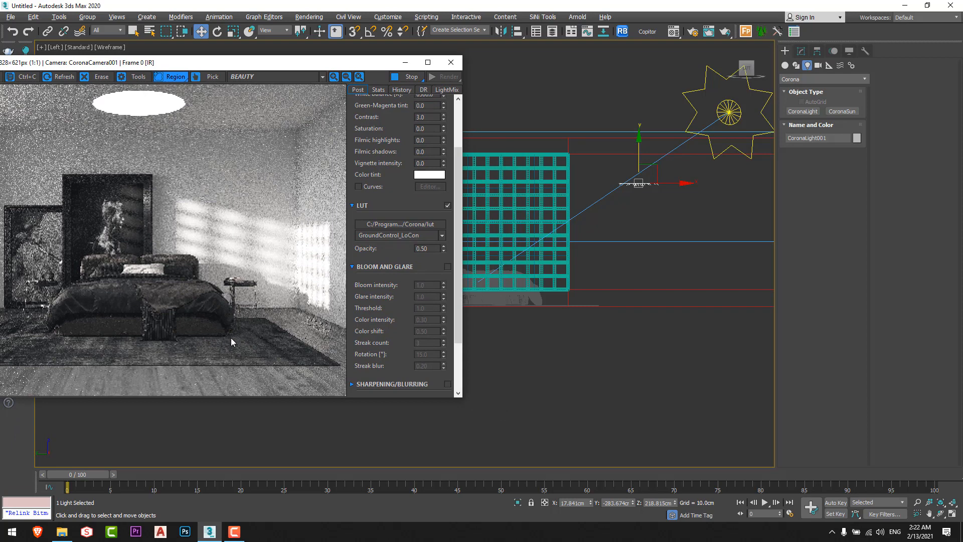
drag(156, 64, 215, 62)
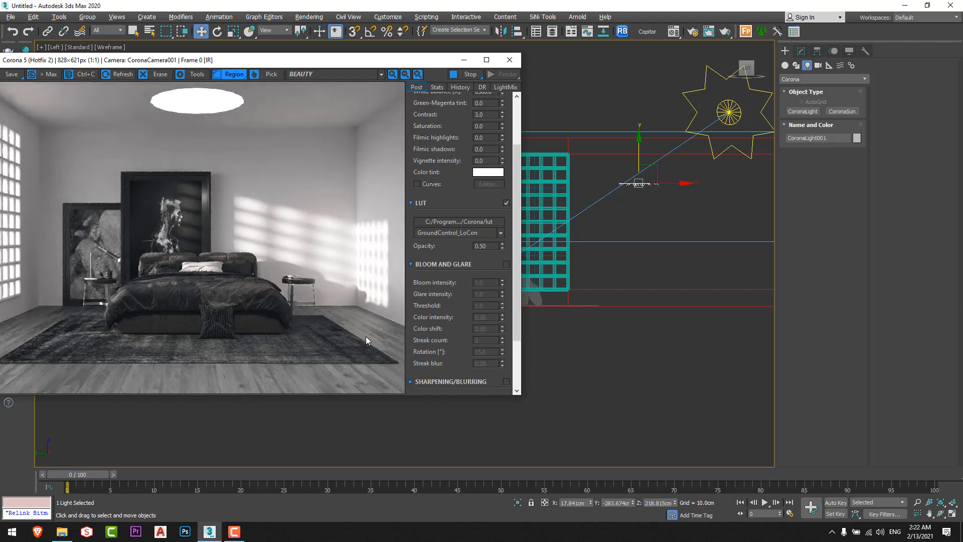
drag(204, 63, 114, 67)
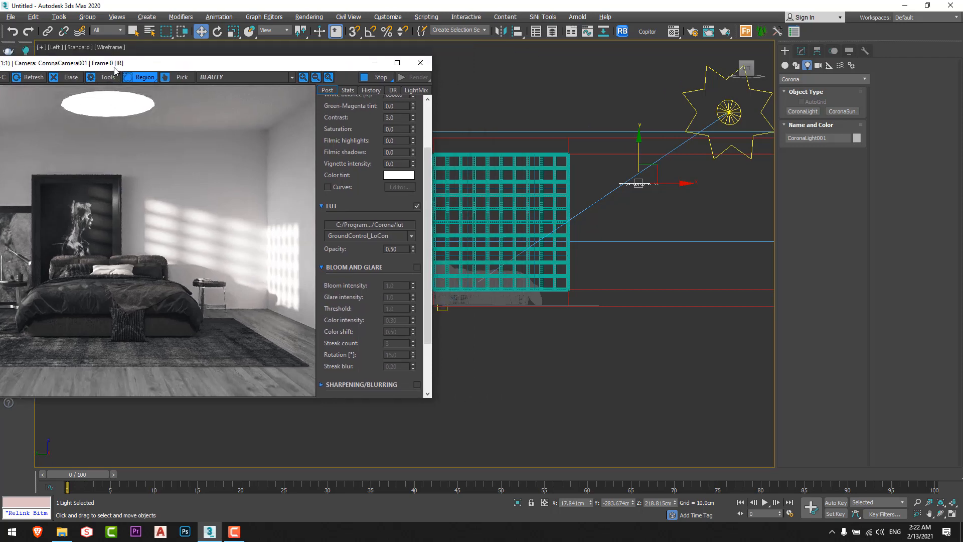
click(801, 50)
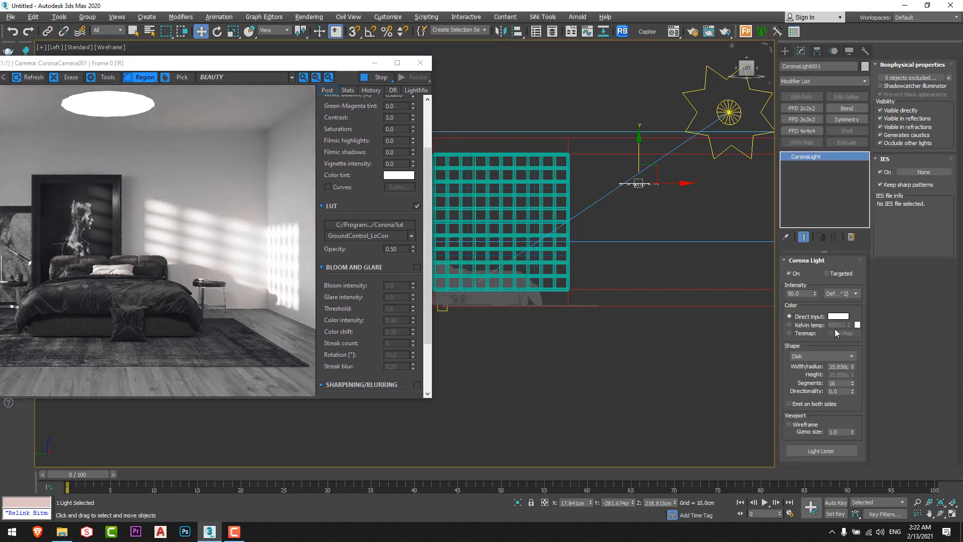
click(847, 366)
text(12)
key(Return)
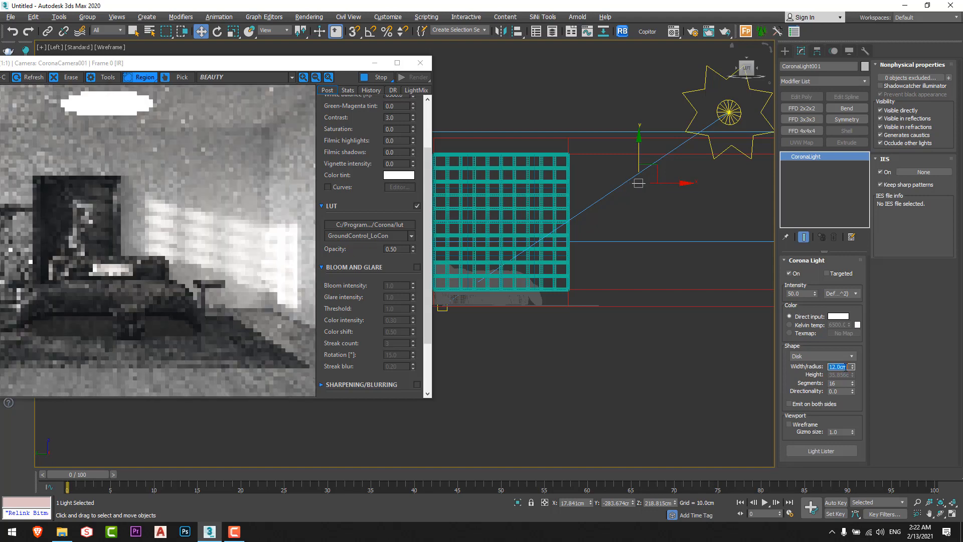
Set the disk light's intensity to 100
middle_drag(666, 238, 708, 240)
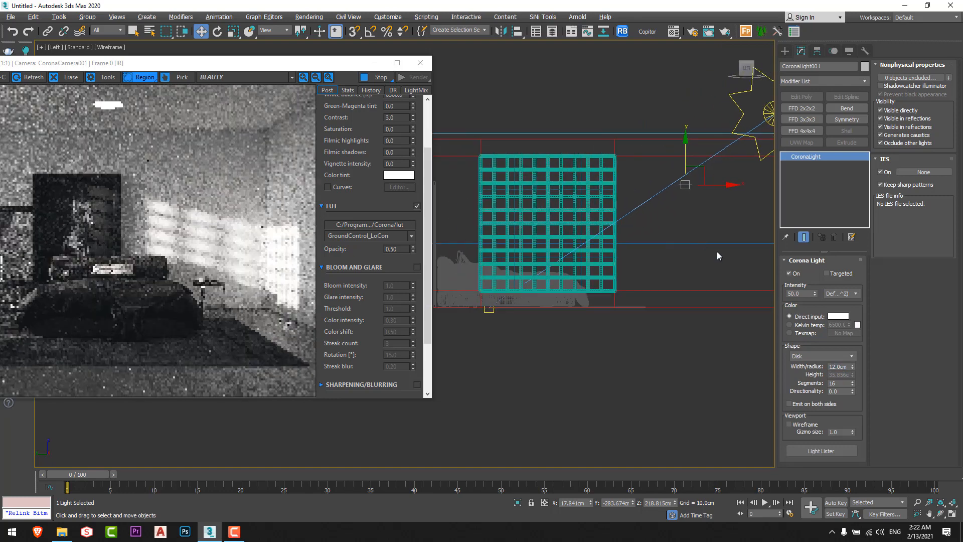
double_click(799, 293)
text(100)
key(Return)
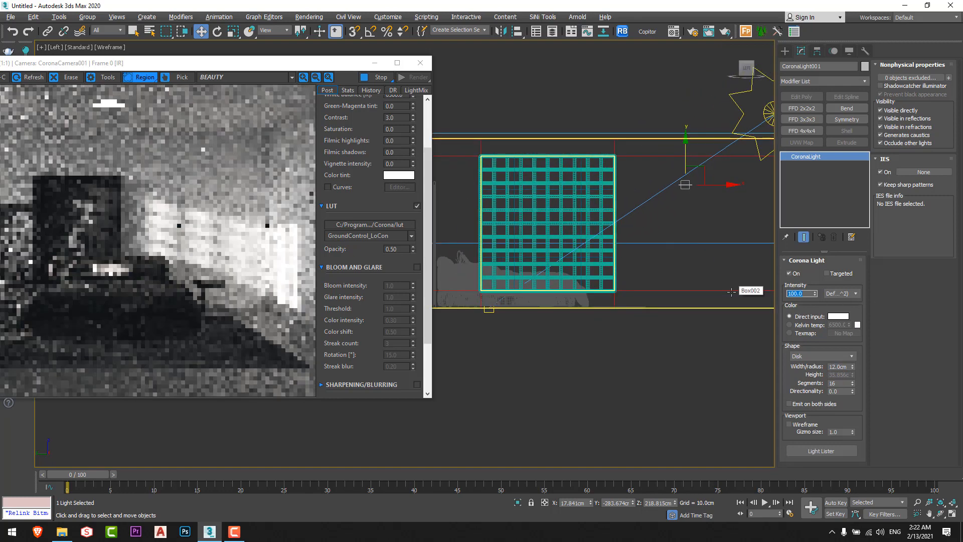
Rotate the disk light about 41.13° around X in the Left view so it faces the bed
middle_drag(643, 246, 641, 259)
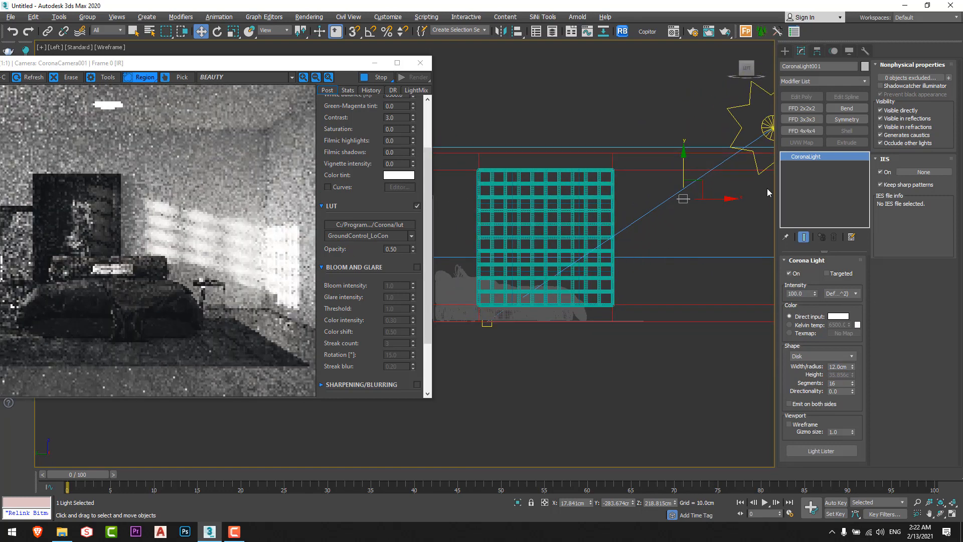
key(e)
drag(709, 165, 740, 200)
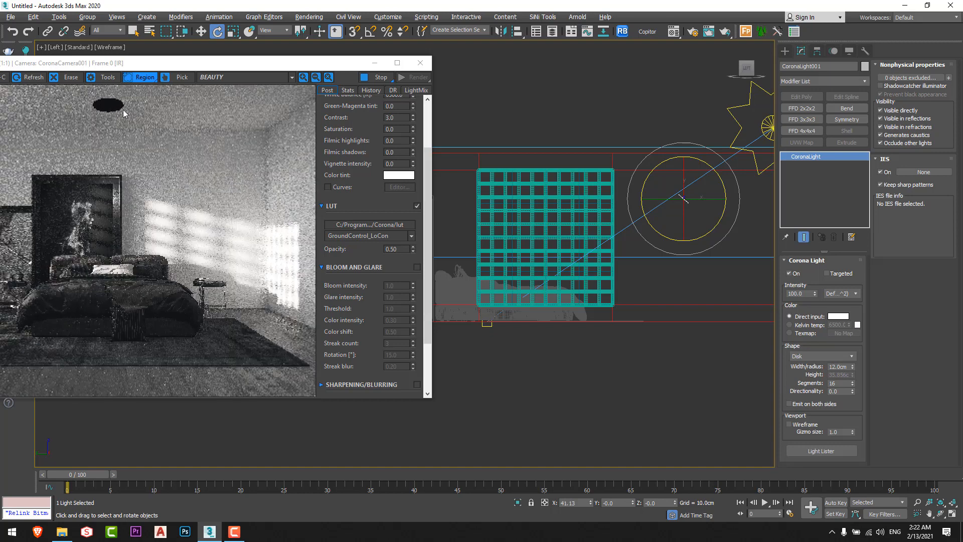
Turn off the disk light's direct, reflection and refraction visibility, its caustics and its occlusion of other lights
click(892, 110)
click(892, 119)
click(892, 127)
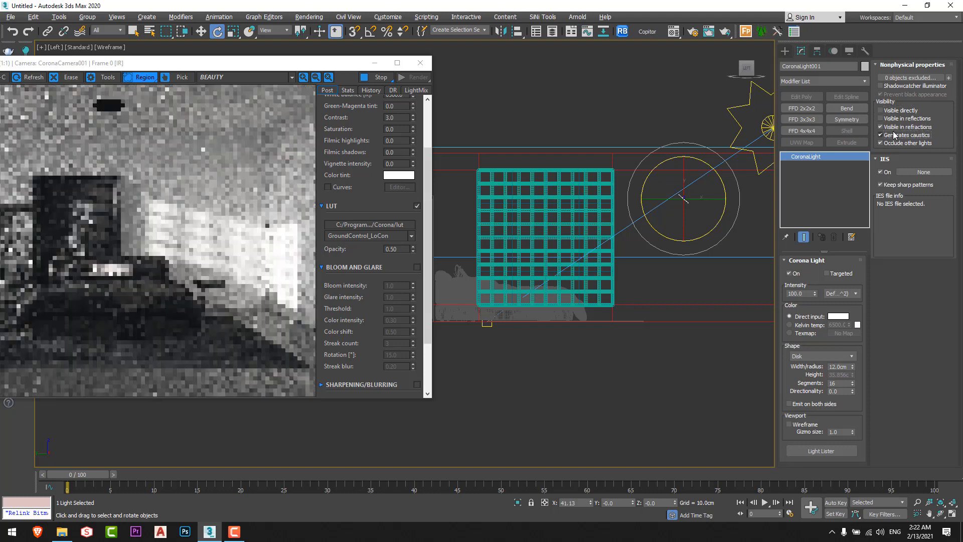
click(893, 134)
click(894, 143)
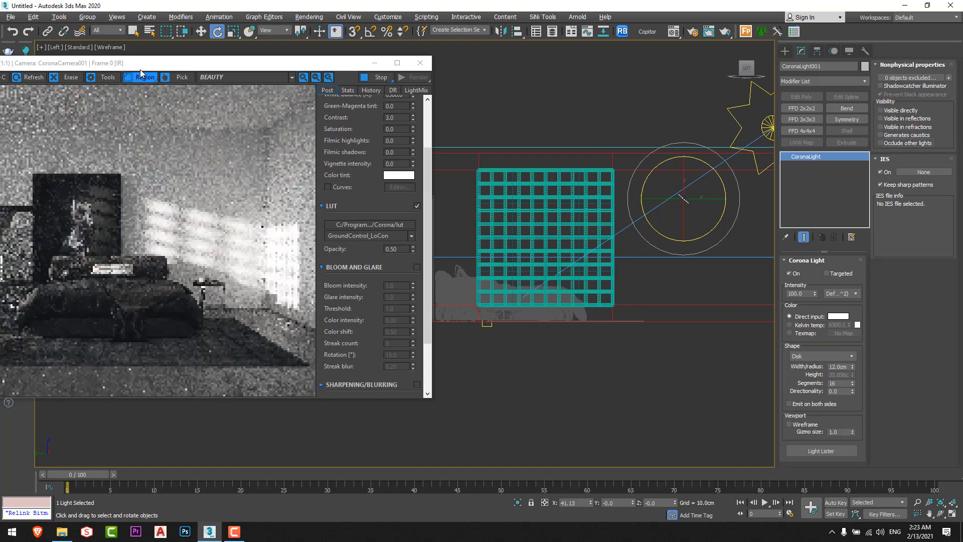
drag(140, 69, 158, 65)
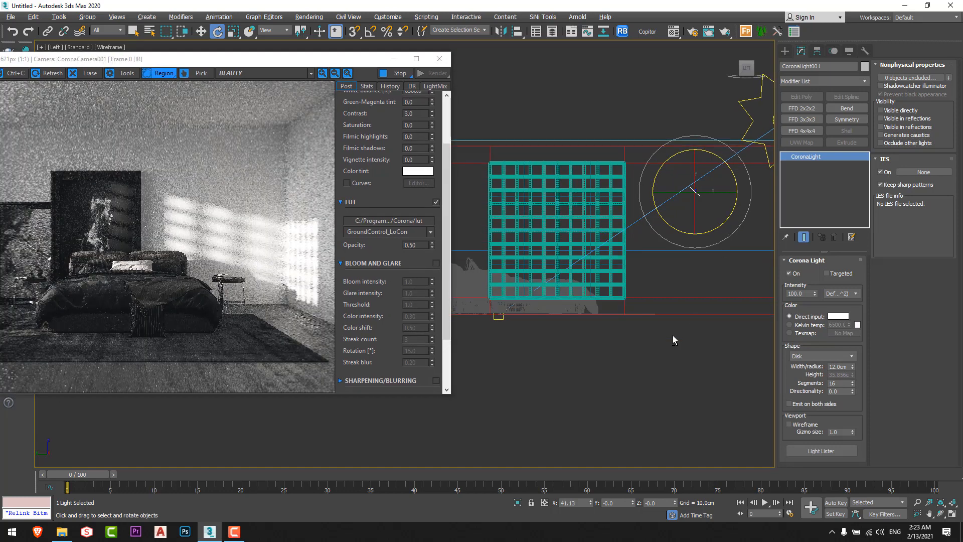
Switch to the Perspective view and open the bed's group so its individual parts can be picked
key(p)
alt+middle_drag(598, 367, 699, 286)
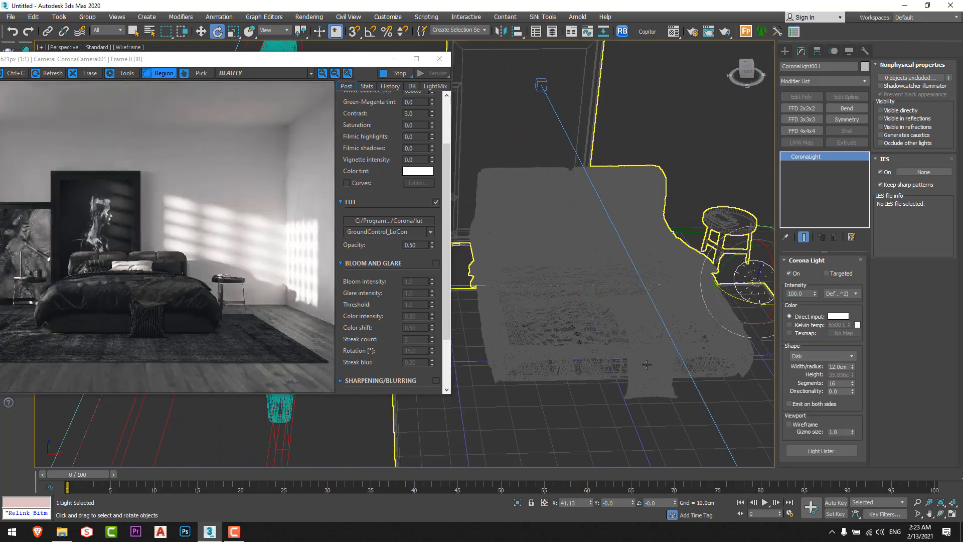
click(626, 342)
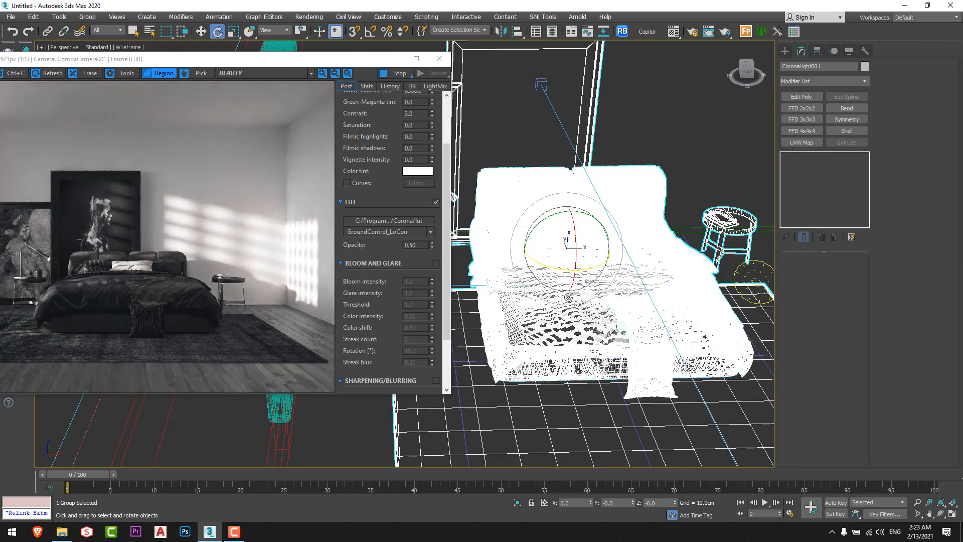
click(88, 17)
click(100, 62)
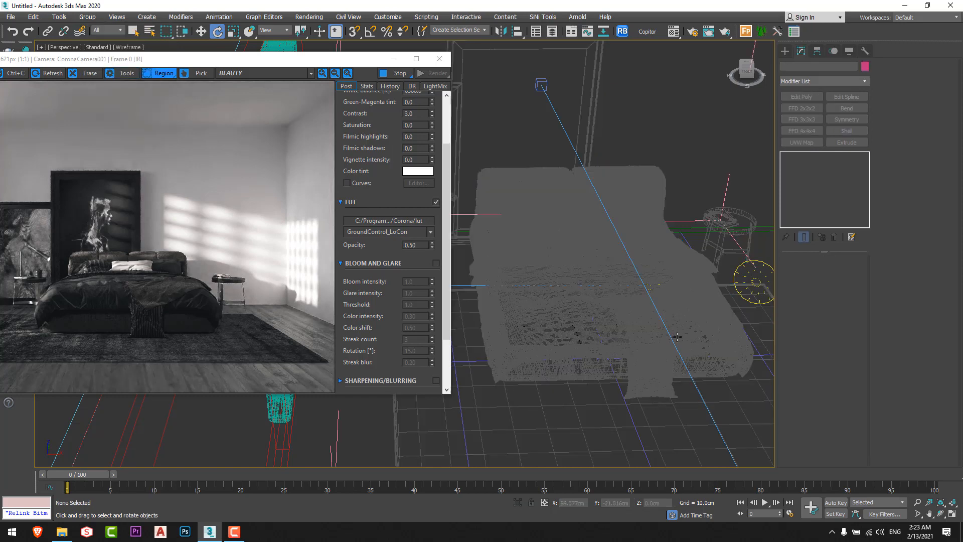
Add the striped cushion, fringed throw, duvet and bed frame to the disk light's exclusion list, picking them in the shaded Perspective view
click(591, 289)
click(755, 299)
middle_drag(755, 300, 712, 294)
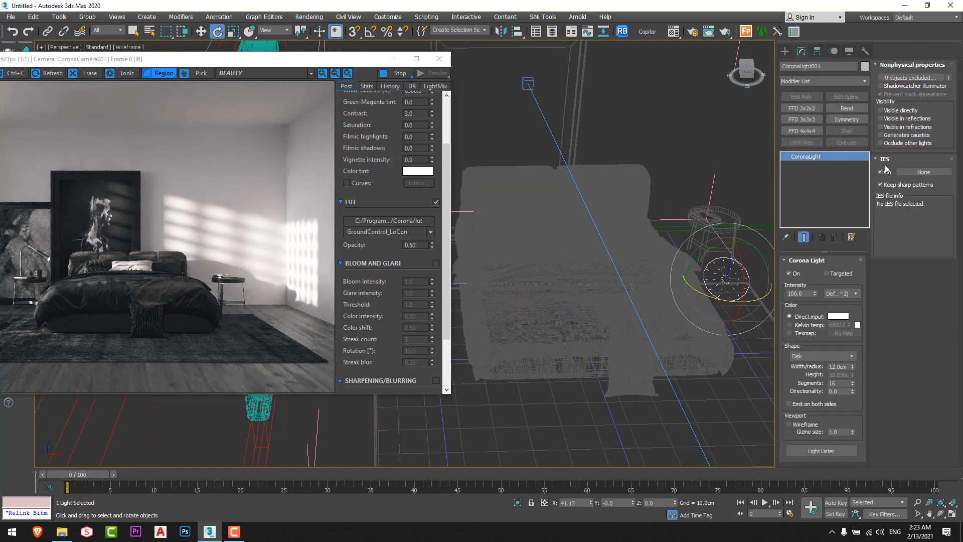
click(949, 78)
key(F3)
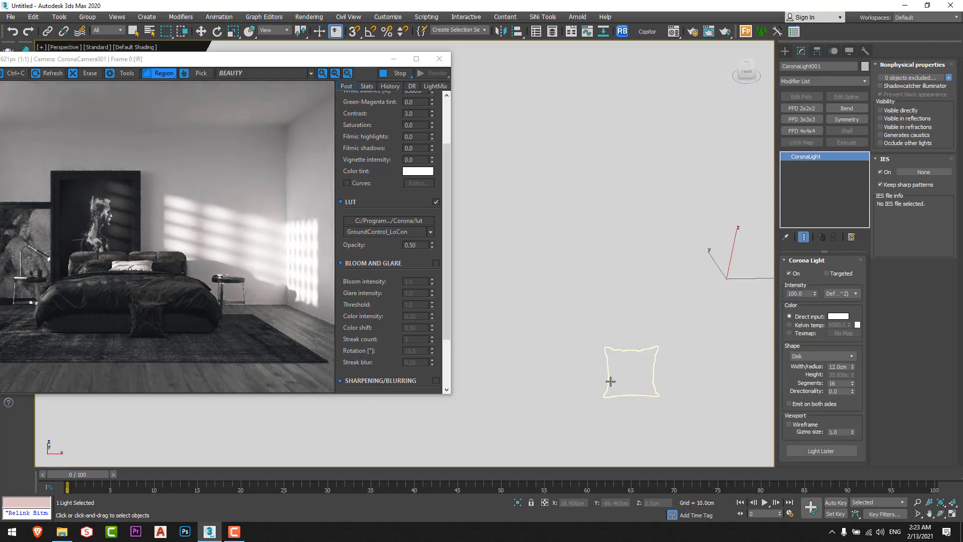
alt+middle_drag(611, 381, 626, 344)
scroll(612, 377, up, 4)
scroll(609, 365, up, 3)
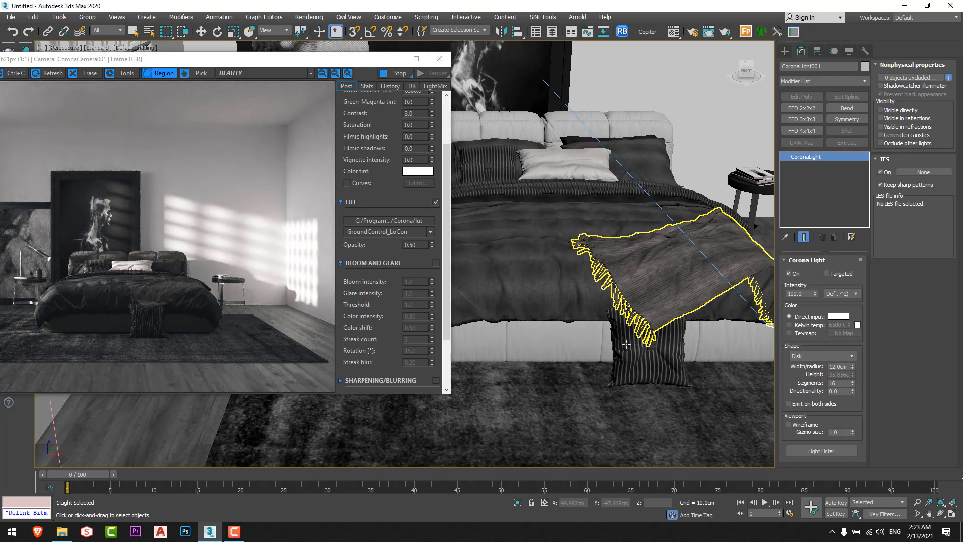
click(645, 361)
click(653, 276)
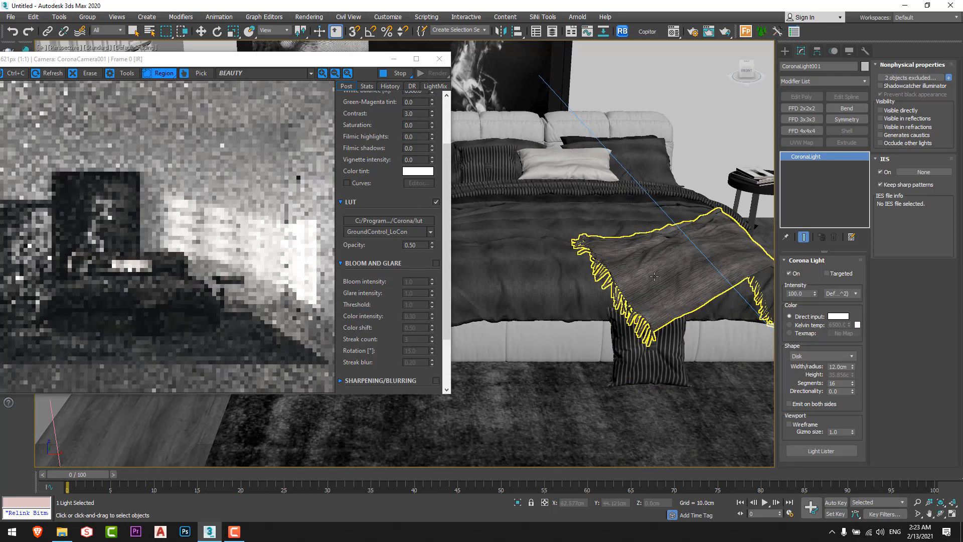
click(572, 294)
click(581, 339)
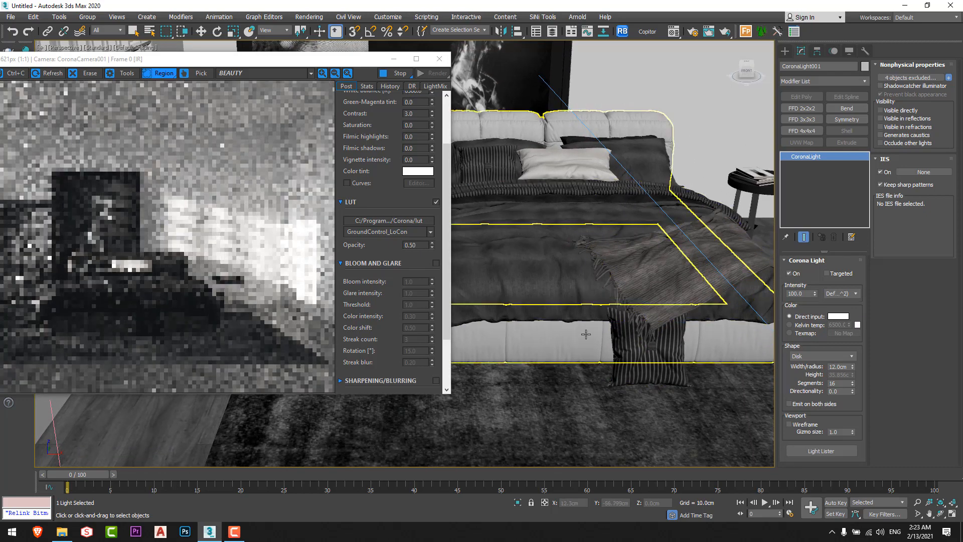
Add the head-end pillows to the disk light's exclusion list and end the object picking
middle_drag(584, 348, 633, 353)
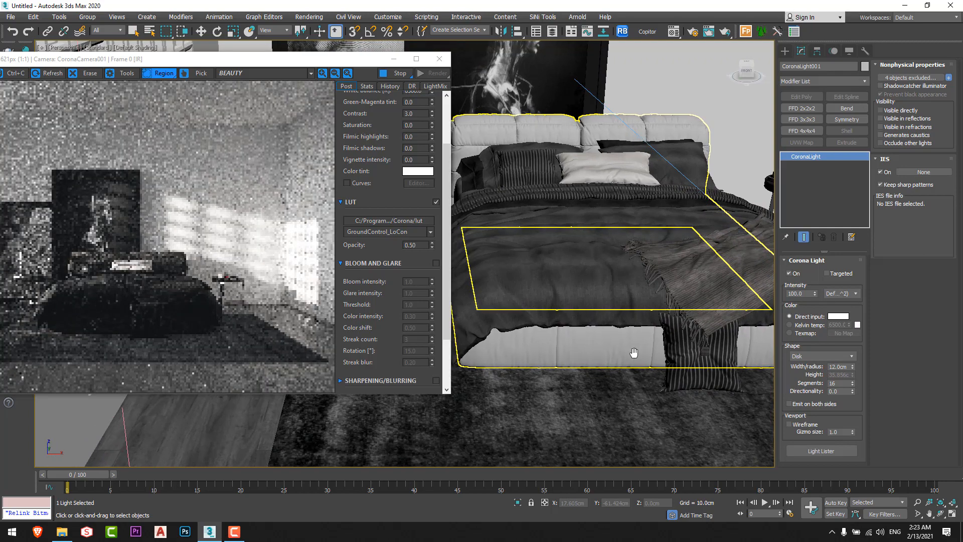
scroll(636, 347, up, 2)
middle_drag(614, 319, 654, 384)
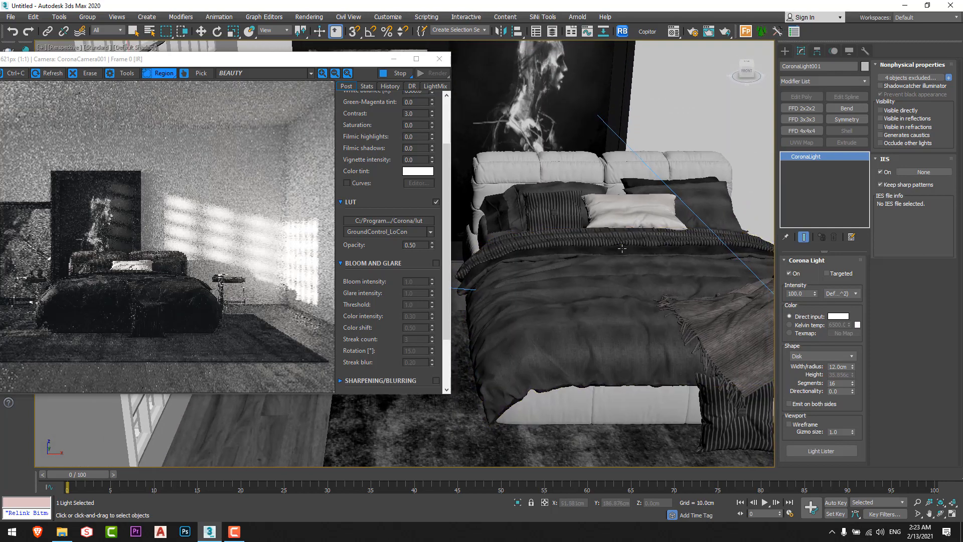
click(611, 219)
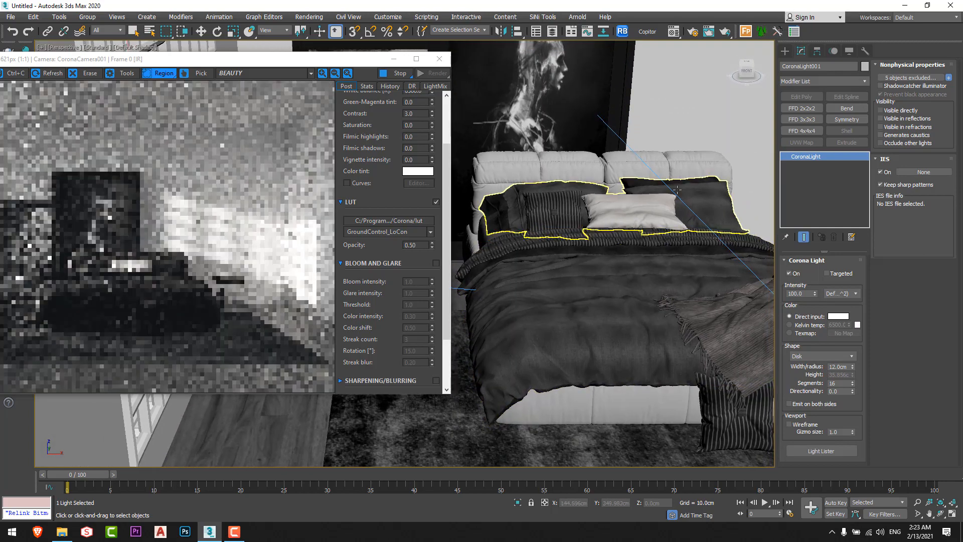
middle_drag(695, 312, 570, 277)
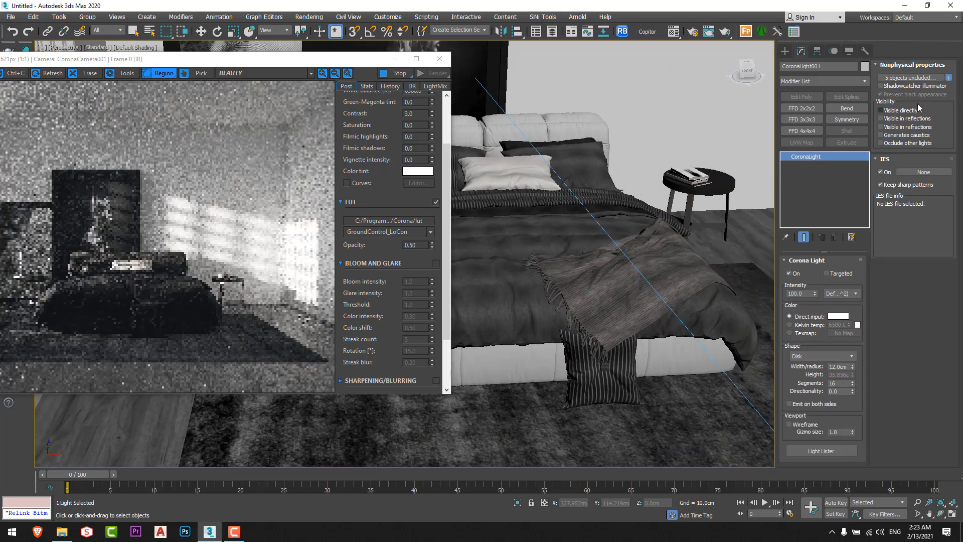
key(w)
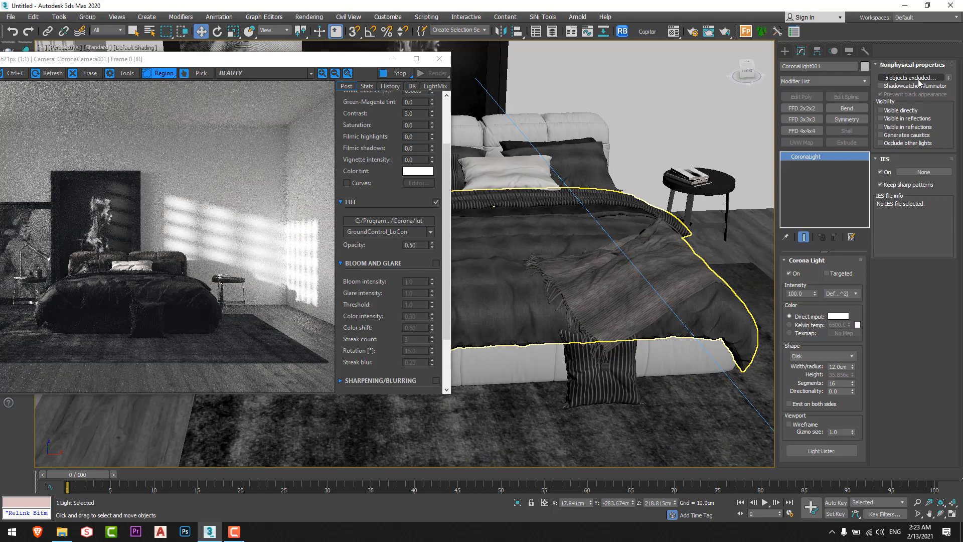
middle_drag(594, 198, 604, 229)
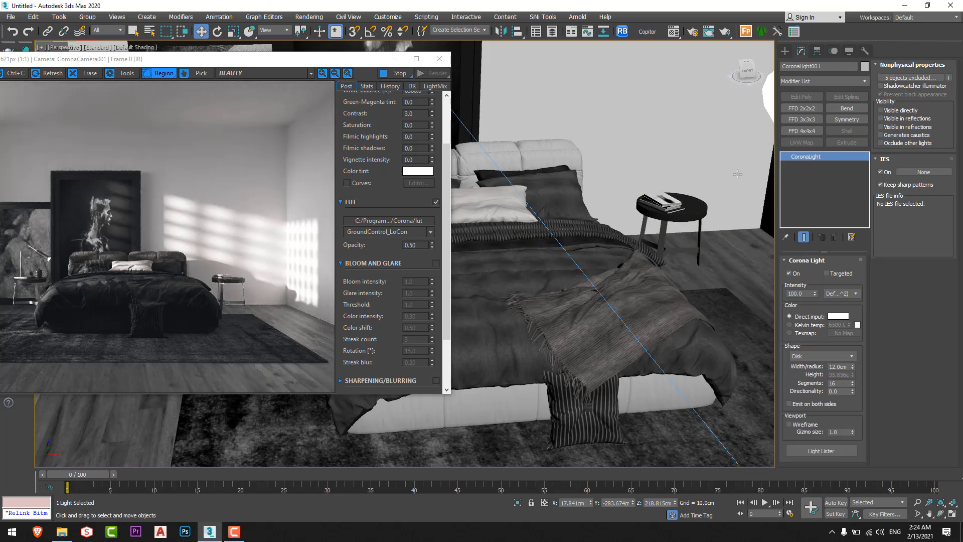
Change the disk light's object list from Exclude to Include so it illuminates only the picked bed parts
click(909, 78)
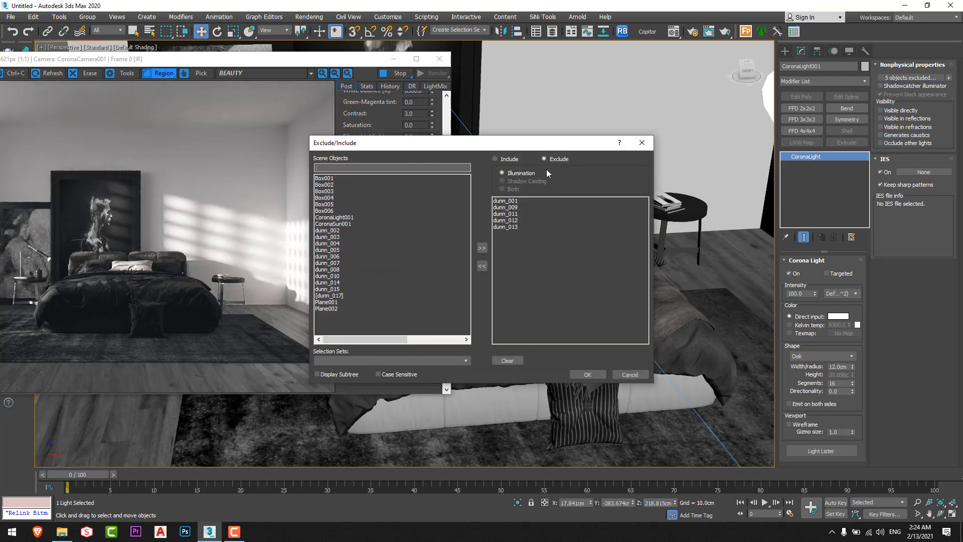
click(500, 159)
click(585, 374)
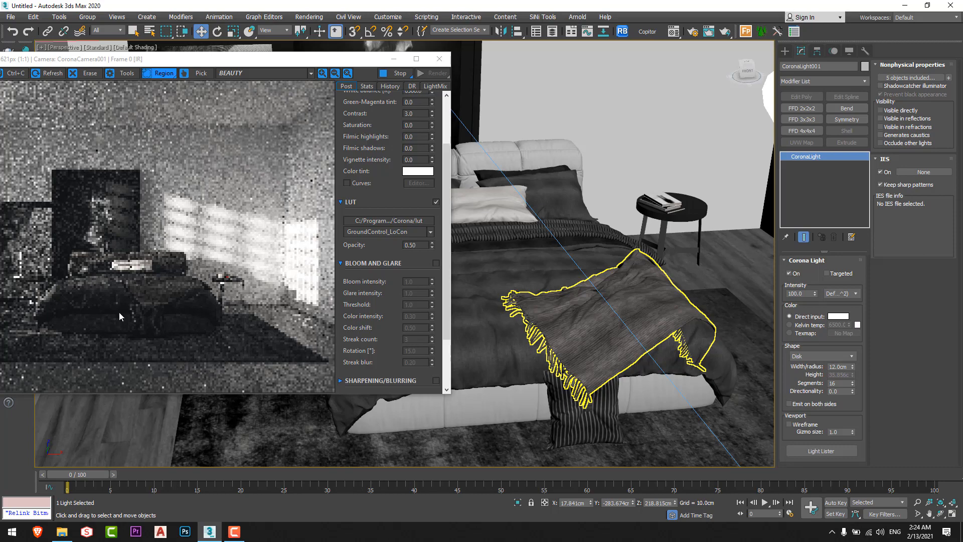
Draw a render region over the right half of the bed and switch the disk light off and on to compare
drag(134, 60, 158, 55)
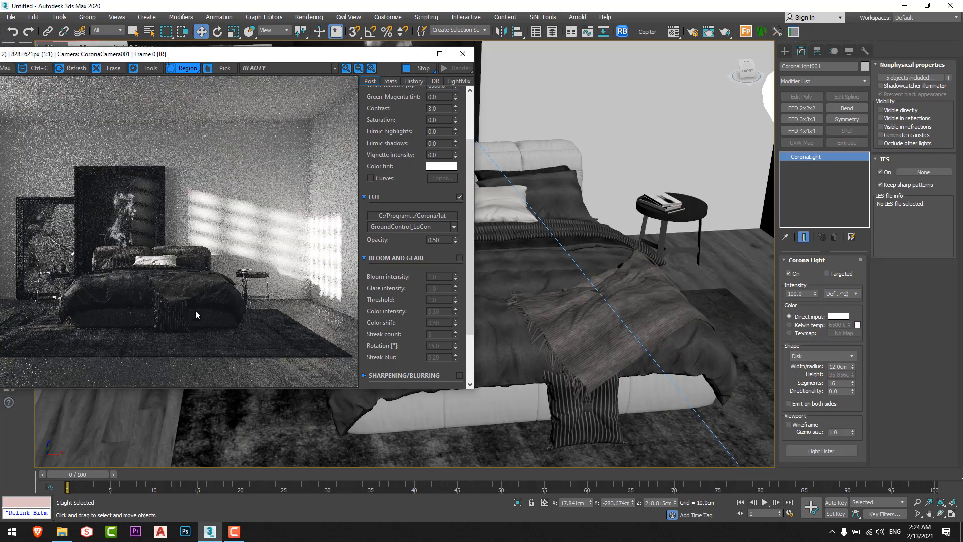
middle_drag(576, 249, 579, 284)
drag(277, 253, 169, 343)
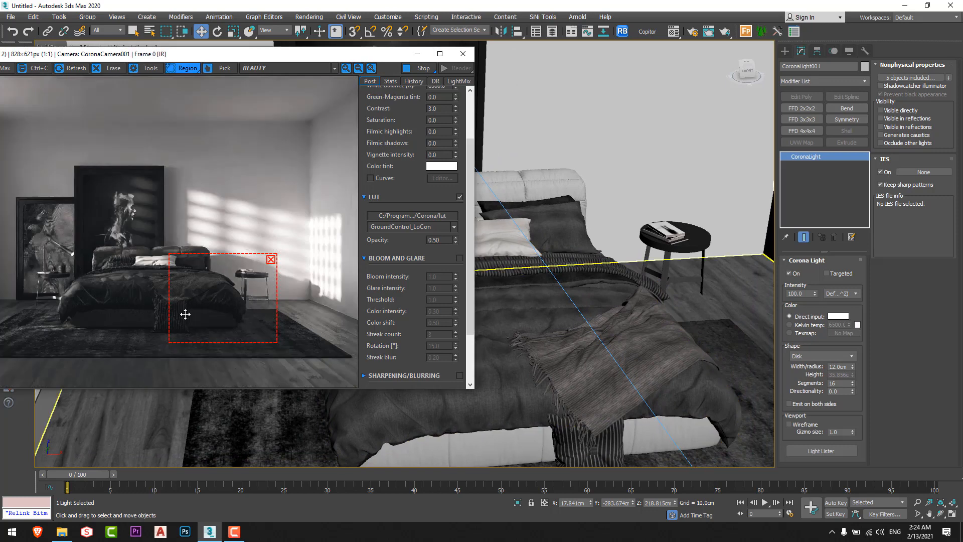
click(790, 273)
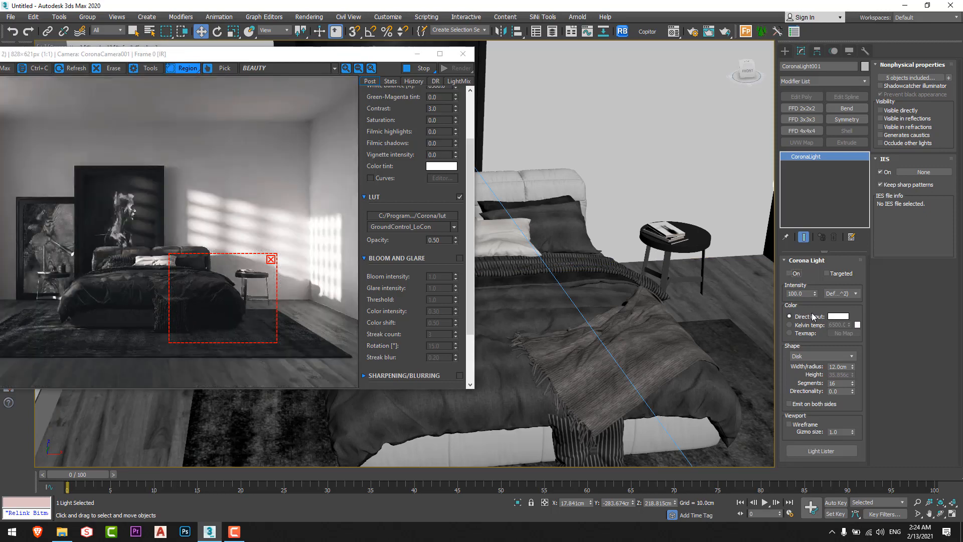
click(789, 273)
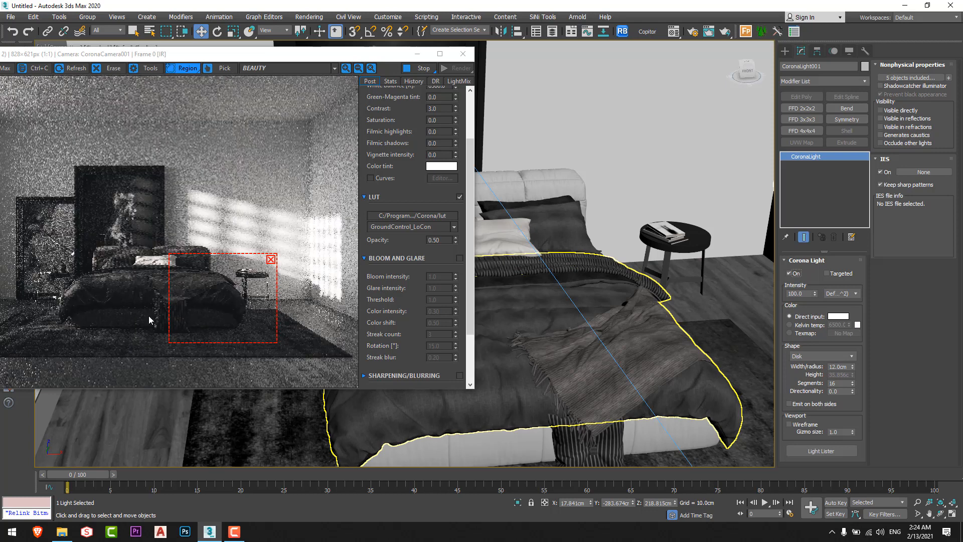
Move and widen the render region to cover the whole bed
drag(239, 315, 201, 315)
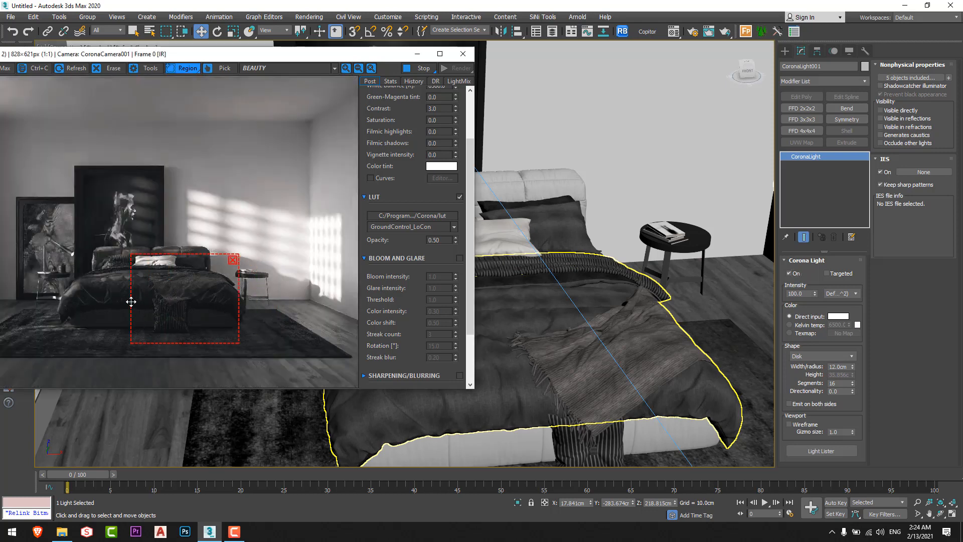
drag(131, 301, 45, 301)
drag(238, 305, 257, 305)
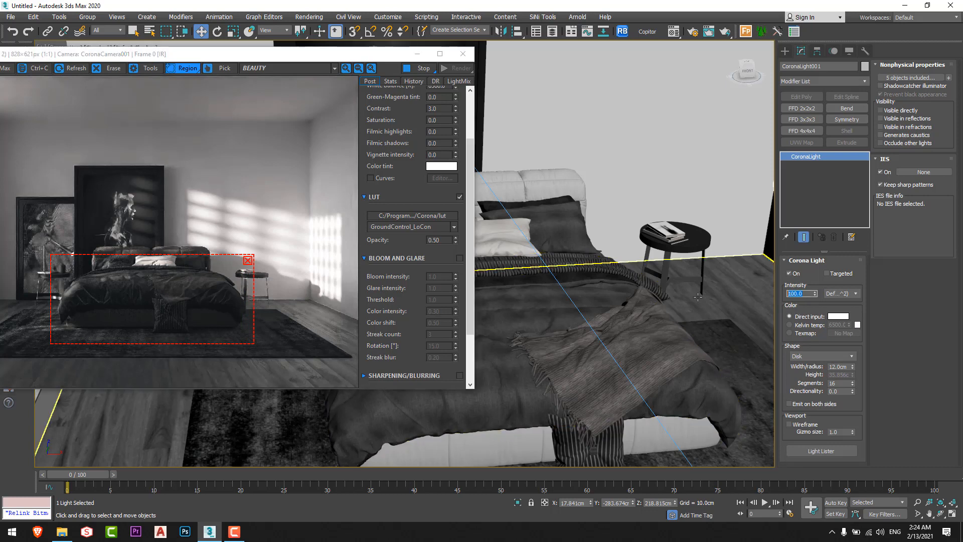
Try the disk light at intensity 350 with direct input color, compare the bed using the render region, and restore intensity 100
click(789, 316)
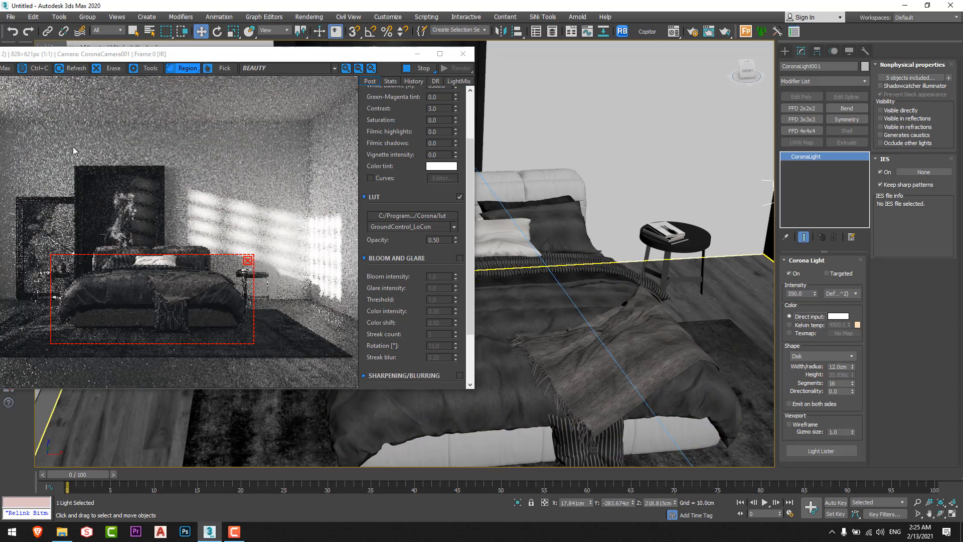
drag(83, 59, 180, 67)
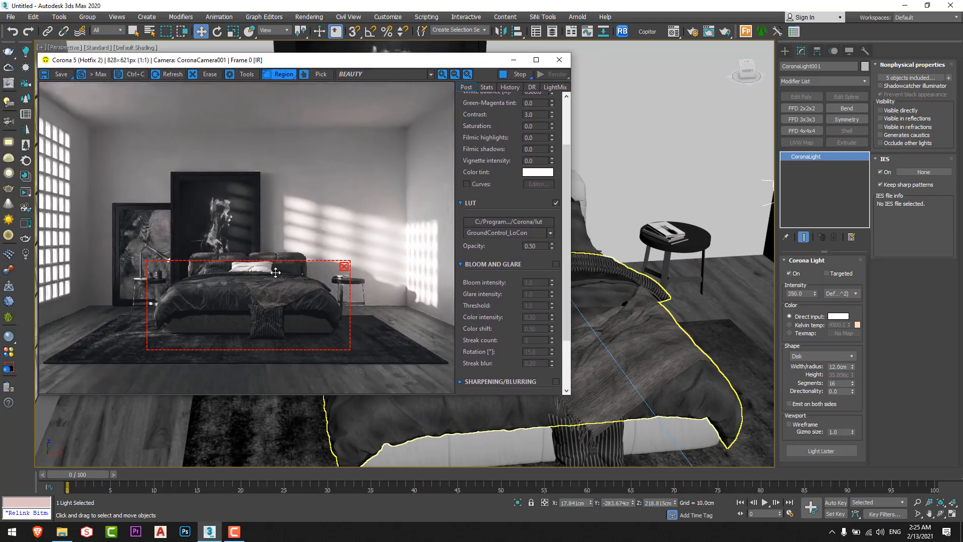
drag(226, 307, 309, 307)
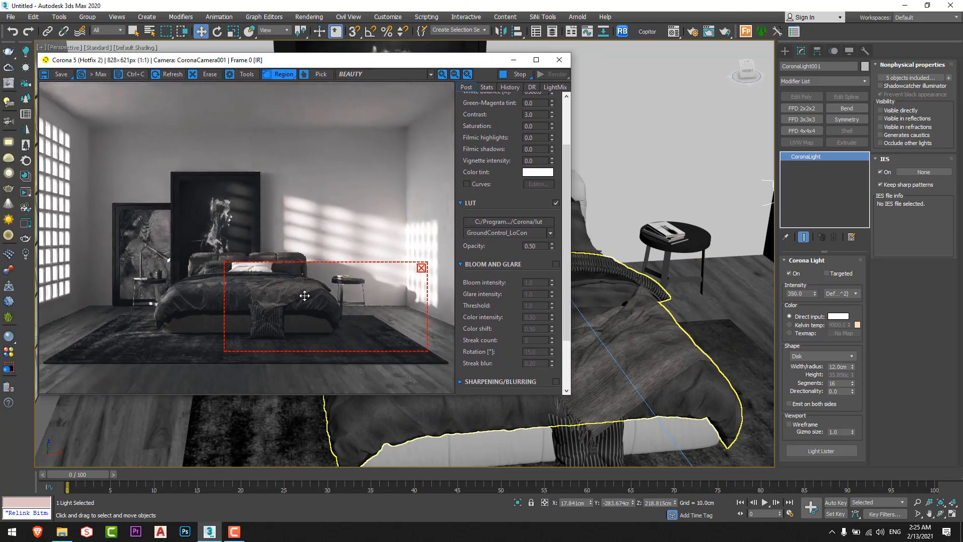
click(789, 274)
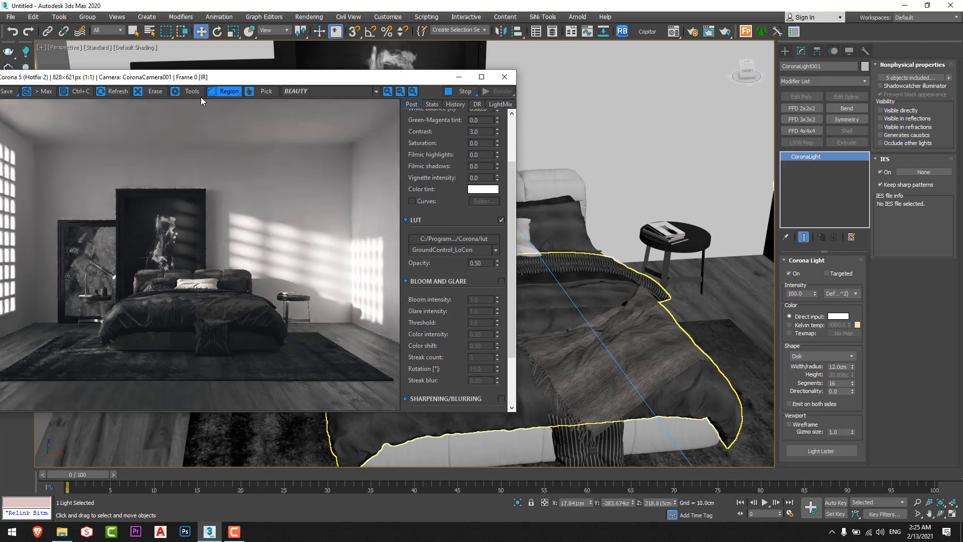
Sample the bedside lamp's material from the viewport into the fourth slot of the Material Editor
drag(300, 78, 52, 96)
middle_drag(386, 190, 454, 178)
drag(73, 100, 259, 74)
key(m)
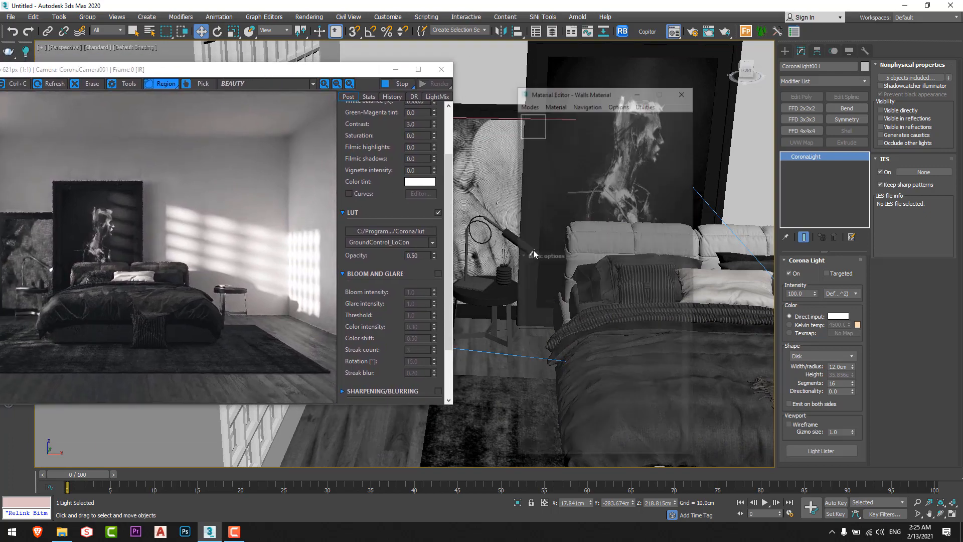
drag(595, 93, 672, 98)
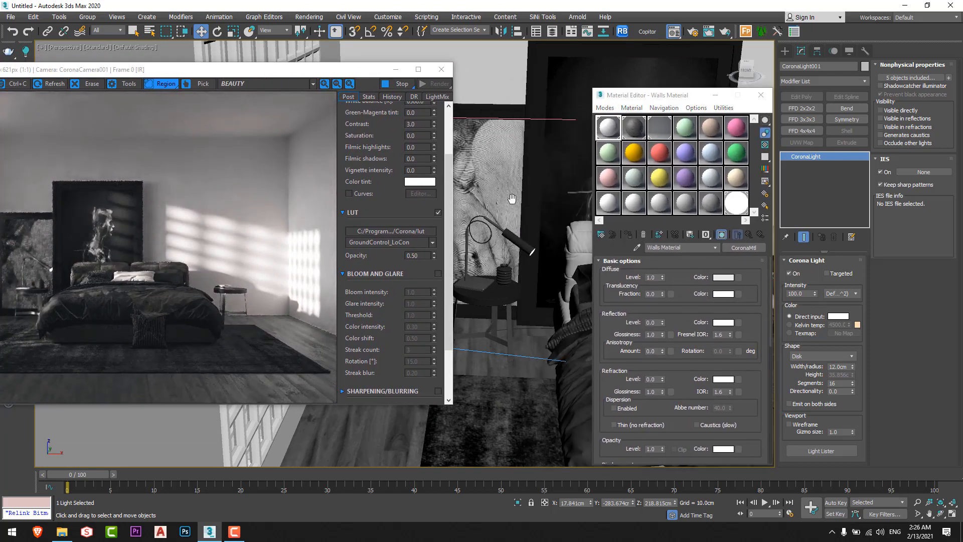
click(685, 126)
click(636, 247)
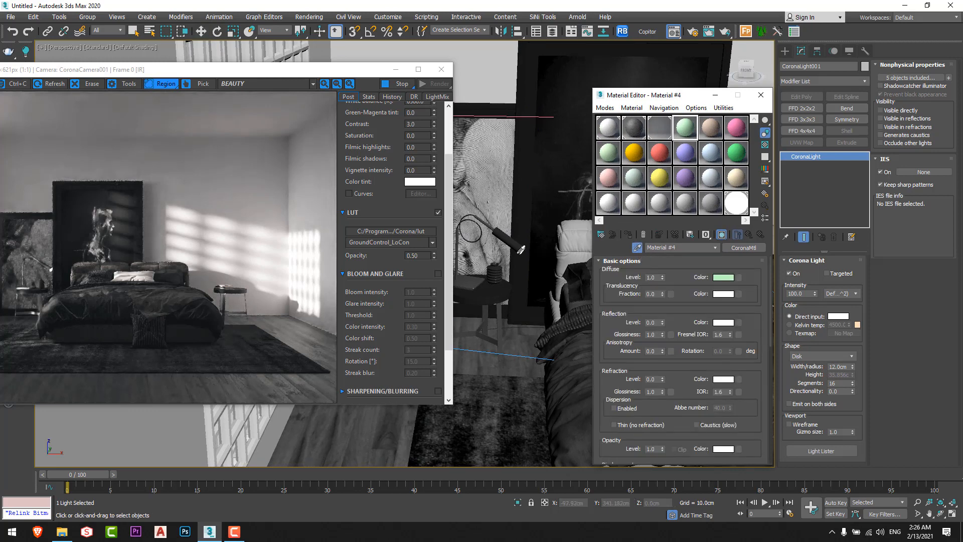
click(521, 252)
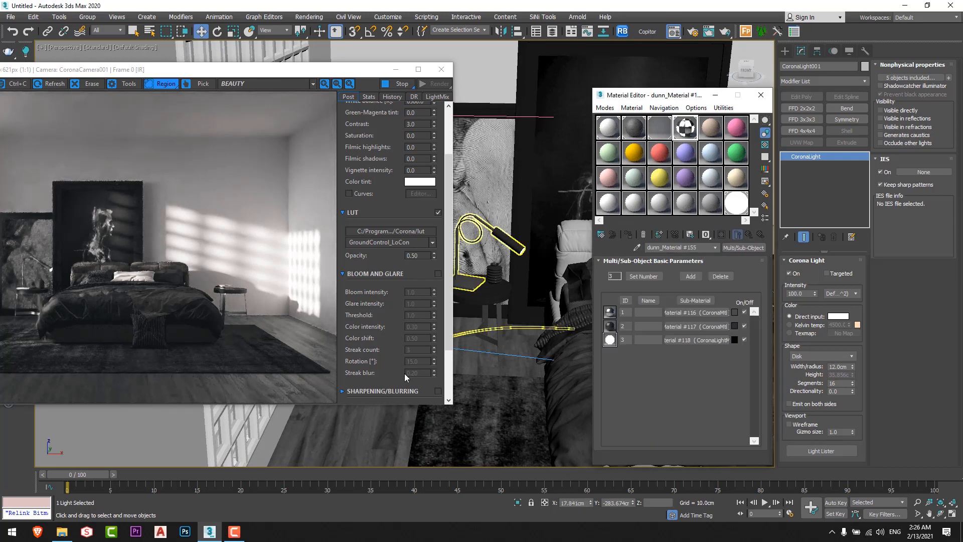
Enable Emit Light on the lamp's third sub-material, a Corona Light Material, and check its emission color without changing it
click(695, 340)
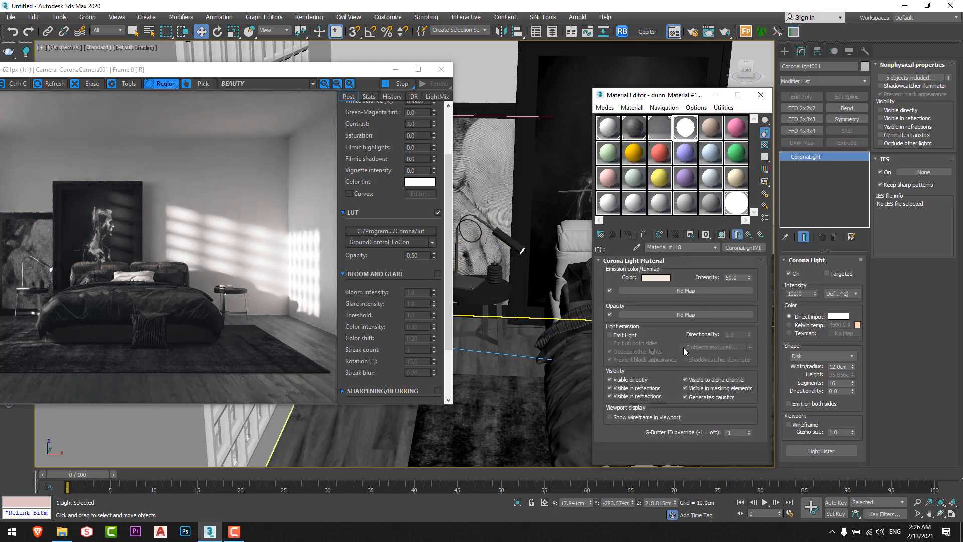
click(611, 335)
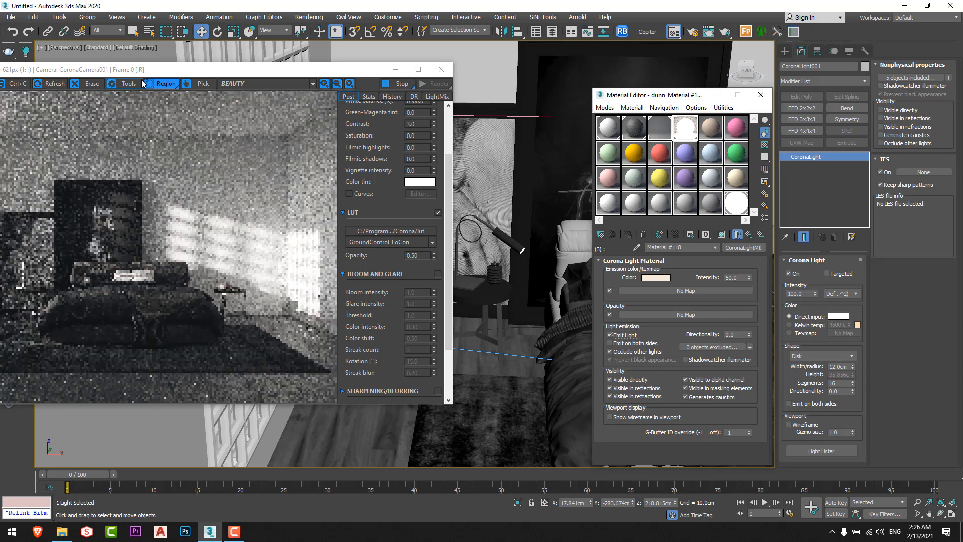
drag(142, 74, 197, 71)
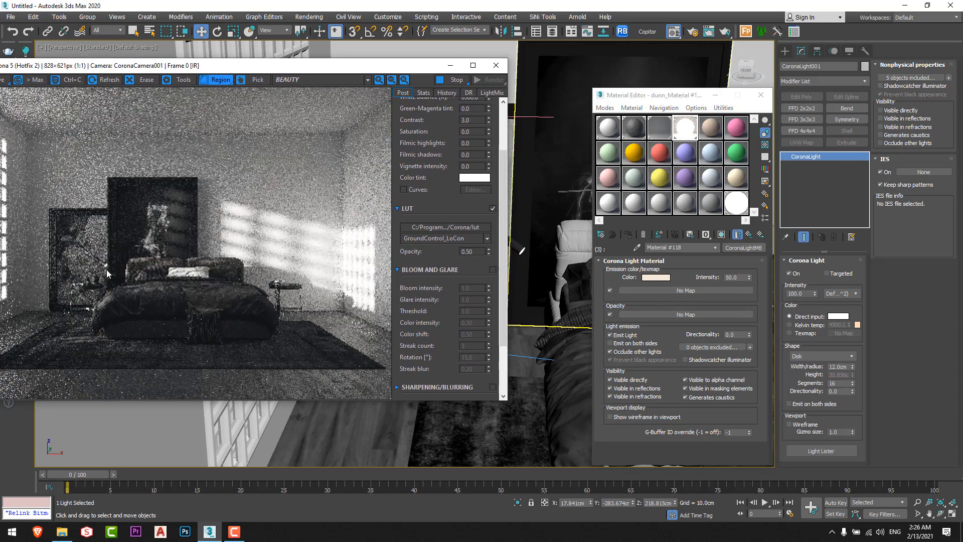
click(661, 276)
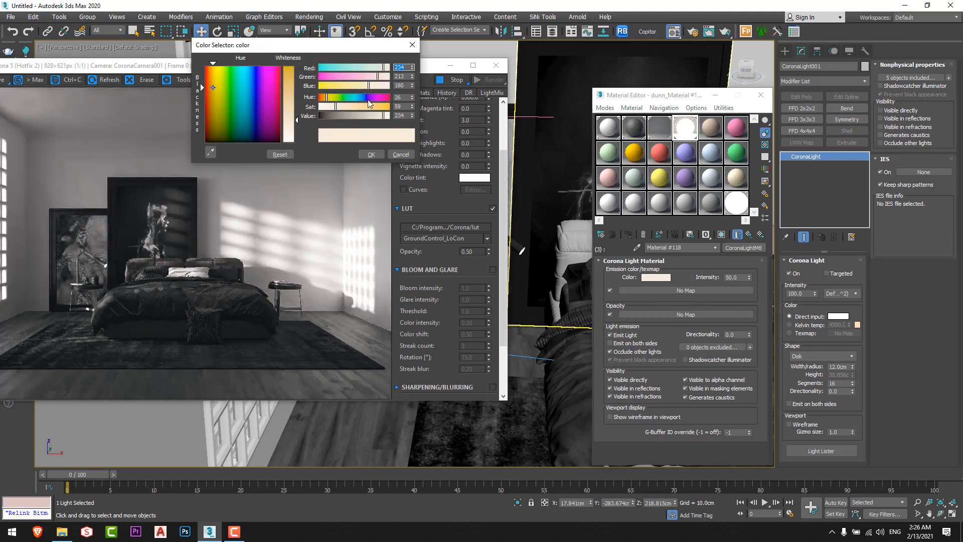
click(396, 156)
Switch the disk light's color to Kelvin temperature and set it to 3500
click(810, 325)
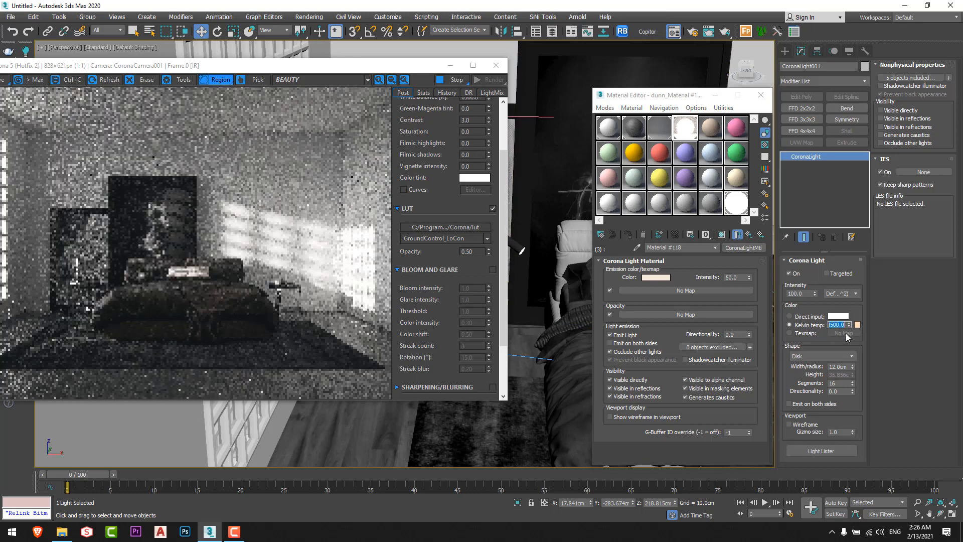
text(3500)
key(Return)
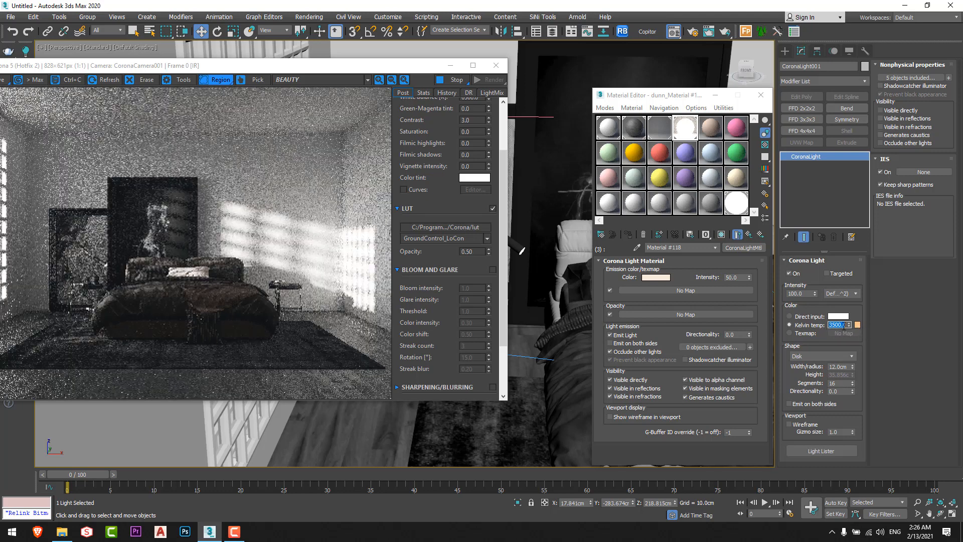
Sample the disk light's Kelvin swatch as the lamp material's emission color, and return the disk light to direct input color
click(656, 277)
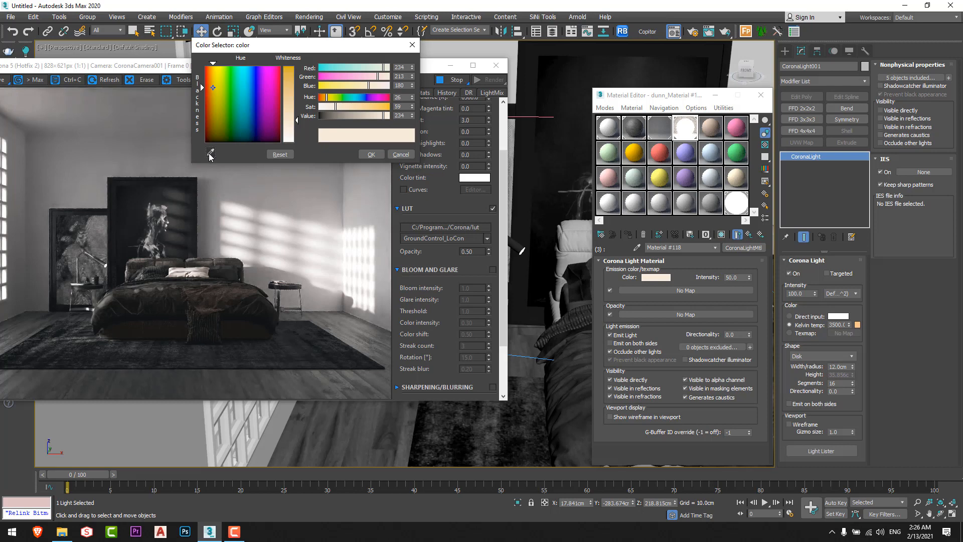
click(211, 155)
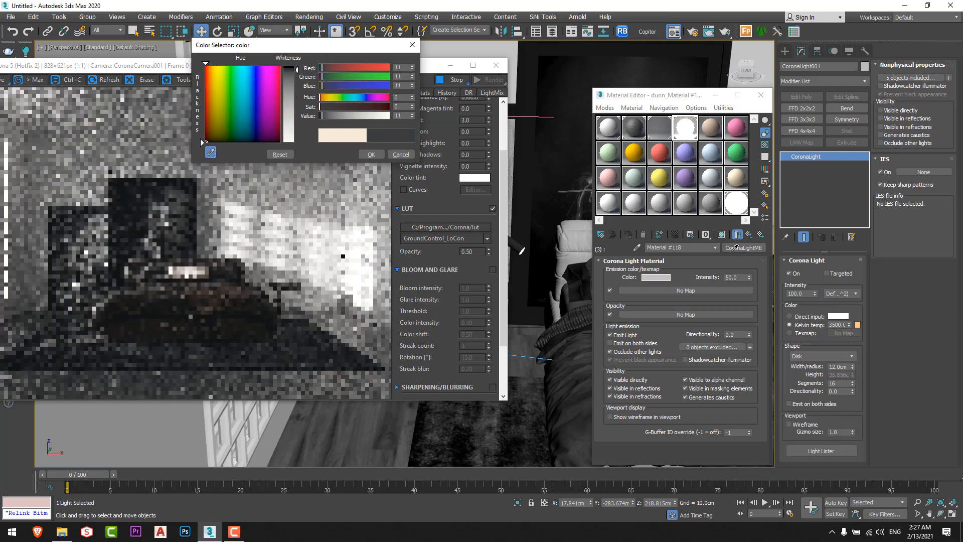
click(859, 324)
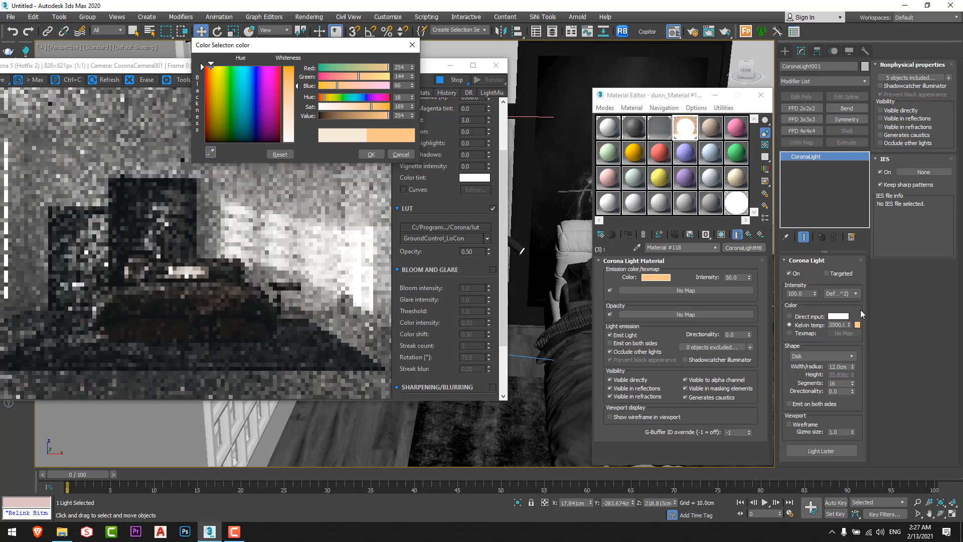
key(Return)
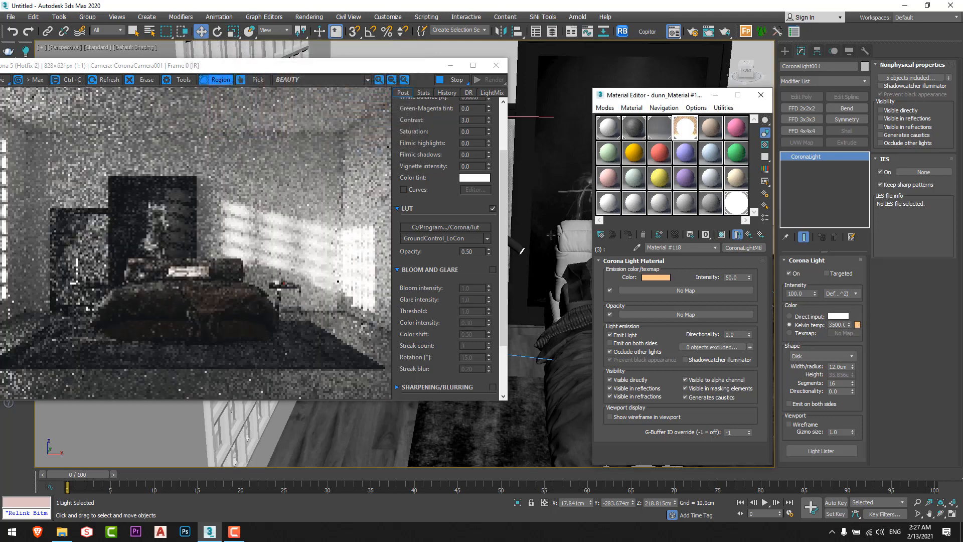
click(803, 317)
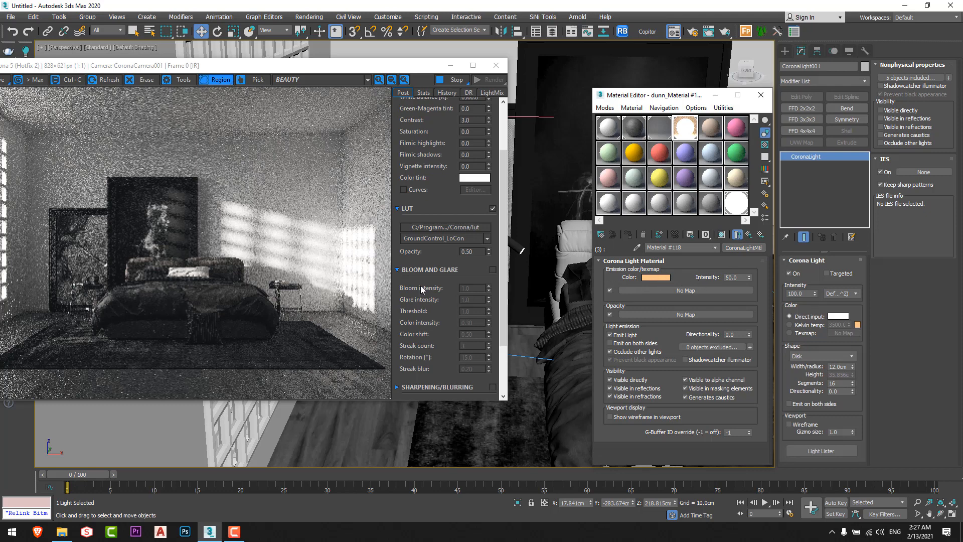
Set the lamp material's emission intensity to 500 and inspect it with a render region over the lamp side of the bed
double_click(744, 277)
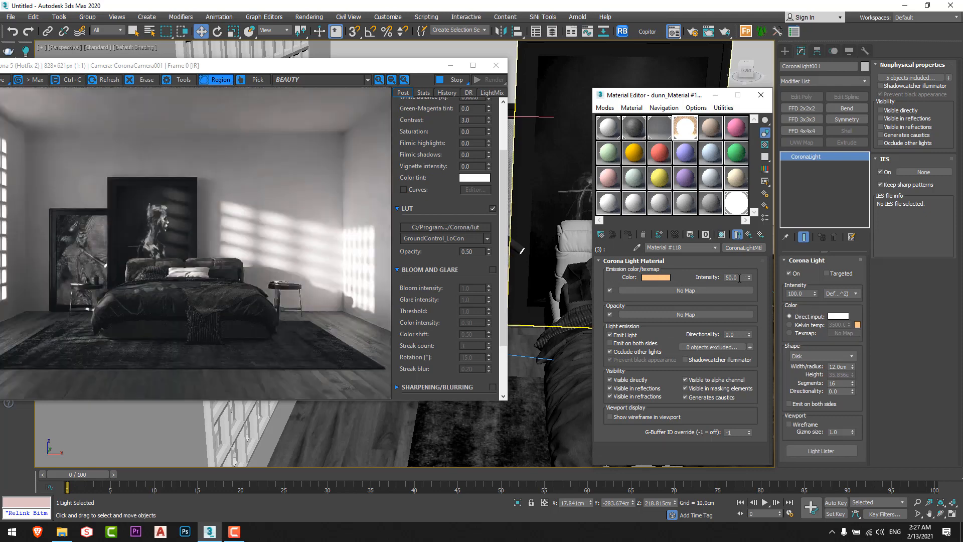
drag(93, 243, 181, 333)
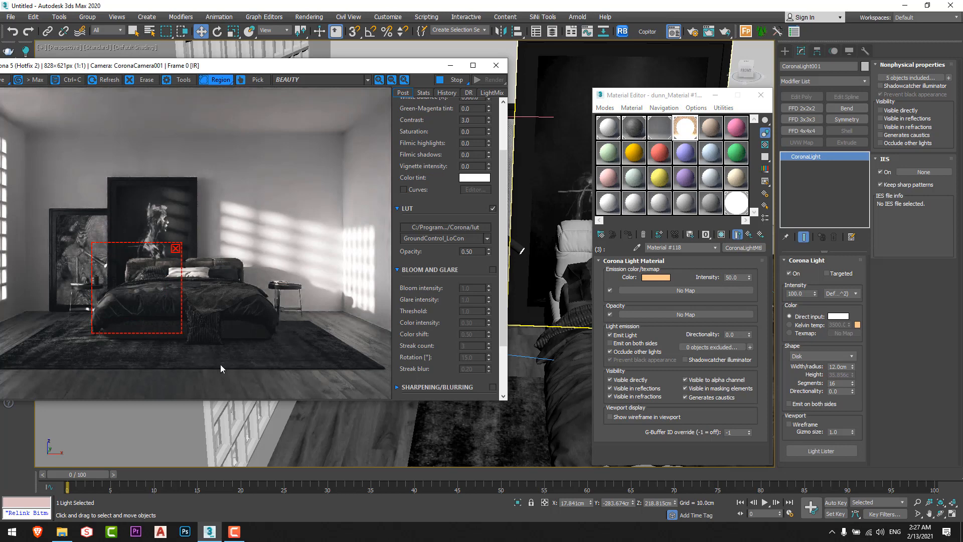
double_click(738, 280)
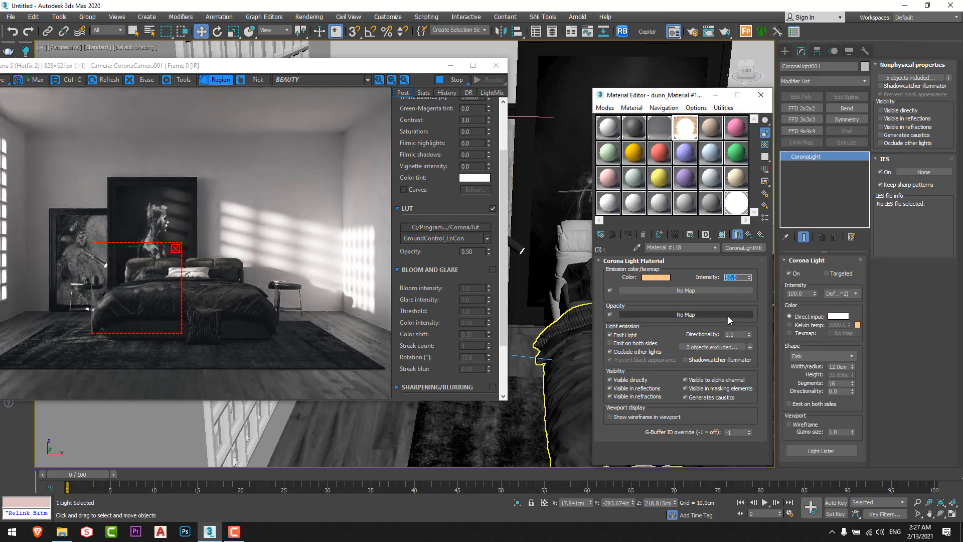
text(500)
key(Return)
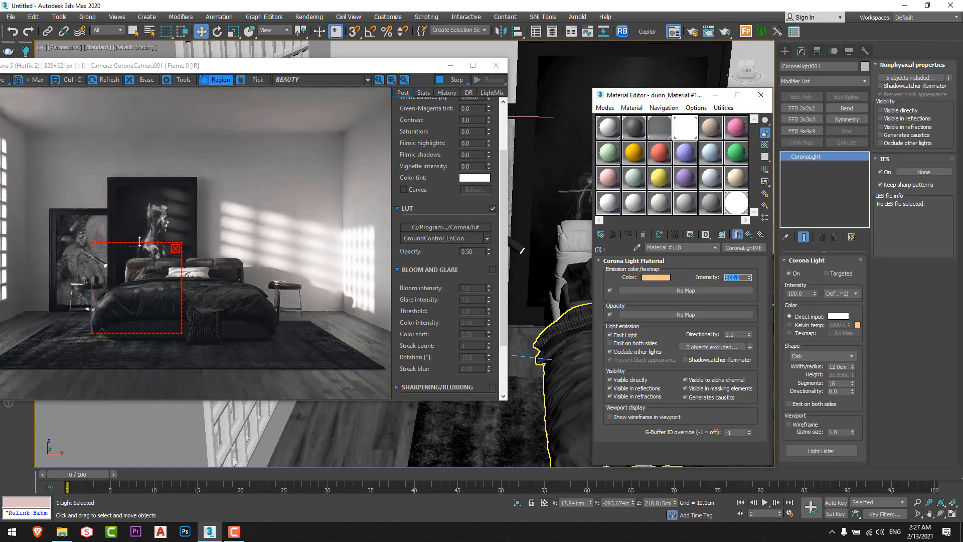
scroll(121, 243, up, 1)
middle_drag(133, 304, 194, 274)
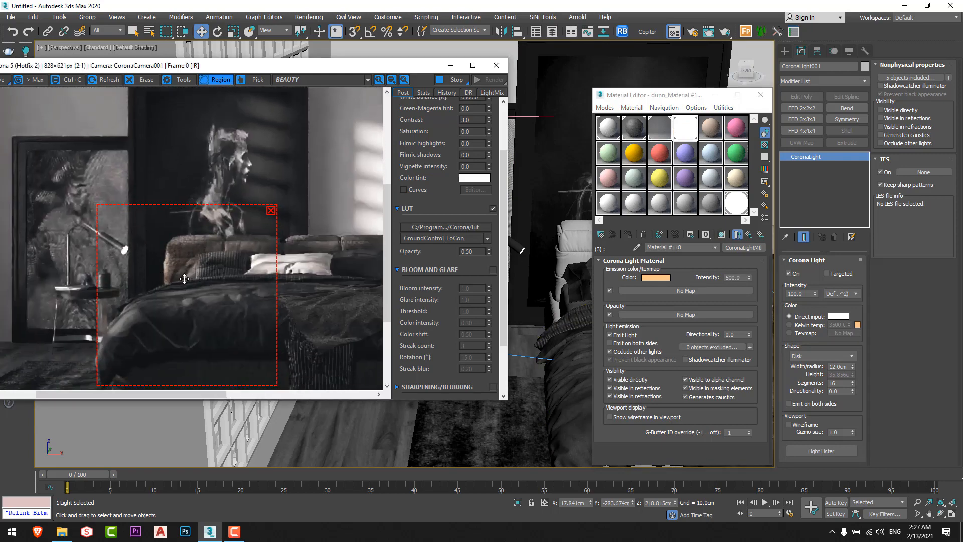
scroll(184, 278, down, 1)
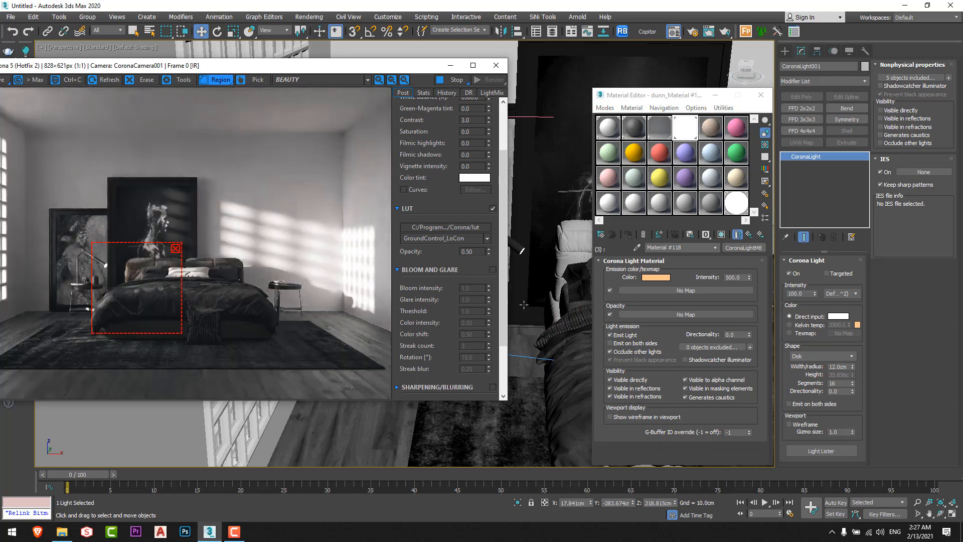
Turn off the Corona Sun and set the Corona Sky map's intensity to 0.0 to isolate the interior lights in the render
drag(331, 65, 476, 157)
scroll(266, 105, down, 8)
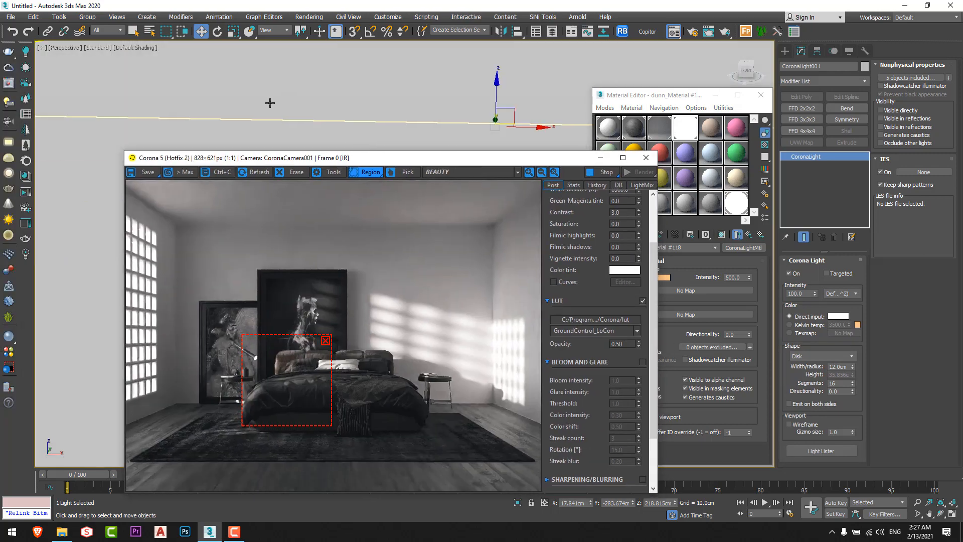
click(247, 131)
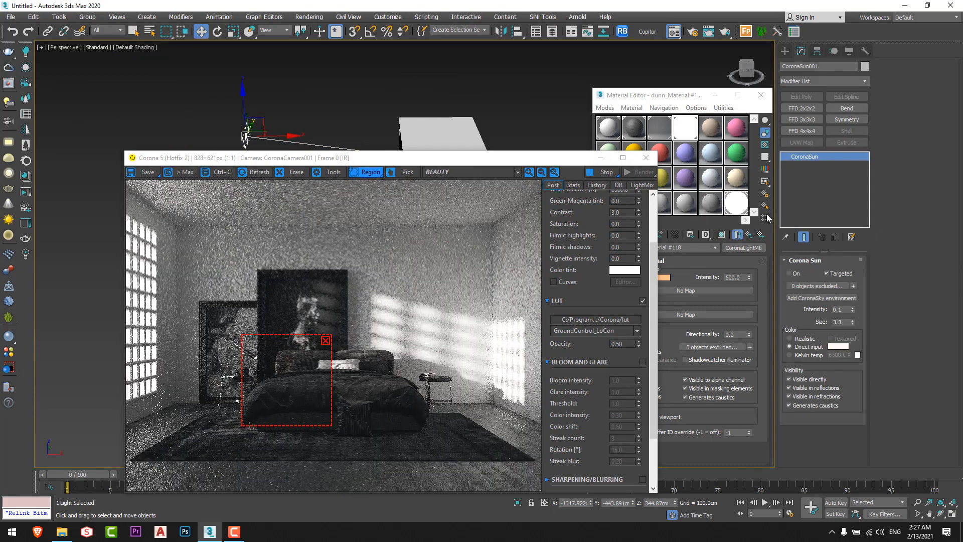
click(685, 128)
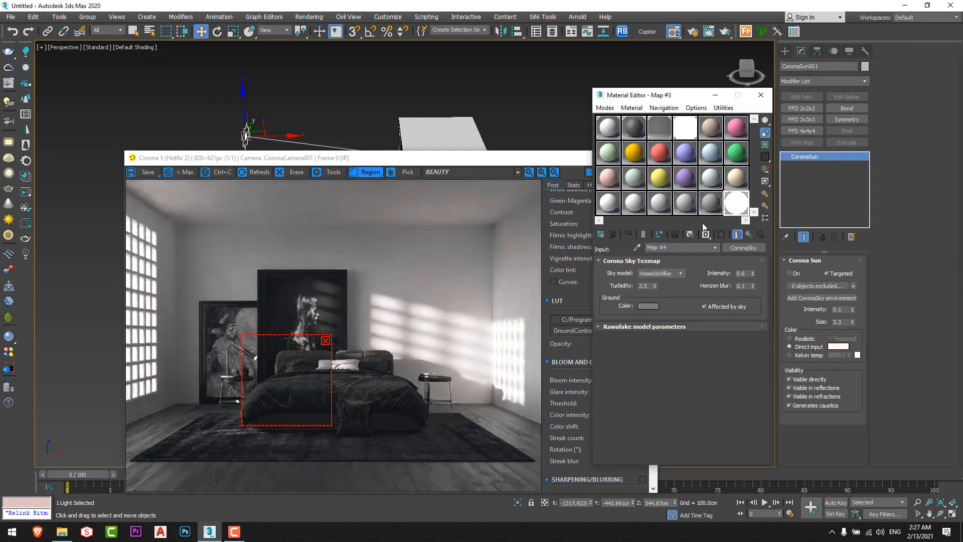
right_click(755, 272)
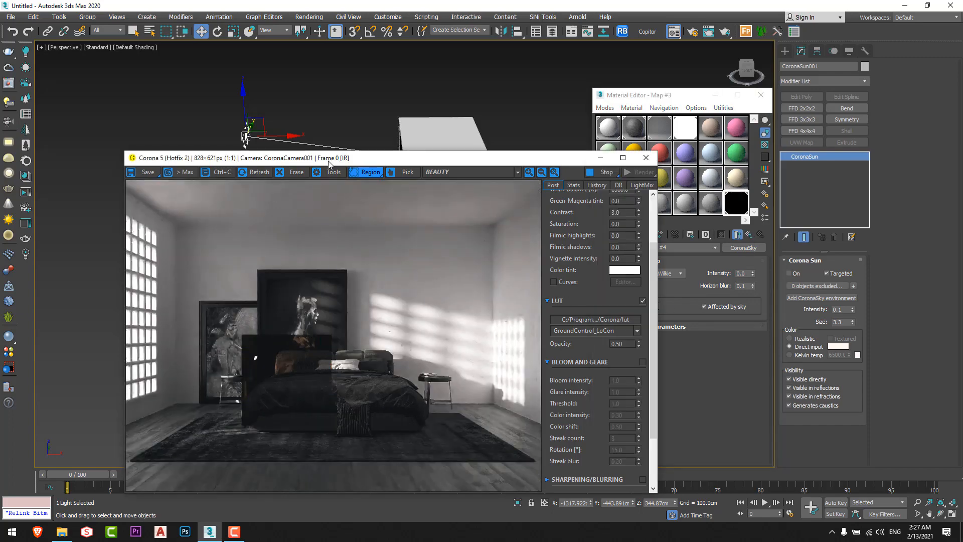
drag(326, 163, 266, 104)
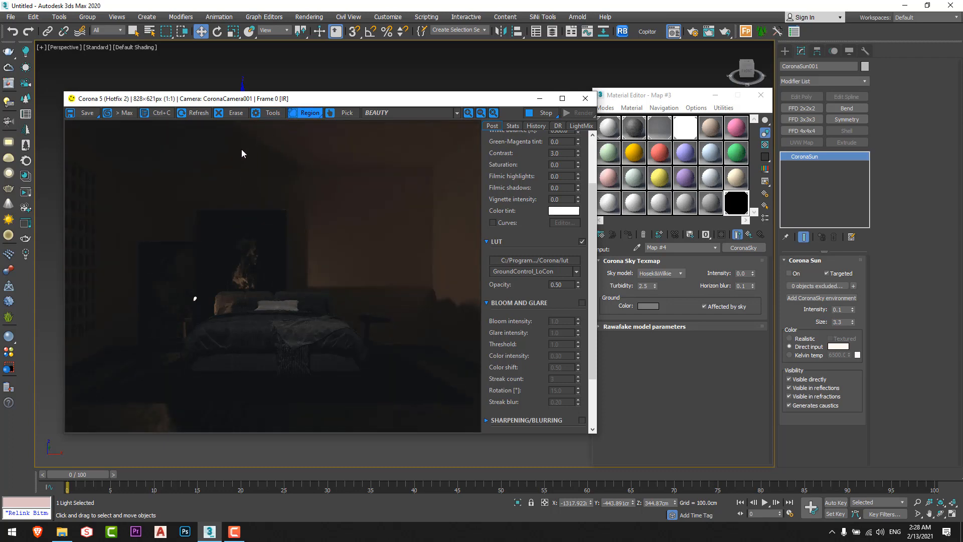
Select the bedside lamp and frame it in a shaded close-up of the perspective view
drag(256, 104, 217, 200)
scroll(361, 135, up, 6)
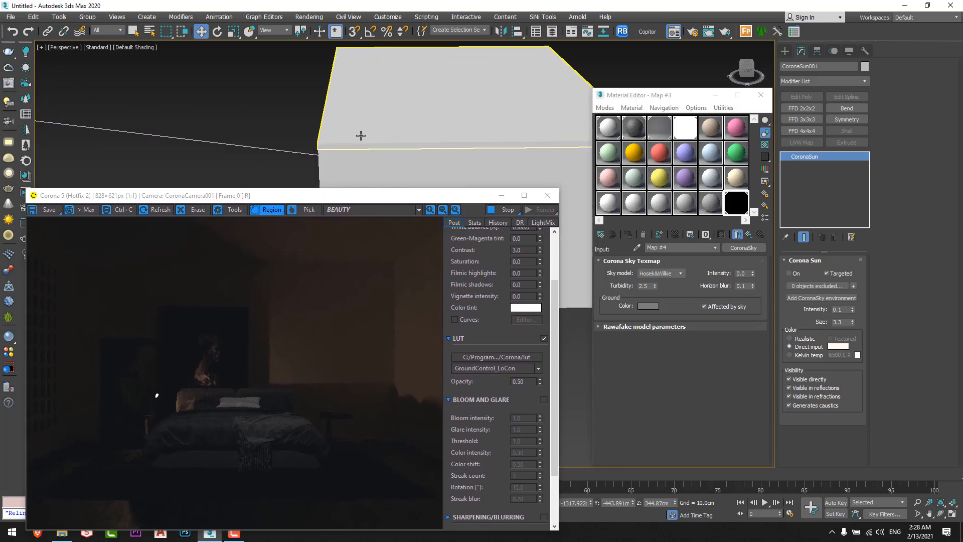
scroll(465, 142, up, 3)
key(F3)
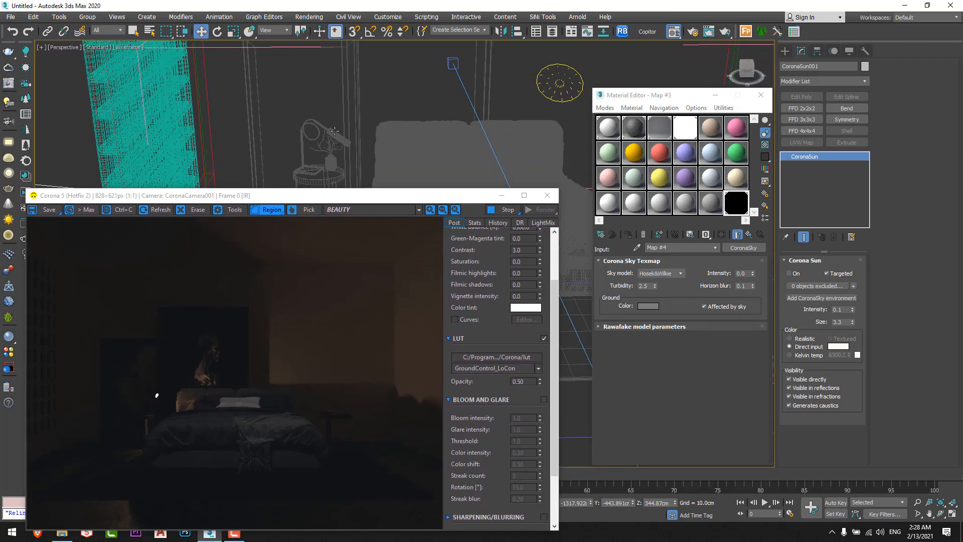
click(334, 131)
key(z)
key(F3)
mouse_move(355, 113)
alt+middle_down()
mouse_move(376, 93)
mouse_move(404, 114)
alt+middle_up()
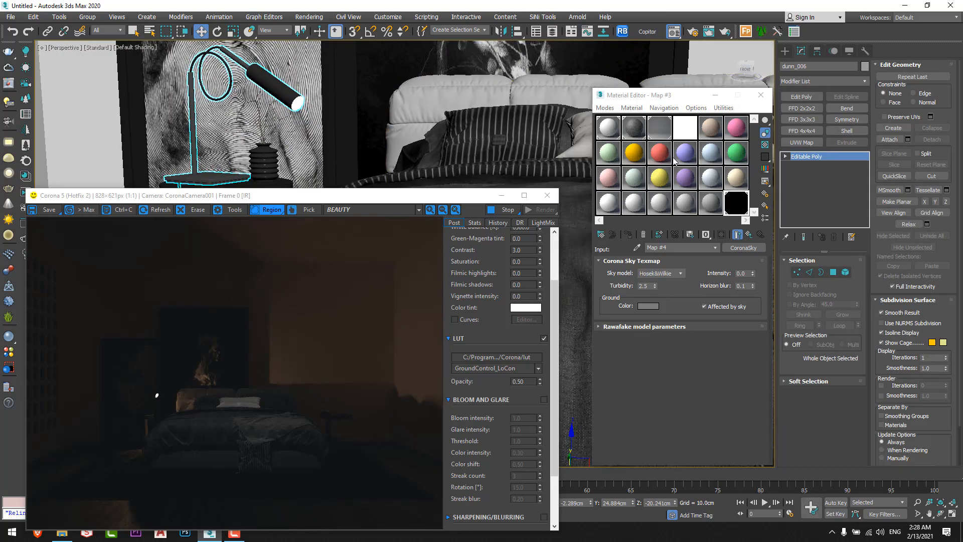
Try emission intensity 1000 on the lamp's Corona Light Material, and raise it to 3000
click(694, 138)
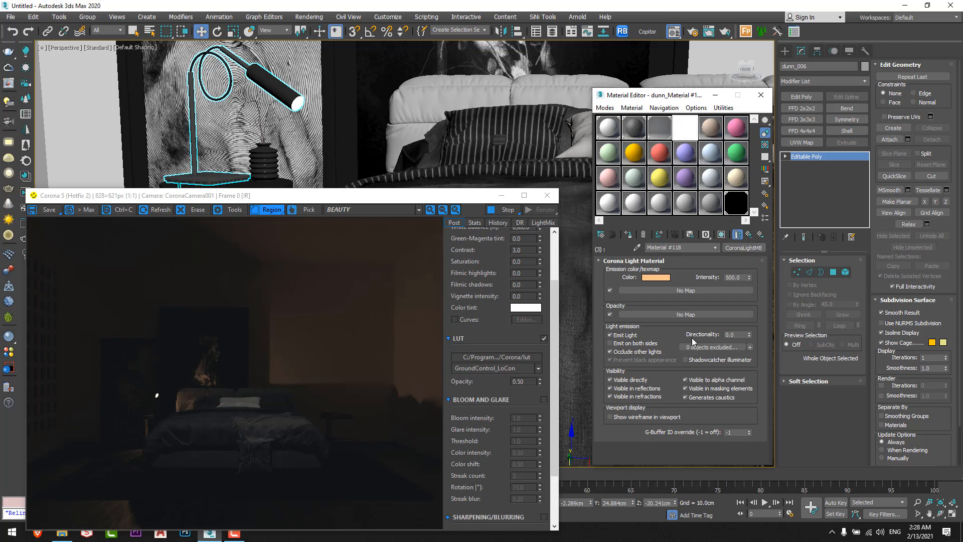
click(737, 277)
text(1000)
key(Return)
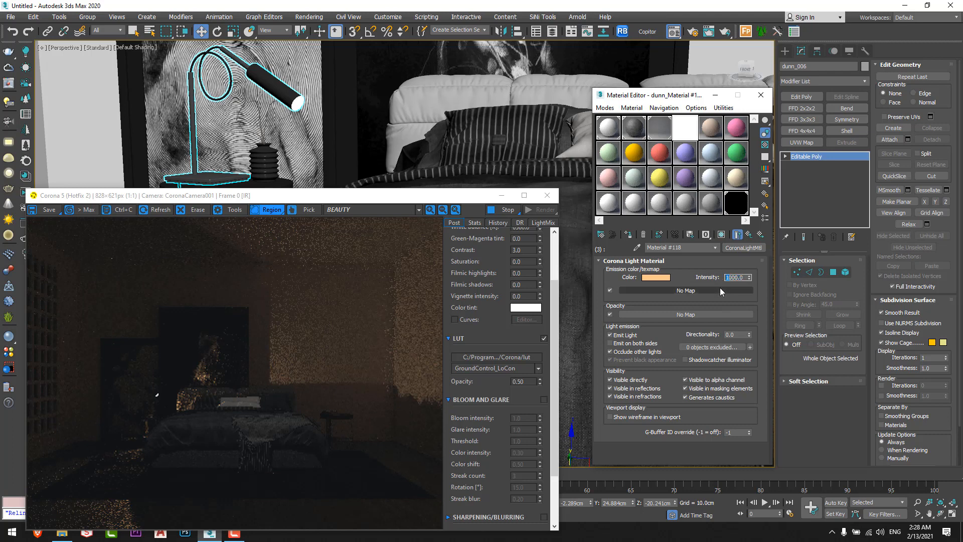
text(3000)
key(Return)
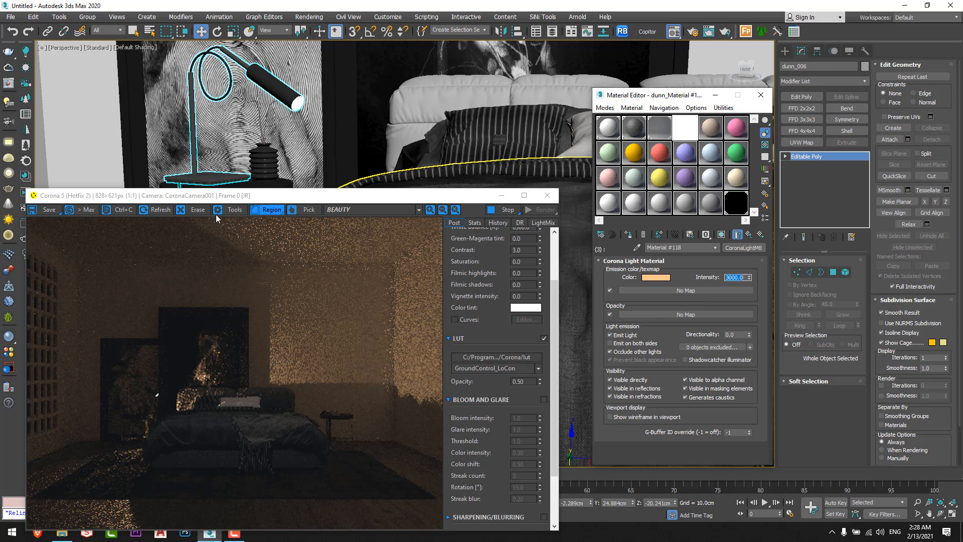
Turn the Corona Sun back on and set the Corona Sky map's intensity to 0.6
drag(215, 196, 213, 154)
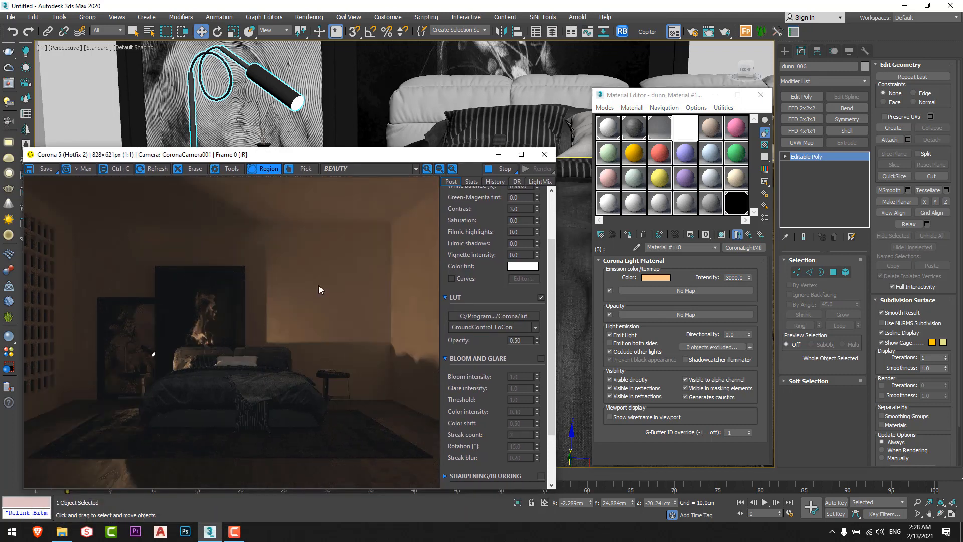
scroll(453, 125, down, 10)
scroll(371, 107, down, 4)
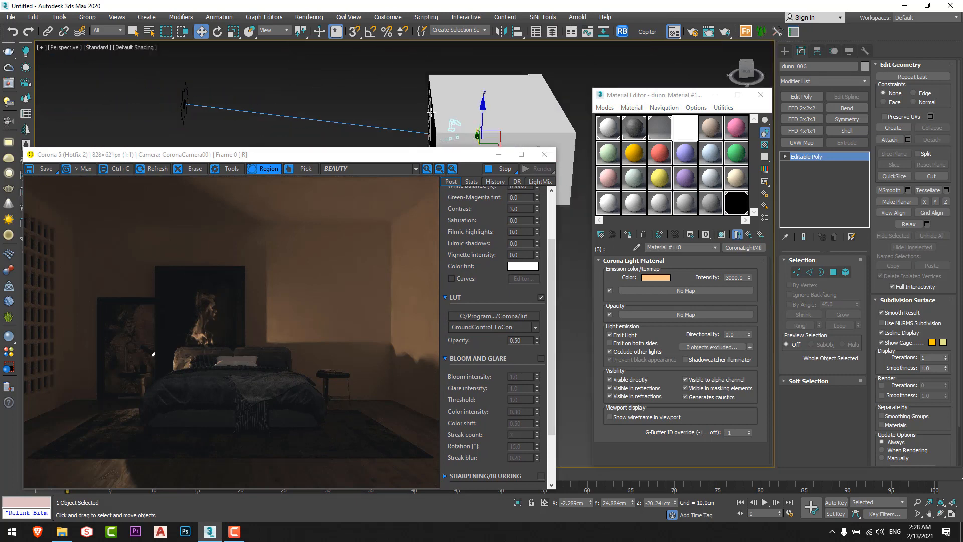
middle_drag(371, 107, 370, 105)
click(185, 103)
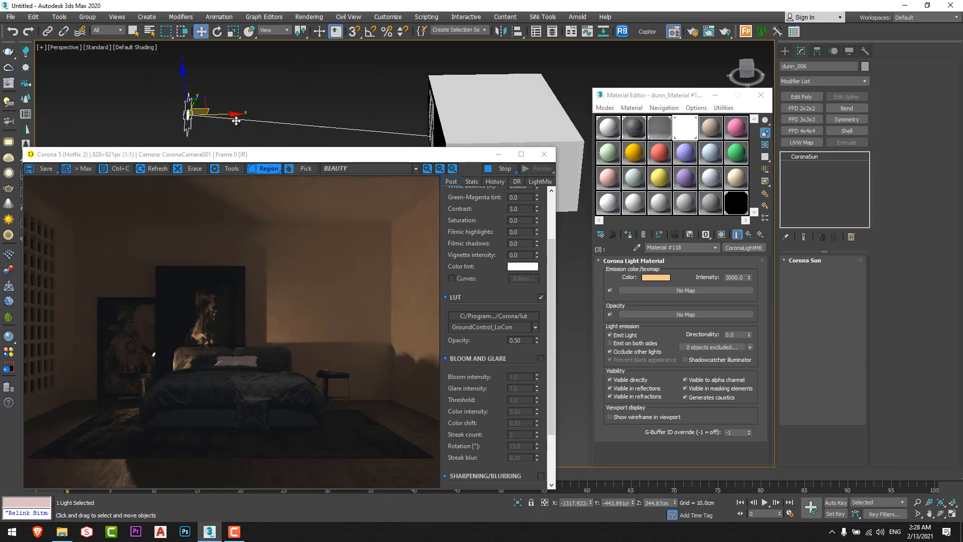
click(793, 273)
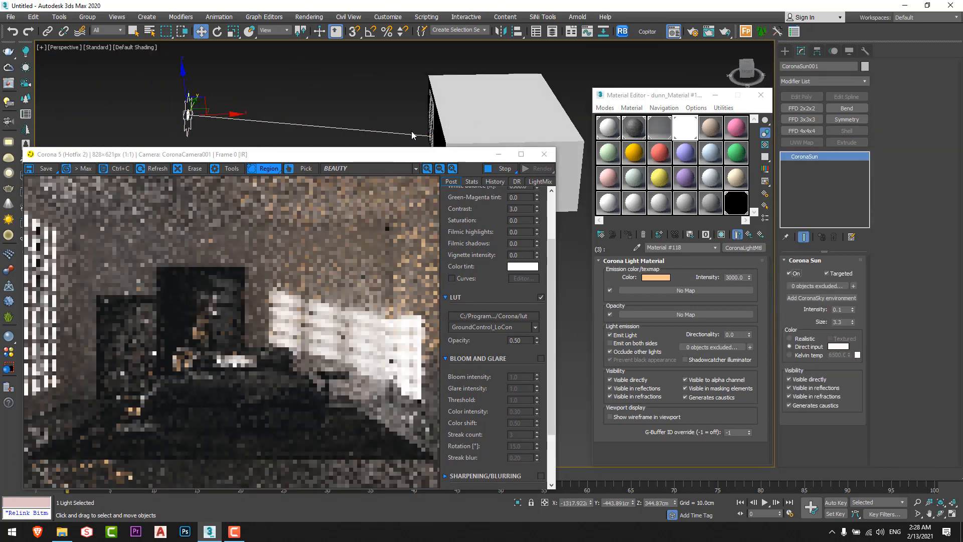
click(741, 205)
double_click(741, 273)
text(0.6)
key(Return)
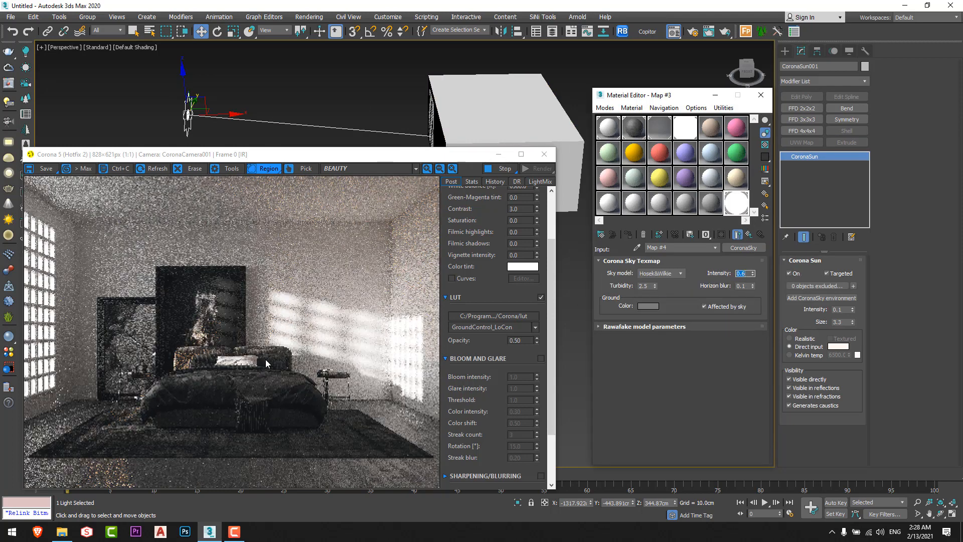
Create a sphere-shaped Corona light of about 1.24 cm radius and place it at the opening of the bedside lamp's head
drag(347, 154, 327, 194)
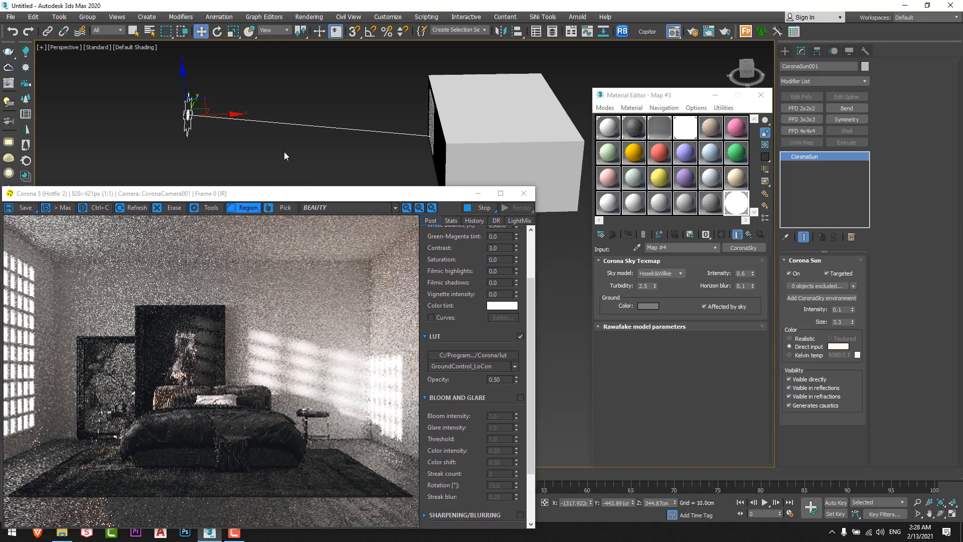
key(t)
click(26, 52)
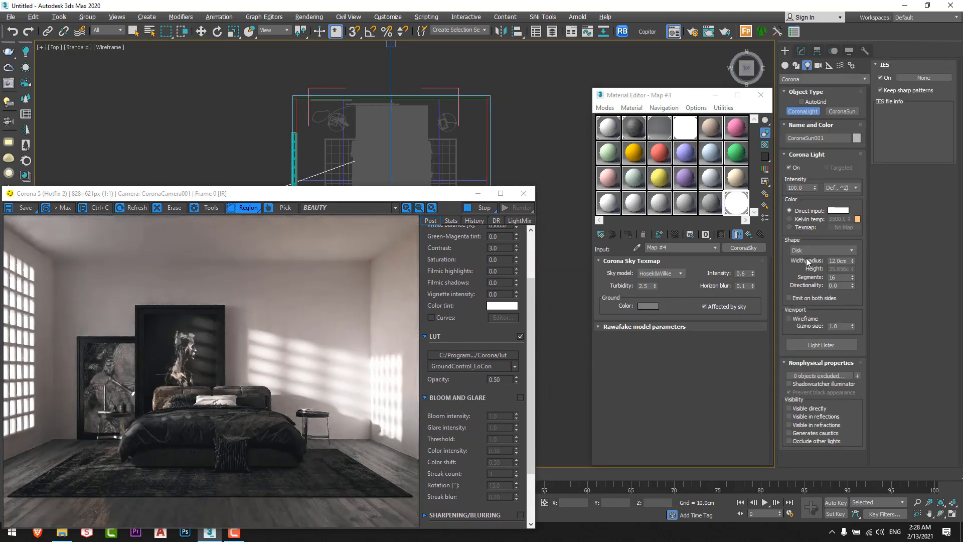
click(820, 250)
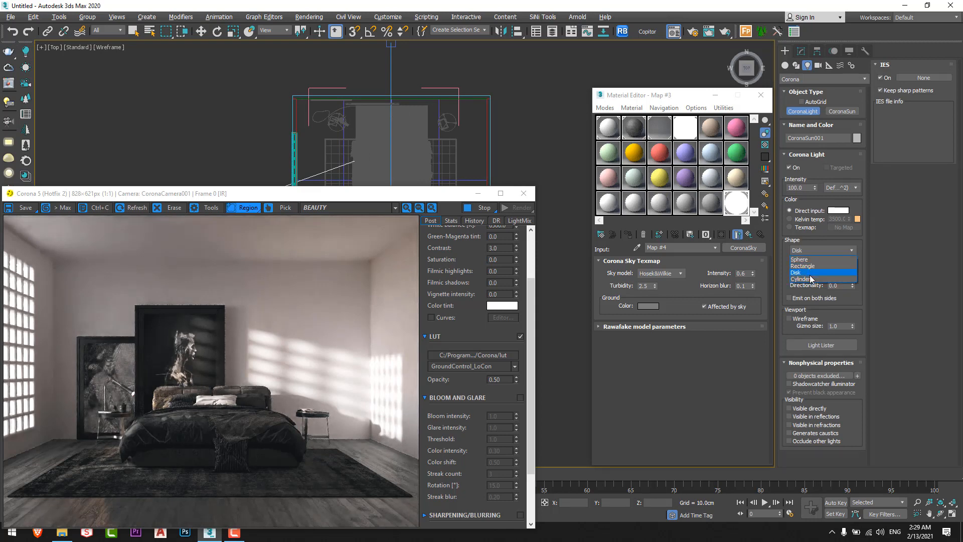
click(799, 259)
scroll(318, 96, up, 5)
middle_drag(318, 96, 301, 106)
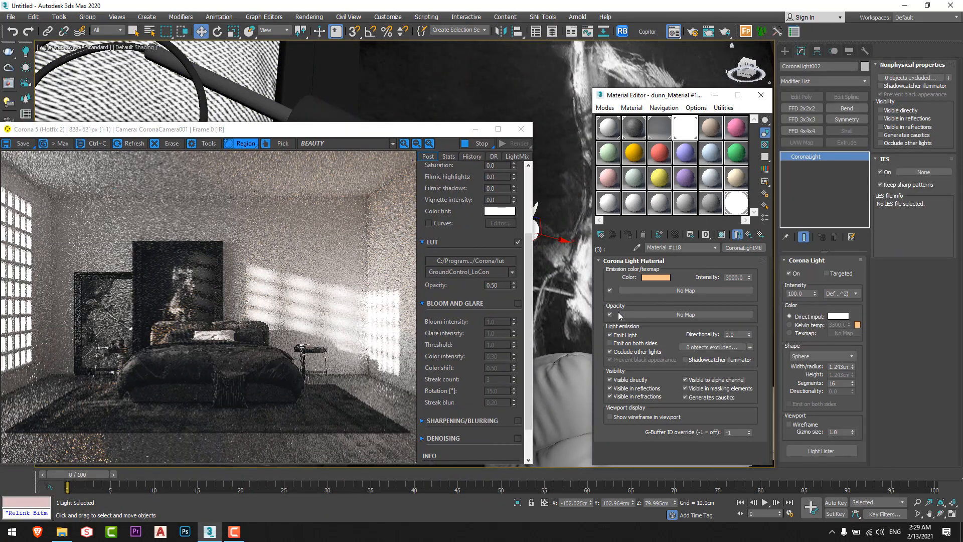
Disable Emit Light on the bedside lamp's Corona Light Material and uncover the lamp head in the viewport
click(627, 335)
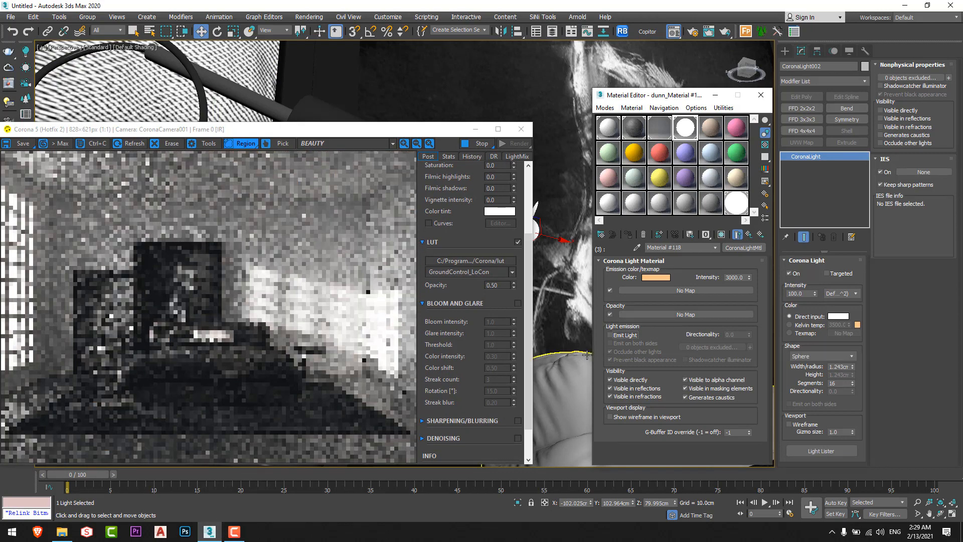
drag(422, 127, 368, 302)
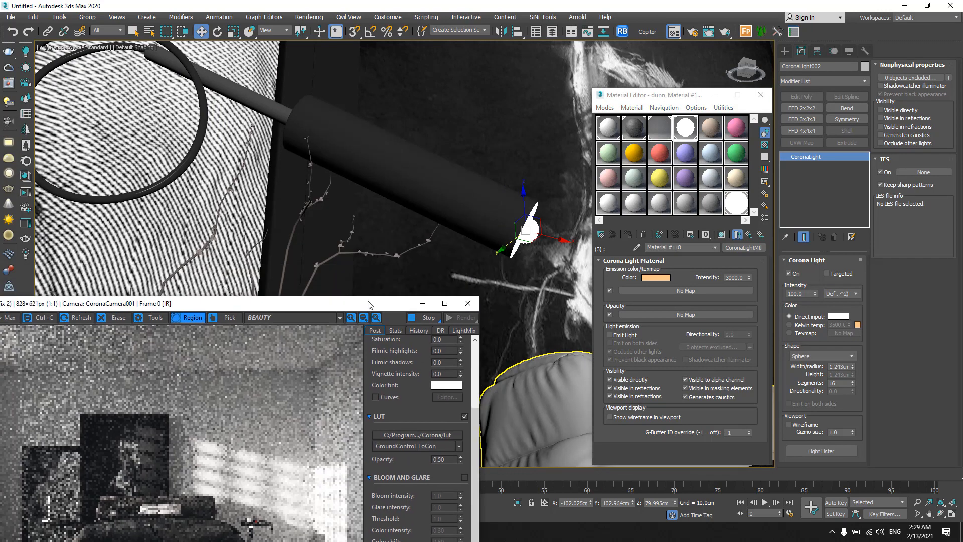
Give the lamp's sphere light a 3500 Kelvin colour temperature and set its intensity to 3000
middle_drag(562, 227, 482, 198)
click(813, 325)
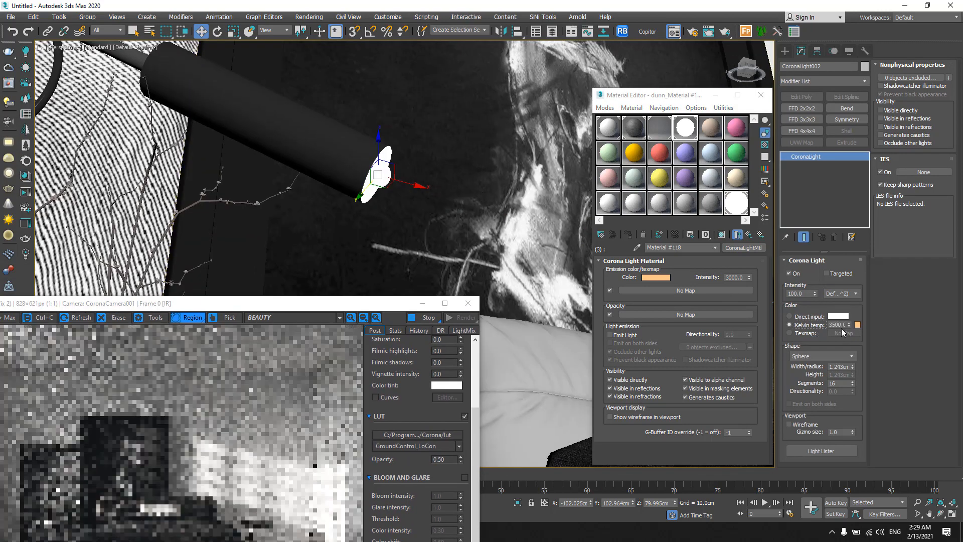
drag(382, 302, 384, 222)
drag(792, 293, 771, 322)
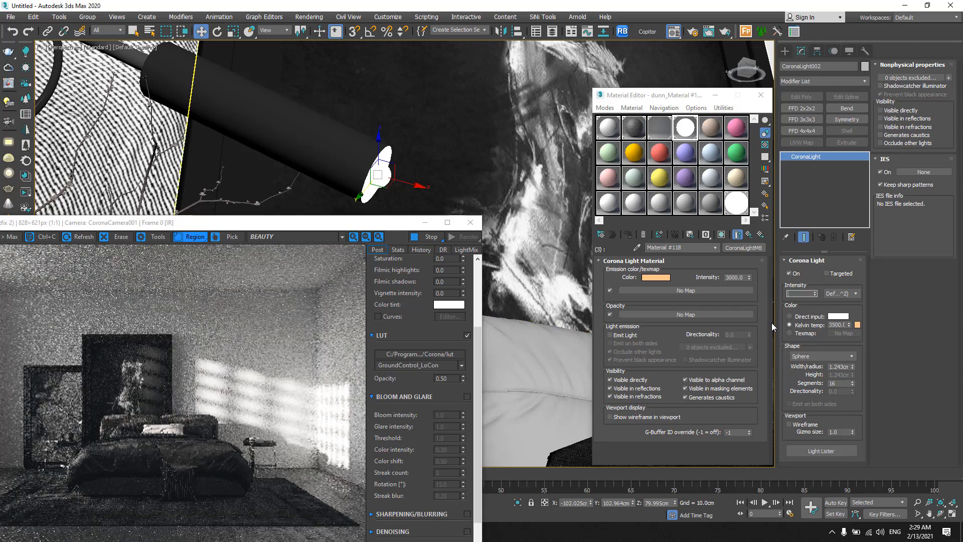
text(3000)
key(Return)
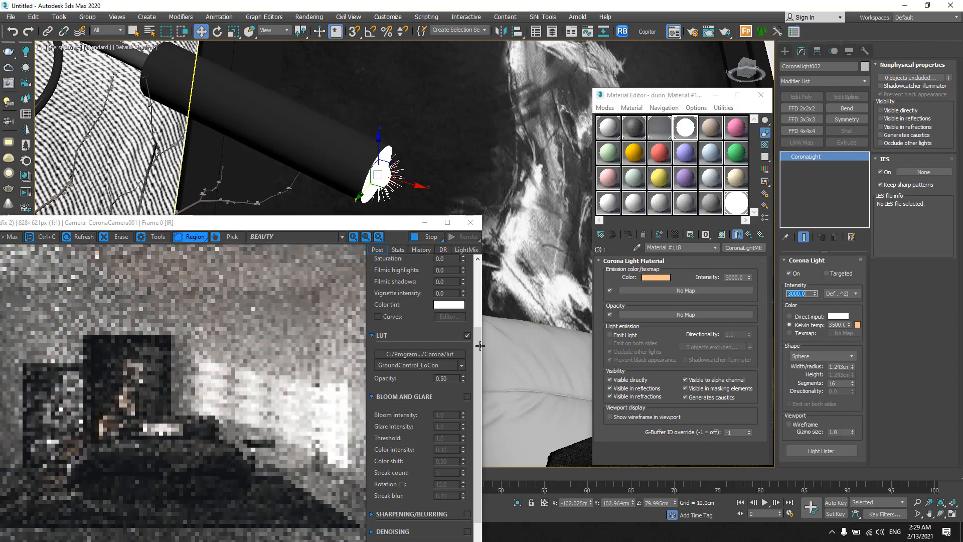
Raise the lamp sphere light's intensity to 5000 while checking the interactive render
drag(311, 223, 339, 160)
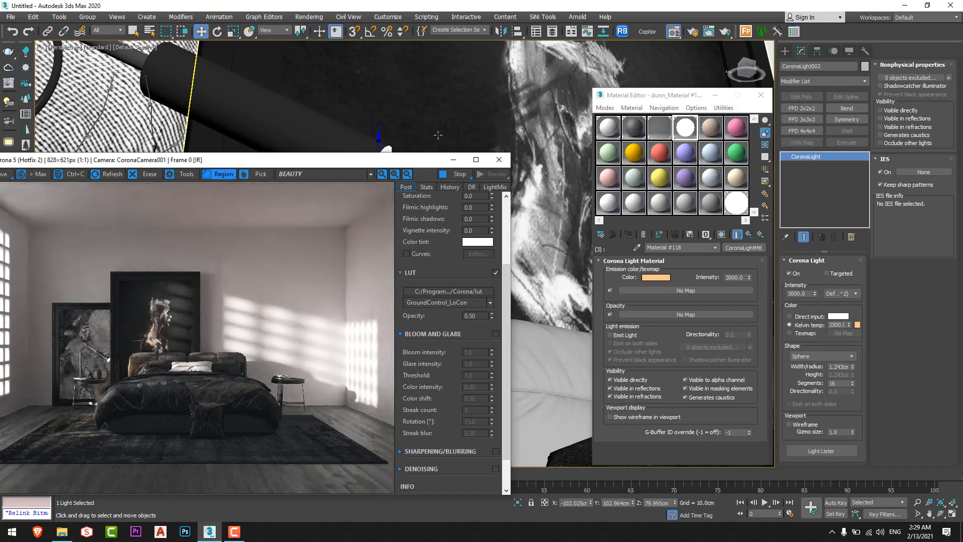
middle_drag(392, 145, 487, 71)
scroll(488, 73, up, 3)
scroll(494, 101, up, 1)
scroll(503, 110, down, 2)
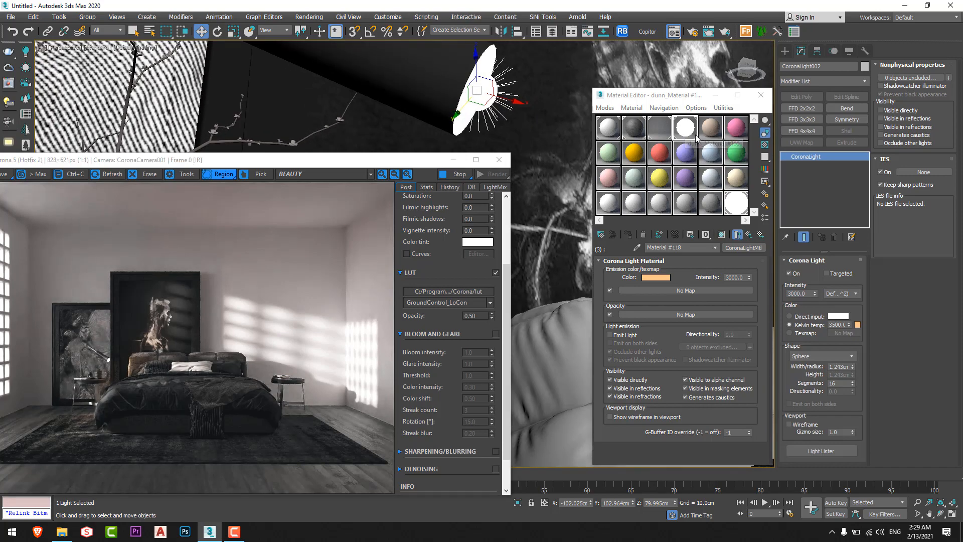
double_click(789, 294)
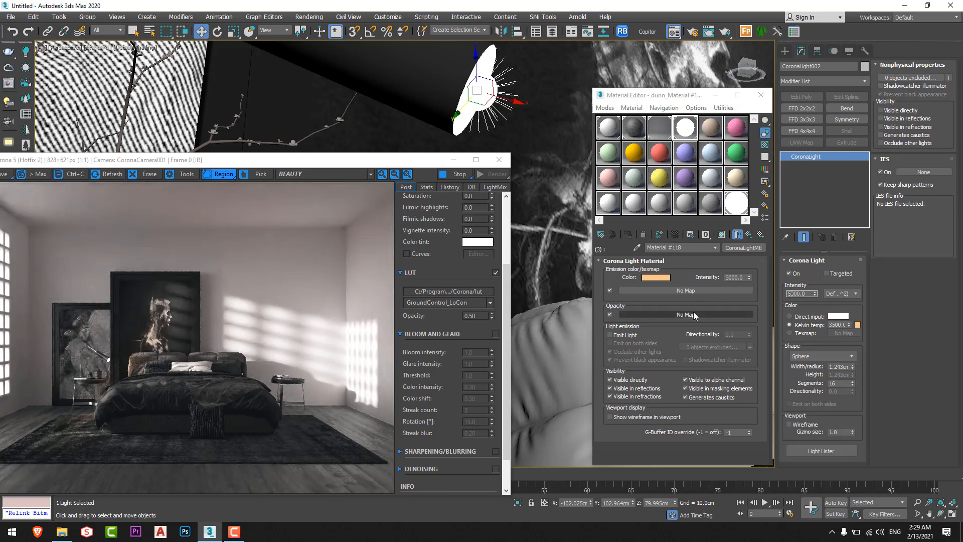
key(Return)
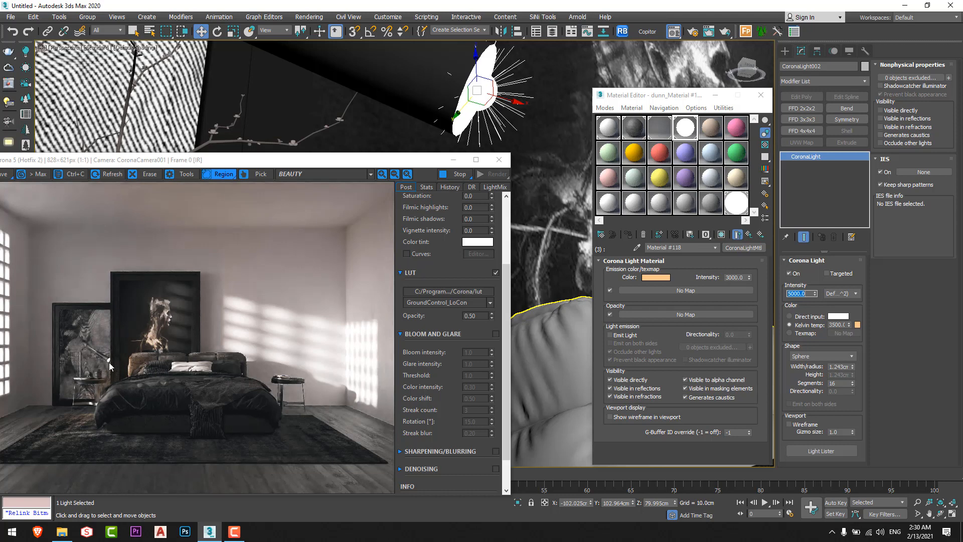
Enable Bloom and Glare for the render, try glare intensity 0.1, and reduce it to 0.05
drag(289, 166, 337, 120)
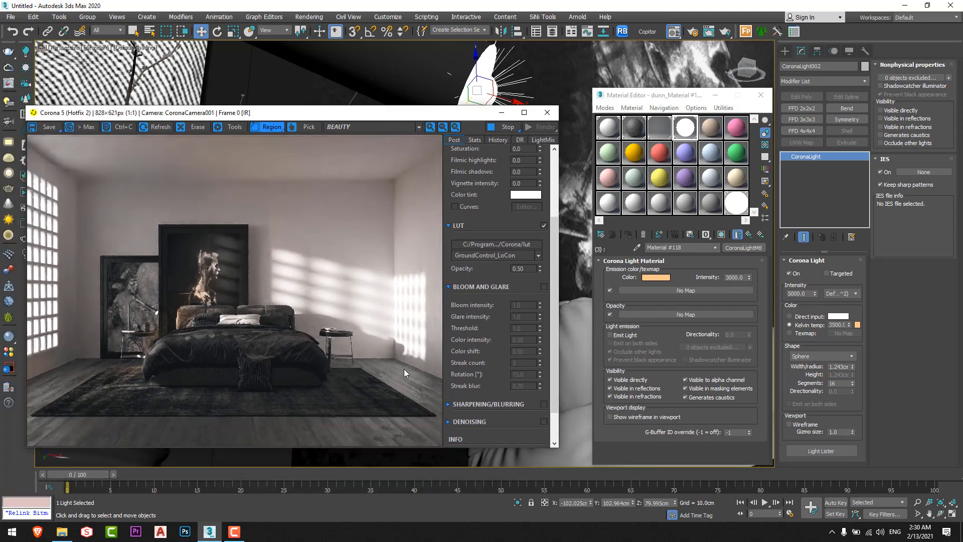
click(544, 287)
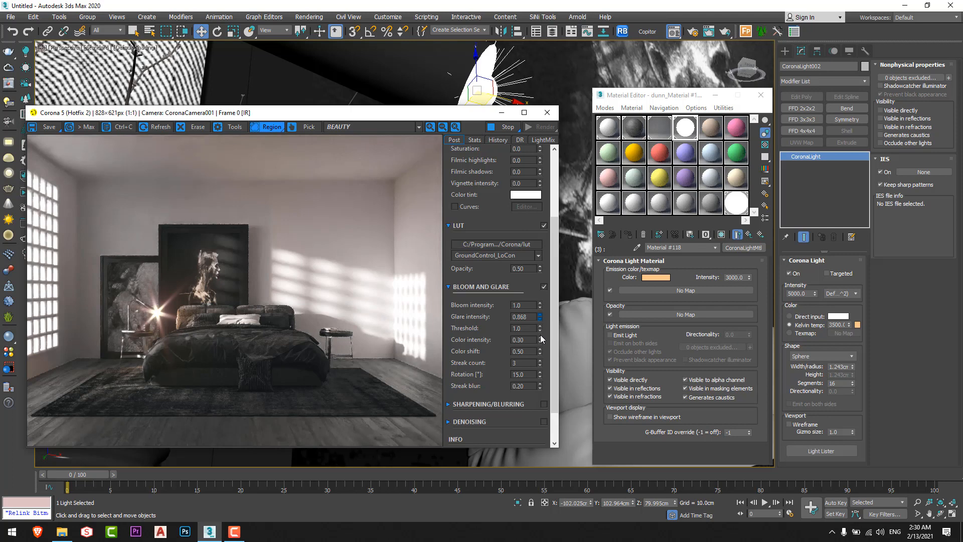
drag(541, 325, 535, 353)
text(0.1)
key(Return)
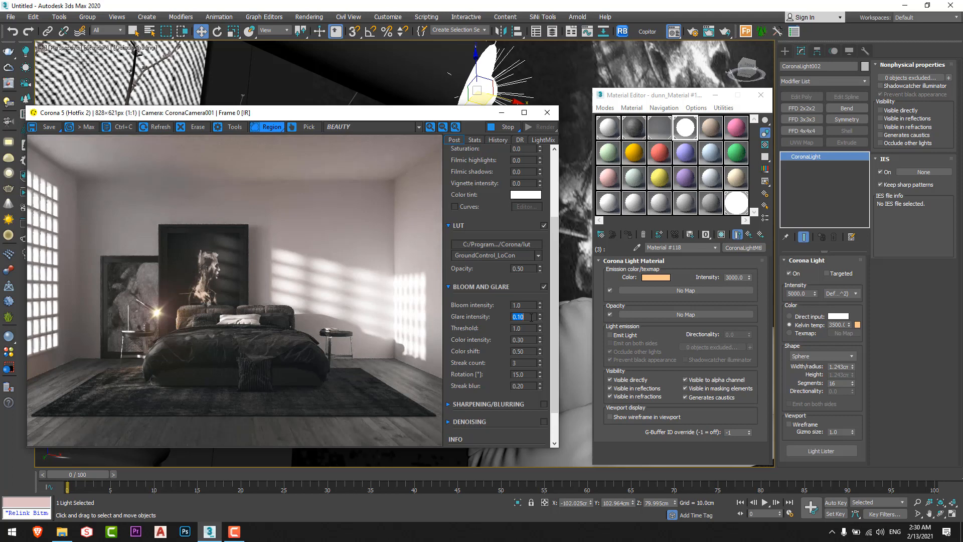
text(5)
key(Return)
Try bloom intensity 5, lower it to 2, and compare the render with Bloom and Glare off and on
drag(126, 113, 151, 107)
drag(554, 300, 498, 300)
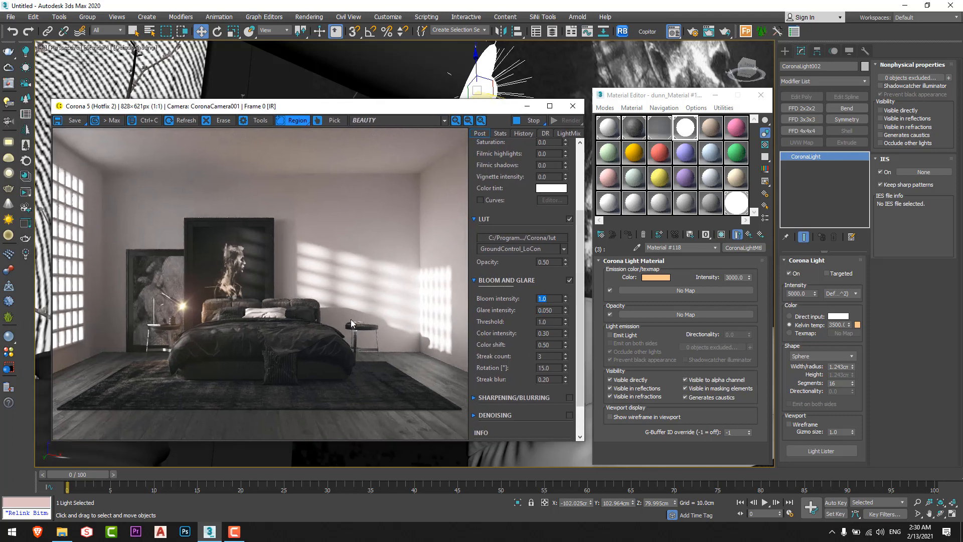
text(5)
key(Return)
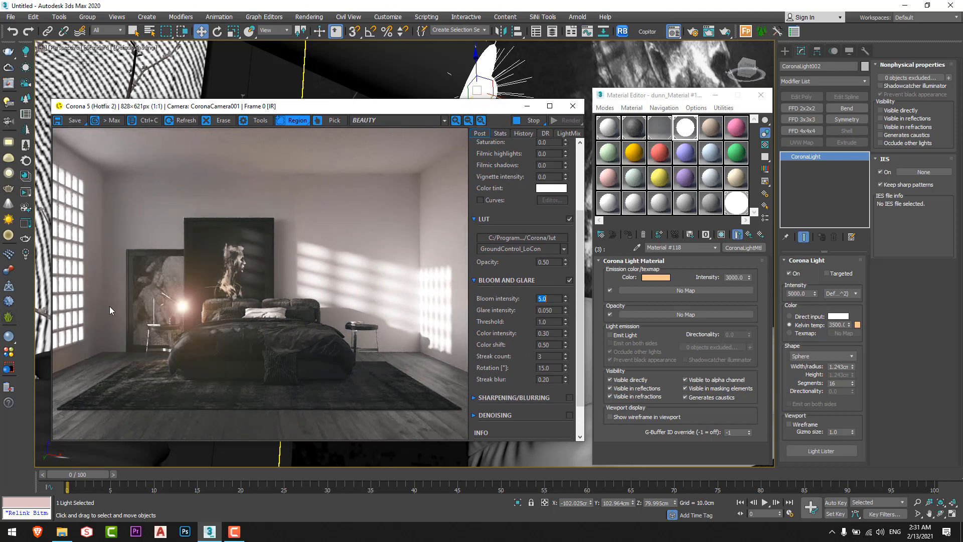
text(2)
key(Return)
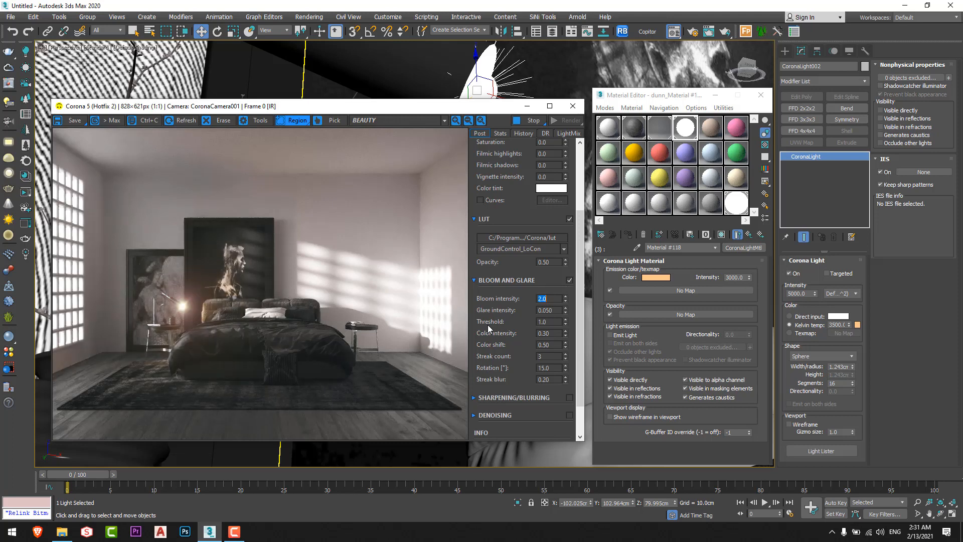
click(569, 280)
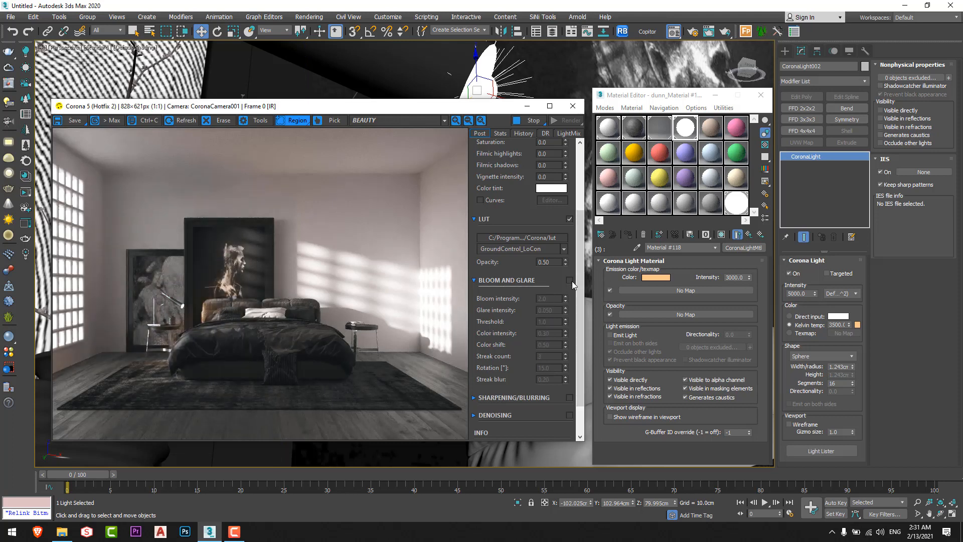
click(569, 280)
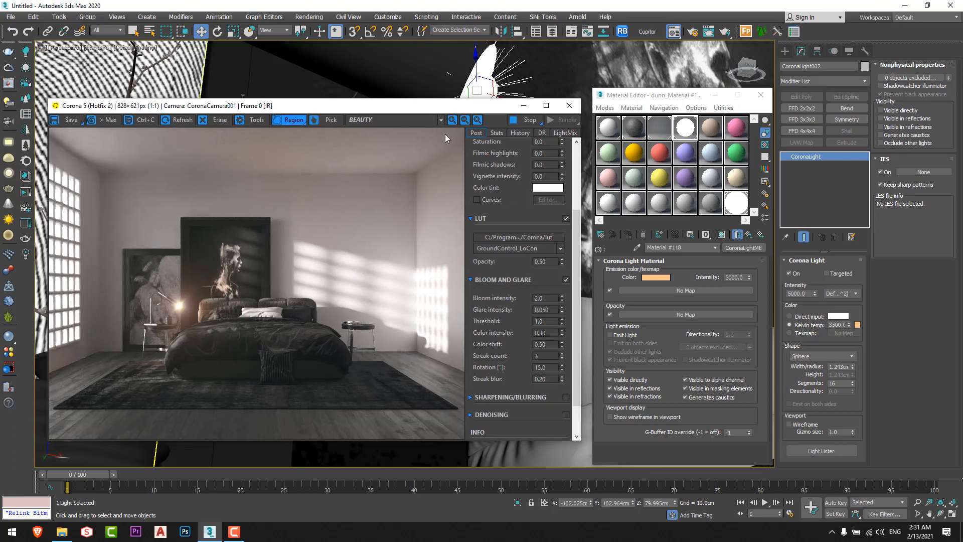
Close the interactive render window and the Material Editor to return to the full bedroom viewport
click(568, 105)
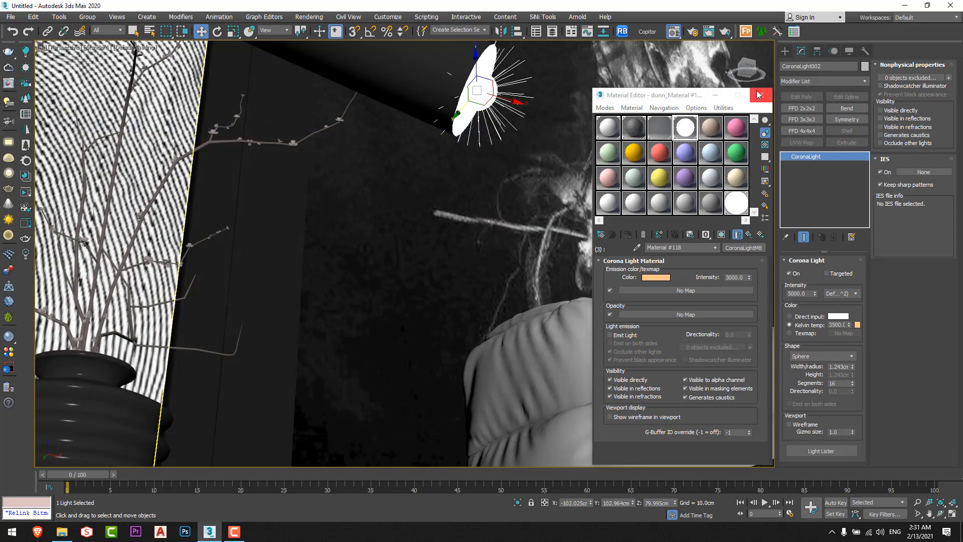
click(760, 95)
scroll(565, 266, up, 3)
scroll(564, 266, down, 8)
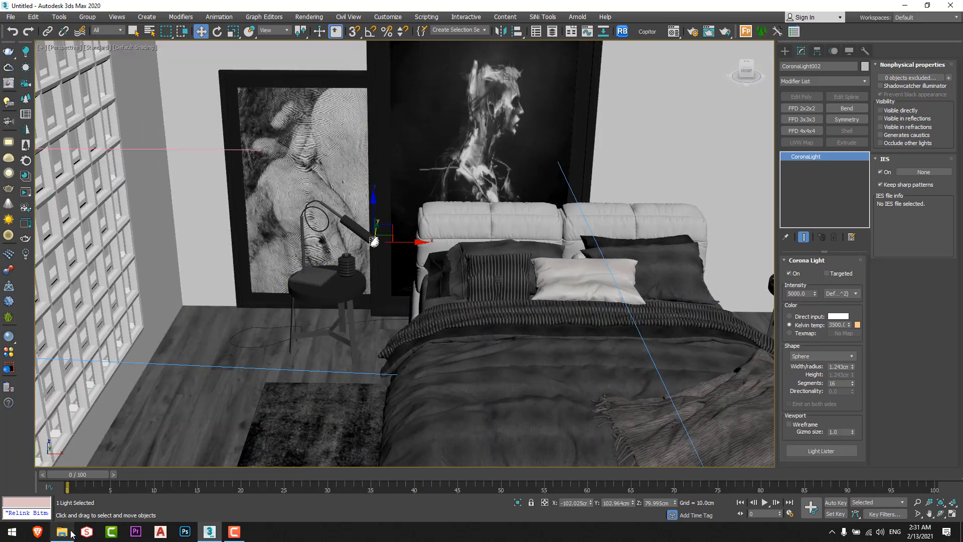
Switch to File Explorer, browse the Curtain folder of the model library, and open its Curtains subfolder
click(62, 531)
key(alt+Up)
key(alt+Up)
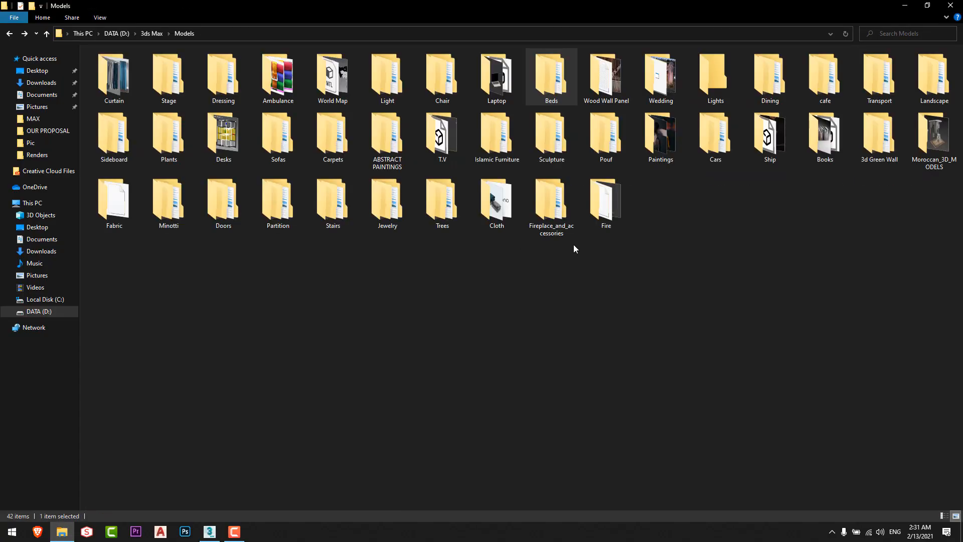
text(cu)
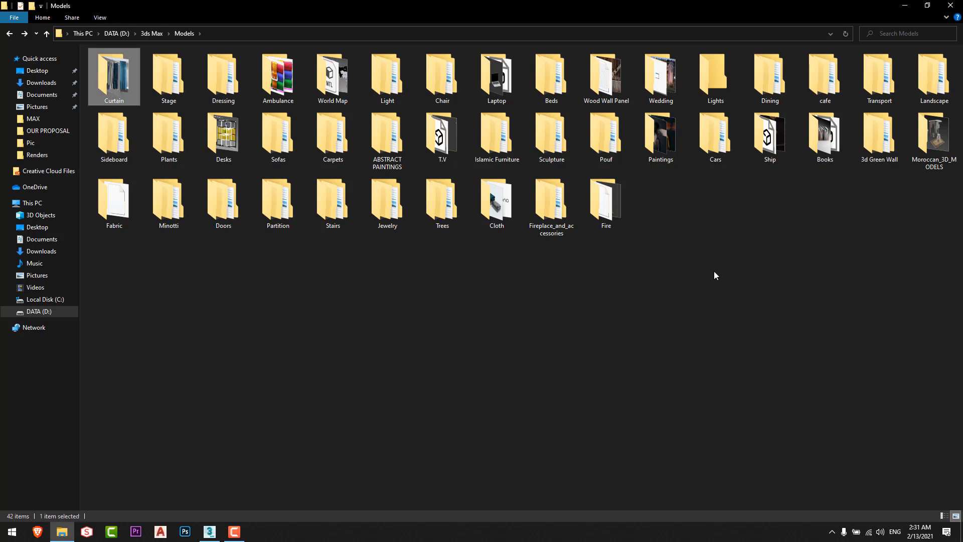
key(Return)
click(738, 165)
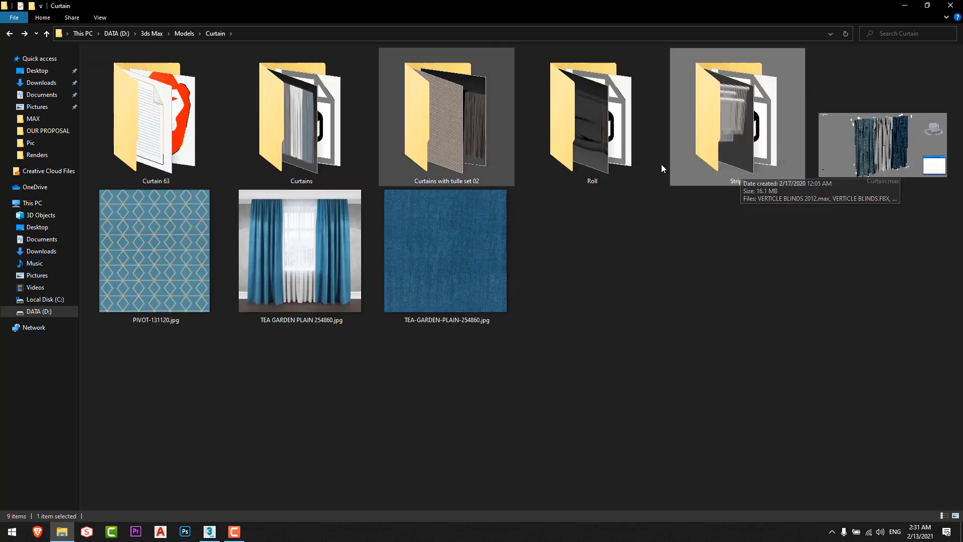
double_click(451, 150)
key(alt+Up)
double_click(301, 150)
Return to 3ds Max, select the window lattice from outside the room, and isolate it
key(alt+Tab)
alt+middle_drag(511, 231, 502, 248)
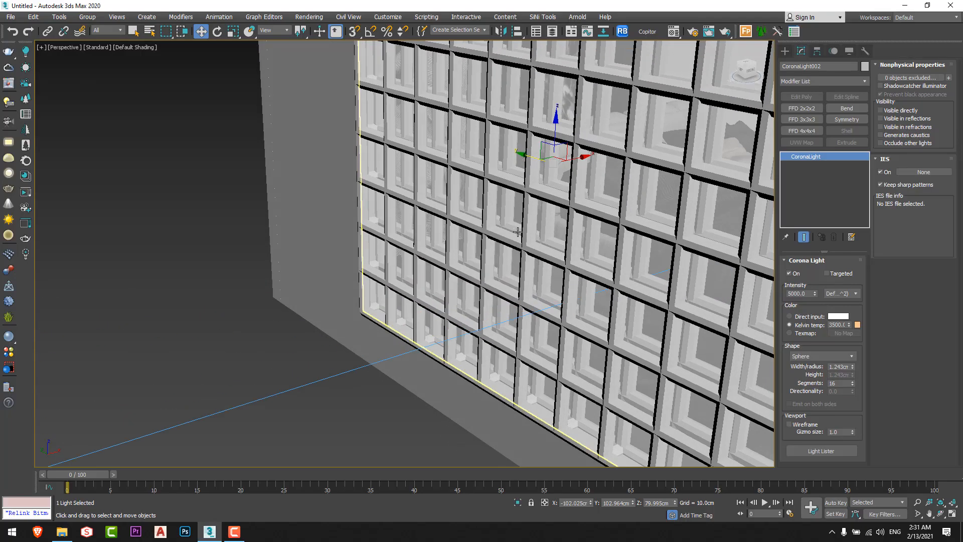
scroll(430, 213, down, 2)
alt+middle_drag(430, 211, 434, 221)
scroll(425, 220, down, 3)
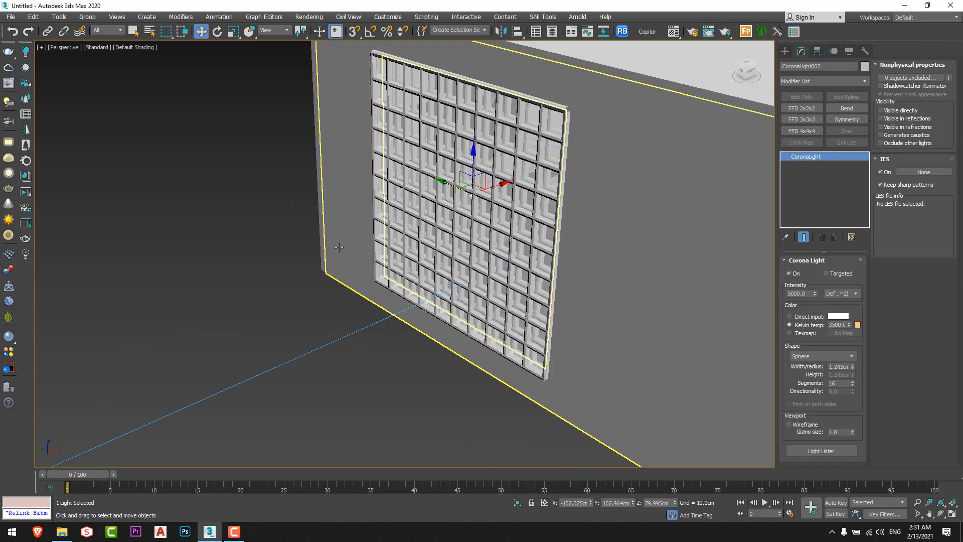
alt+drag(422, 240, 411, 289)
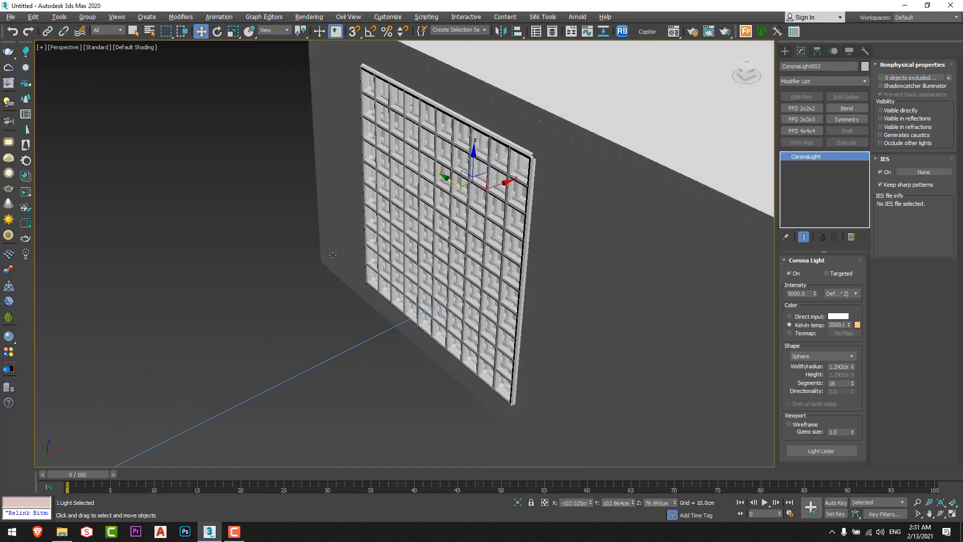
click(446, 332)
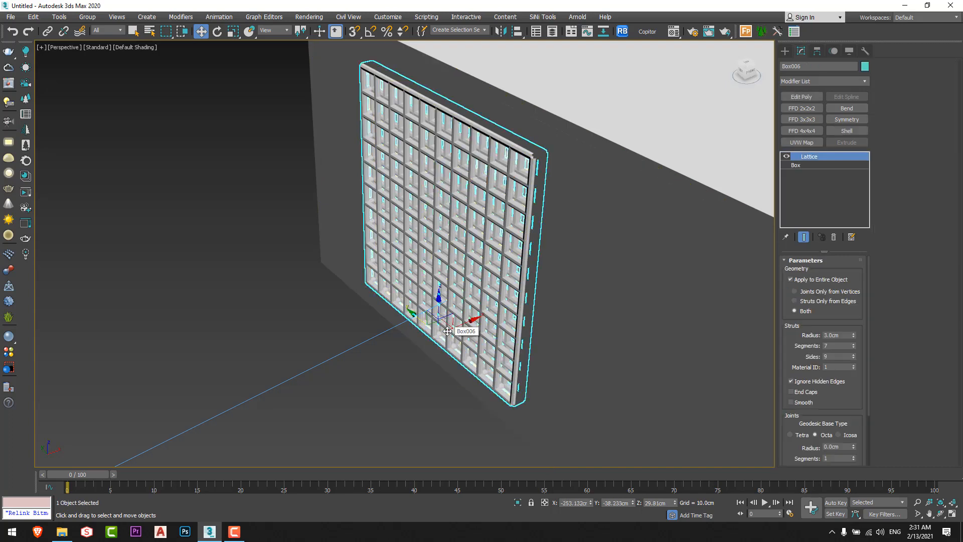
click(516, 502)
scroll(426, 251, down, 4)
alt+middle_drag(461, 266, 296, 266)
alt+middle_drag(296, 267, 259, 265)
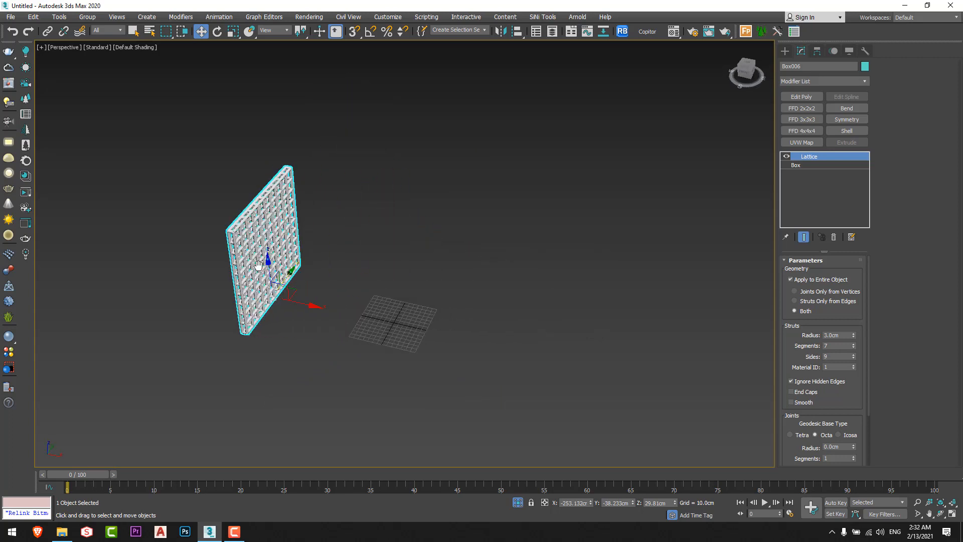
Merge CURTAINS_VELVET.max from the Curtains folder and place the curtains beside the isolated window lattice
key(alt+Tab)
key(alt+Tab)
drag(195, 96, 563, 317)
click(597, 334)
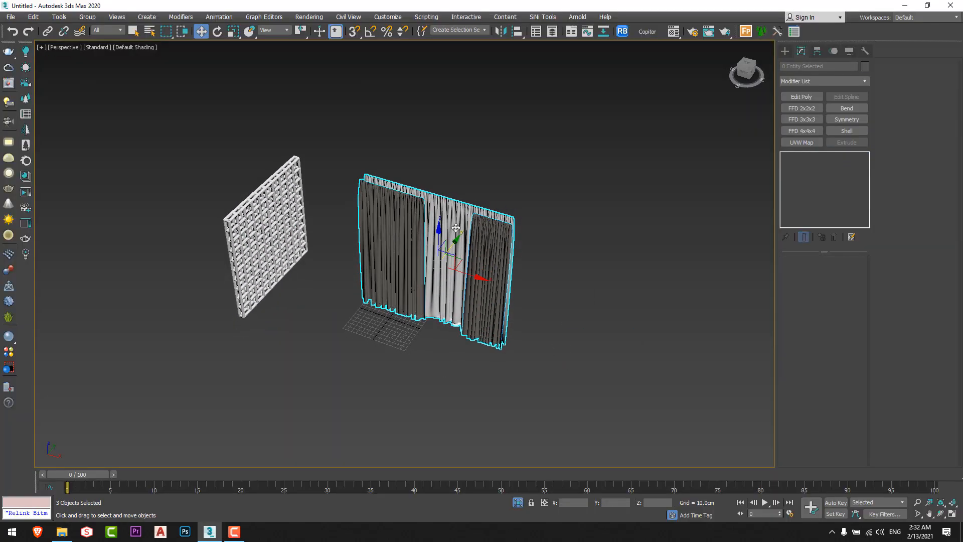
Turn on angle snap and rotate the curtains about the vertical axis until they run parallel to the window lattice
scroll(455, 228, up, 2)
key(e)
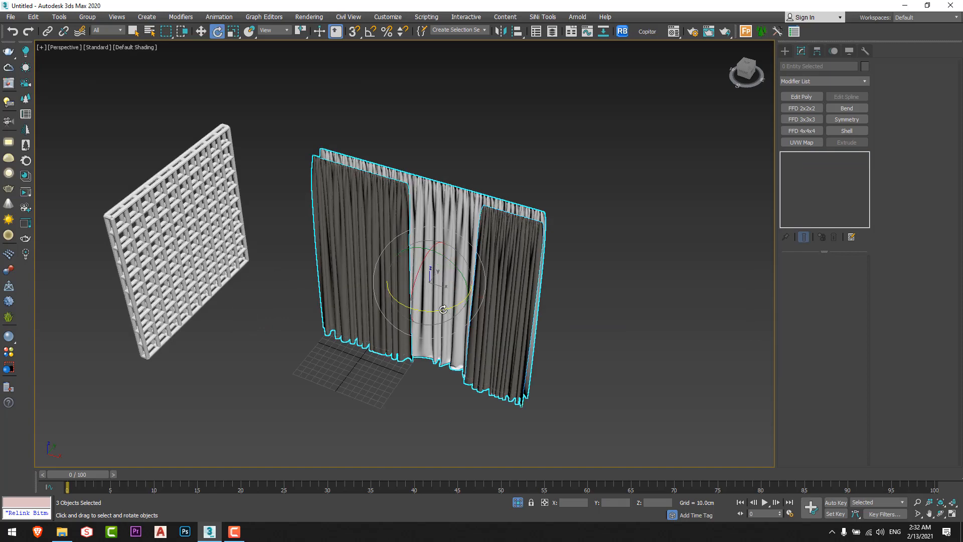
key(a)
drag(440, 308, 483, 299)
key(w)
middle_drag(523, 300, 492, 279)
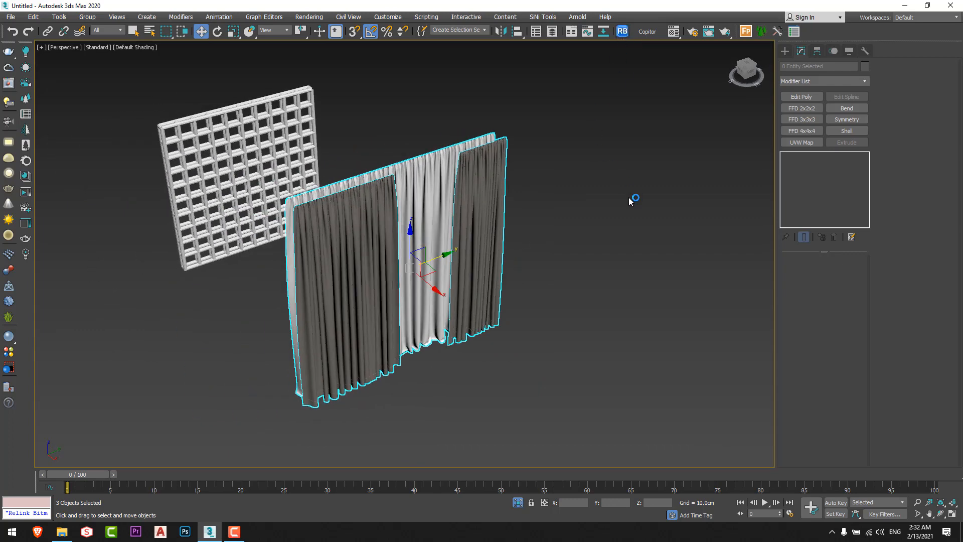
Relink the curtains' missing textures with Relink Bitmaps, using D:\3ds Max\Models\Curtain\Curtains as the search directory
click(61, 531)
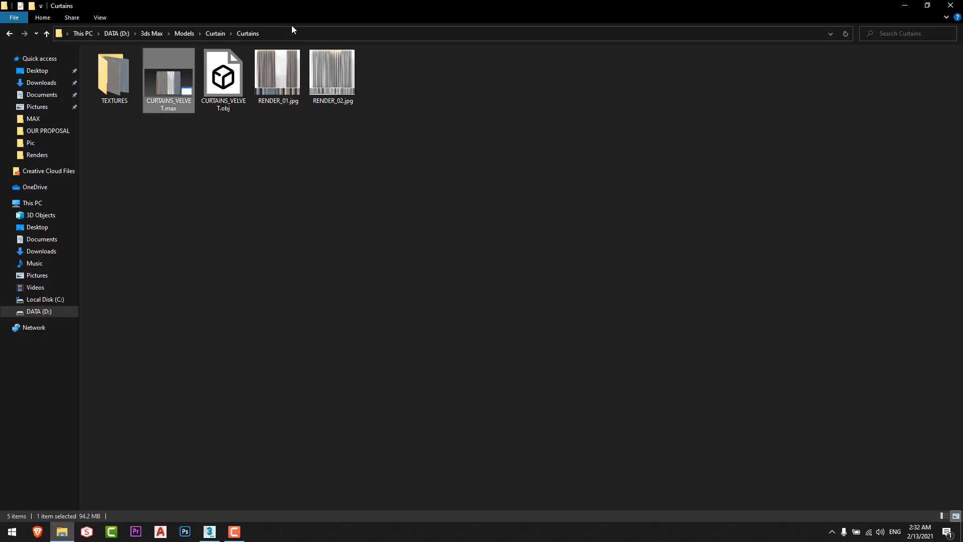
click(291, 32)
key(ctrl+c)
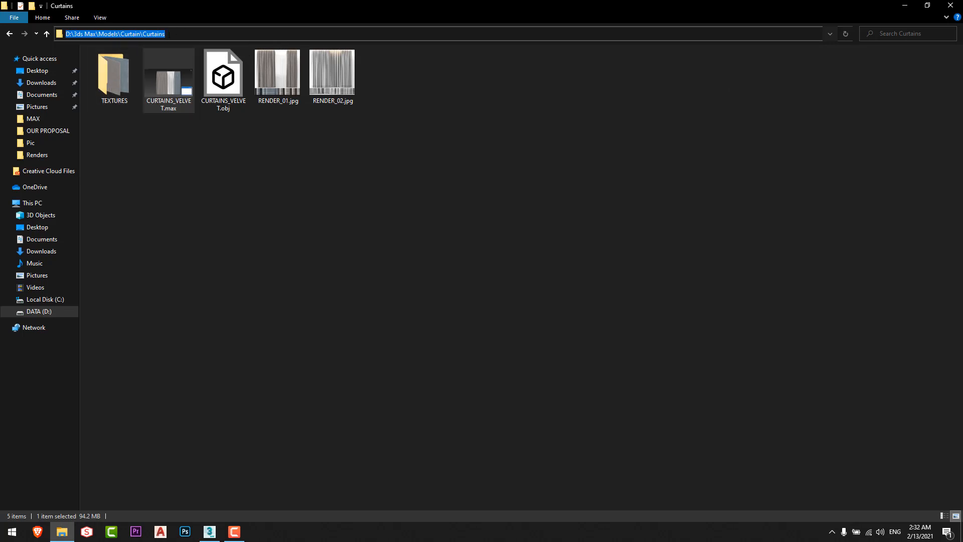
click(209, 532)
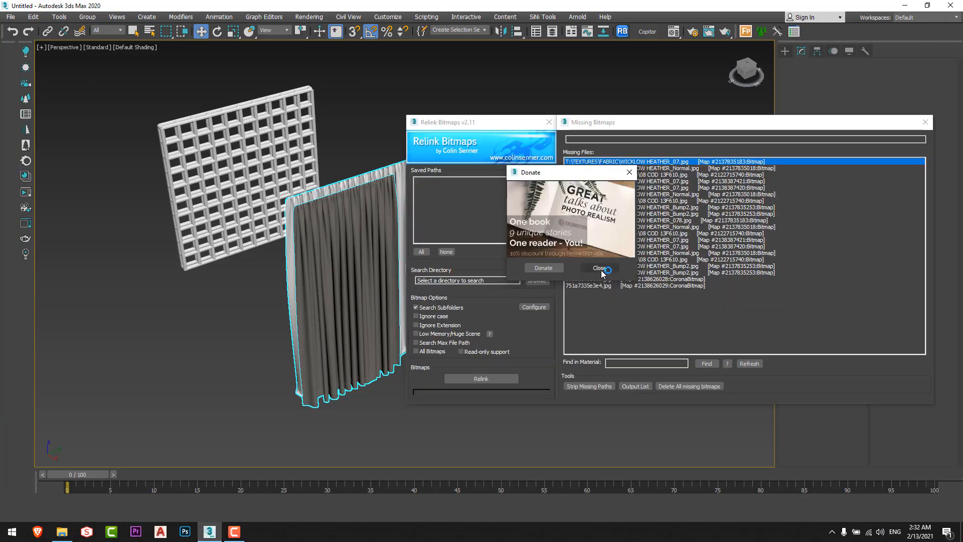
click(534, 280)
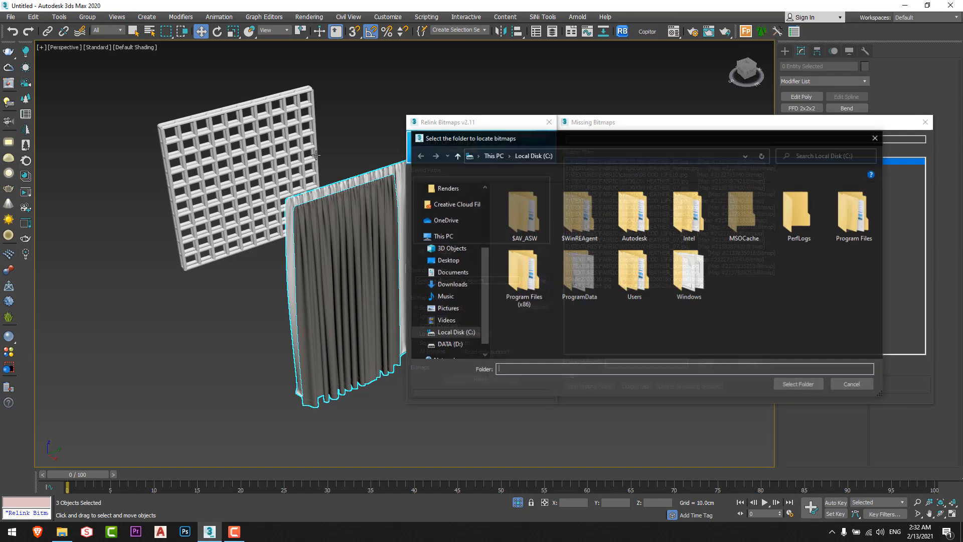
click(596, 152)
key(ctrl+v)
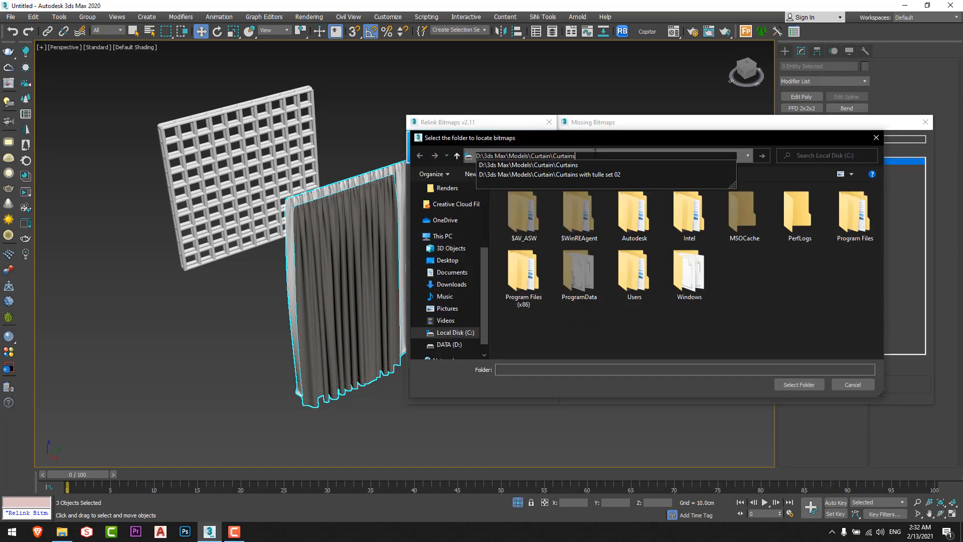
key(Return)
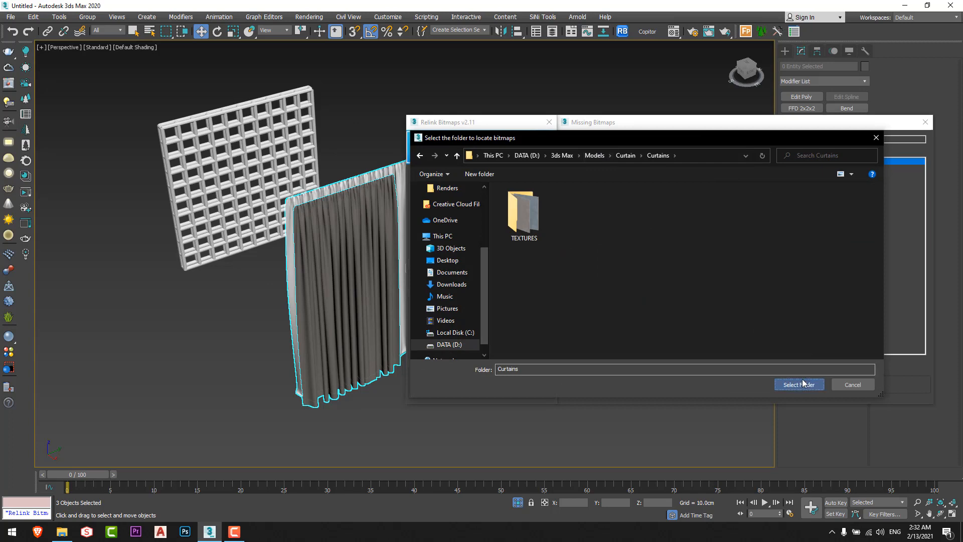
click(799, 385)
click(480, 378)
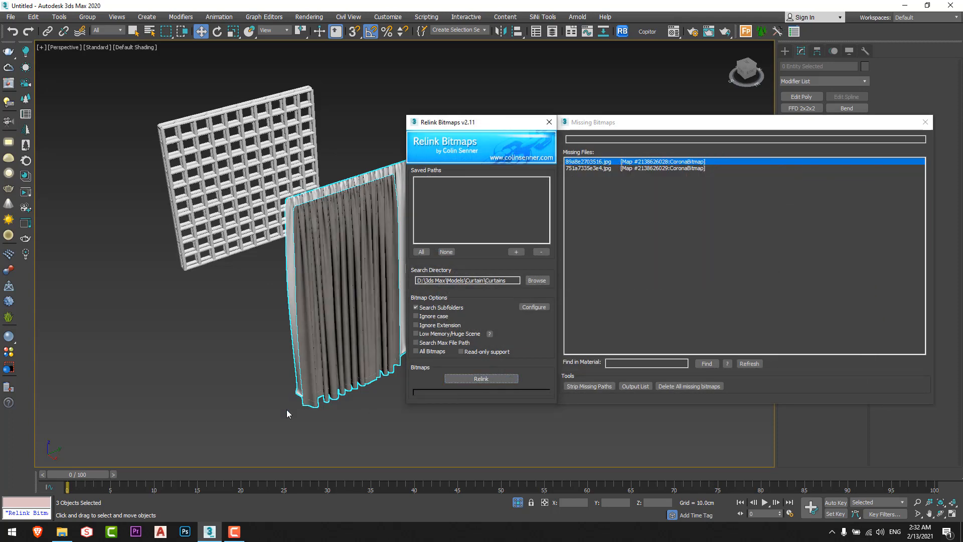
Convert the materials of the selected curtains with Corona Converter, limited to materials of selected objects
click(925, 122)
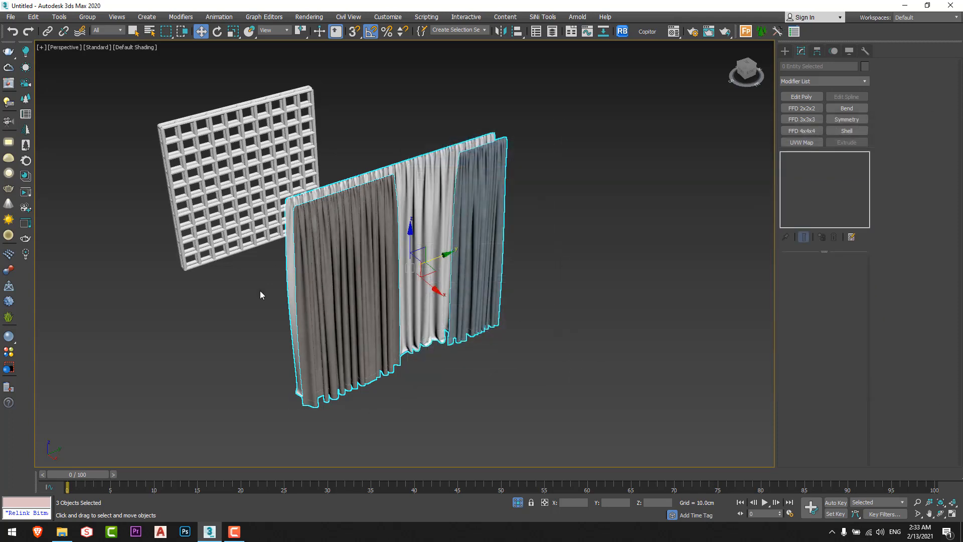
click(26, 160)
click(50, 332)
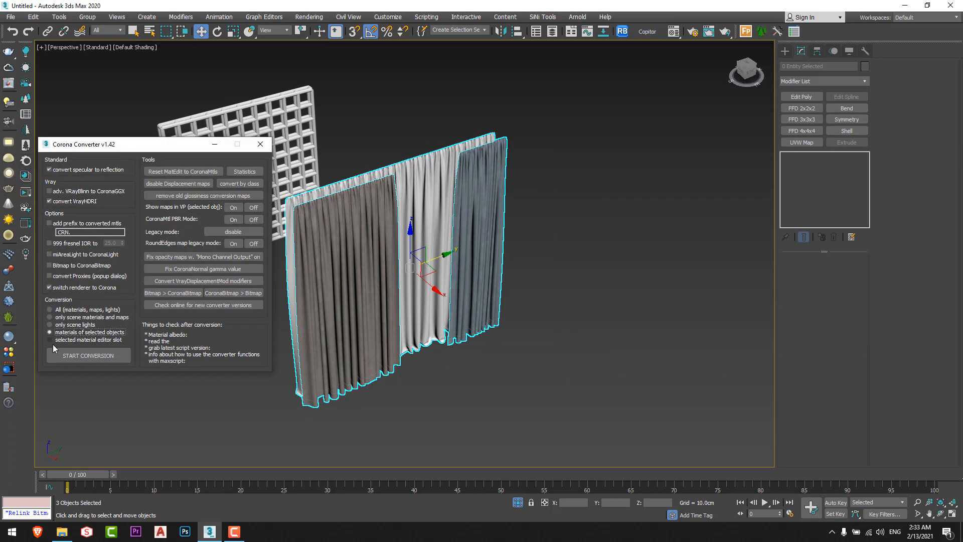
middle_drag(421, 282, 459, 284)
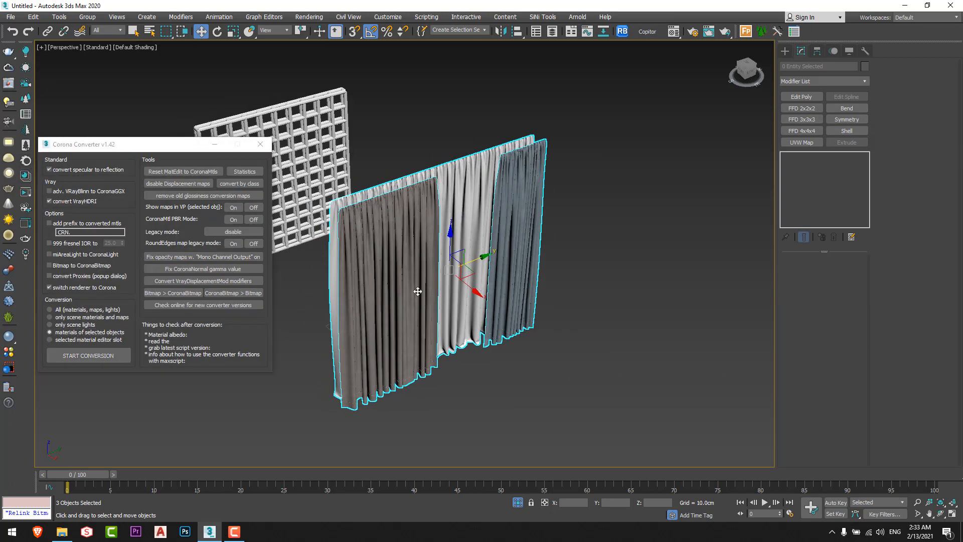
click(77, 355)
click(261, 144)
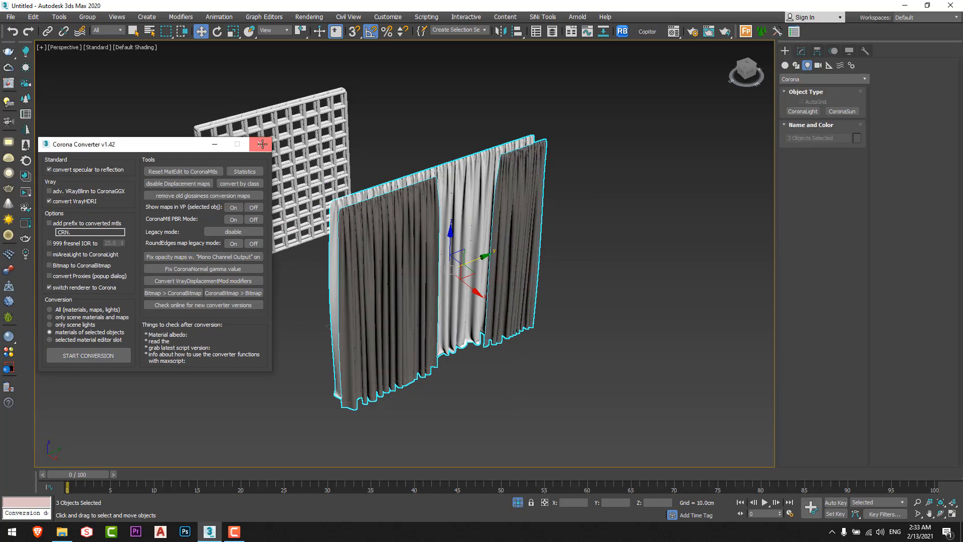
Select all the curtain pieces and move them over to cover the isolated window lattice
middle_drag(593, 349, 574, 370)
click(481, 375)
mouse_move(474, 376)
alt+middle_down()
mouse_move(466, 362)
mouse_move(477, 369)
alt+middle_up()
middle_drag(512, 396, 555, 406)
alt+middle_drag(555, 406, 557, 416)
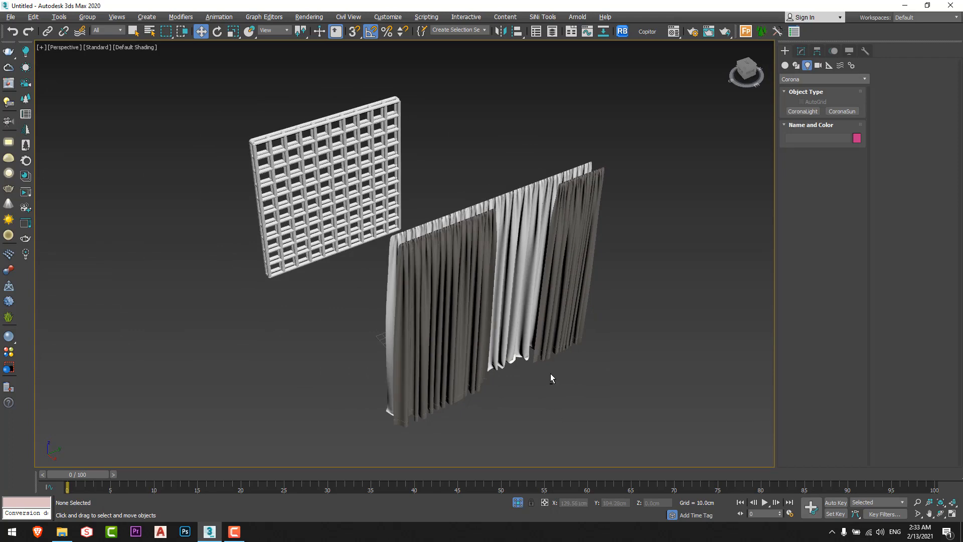
alt+middle_drag(549, 374, 543, 387)
drag(543, 387, 429, 340)
drag(524, 301, 355, 215)
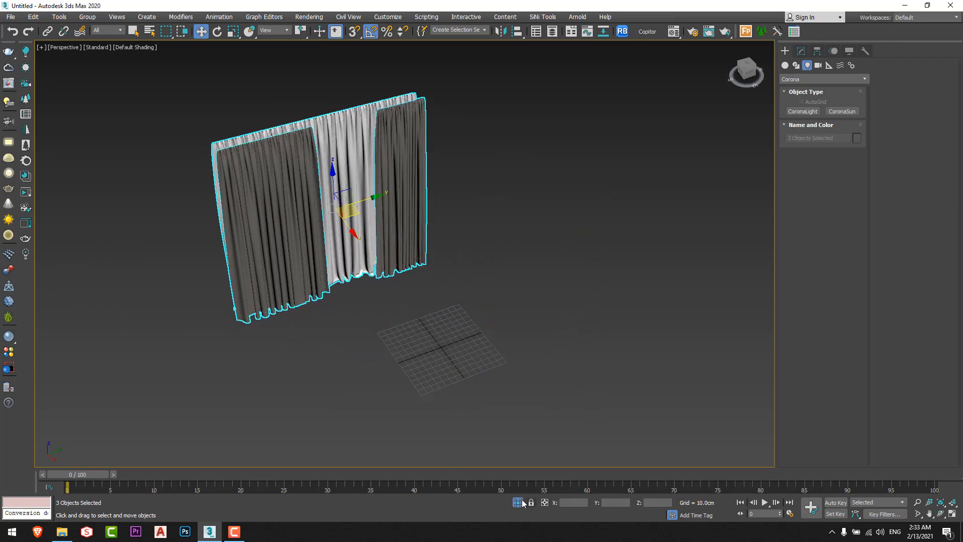
Exit isolation and, in the camera view, shift the curtains closer to the window wall
alt+middle_drag(438, 434, 400, 426)
key(alt+w)
right_click(205, 285)
key(alt+w)
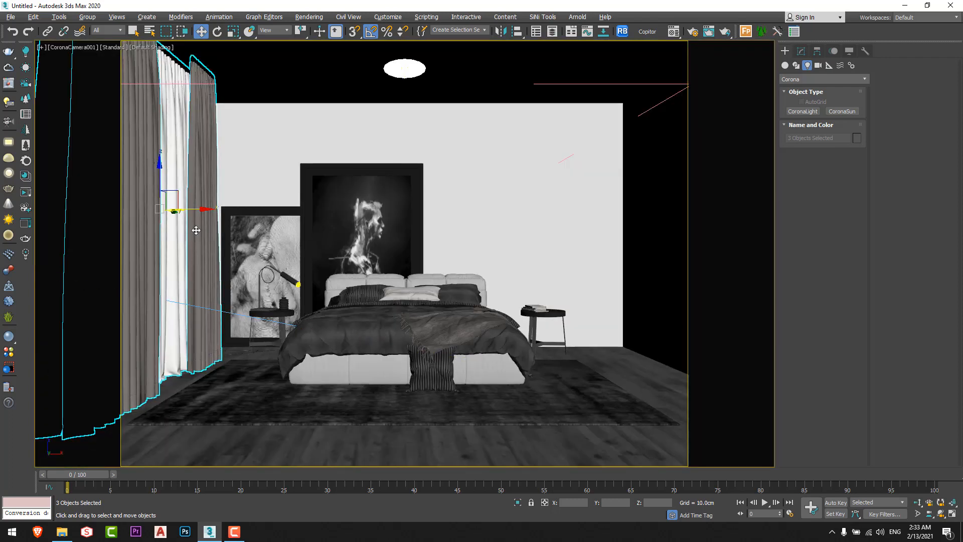
drag(189, 210, 199, 210)
mouse_move(177, 209)
mouse_down()
mouse_move(151, 212)
mouse_move(159, 214)
mouse_up()
Examine how the curtains fit the window in the perspective view, shaded and in wireframe, and return to the Corona camera view
key(alt+w)
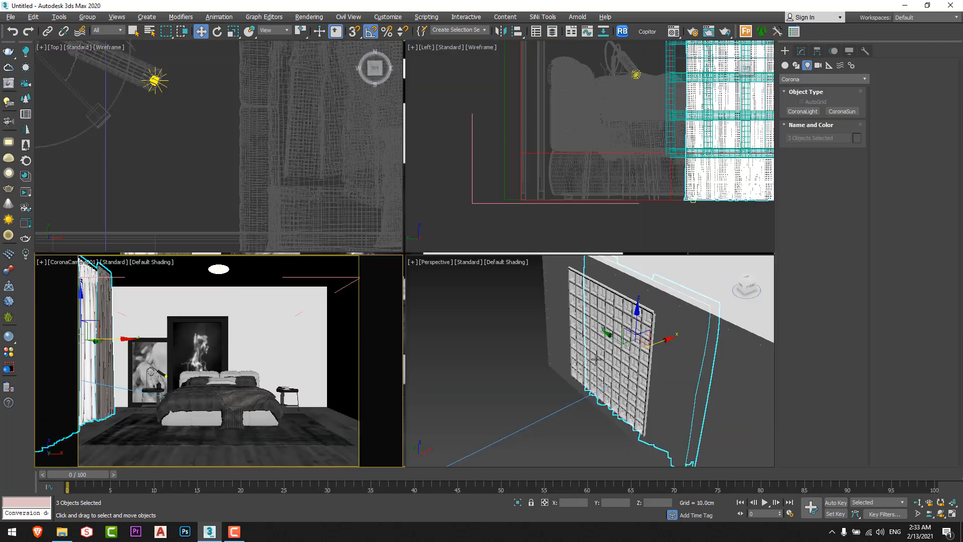
middle_click(494, 306)
key(alt+w)
key(z)
mouse_move(494, 301)
alt+middle_down()
mouse_move(374, 271)
mouse_move(381, 285)
mouse_move(453, 301)
mouse_move(403, 309)
mouse_move(479, 264)
mouse_move(522, 439)
alt+middle_up()
scroll(442, 301, up, 3)
key(z)
key(F3)
key(F3)
key(c)
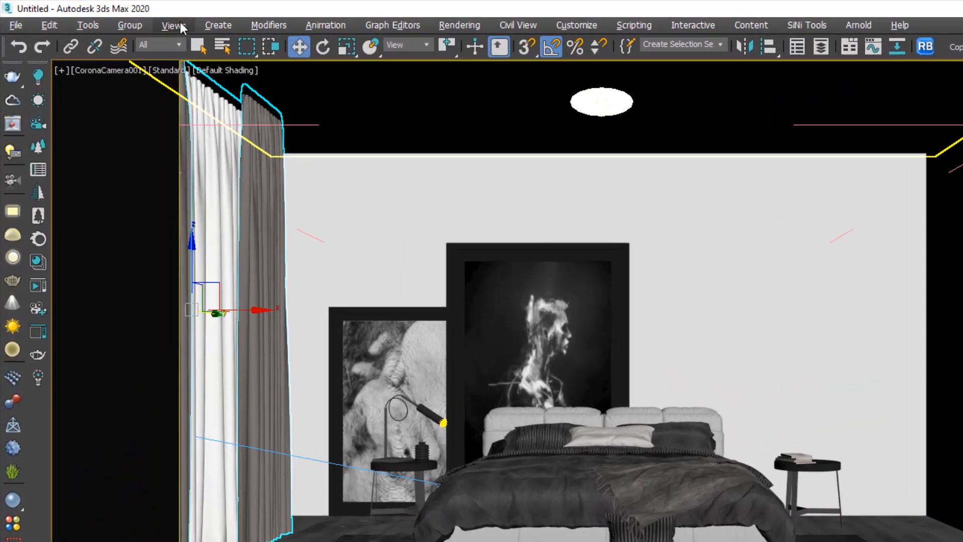
Set the camera viewport's per-view lighting to 2 Default Lights
click(120, 17)
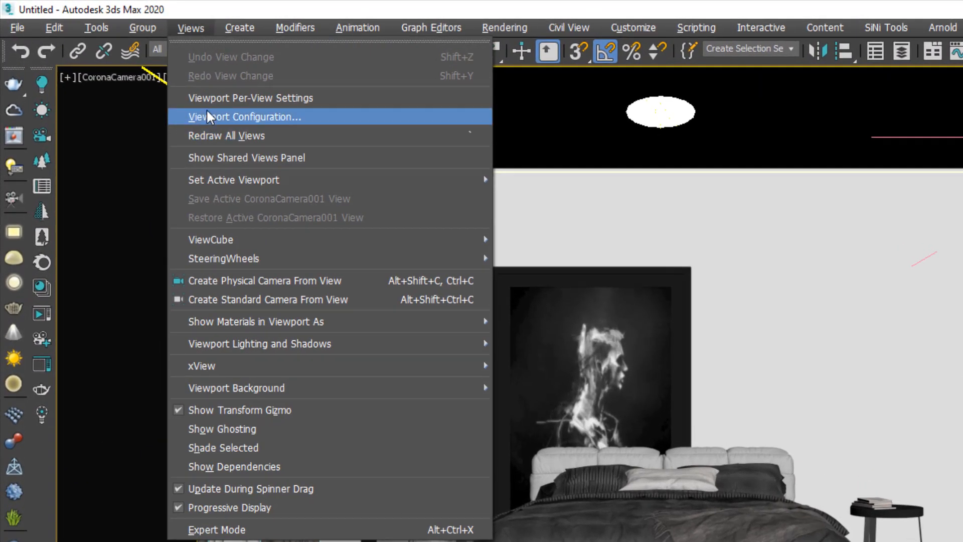
click(226, 101)
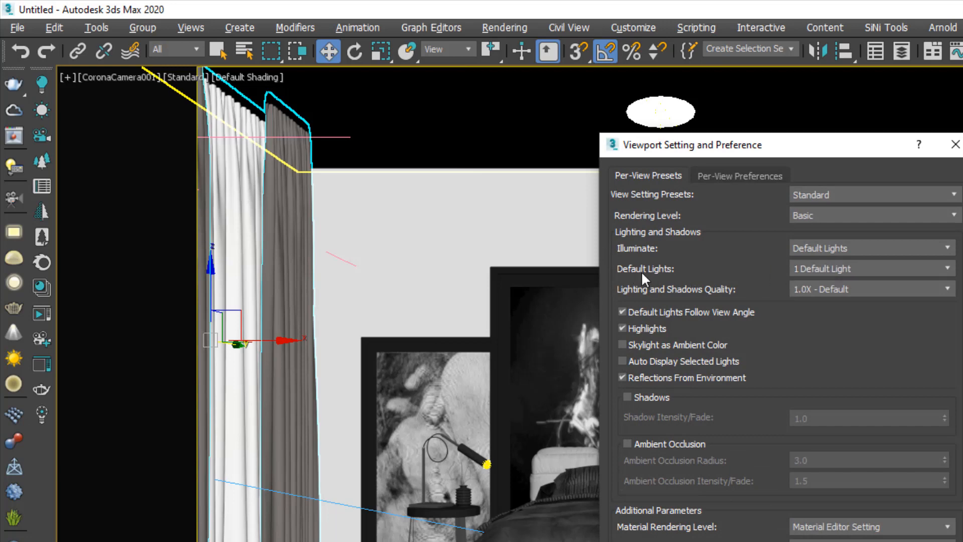
click(847, 270)
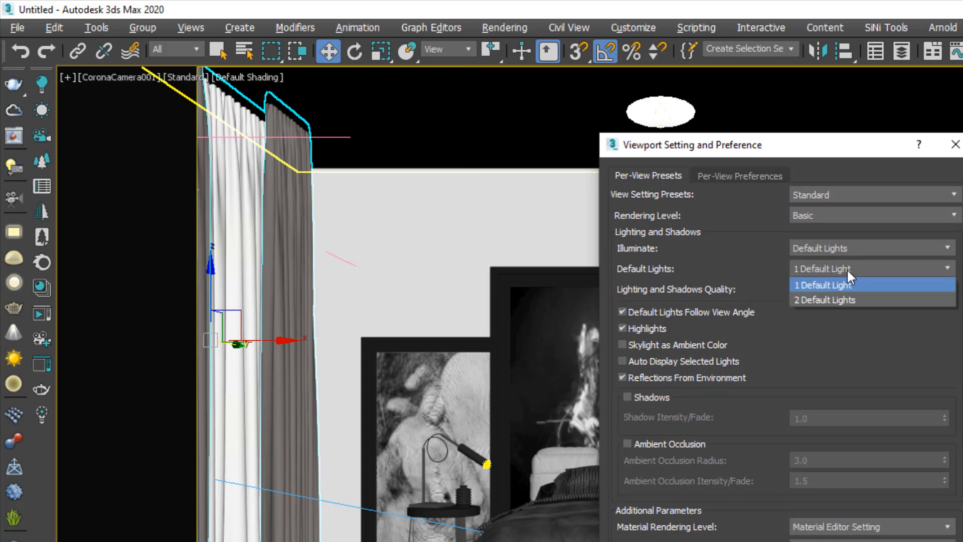
click(835, 299)
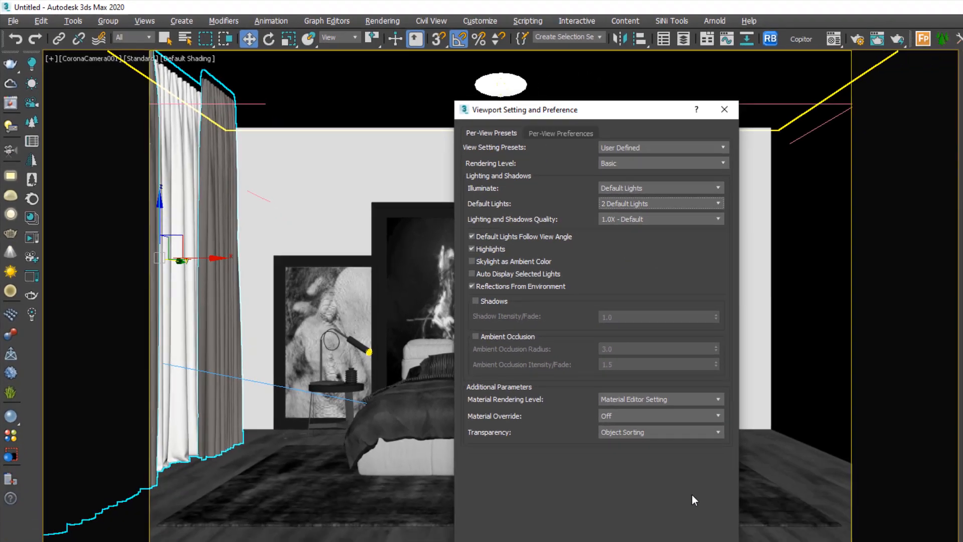
click(549, 468)
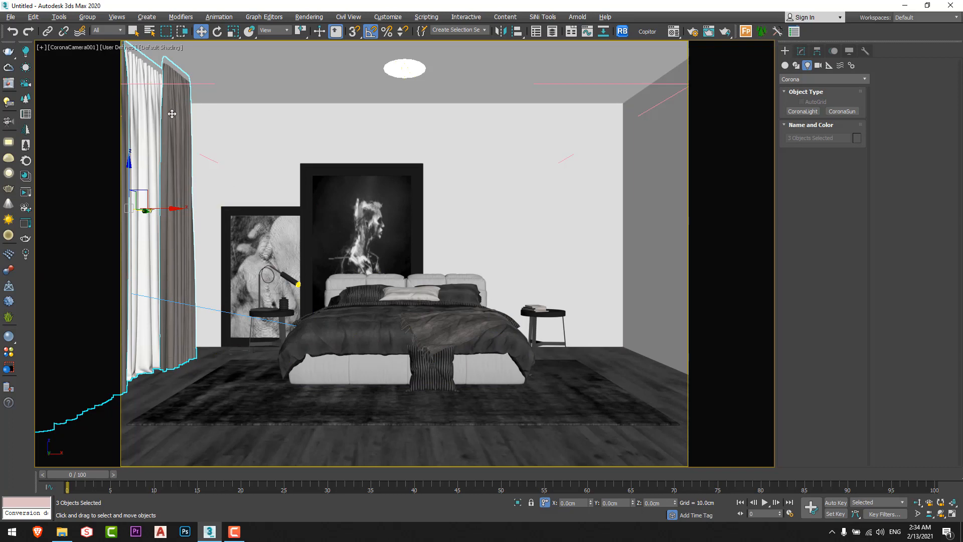
Start interactive rendering, minimize the Corona error messages, and examine how the curtains look in the frame buffer
click(26, 192)
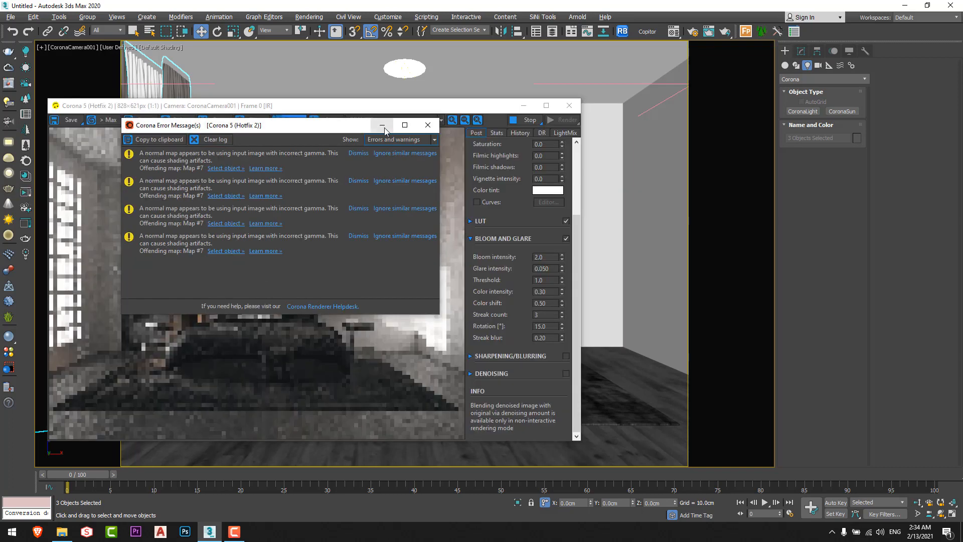
click(382, 125)
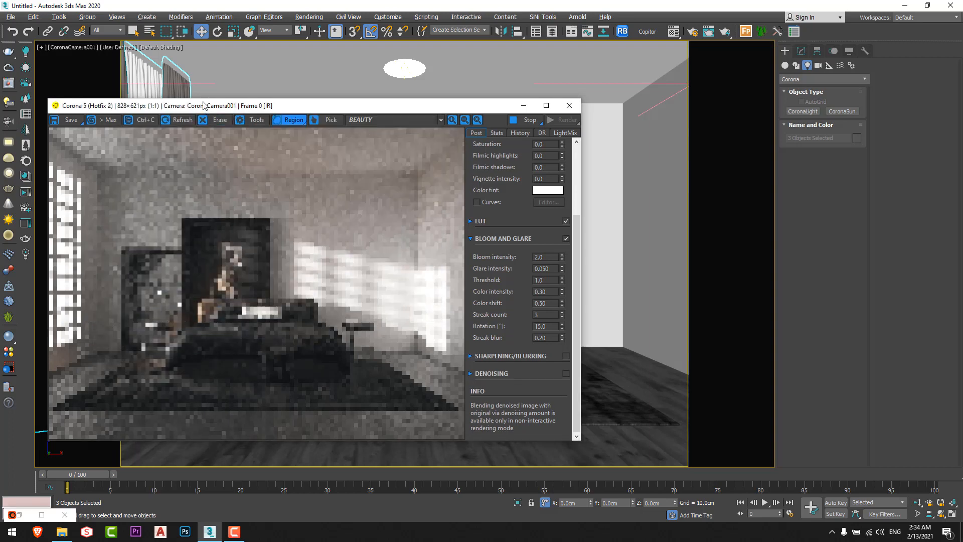
drag(203, 106, 277, 93)
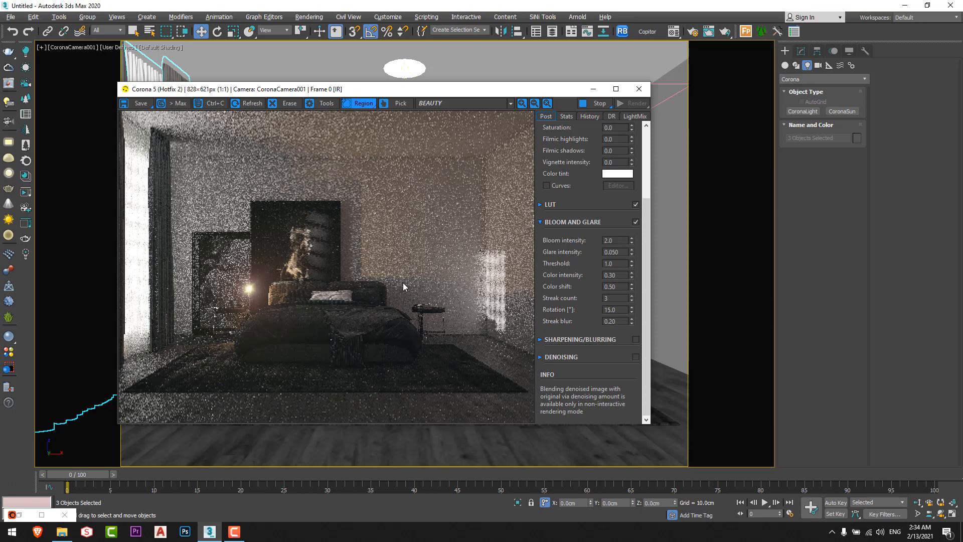
drag(294, 90, 256, 90)
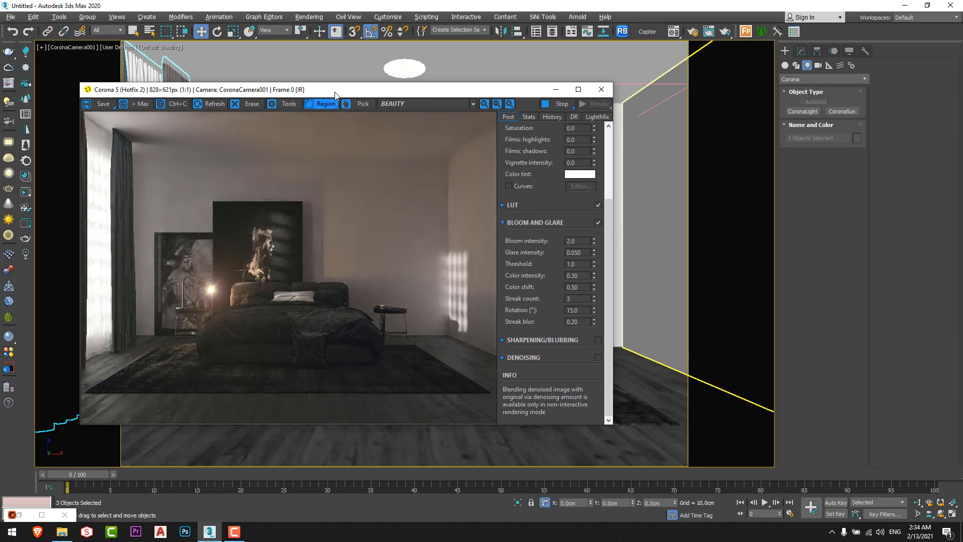
drag(333, 93, 336, 152)
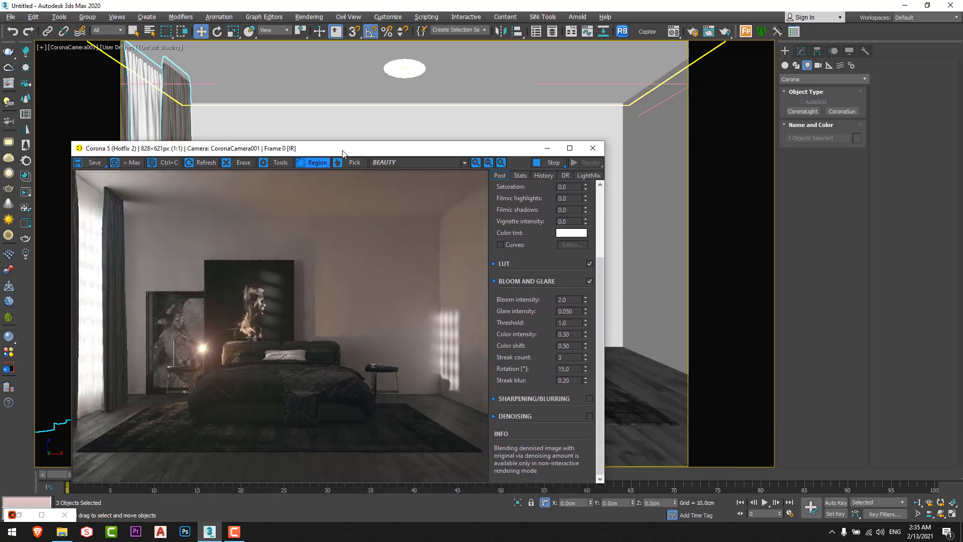
Set the Corona Sky map's intensity to 2.0 and the Corona Sun's intensity to 1.0
click(674, 32)
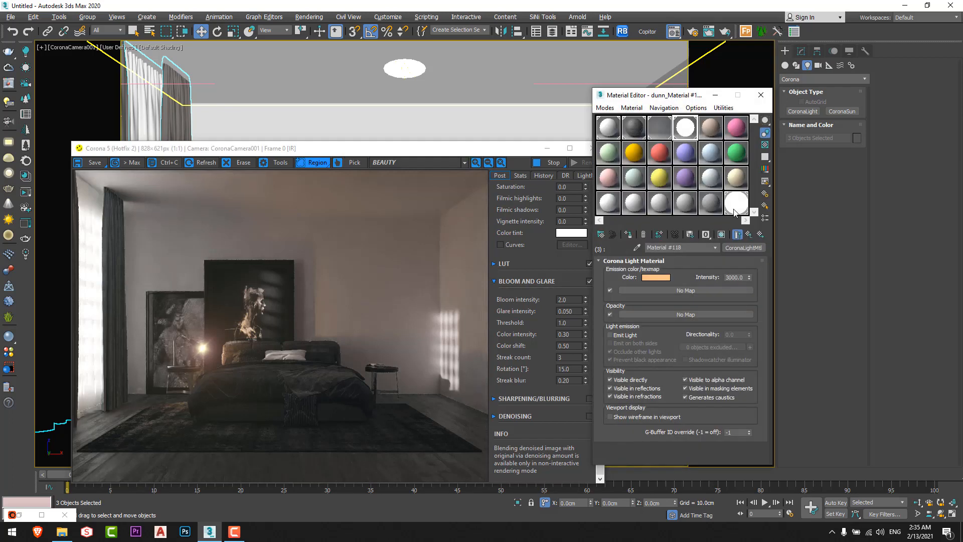
click(742, 273)
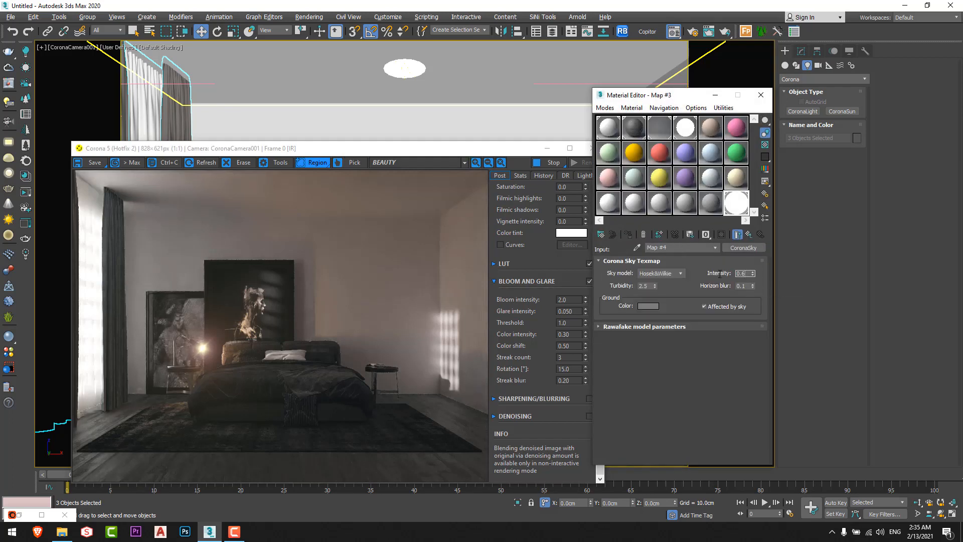
text(1)
key(Return)
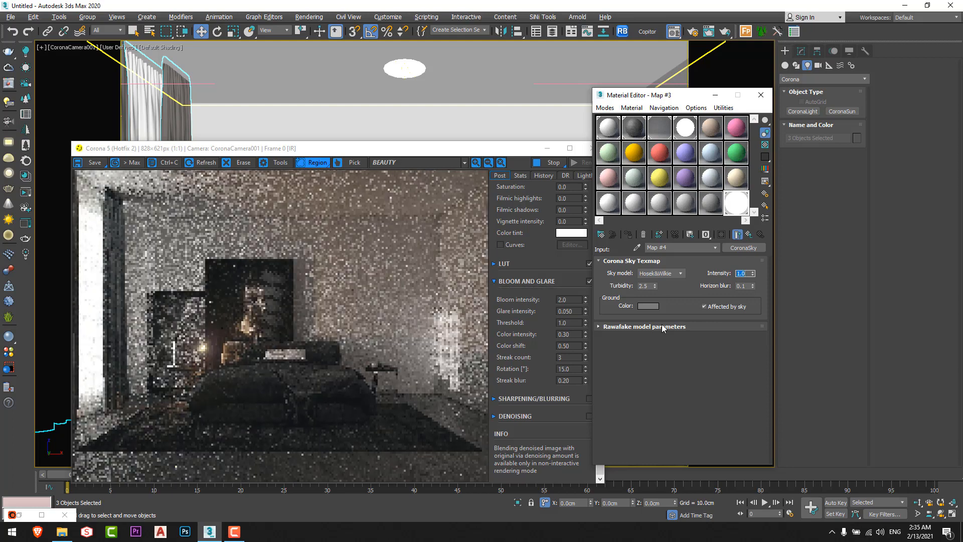
text(5)
key(Return)
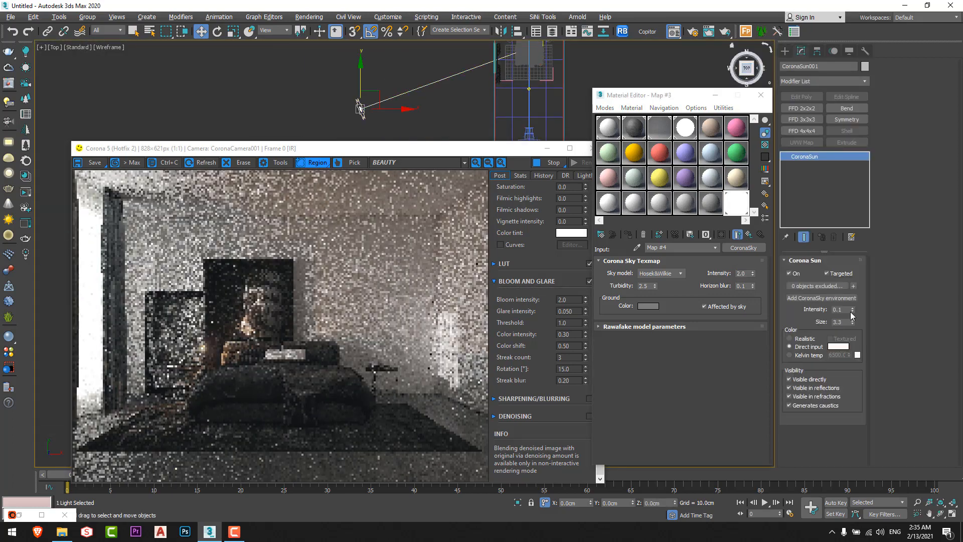
click(851, 311)
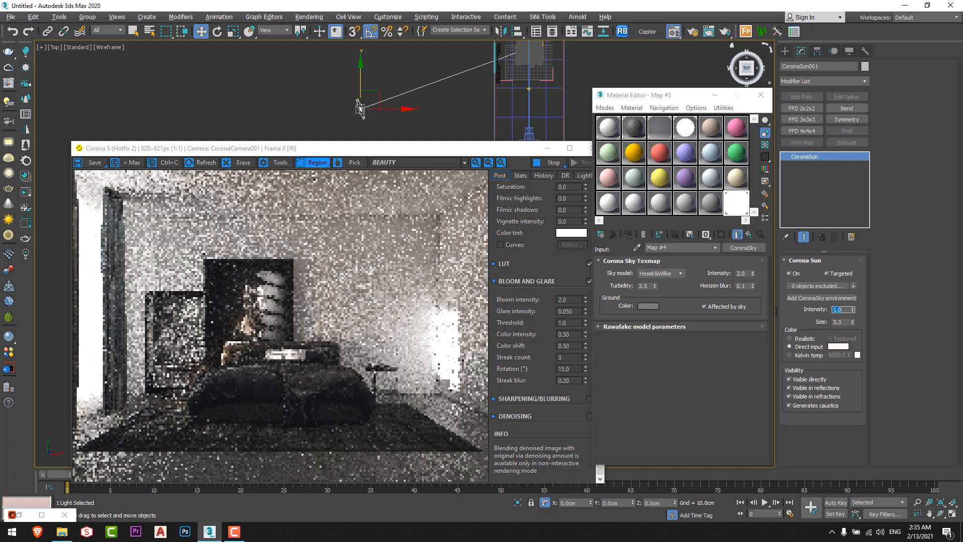
Select the curtains in the top view and shift them slightly along the window wall toward the camera
scroll(509, 70, up, 3)
click(473, 83)
middle_drag(473, 83, 426, 77)
scroll(480, 108, down, 2)
drag(426, 77, 427, 85)
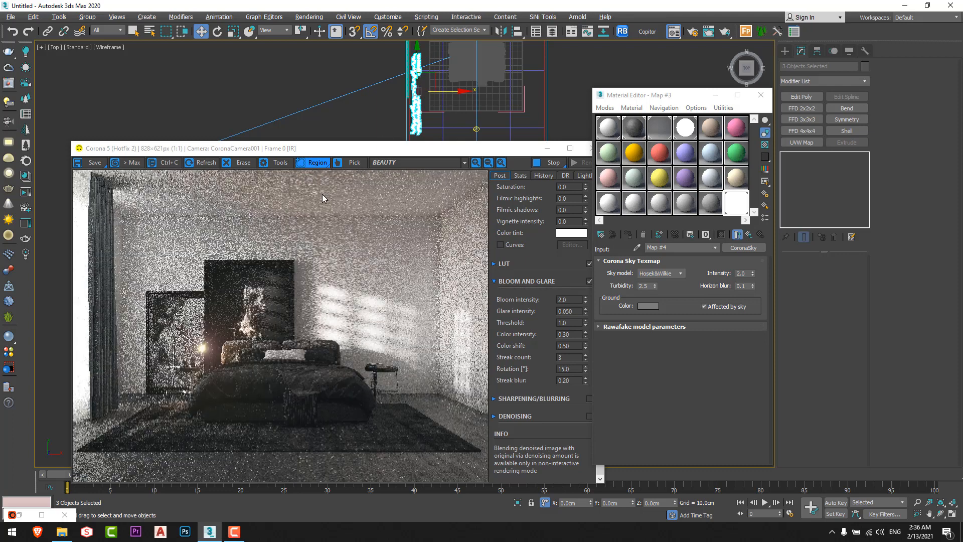
Set the render's glare intensity to 0.025 and bloom intensity to 0.50, and close the Material Editor
drag(389, 150, 363, 129)
mouse_move(537, 291)
mouse_down()
mouse_move(547, 290)
mouse_move(528, 279)
mouse_up()
text(25)
key(Return)
text(0.5)
key(Return)
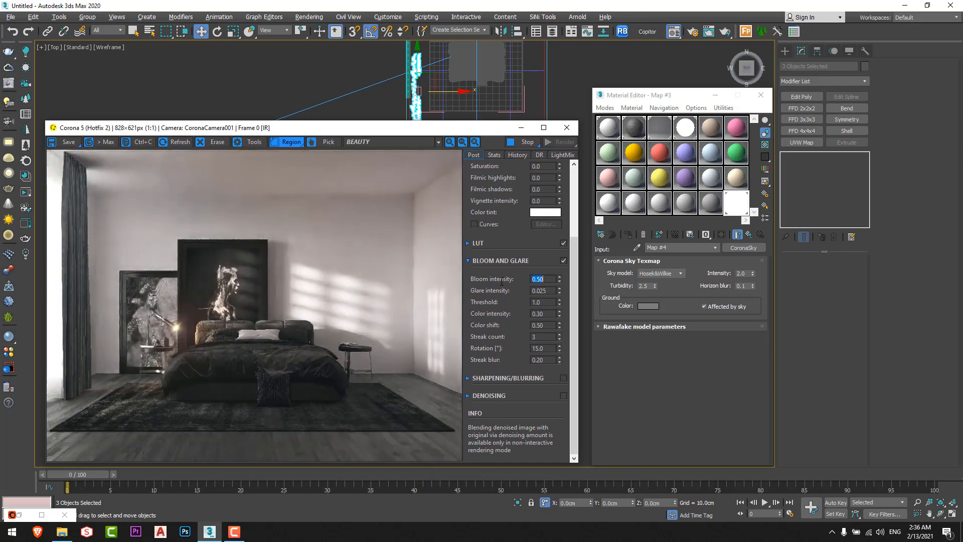
mouse_move(183, 128)
mouse_down()
mouse_move(175, 126)
mouse_move(184, 127)
mouse_up()
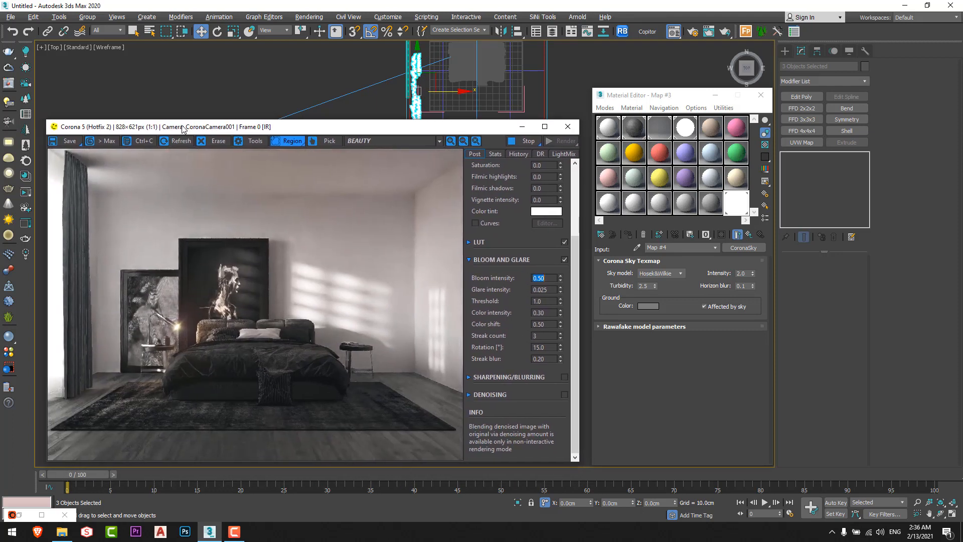
click(761, 94)
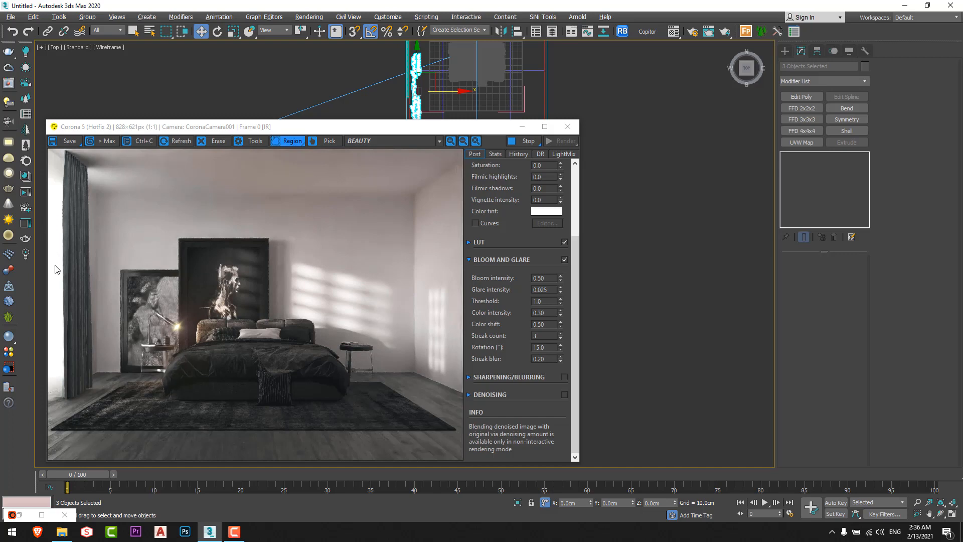
Pick the sheer curtain in the interactive render and assign it Fabric Curtain from the Corona Material Library's Fabrics category
click(293, 143)
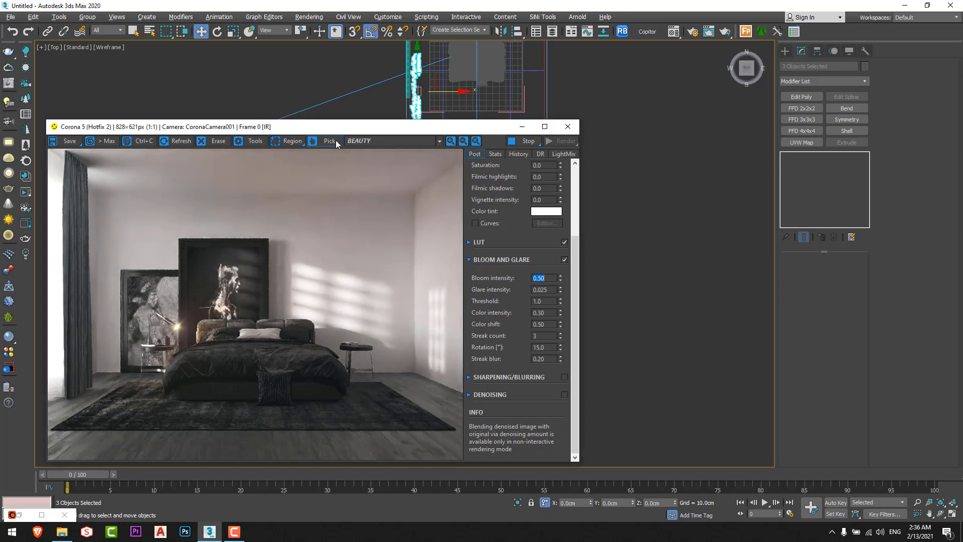
click(55, 233)
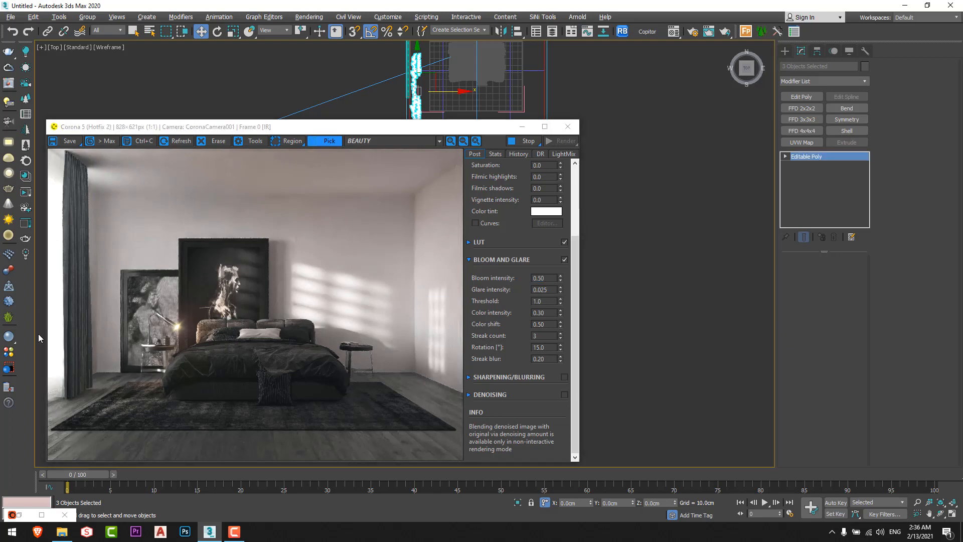
click(28, 177)
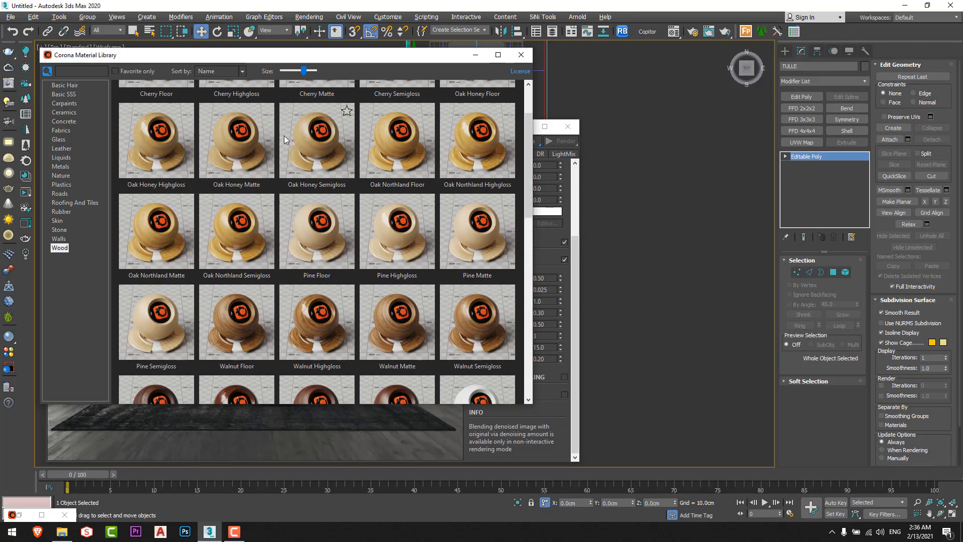
drag(151, 56, 526, 85)
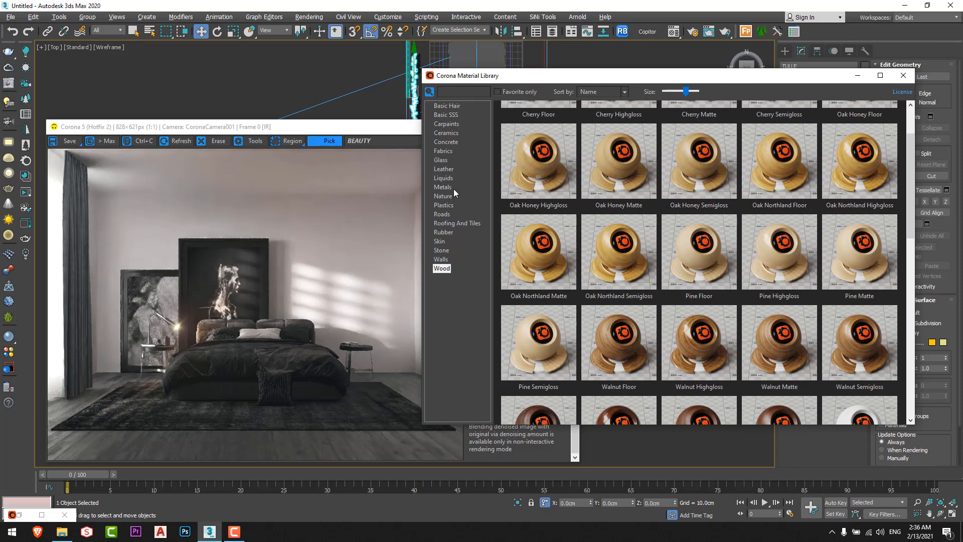
click(449, 151)
drag(910, 202, 910, 252)
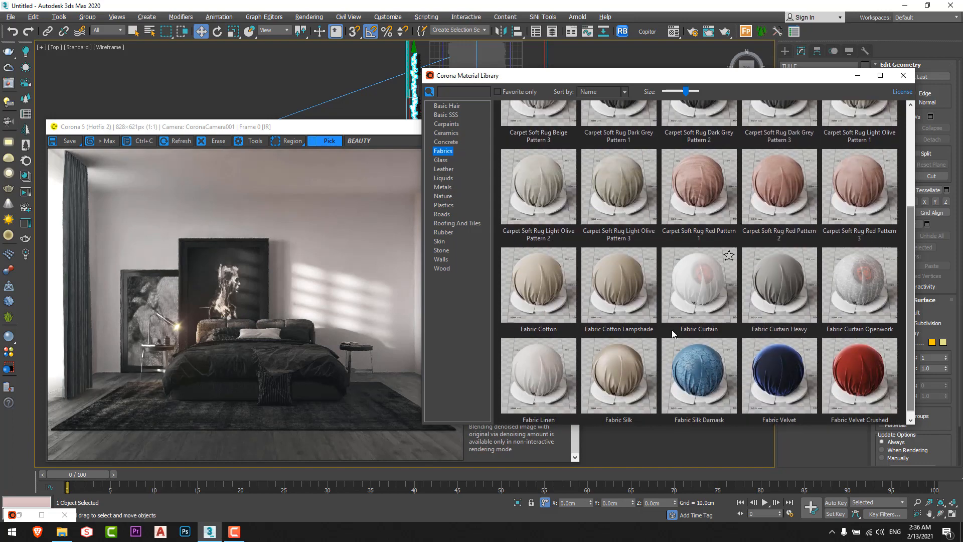
right_click(708, 297)
click(720, 313)
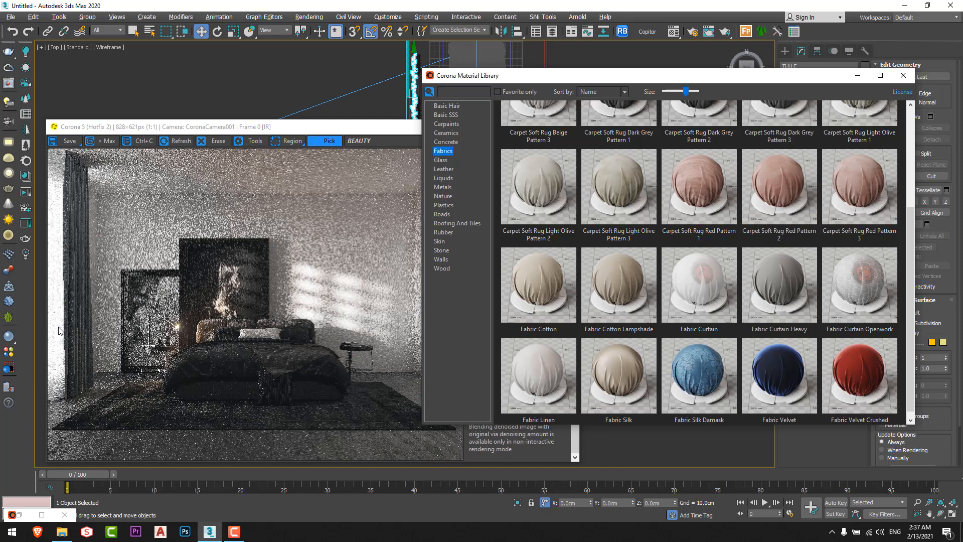
click(201, 128)
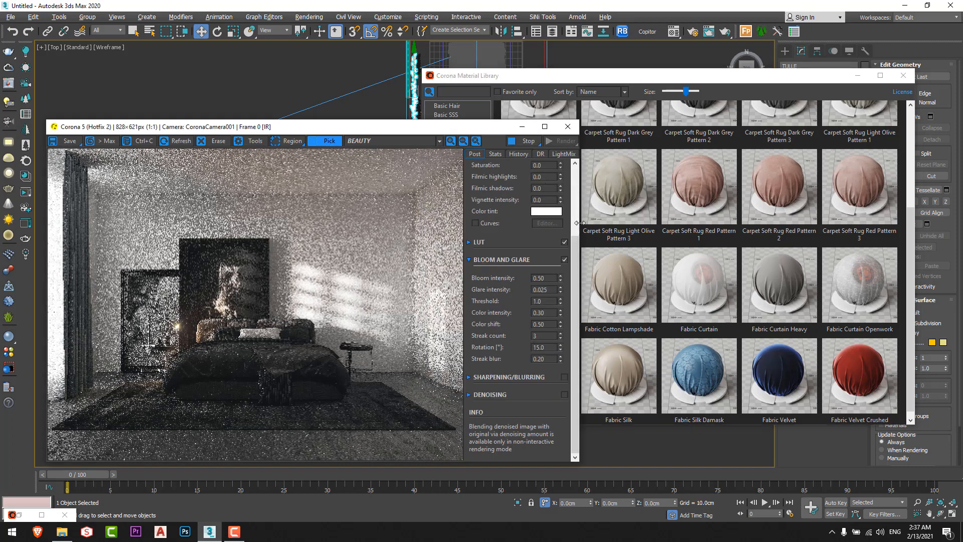
Set the render's highlight compression to 2.0
drag(575, 249, 574, 159)
drag(546, 215, 519, 215)
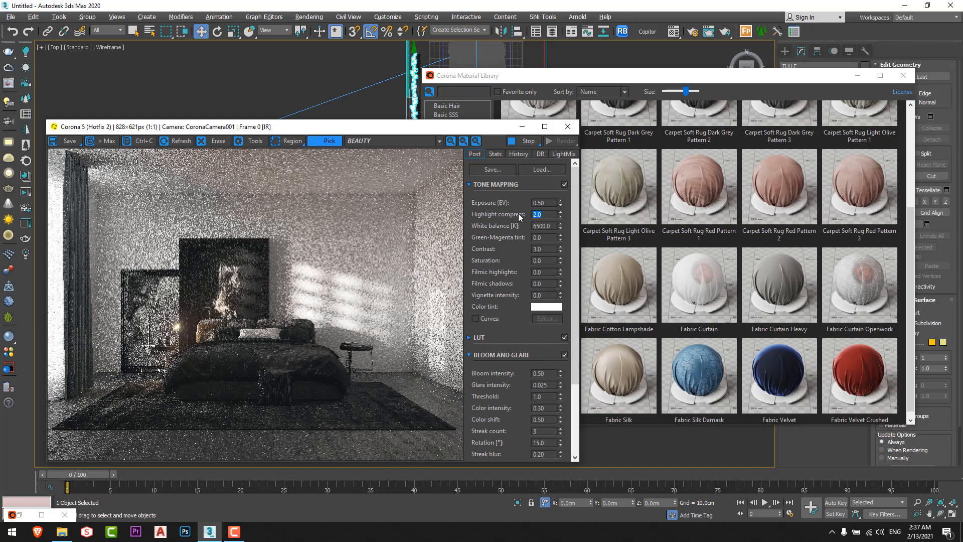
key(Return)
text(2)
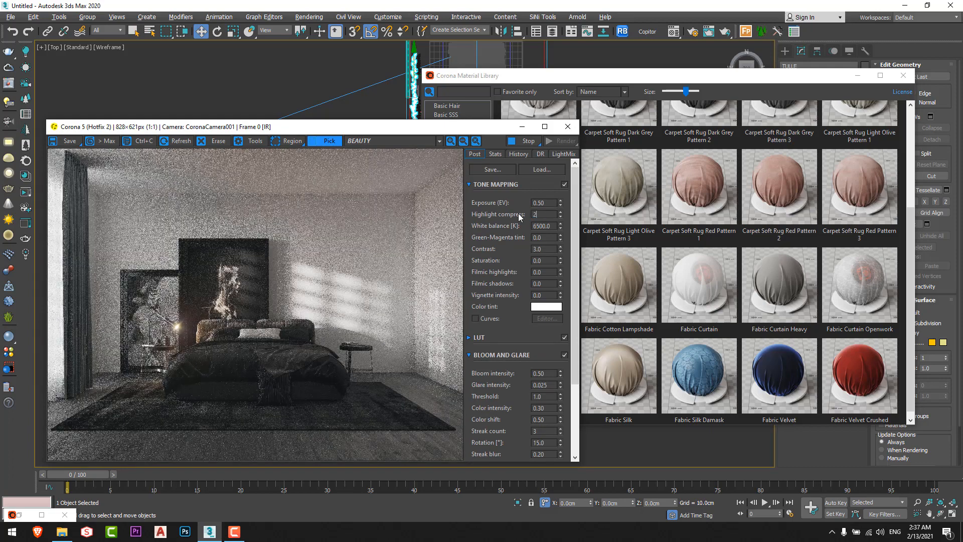
key(Return)
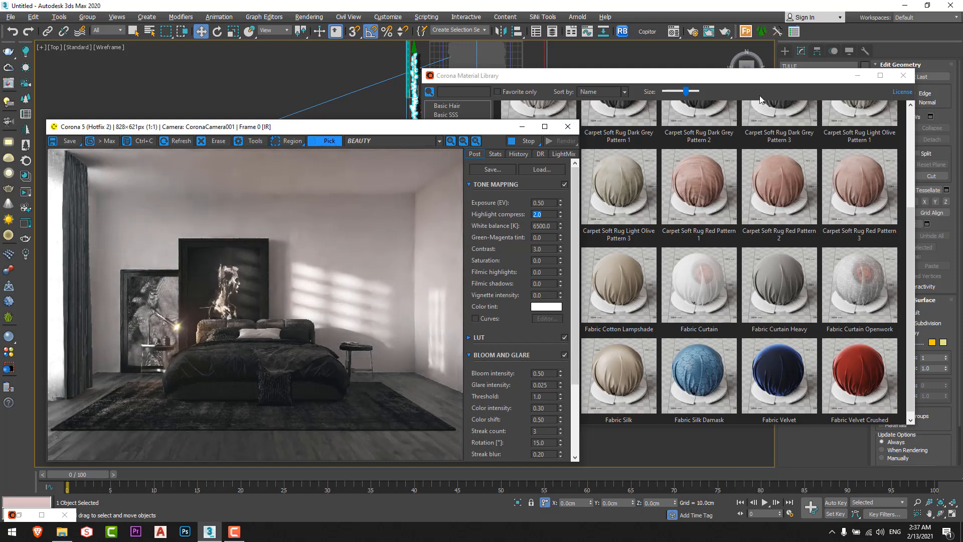
Close the Corona Material Library, stop the interactive render and close its window
click(818, 78)
click(908, 77)
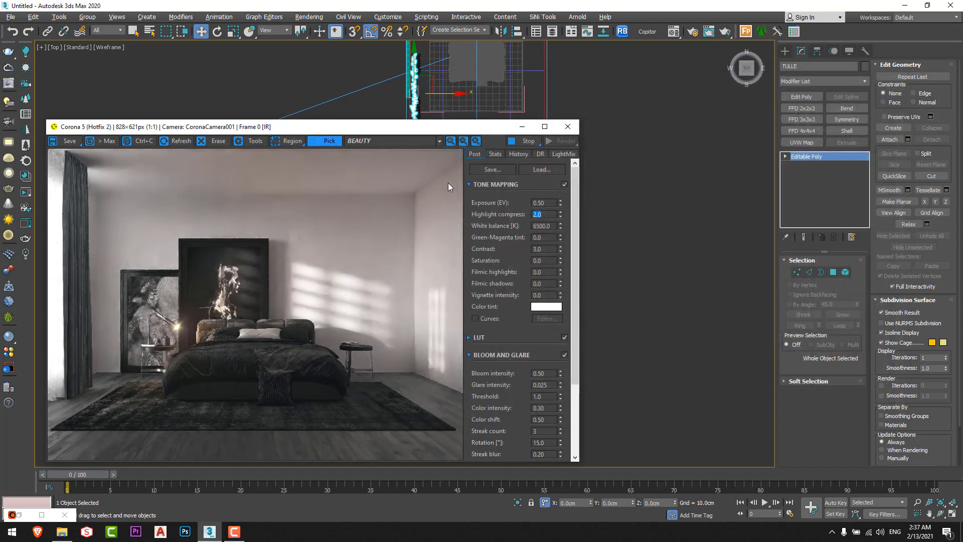
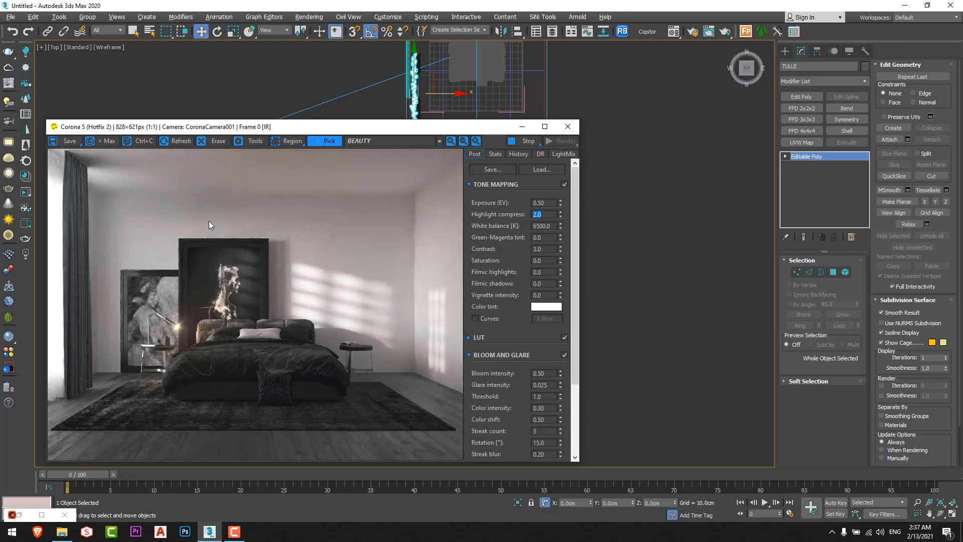
click(512, 145)
click(567, 126)
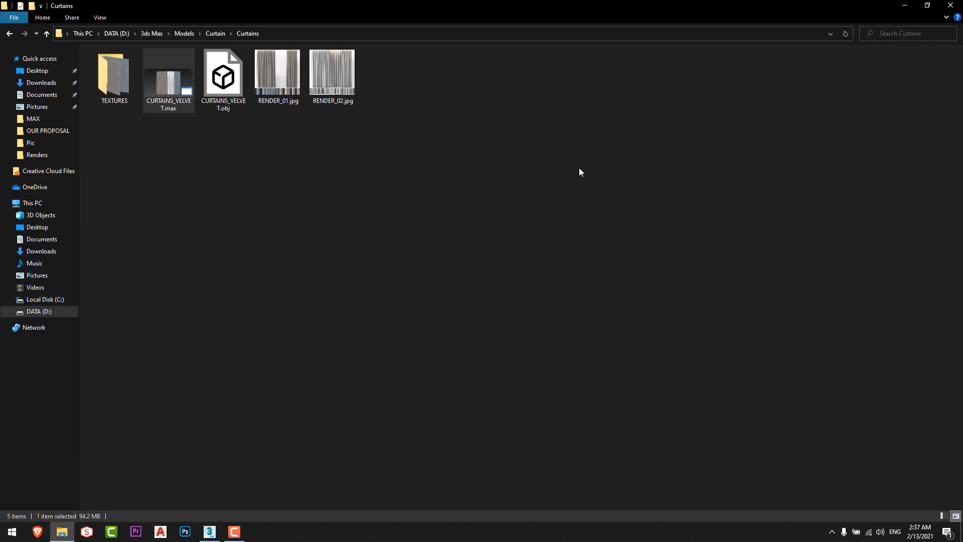
Switch back to 3ds Max and create a 910 by 535 cm ceiling box snapped to the room's inner corners in the top view
key(alt+Tab)
middle_drag(588, 188, 556, 300)
click(559, 217)
middle_drag(552, 181, 522, 199)
scroll(511, 198, up, 1)
ctrl+right_click(510, 198)
click(522, 176)
scroll(460, 111, up, 4)
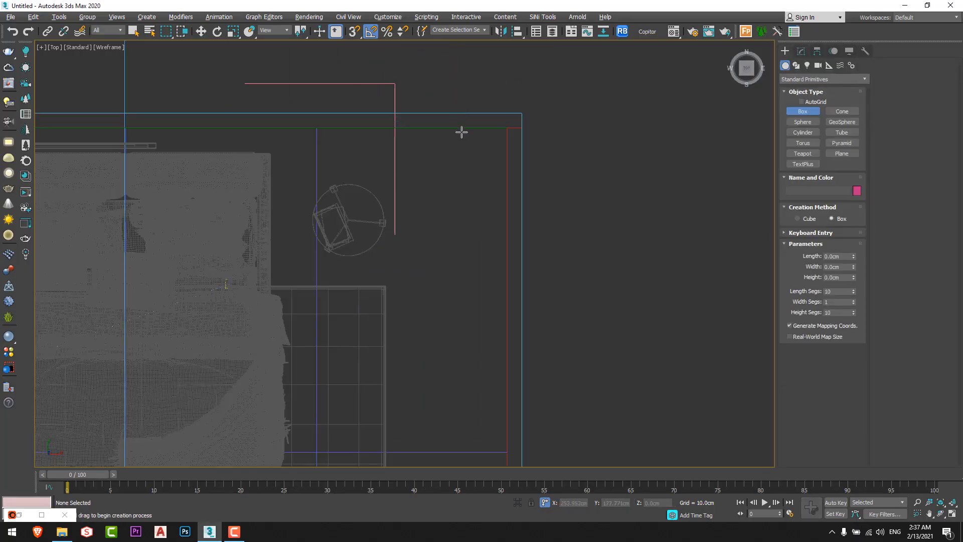
key(s)
scroll(497, 134, down, 5)
drag(506, 130, 340, 324)
scroll(408, 320, up, 5)
scroll(341, 396, down, 3)
middle_drag(300, 433, 340, 325)
drag(339, 324, 319, 355)
key(s)
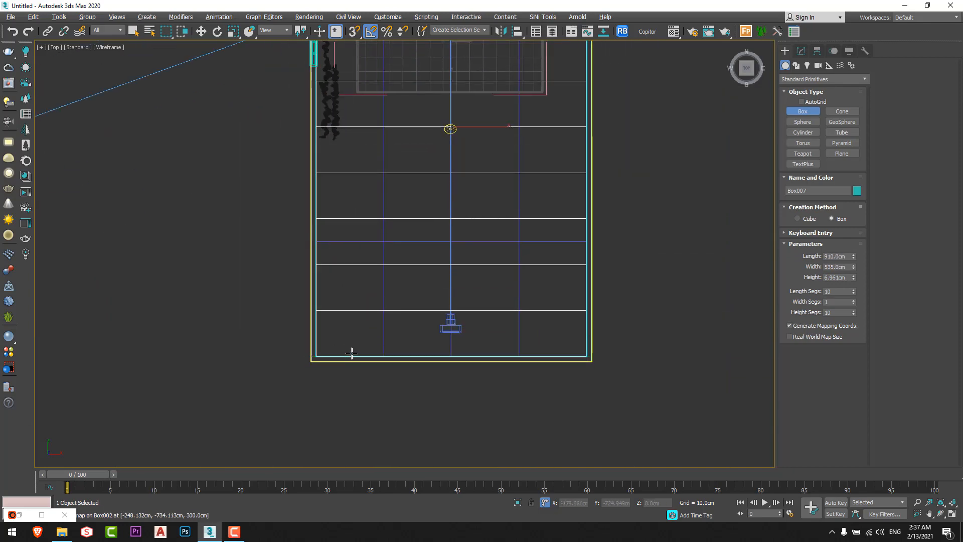
click(352, 357)
key(w)
Set the perspective viewport to use two default lights
key(p)
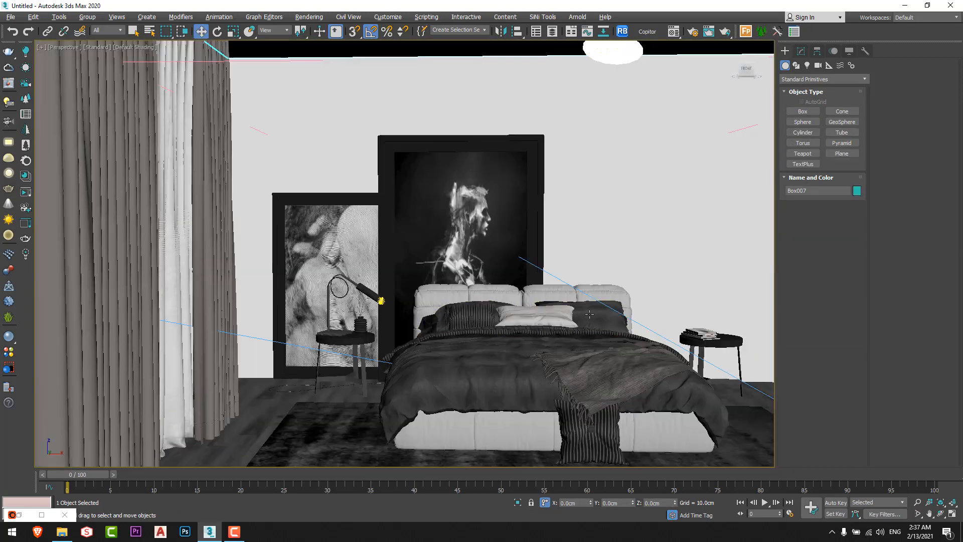
scroll(477, 340, up, 5)
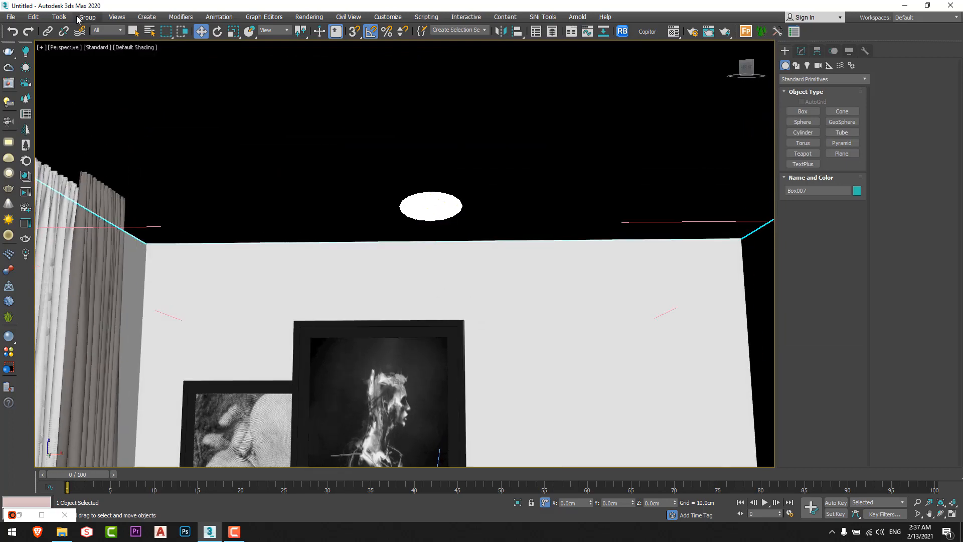
click(117, 16)
click(151, 58)
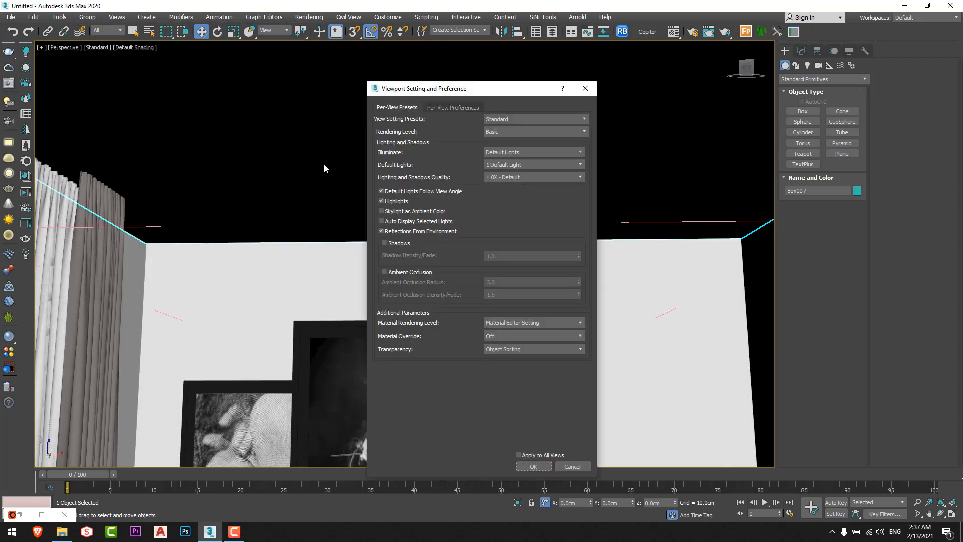
click(539, 164)
click(524, 184)
click(540, 464)
Hide the wall box that closes off the room behind the camera
middle_drag(399, 297, 376, 286)
scroll(405, 294, down, 4)
scroll(376, 286, up, 3)
scroll(373, 286, down, 3)
scroll(369, 286, down, 3)
click(369, 286)
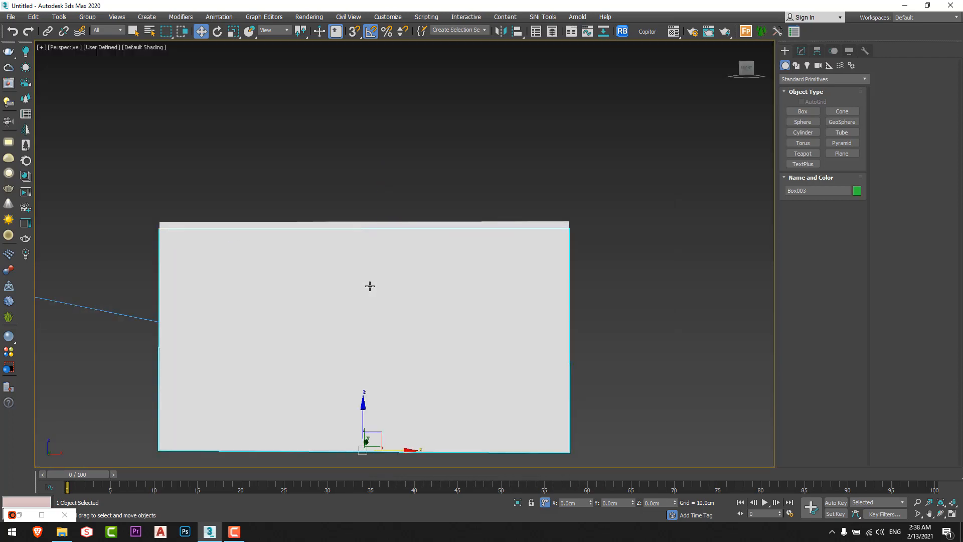
right_click(367, 284)
click(404, 247)
Select the new ceiling box and set its height to 2 cm
alt+middle_drag(380, 310, 374, 328)
scroll(383, 268, up, 3)
click(389, 257)
middle_drag(416, 256, 437, 280)
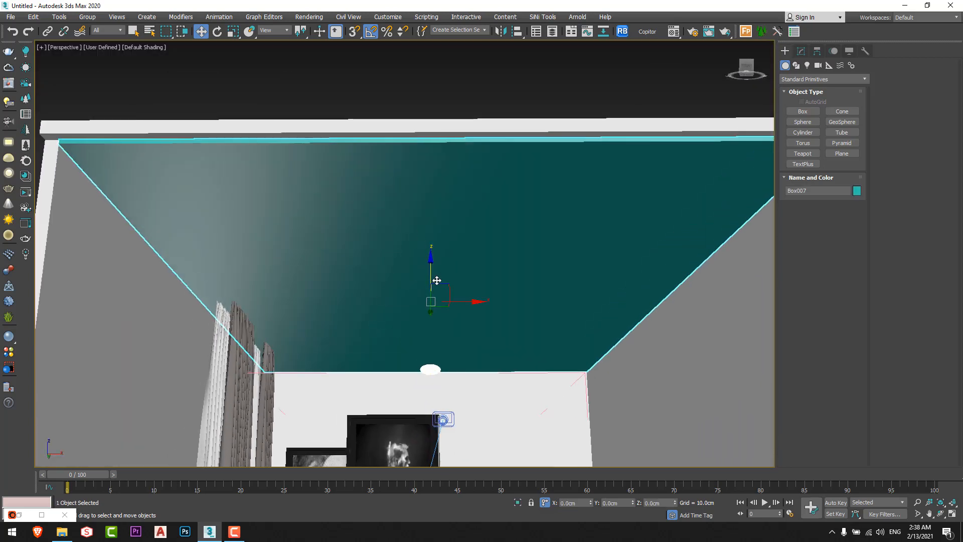
click(801, 51)
double_click(835, 294)
text(2)
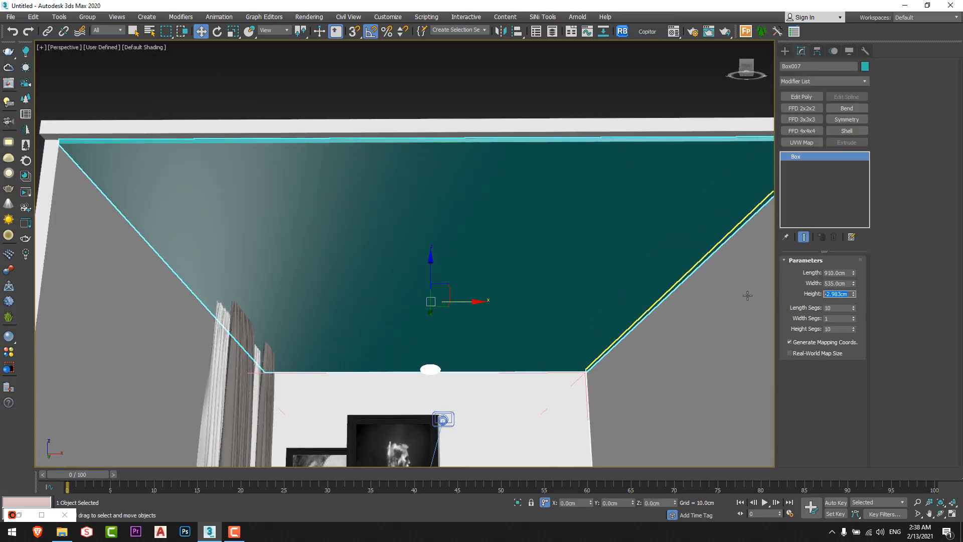
key(Return)
Place the ceiling panel at an absolute Z position of 285 cm
middle_drag(549, 241, 551, 249)
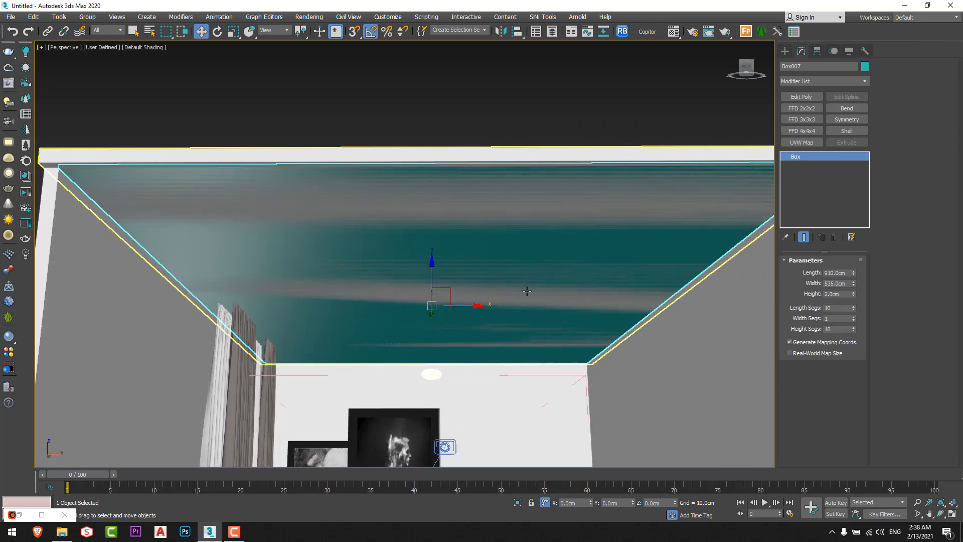
mouse_move(489, 292)
alt+middle_down()
mouse_move(480, 291)
mouse_move(486, 287)
alt+middle_up()
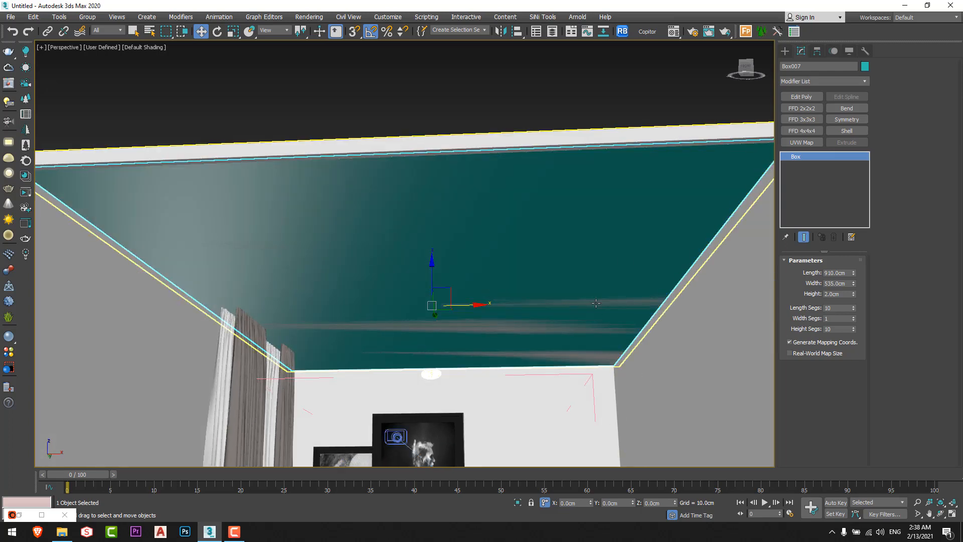
click(545, 501)
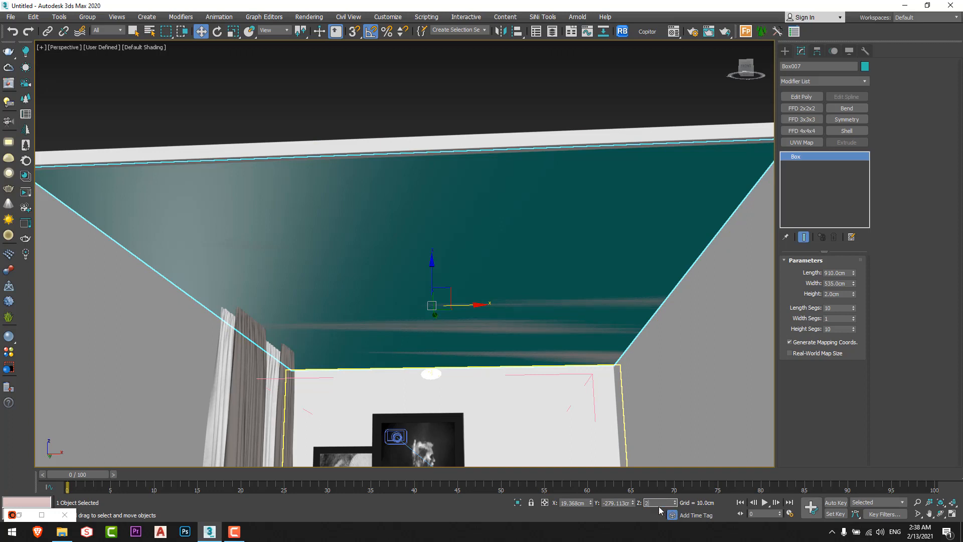
key(Return)
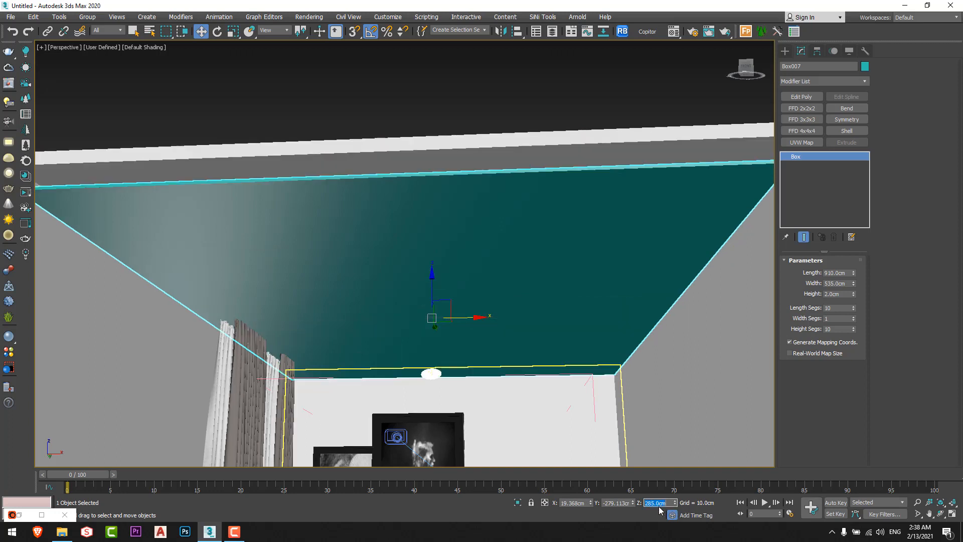
middle_drag(451, 418, 430, 403)
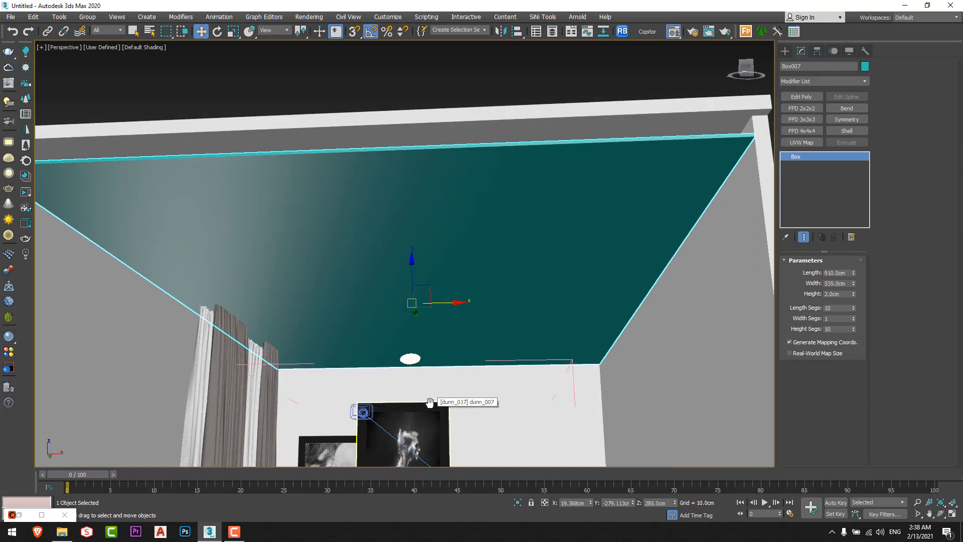
Assign the Walls Material to the ceiling panel and close the Material Editor
key(m)
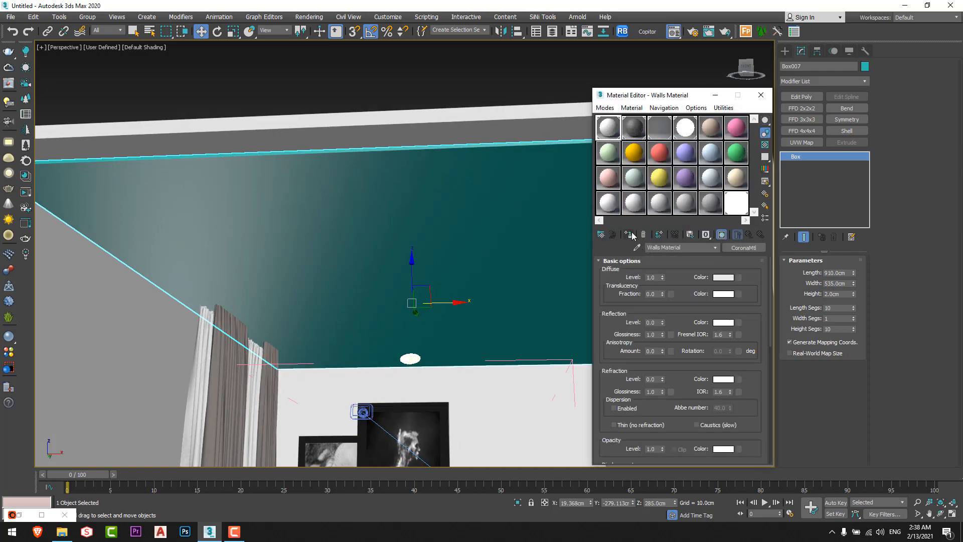
click(632, 235)
click(761, 95)
scroll(516, 224, down, 3)
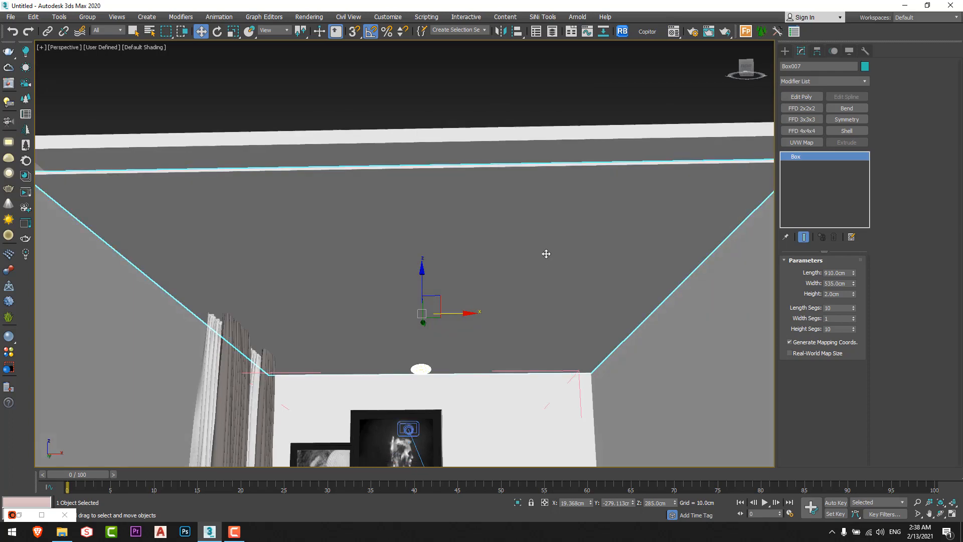
Show the room in the top view and reduce the ceiling panel's length, width and height segments to 1
key(alt+w)
middle_click(230, 161)
key(alt+w)
middle_drag(306, 163, 278, 254)
scroll(277, 253, down, 2)
middle_drag(407, 198, 399, 219)
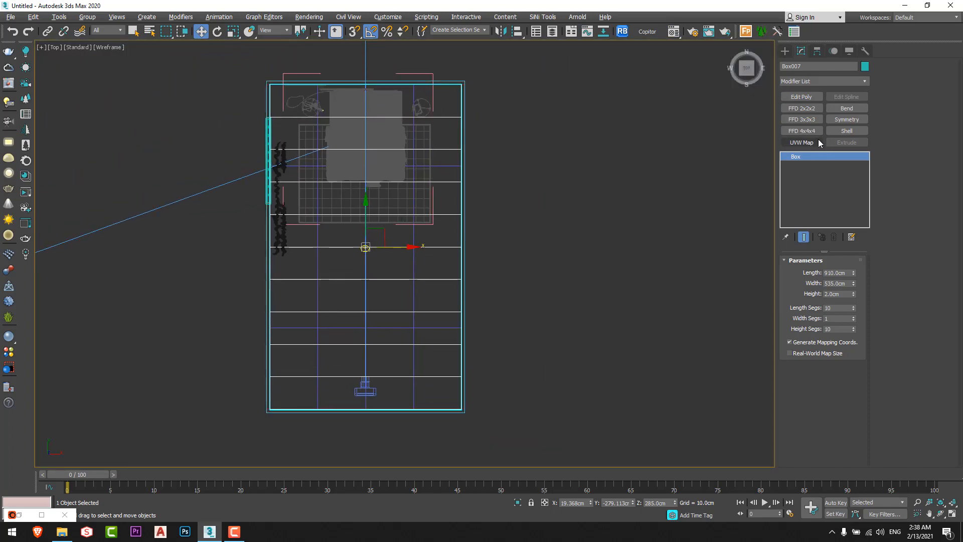
right_click(853, 310)
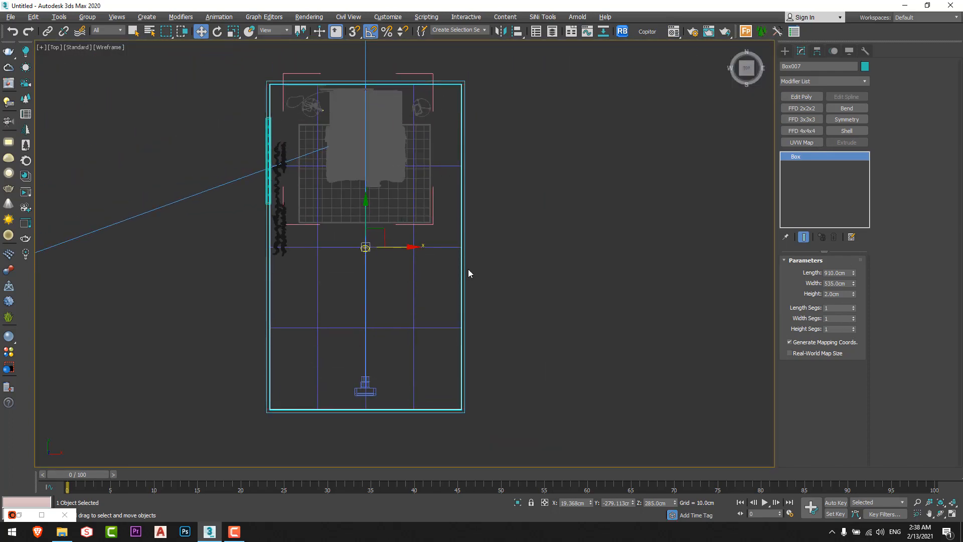
Add an Edit Poly modifier to the ceiling panel and move the vertices opposite the window by -10 cm in X
middle_drag(512, 214, 508, 238)
click(791, 98)
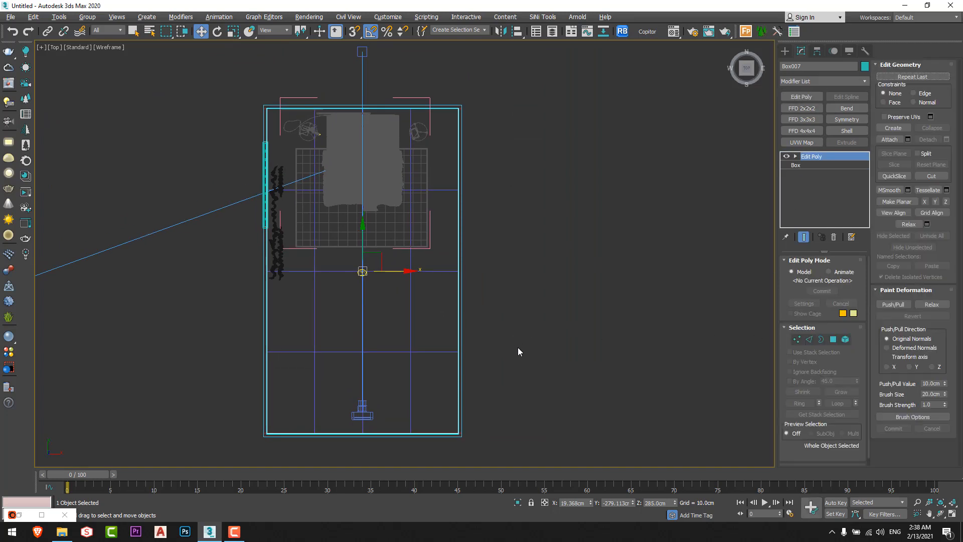
key(1)
drag(429, 113, 429, 111)
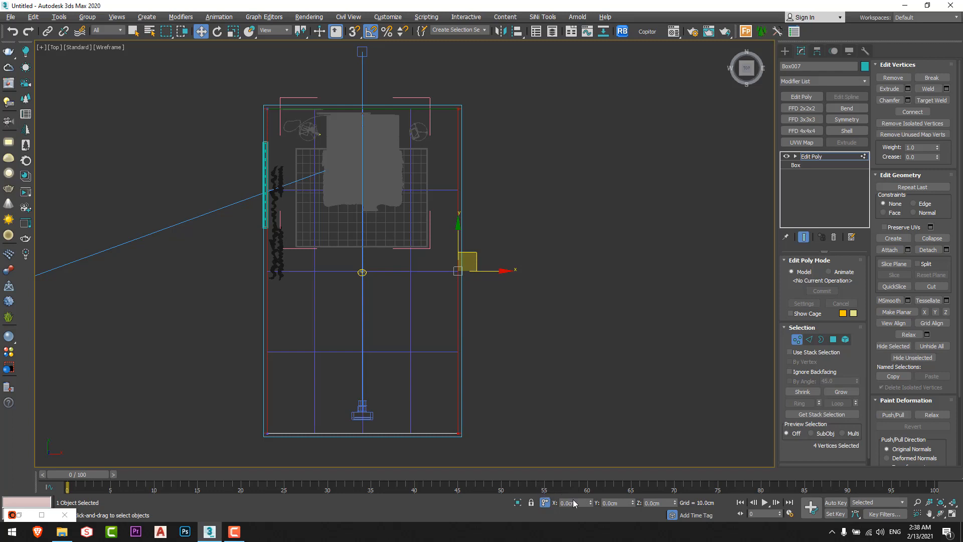
text(-10)
key(Return)
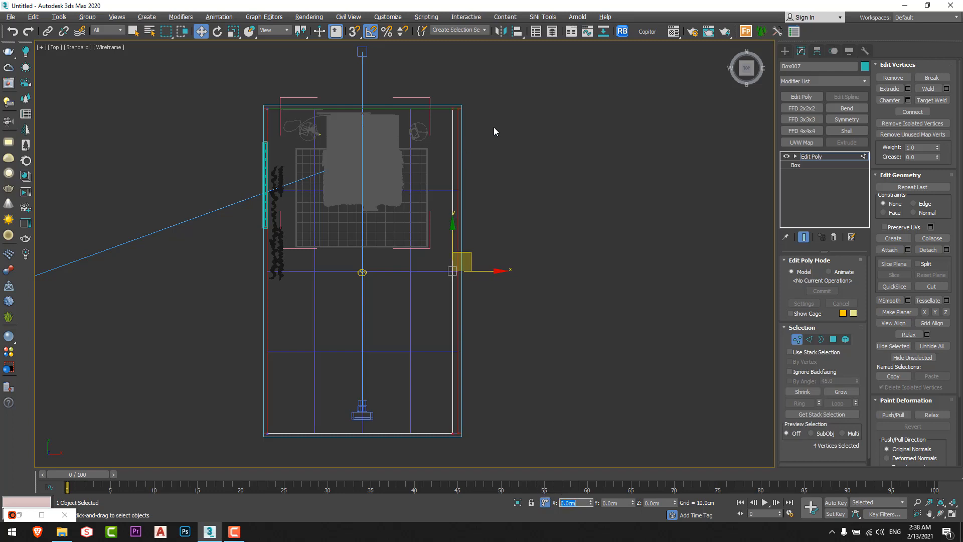
Move the ceiling panel's headboard-side vertices by -10 cm in Y and its window-side vertices by 10 cm in X
drag(493, 127, 300, 451)
double_click(610, 503)
text(-10)
key(Return)
double_click(571, 503)
text(10)
key(Return)
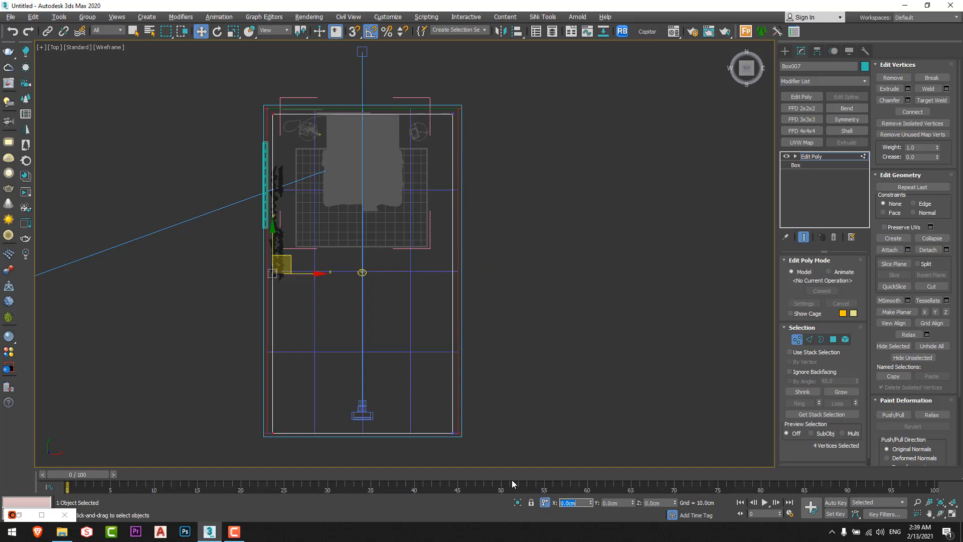
Select the curtains in the top view, scale them thinner along X and shift them slightly toward the window wall
key(1)
scroll(312, 237, up, 2)
middle_drag(273, 229, 284, 256)
click(277, 259)
scroll(273, 263, up, 2)
key(r)
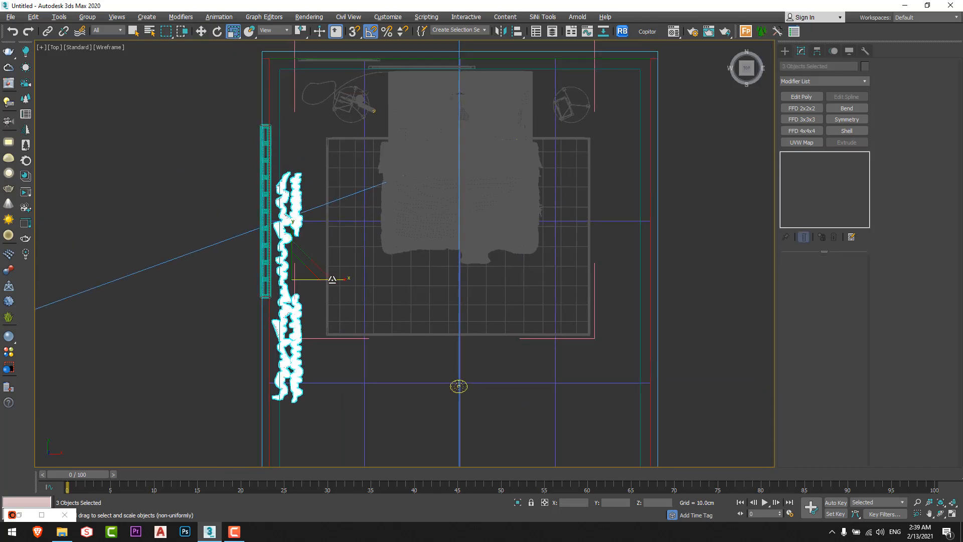
drag(331, 279, 318, 280)
key(w)
drag(322, 279, 318, 279)
Move the ceiling panel's window-side vertices further into the room along X, checking the curtain gap through the camera
click(278, 143)
key(1)
scroll(285, 211, up, 3)
drag(337, 323, 353, 322)
key(c)
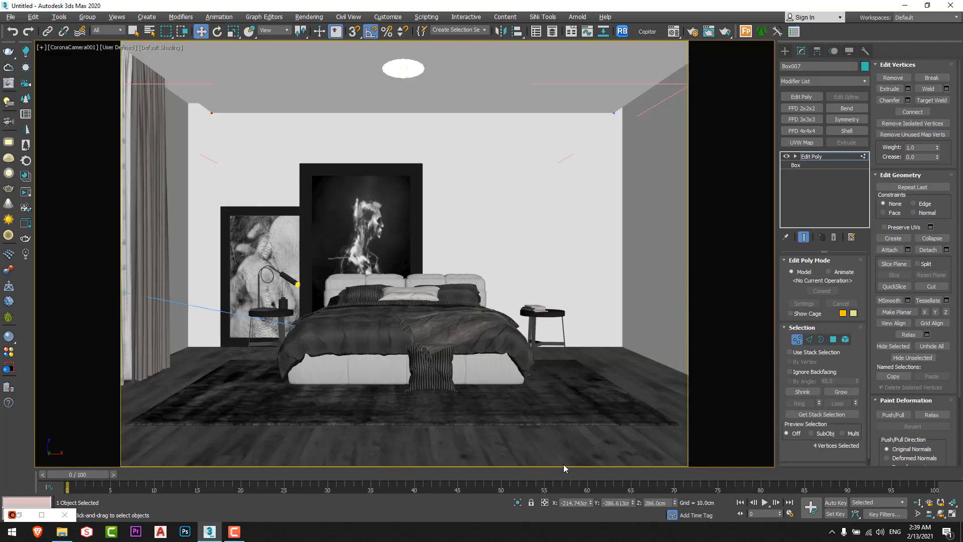
drag(590, 503, 585, 497)
Select the curtains and sheer again in the top view and scale them slightly thicker along X
key(t)
scroll(331, 296, up, 3)
key(1)
click(294, 203)
middle_drag(294, 200, 298, 363)
ctrl+click(310, 165)
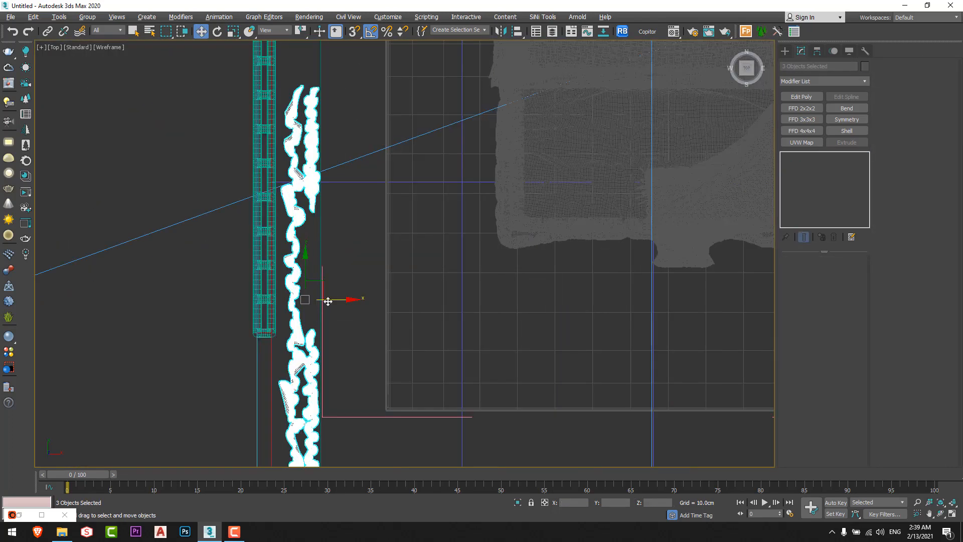
key(r)
drag(330, 300, 343, 299)
key(w)
Connect the ceiling panel's short edges with 2 segments, pinch -93 and slide 1269, near the wall opposite the window
scroll(346, 230, down, 6)
click(512, 218)
key(F3)
key(F3)
middle_drag(558, 196, 543, 167)
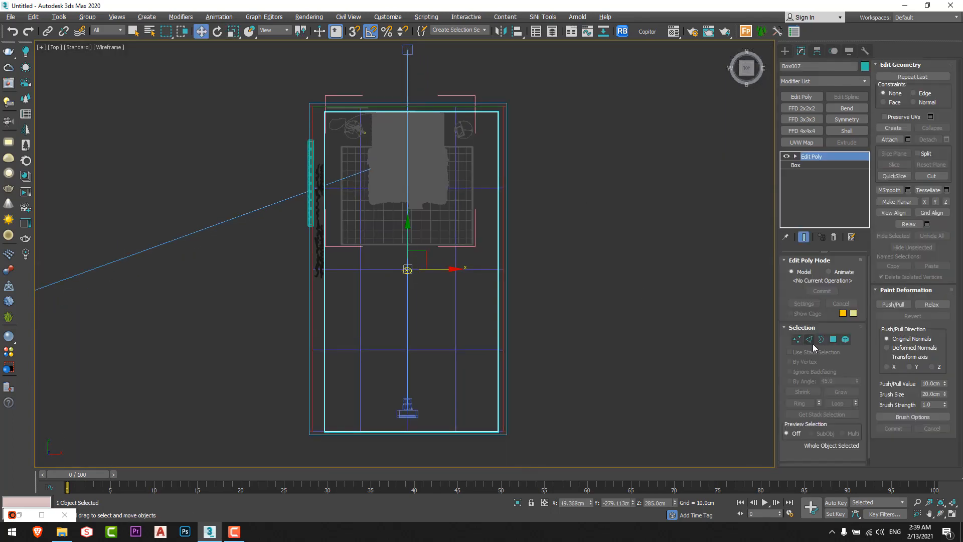
click(809, 340)
click(946, 124)
click(412, 258)
drag(412, 274, 427, 383)
drag(412, 288, 403, 346)
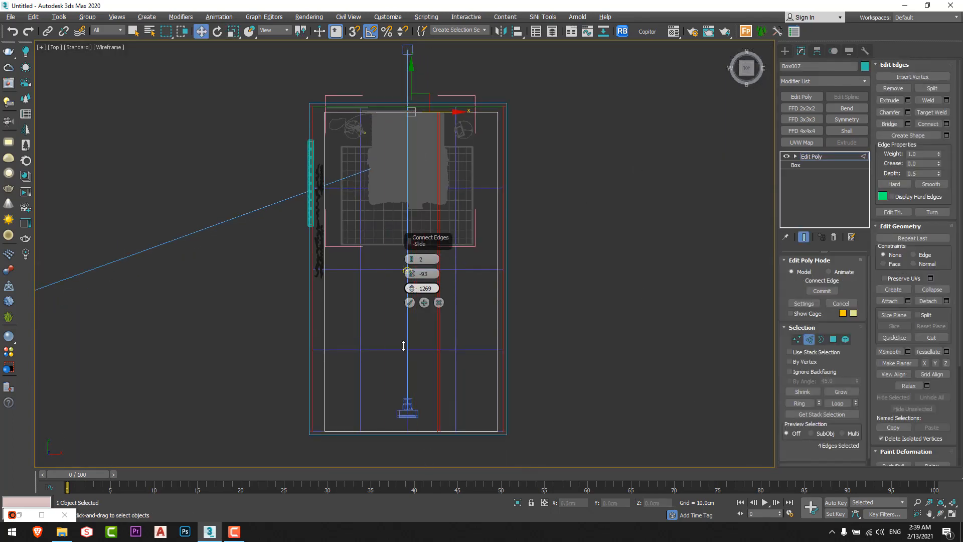
click(410, 302)
Ring-select the ceiling panel's lengthwise edges and connect them with a narrow pair of edges near the headboard wall
scroll(612, 204, up, 4)
middle_drag(606, 111, 596, 182)
scroll(612, 204, down, 2)
click(513, 195)
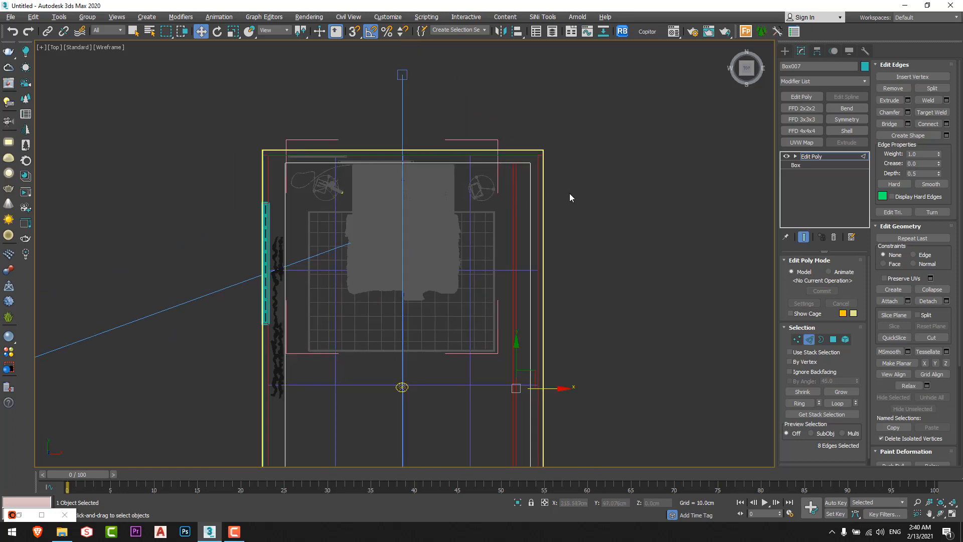
key(alt+r)
click(946, 125)
drag(411, 274, 412, 281)
drag(412, 288, 471, 95)
click(410, 302)
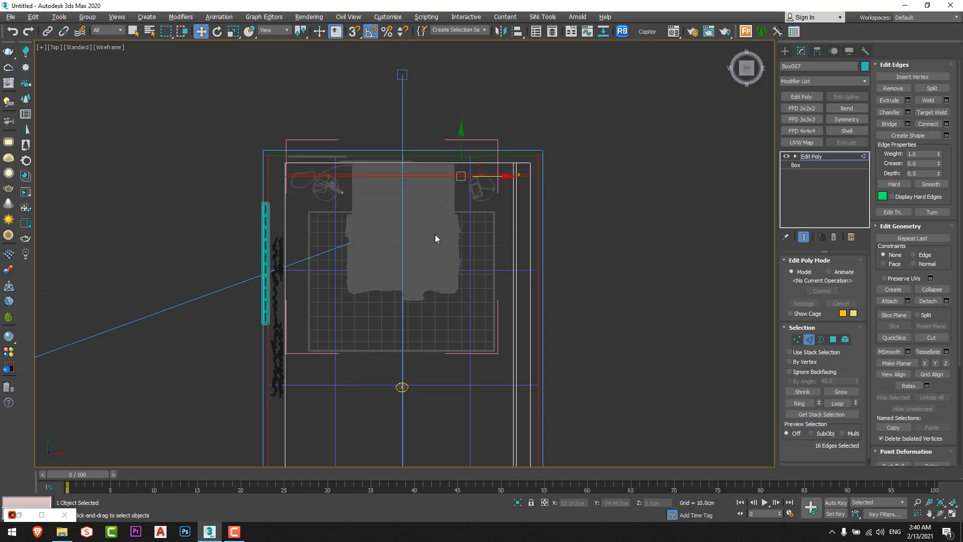
Select the narrow strip polygons along the ceiling panel's side and headboard edges and extrude them 20 cm upward
scroll(497, 158, up, 6)
key(4)
click(508, 235)
ctrl+click(567, 234)
ctrl+click(567, 258)
key(alt+w)
key(alt+w)
key(F3)
alt+middle_drag(596, 232, 596, 259)
click(907, 89)
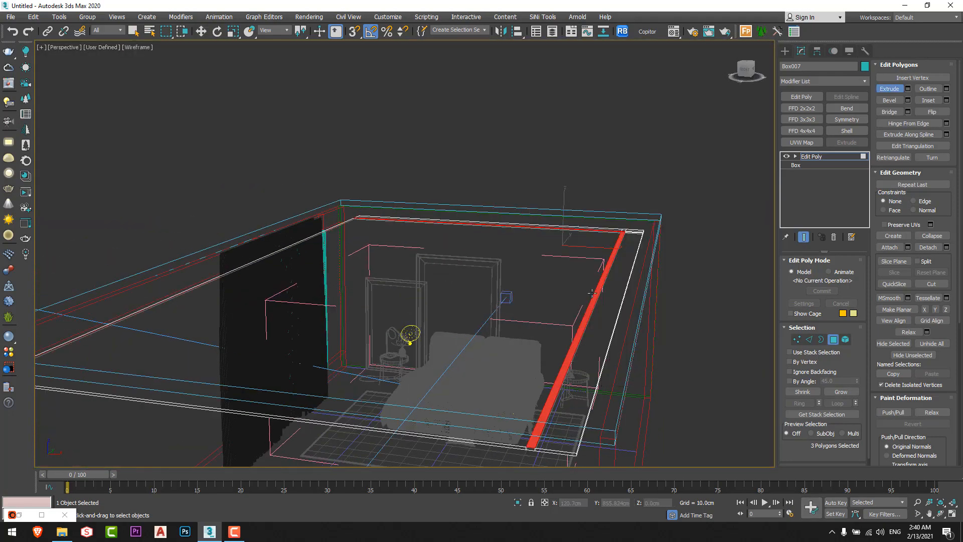
double_click(431, 274)
text(20)
key(Return)
click(410, 288)
key(w)
alt+middle_drag(597, 301, 657, 362)
key(F3)
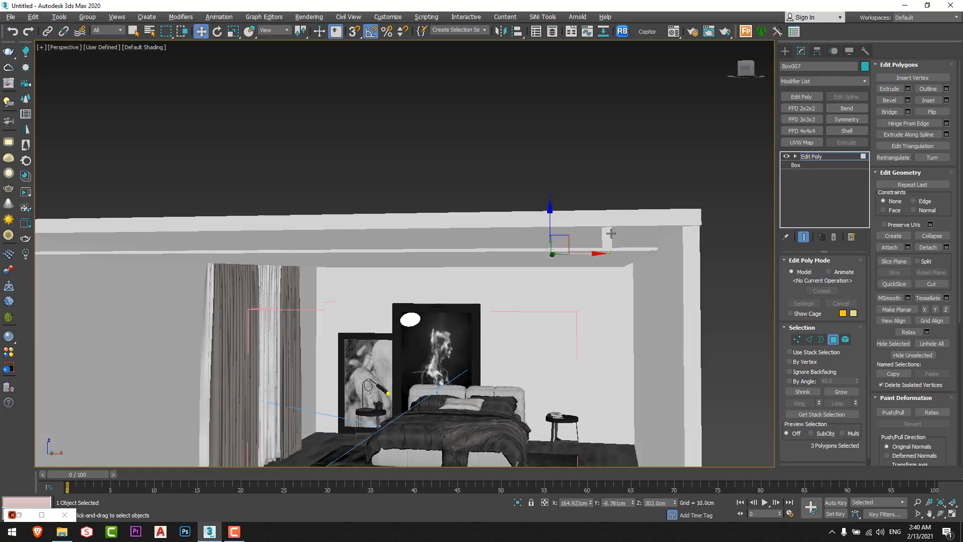
Try to connect the edges at the ceiling panel's headboard-side corner with one segment and shift the new edges
key(F3)
alt+middle_drag(602, 291, 577, 261)
key(2)
key(t)
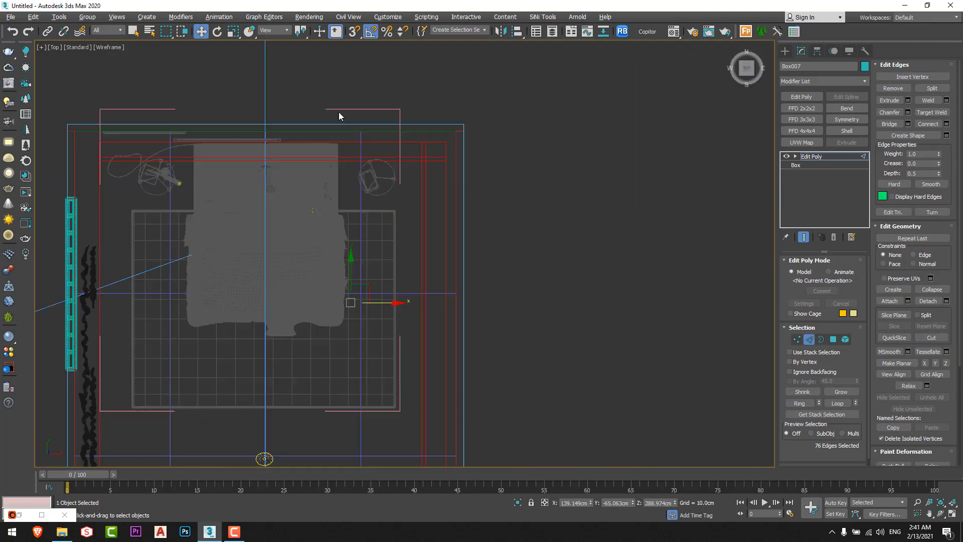
scroll(460, 205, down, 4)
middle_drag(461, 205, 460, 238)
drag(465, 101, 449, 134)
click(946, 124)
right_click(410, 273)
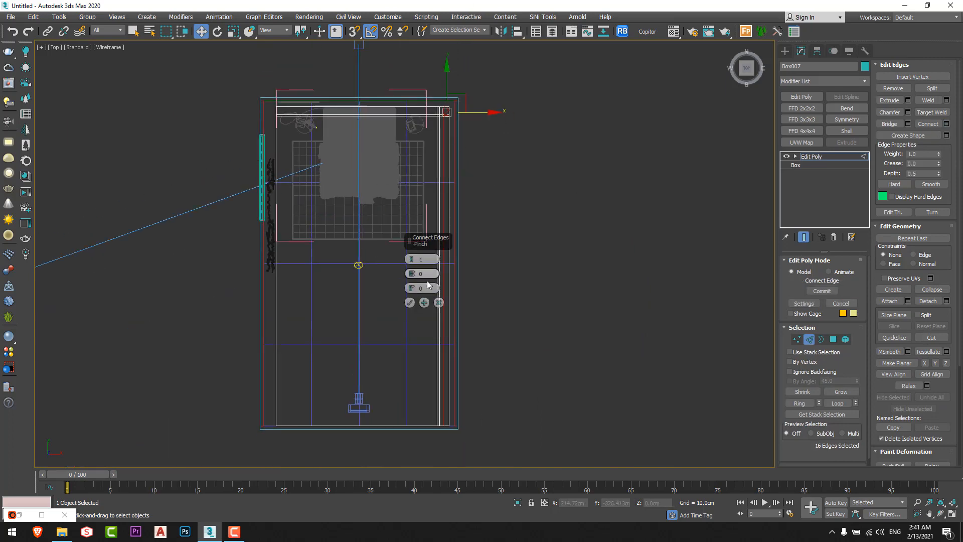
click(409, 302)
scroll(450, 123, up, 8)
drag(472, 317, 471, 315)
scroll(456, 297, down, 1)
key(ctrl+z)
key(ctrl+z)
key(ctrl+z)
Connect the panel's short edges outside the raised side strip with 1 segment and move the new loop near the outer edge
scroll(454, 79, down, 4)
drag(453, 56, 442, 454)
click(947, 124)
click(414, 263)
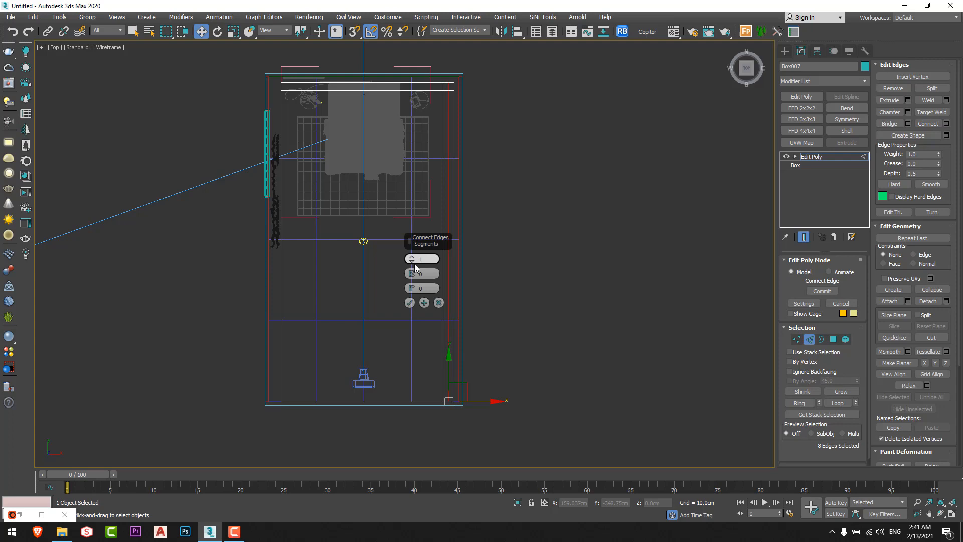
click(410, 303)
scroll(461, 85, up, 5)
drag(459, 317, 469, 317)
Connect the edges outside the headboard strip with 1 segment and move the new loop toward the headboard wall along Y
key(1)
key(2)
scroll(487, 149, down, 3)
middle_drag(491, 151, 682, 274)
scroll(682, 273, up, 3)
drag(653, 215, 136, 222)
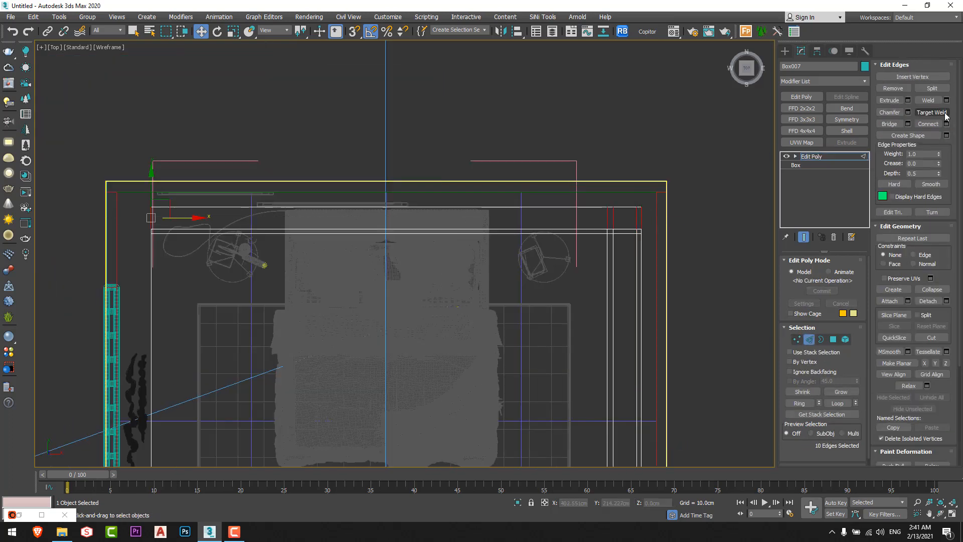
click(946, 124)
click(410, 302)
drag(530, 181, 533, 174)
Select the ceiling panel's outer rim polygons along the headboard and side edges and extrude them 6 cm upward
key(4)
scroll(618, 203, up, 5)
click(540, 237)
ctrl+click(735, 301)
scroll(735, 351, down, 8)
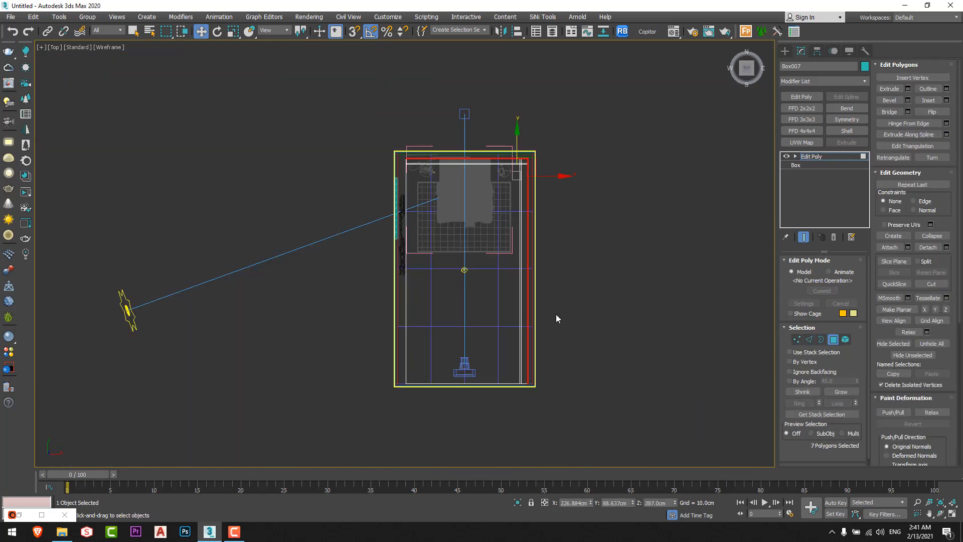
key(p)
alt+middle_drag(555, 315, 575, 285)
key(F3)
scroll(575, 284, up, 3)
key(shift+e)
text(6)
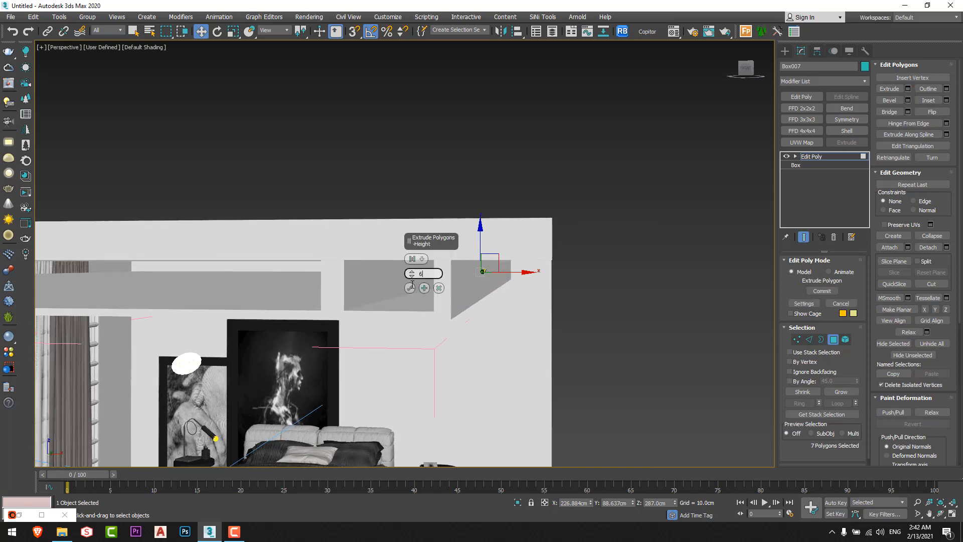
double_click(410, 288)
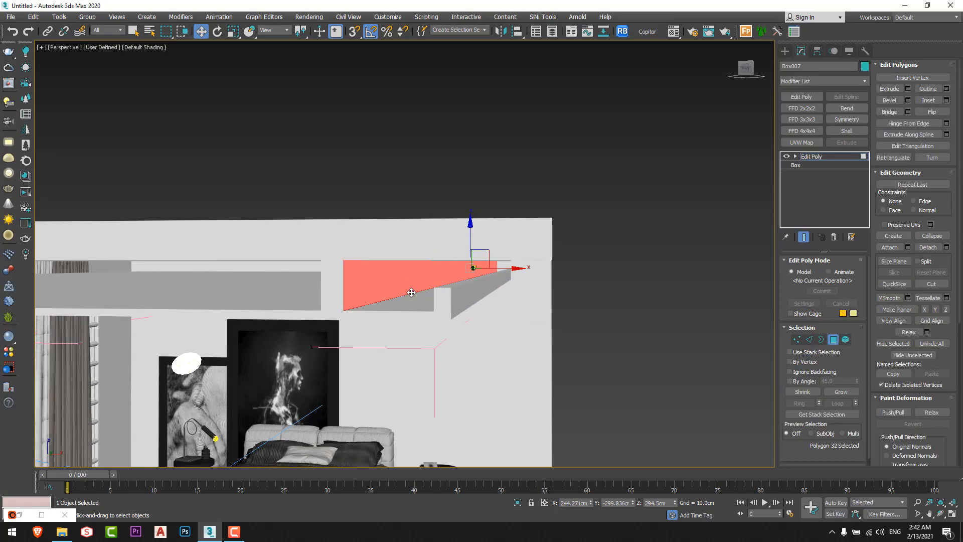
Select the raised headboard strip's vertices in the top view and move them about 4.2 cm toward the headboard wall along Y
alt+middle_drag(409, 290, 454, 272)
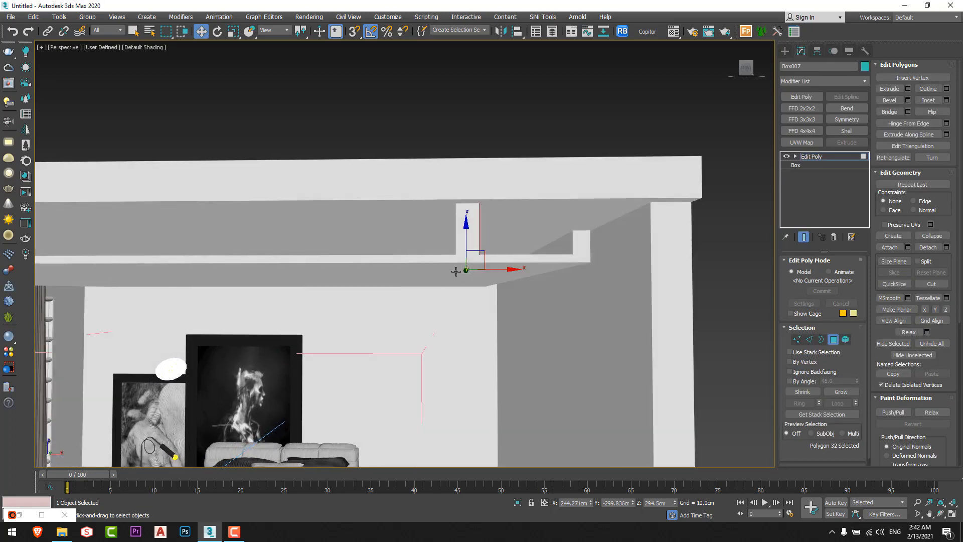
key(t)
key(1)
scroll(489, 96, up, 3)
middle_drag(489, 95, 546, 236)
drag(569, 207, 173, 232)
drag(457, 188, 456, 183)
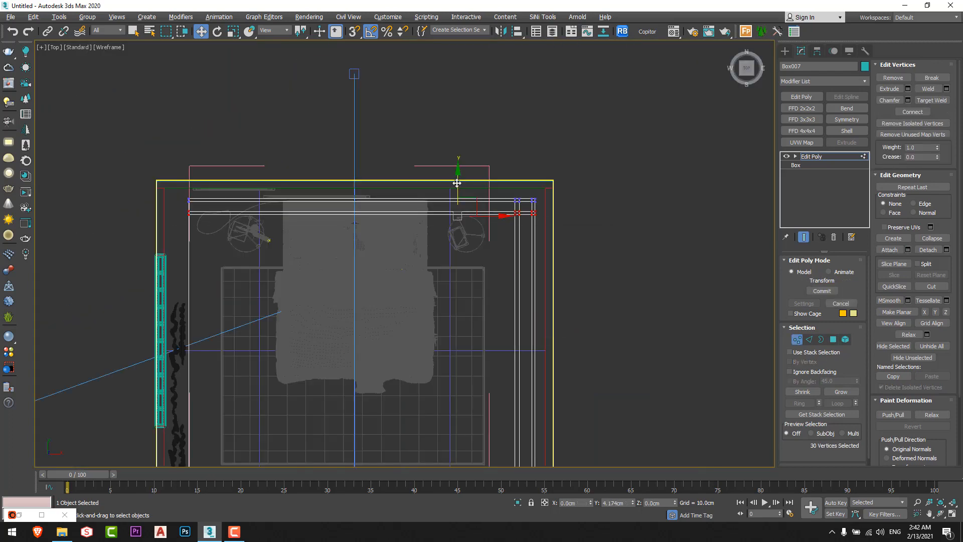
key(p)
alt+middle_drag(507, 145, 618, 60)
key(1)
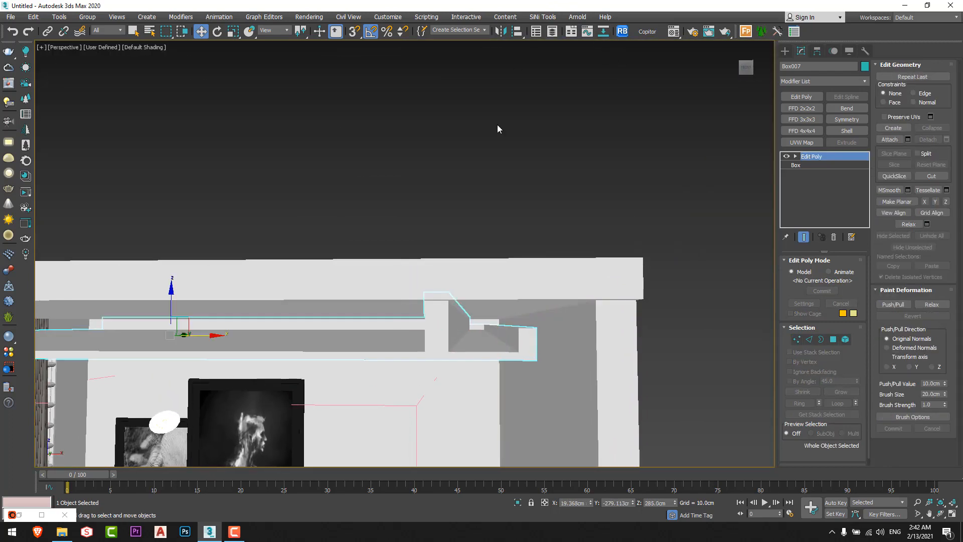
Isolate the ceiling panel and frame it in the top and perspective views
scroll(498, 130, down, 5)
right_click(605, 246)
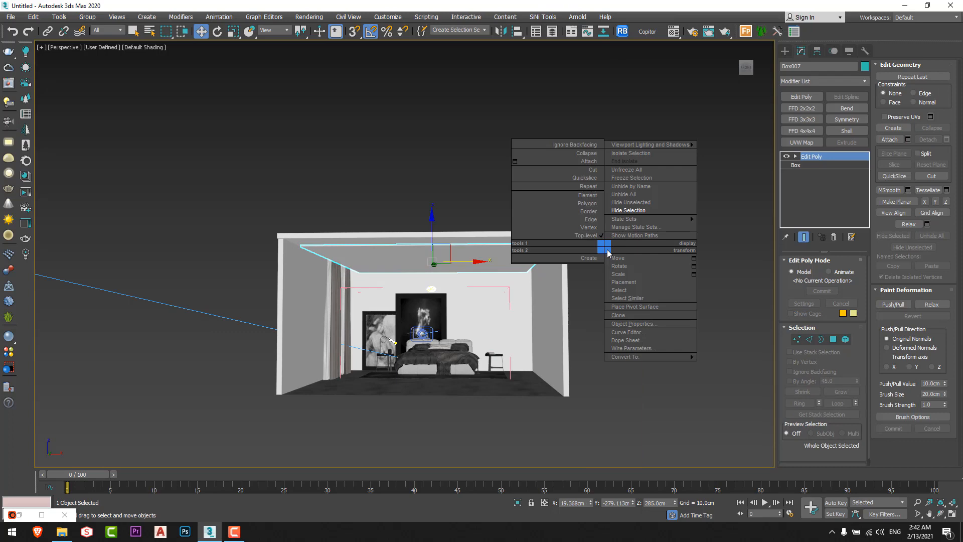
click(631, 203)
key(alt+w)
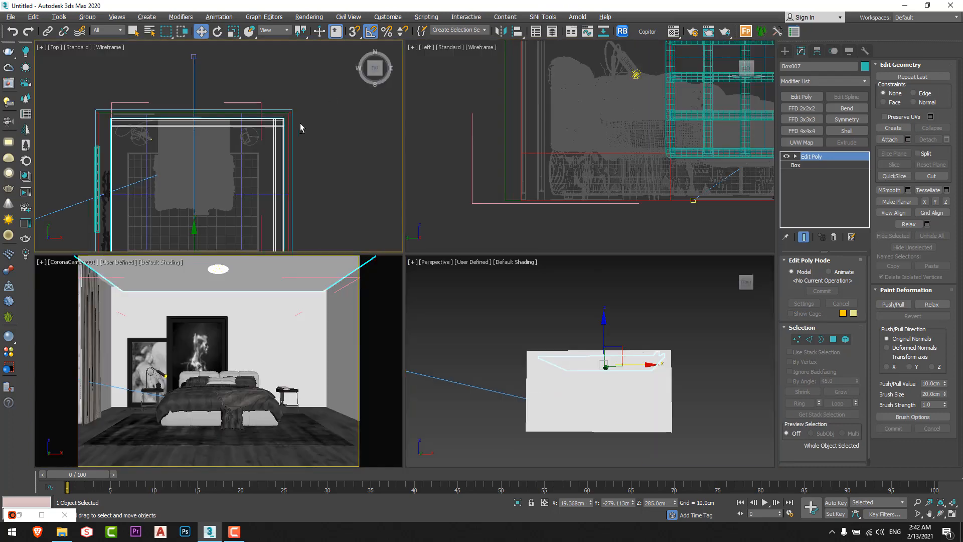
key(alt+w)
key(alt+q)
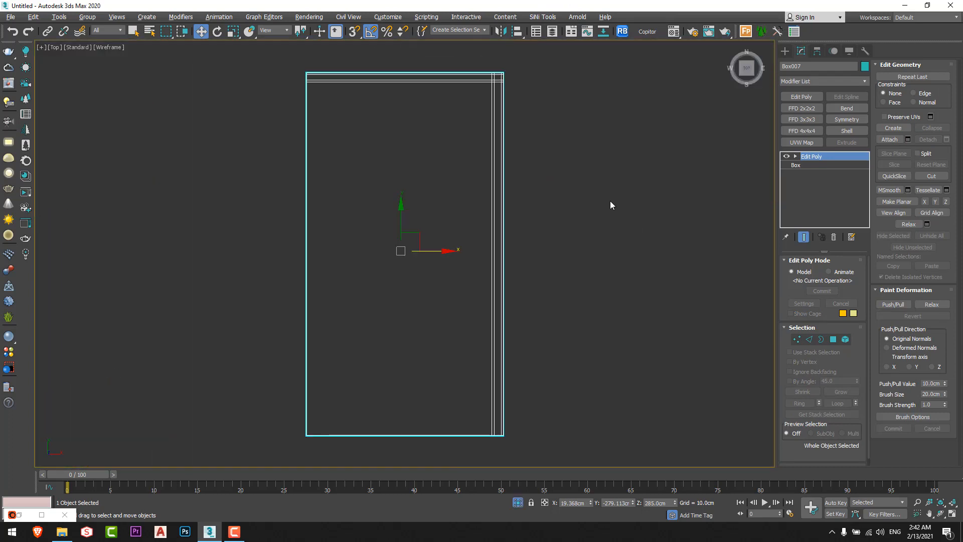
key(alt+w)
middle_click(612, 202)
key(alt+w)
key(z)
mouse_move(578, 205)
middle_down()
mouse_move(516, 254)
mouse_move(510, 271)
middle_up()
key(p)
Draw a rectangular Corona light about 877 cm long down the ceiling panel's side recess, snapping to the panel
click(27, 67)
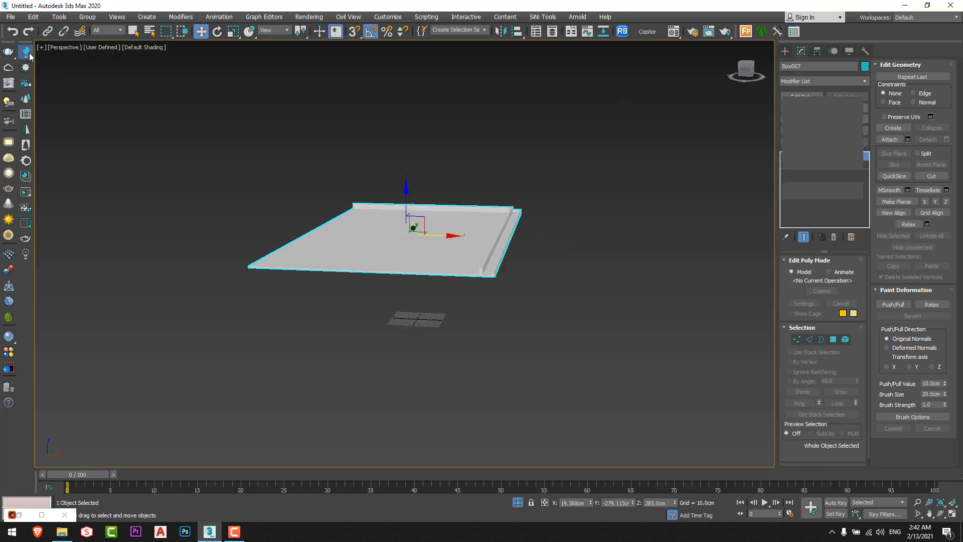
scroll(820, 251, down, 1)
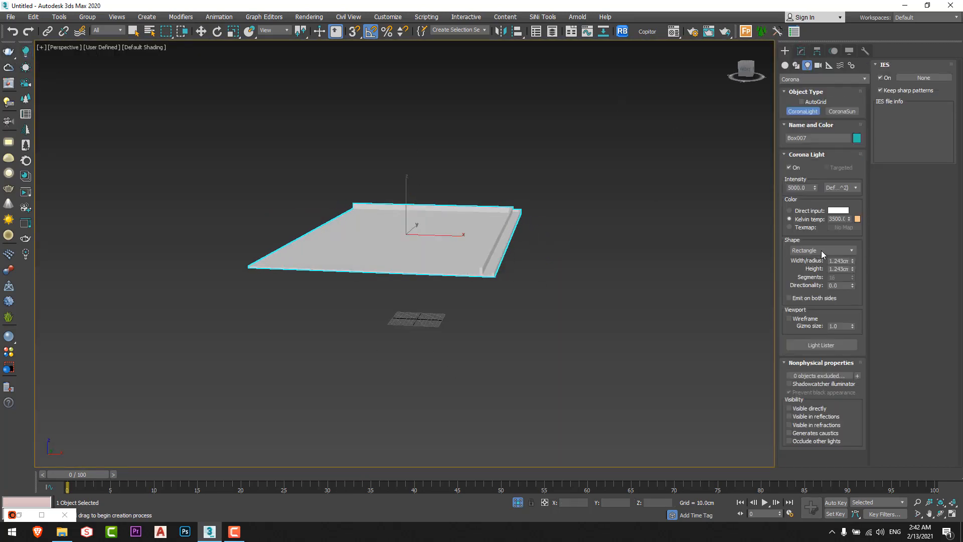
key(t)
key(z)
scroll(405, 103, down, 1)
scroll(496, 75, up, 5)
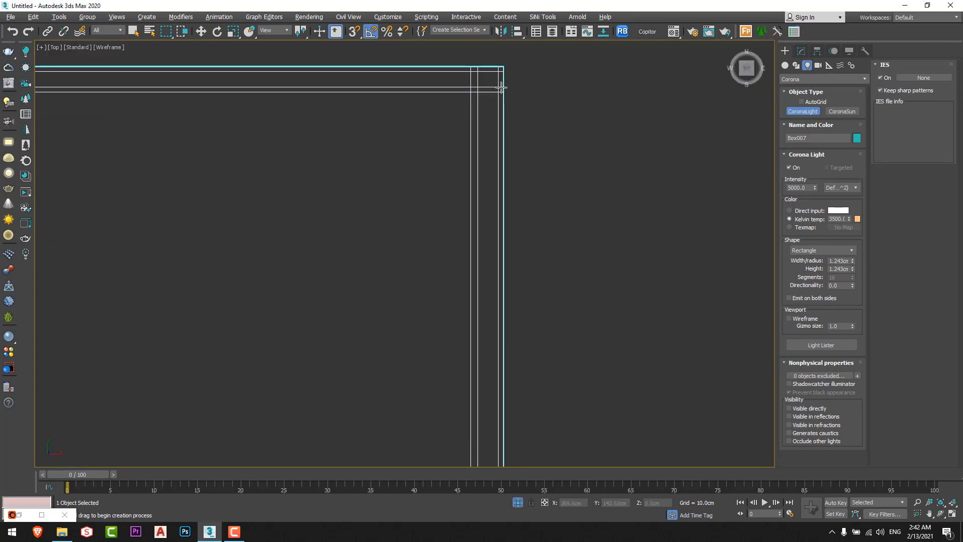
key(s)
scroll(485, 100, down, 5)
drag(490, 88, 466, 295)
scroll(495, 361, up, 6)
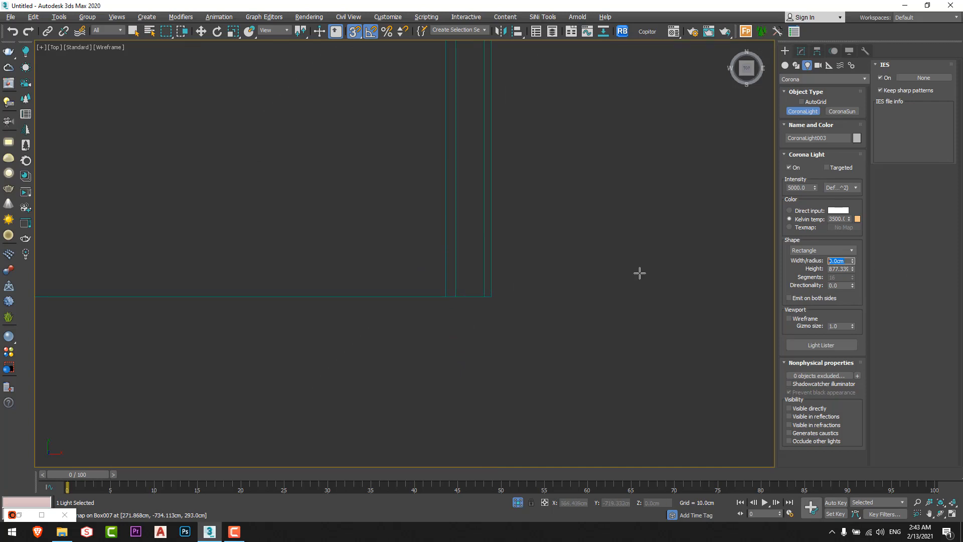
Set the side recess light's width to 2 cm and reduce its gizmo size to 0.1
middle_drag(639, 274, 621, 264)
key(1)
middle_drag(560, 250, 473, 236)
double_click(846, 369)
text(2)
key(Return)
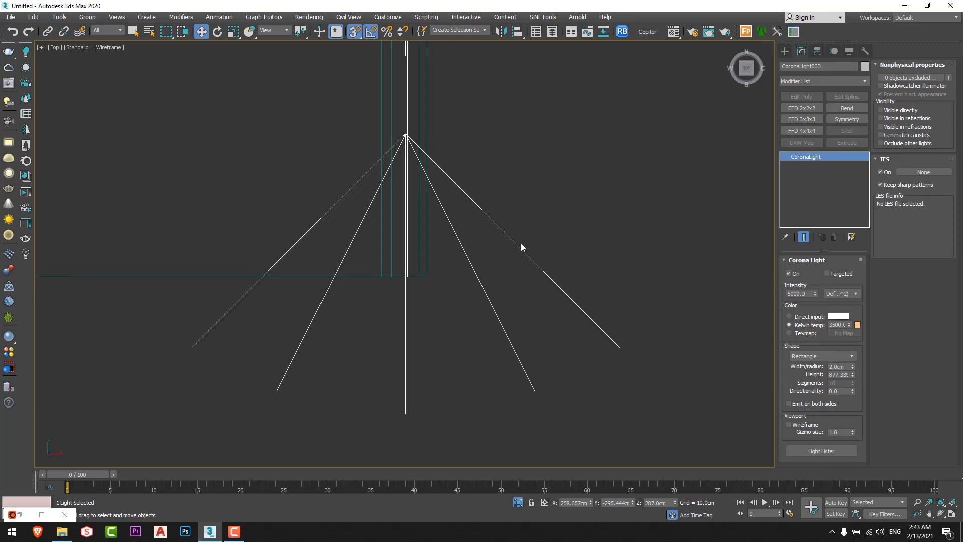
right_click(852, 432)
Tilt the side recess light toward the outer lip in the front view, place it beside the raised strip, and set its intensity to 100
scroll(528, 223, down, 3)
middle_drag(529, 214, 475, 300)
right_click(477, 283)
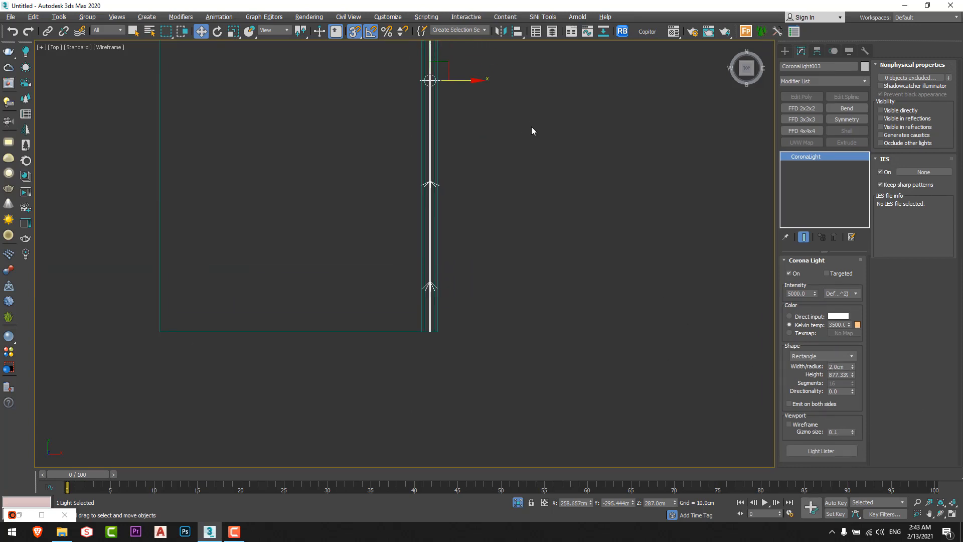
key(alt+w)
middle_click(528, 129)
key(alt+w)
key(f)
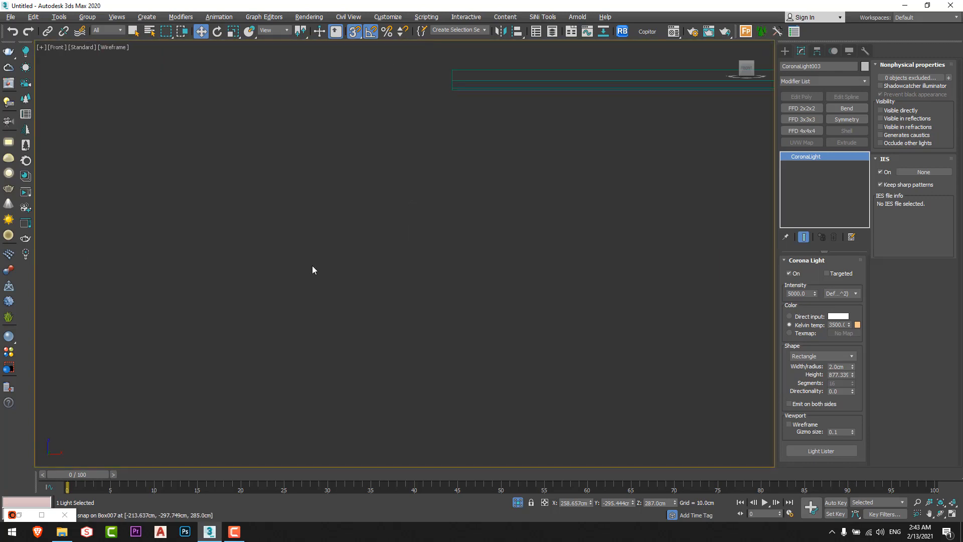
key(z)
scroll(441, 284, down, 4)
key(e)
key(s)
scroll(441, 284, up, 2)
drag(449, 280, 425, 238)
drag(454, 296, 366, 273)
key(w)
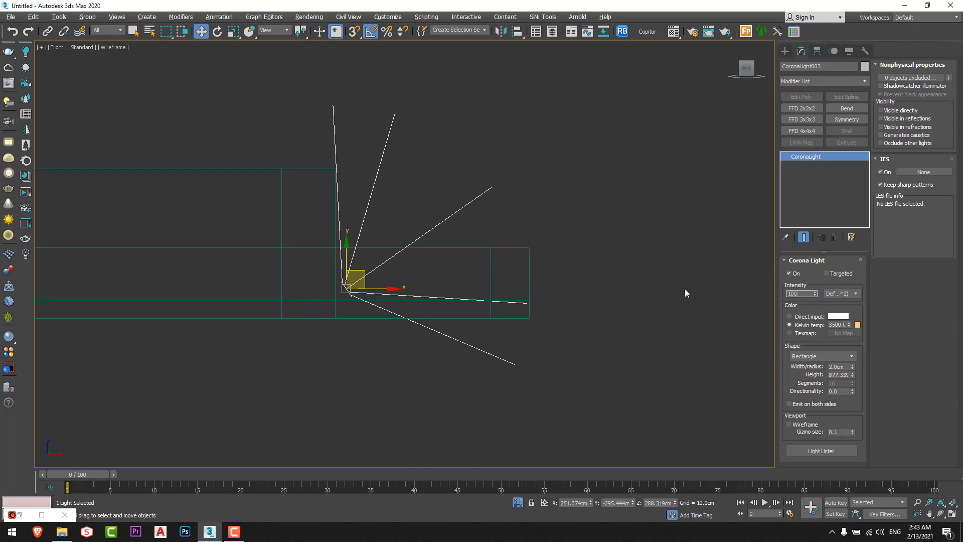
Draw a second rectangular Corona light about 481 cm long across the headboard recess in the top view
key(alt+w)
middle_click(361, 185)
key(alt+w)
key(z)
scroll(423, 211, up, 5)
key(shift+l)
middle_drag(385, 223, 460, 175)
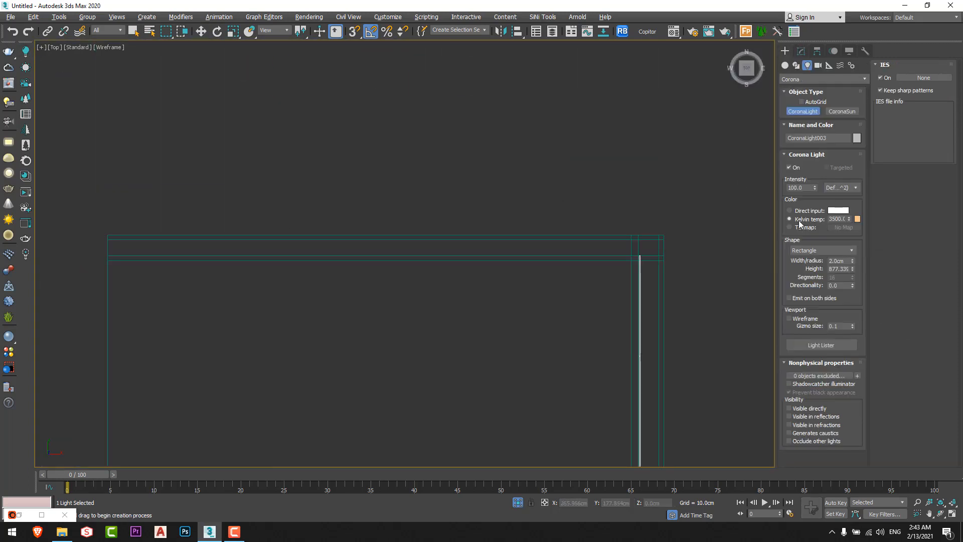
key(s)
drag(383, 246, 657, 246)
Set the headboard recess light's height to 2 cm
click(801, 50)
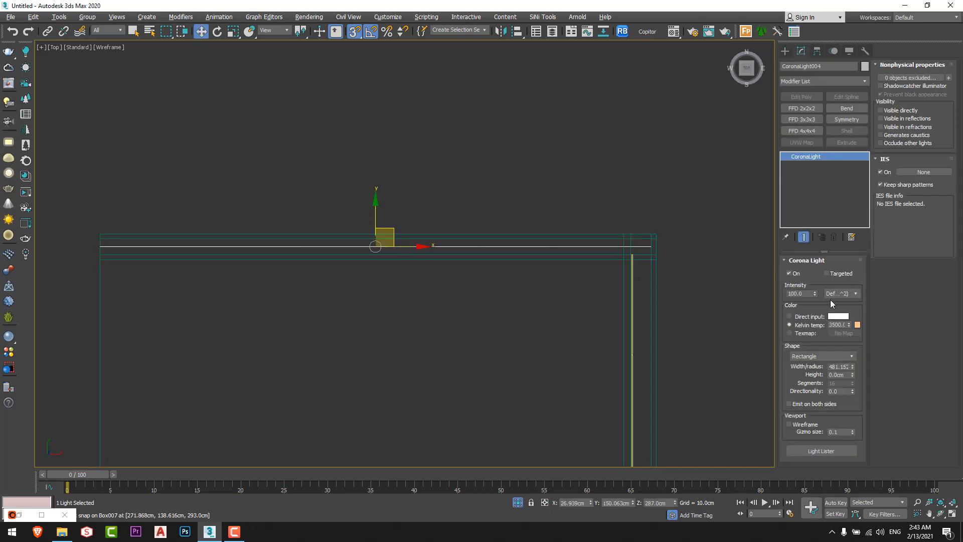
double_click(838, 374)
text(2)
key(Return)
right_click(536, 317)
Tilt the headboard light toward the outer lip in the left view and move it beside the raised strip
key(f)
key(l)
key(e)
drag(477, 252, 538, 245)
key(w)
scroll(474, 266, down, 3)
key(s)
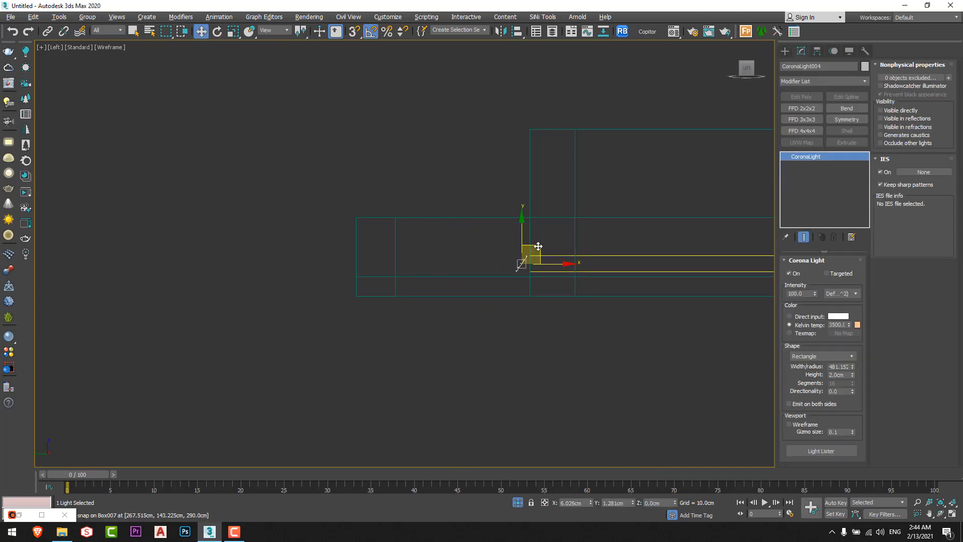
Examine the placement of both strip lights in the ceiling recesses from the perspective view
key(alt+w)
right_click(605, 323)
key(alt+w)
alt+middle_drag(513, 260, 418, 223)
scroll(418, 222, up, 3)
scroll(516, 263, up, 5)
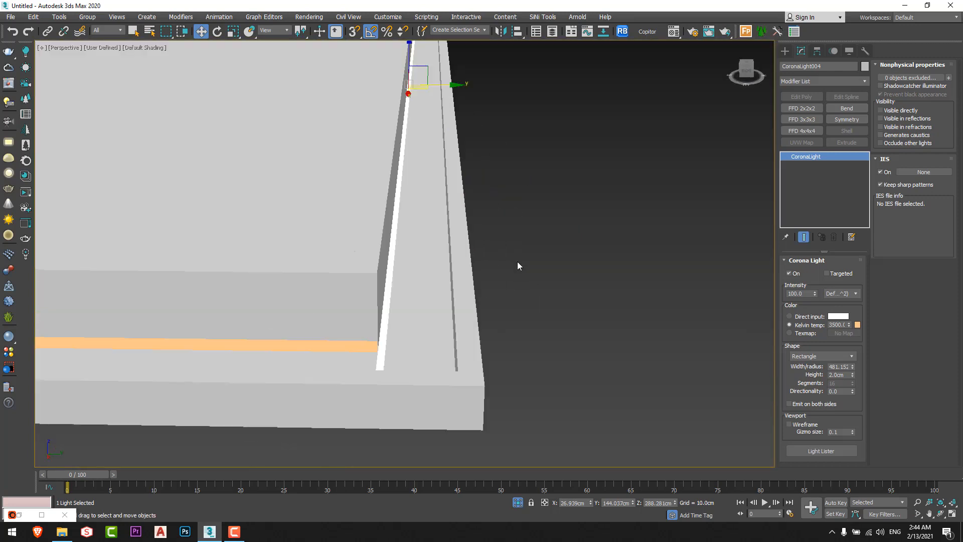
alt+middle_drag(516, 264, 495, 217)
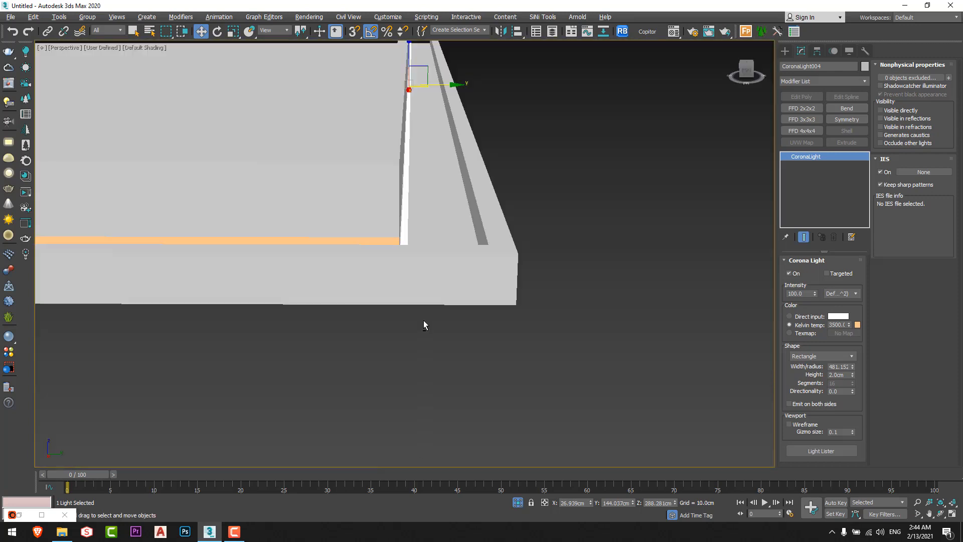
Exit isolation in the camera view and start a Corona interactive render of the bedroom
key(alt+w)
right_click(330, 329)
key(alt+w)
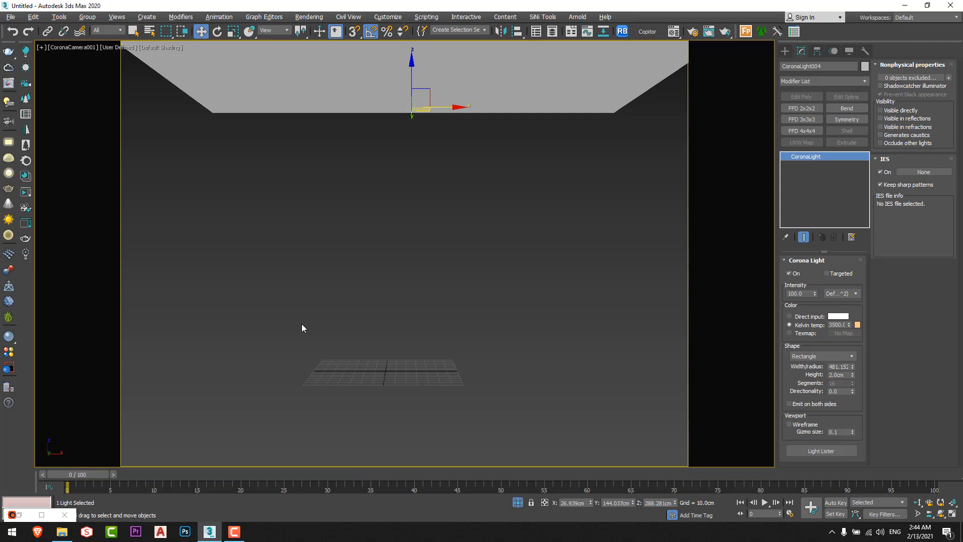
click(517, 502)
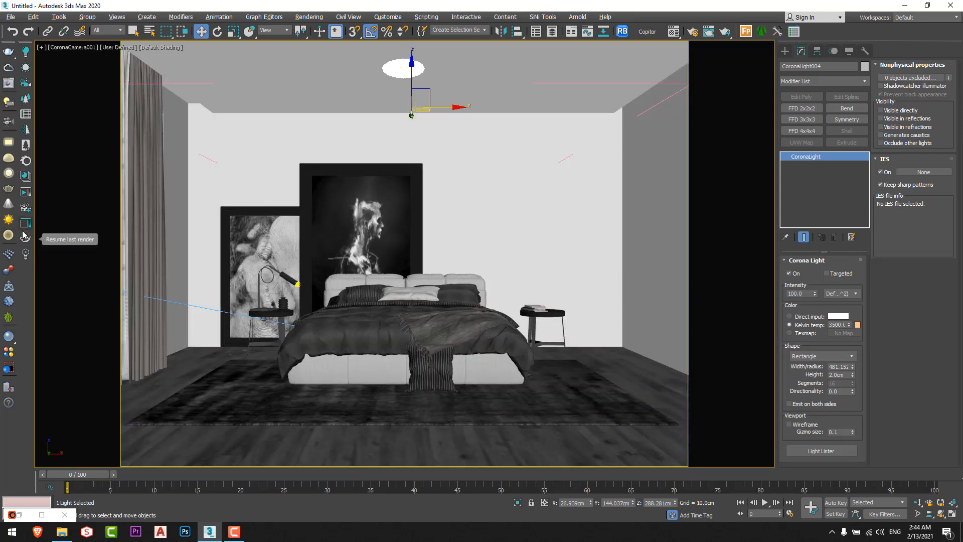
click(27, 210)
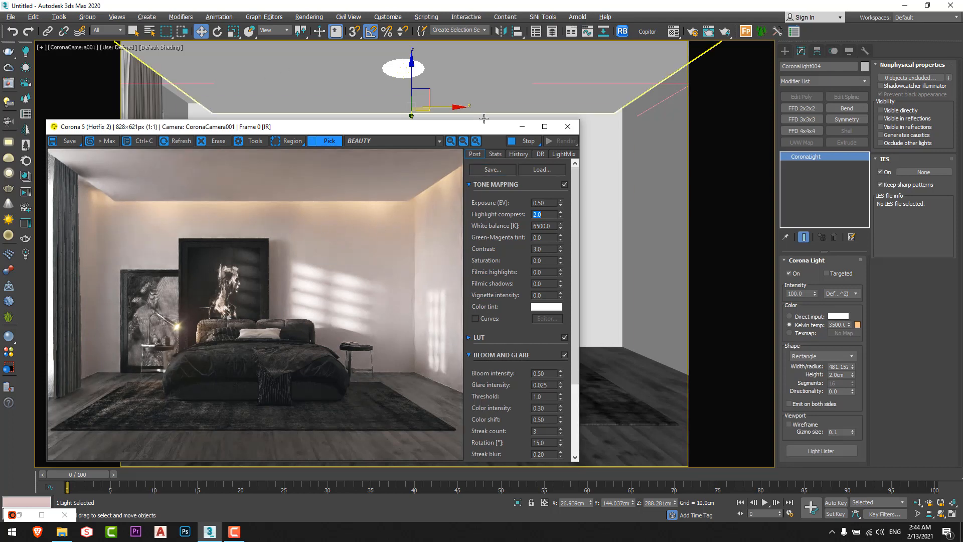
Set the headboard strip light's intensity to 200
double_click(793, 293)
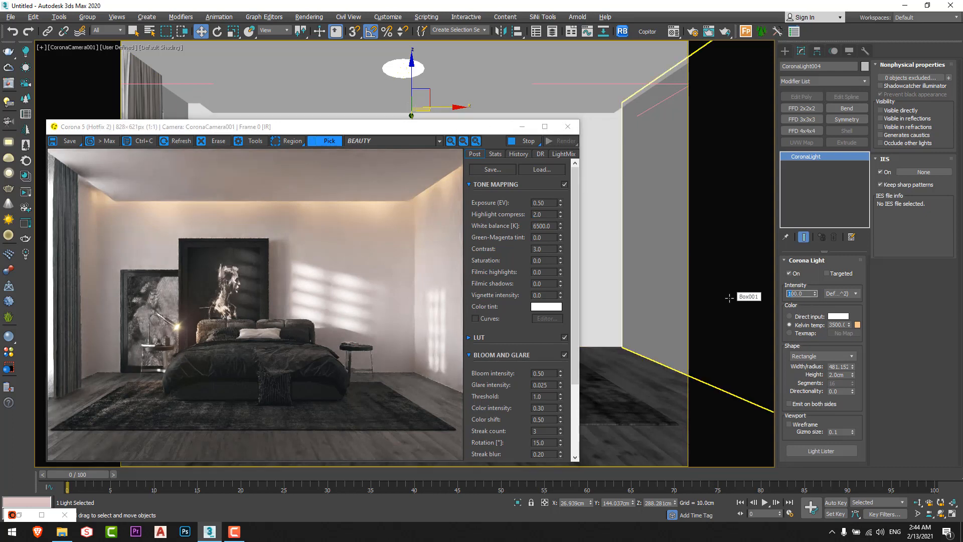
text(200)
key(Return)
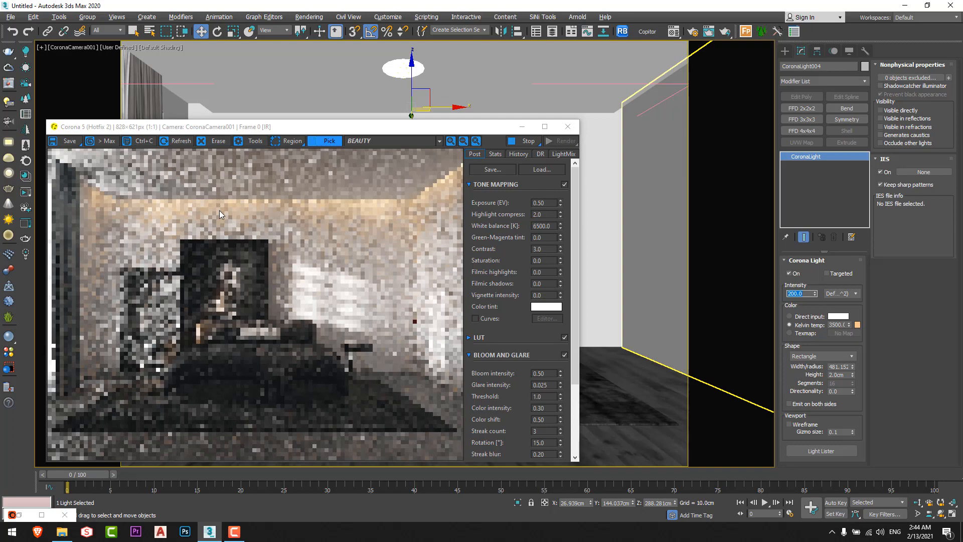
Restrict selection to lights, select the side recess strip light and set its intensity to 200
scroll(100, 34, down, 3)
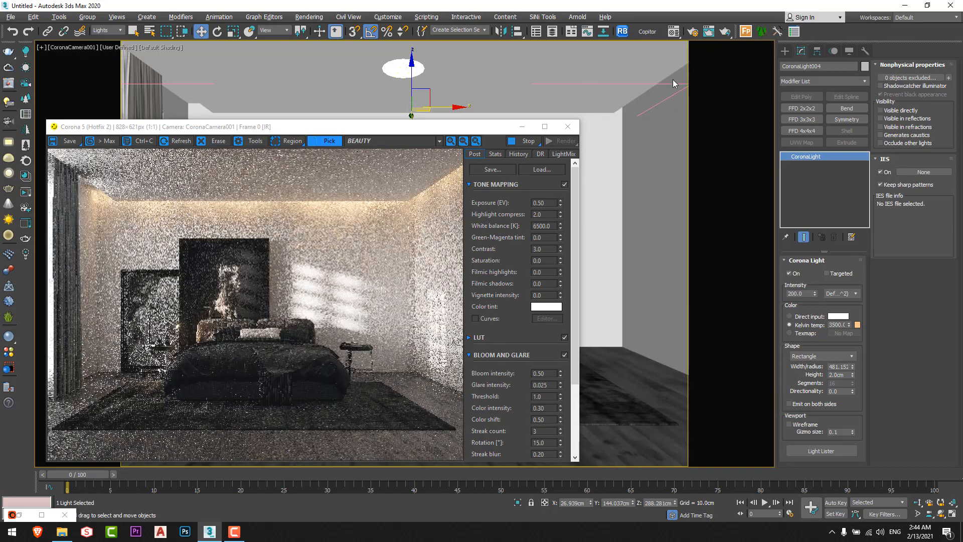
click(673, 79)
drag(806, 293, 730, 296)
text(200)
key(Return)
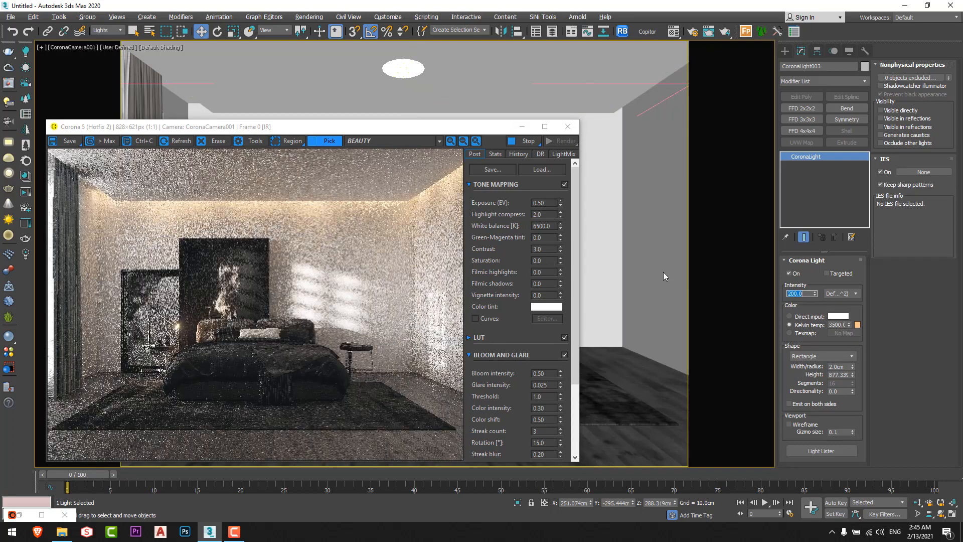
Undo the last two changes and set the headboard strip light's intensity to 500
key(ctrl+z)
key(ctrl+z)
drag(807, 294, 752, 298)
text(500)
key(Return)
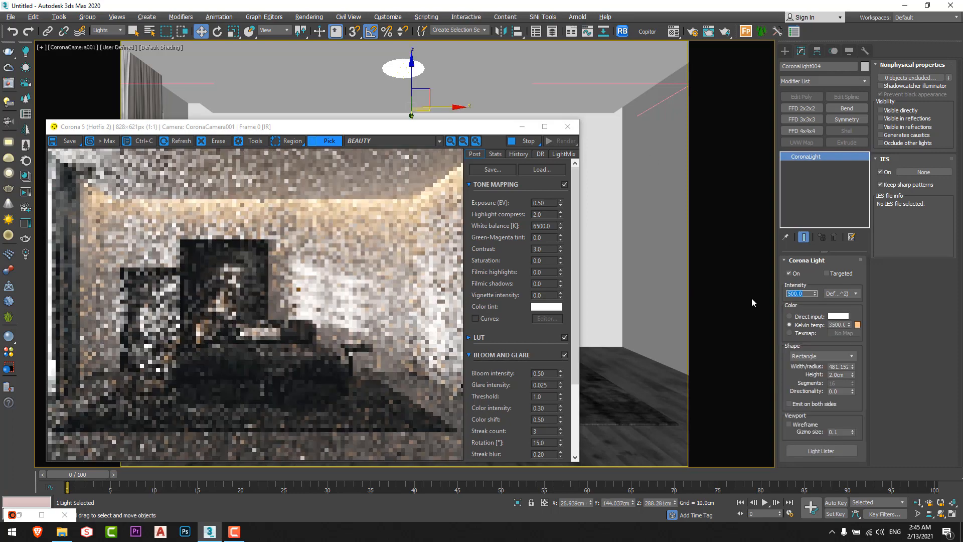
Select the view's camera and lower it to a height of about 88 cm
drag(278, 122, 277, 81)
click(71, 48)
click(96, 266)
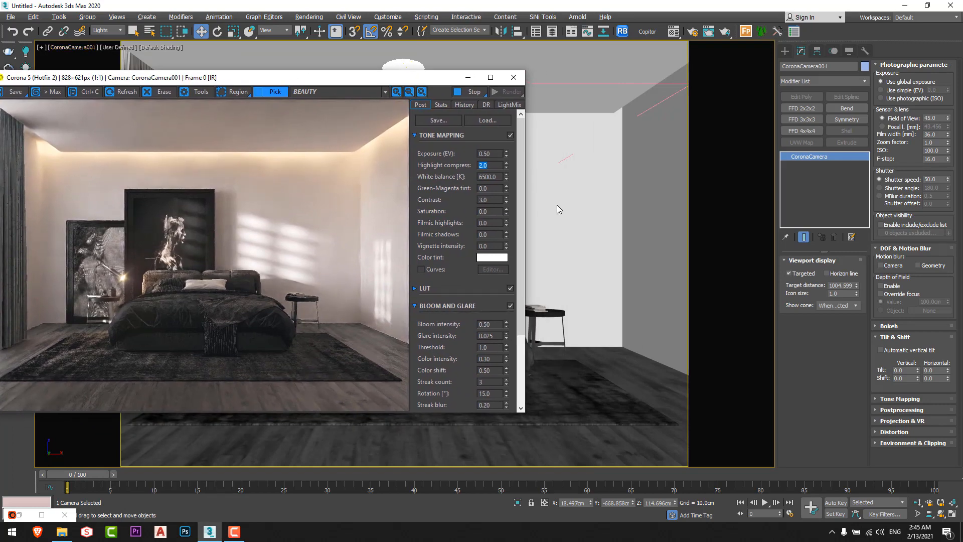
shift+middle_drag(557, 205, 559, 188)
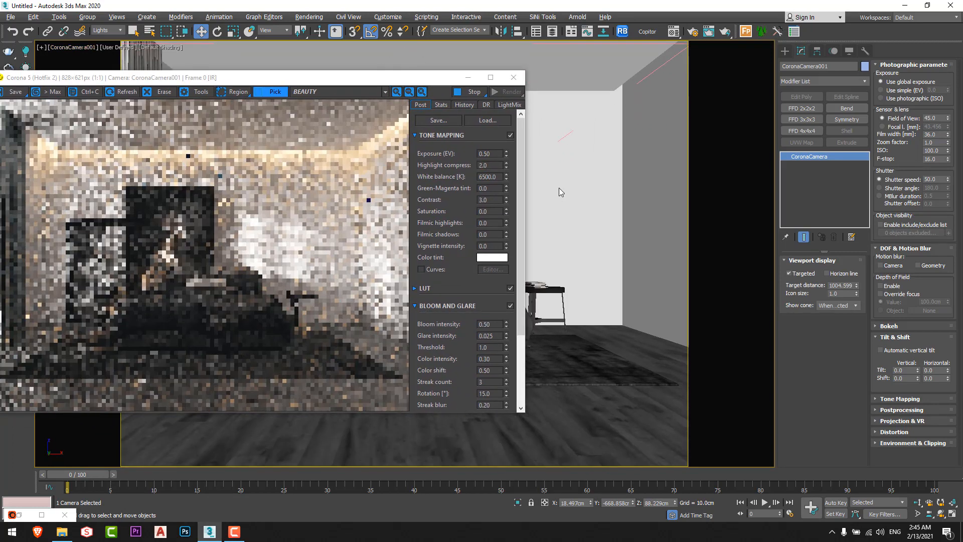
Select the camera's target and raise it to a height of about 177 cm
click(75, 47)
click(126, 248)
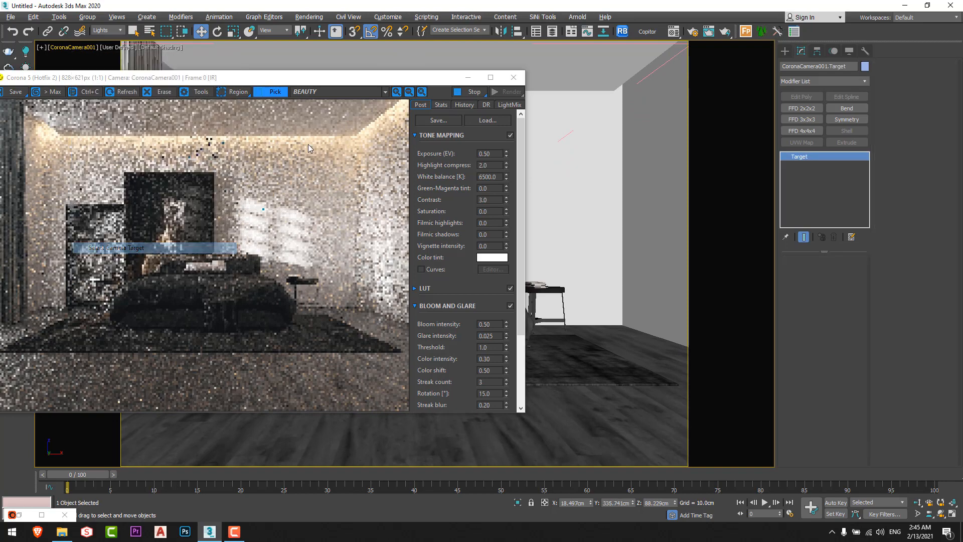
drag(341, 82, 358, 277)
drag(406, 228, 397, 156)
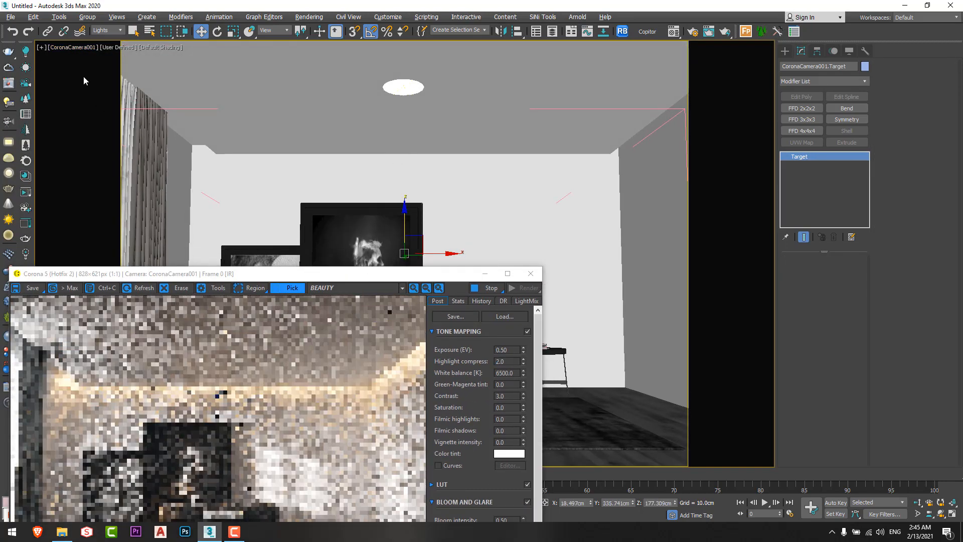
Enable automatic vertical tilt on the camera and maximize the interactive render for inspection
click(75, 47)
click(111, 236)
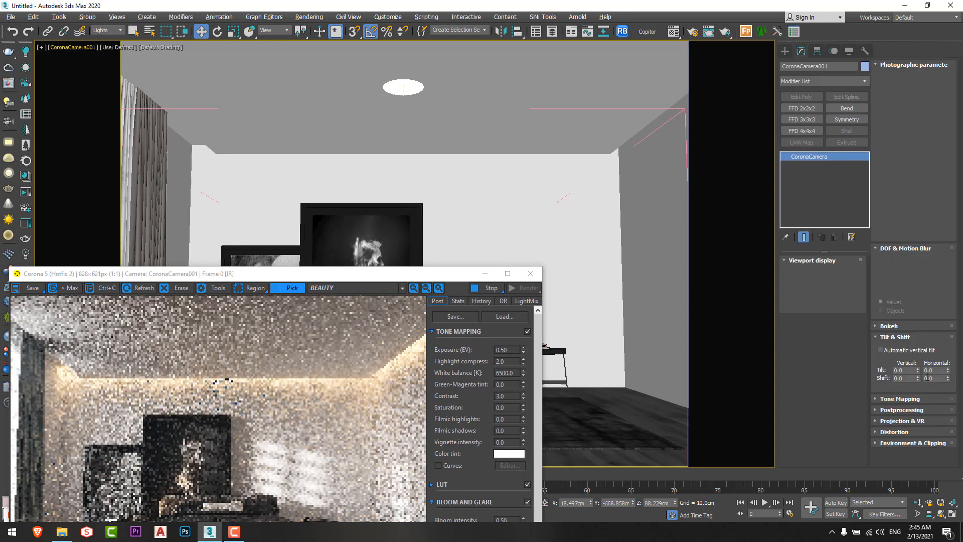
click(909, 351)
drag(322, 276, 435, 103)
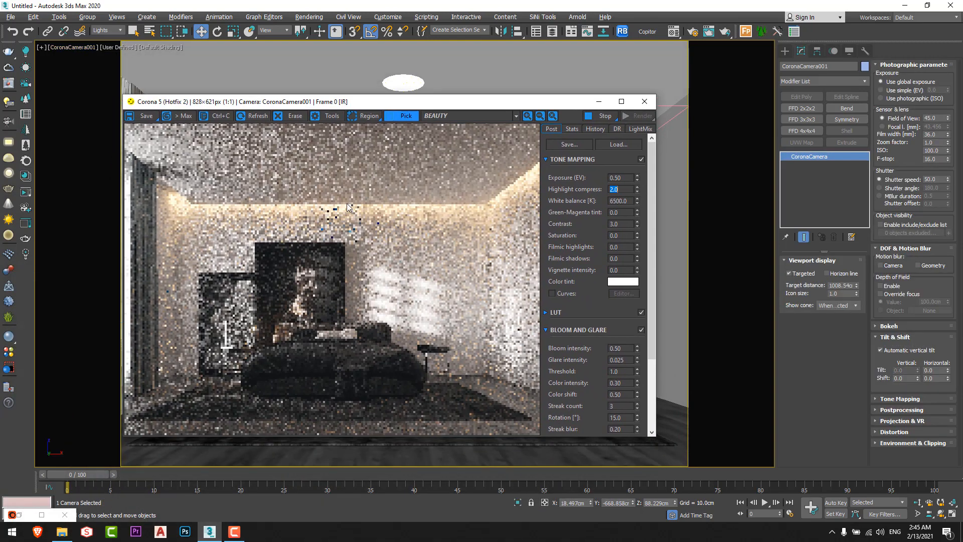
drag(346, 103, 359, 0)
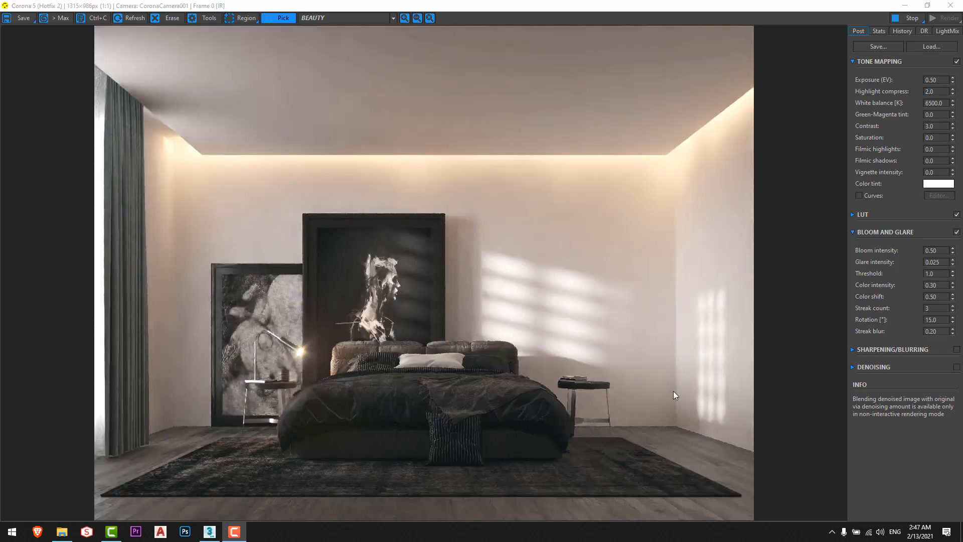
Close the interactive render and set the production render's denoising mode to Corona High Quality
drag(674, 8, 406, 118)
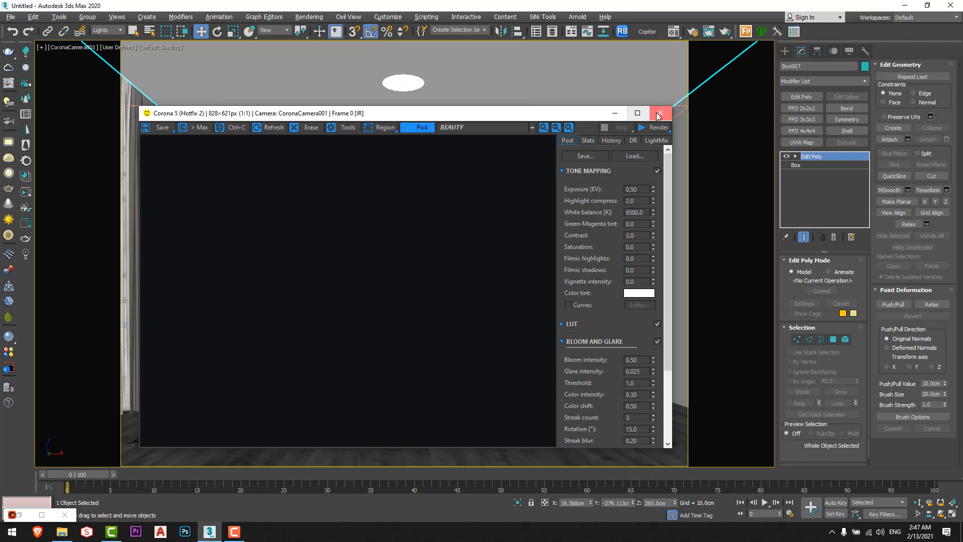
click(660, 112)
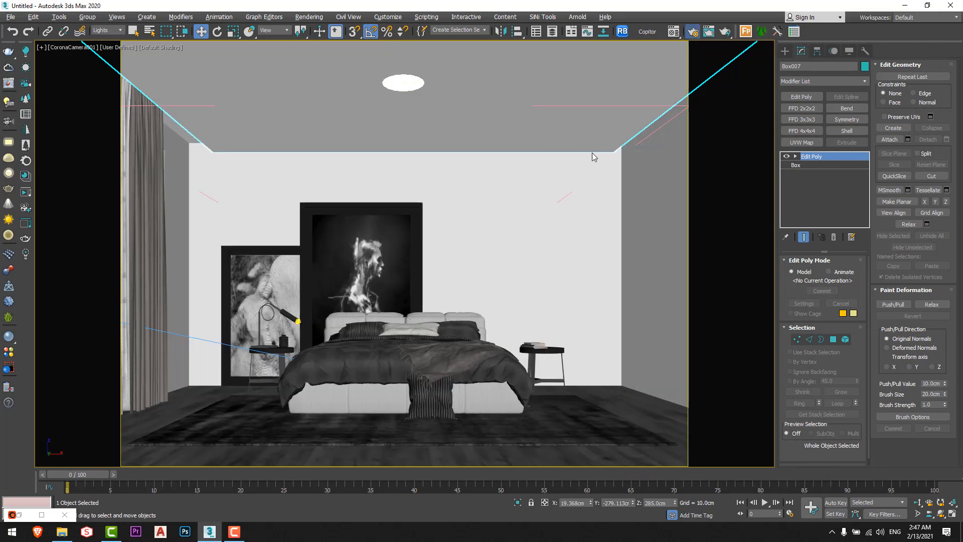
key(F10)
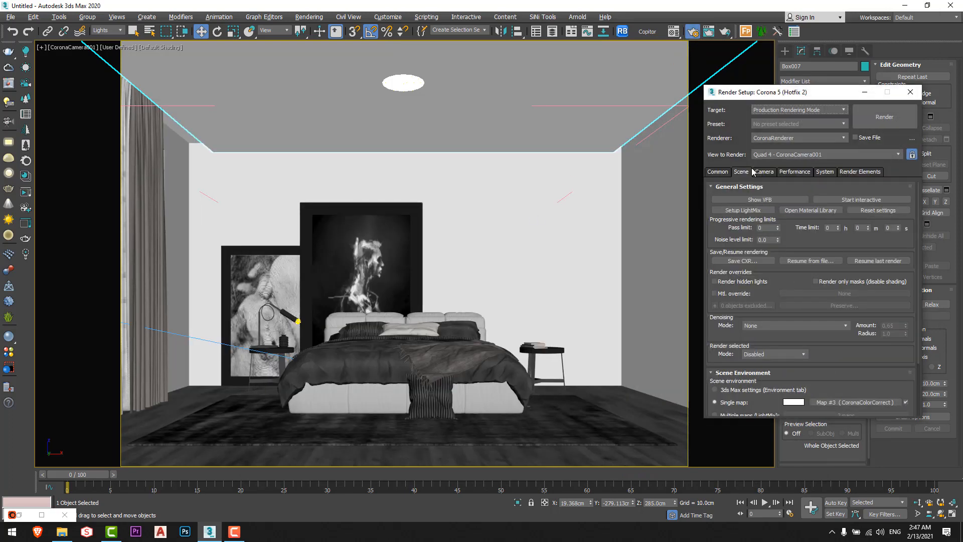
click(778, 326)
click(797, 361)
drag(769, 240, 719, 238)
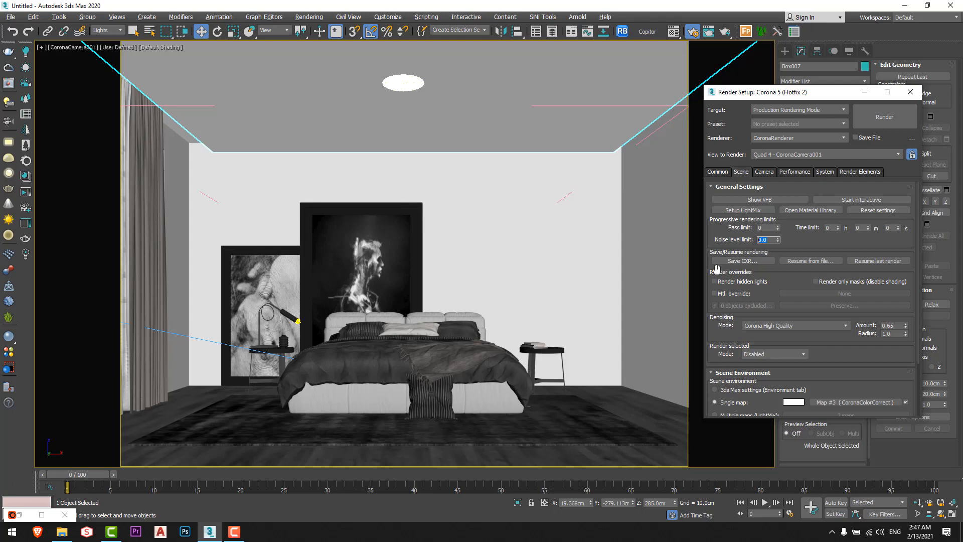
Add the CMasking_ID and CMasking_WireColor render elements
click(850, 172)
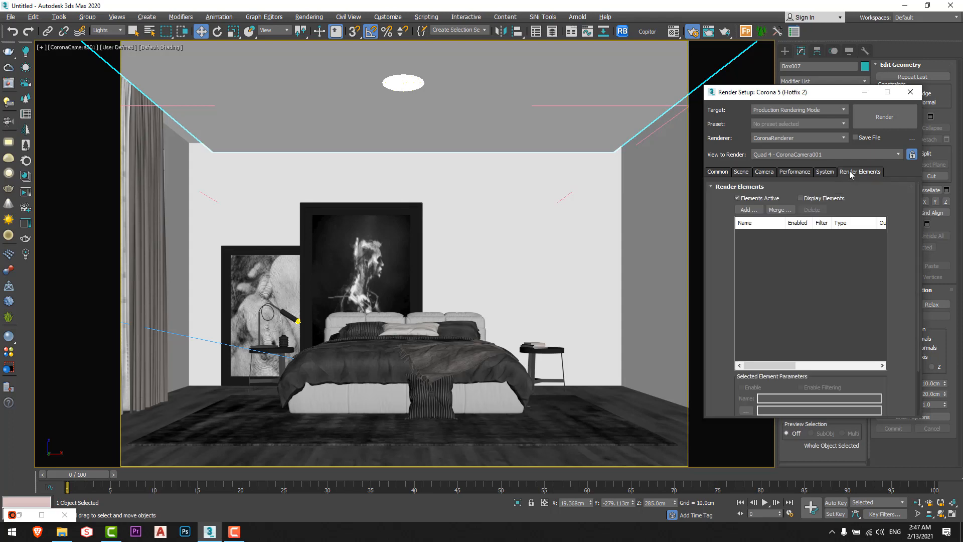
click(748, 210)
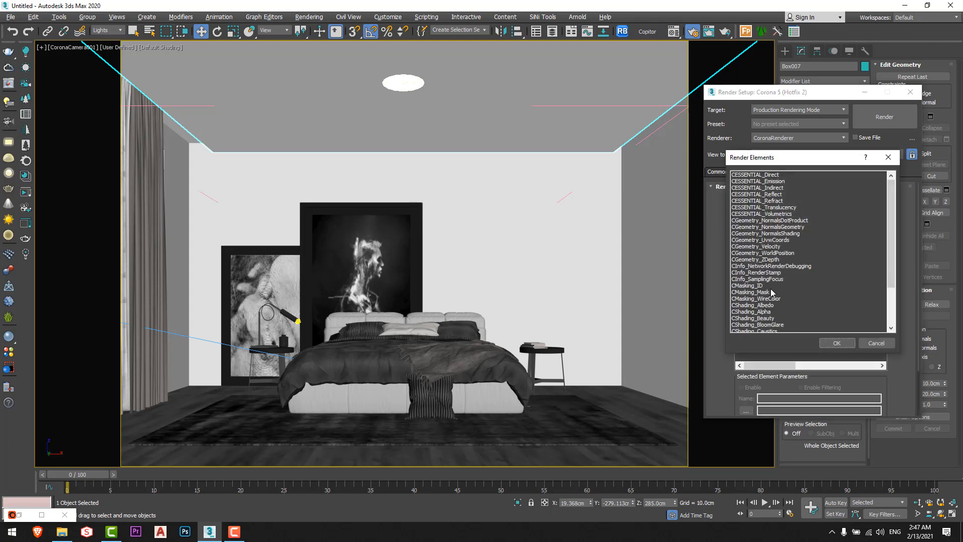
click(768, 286)
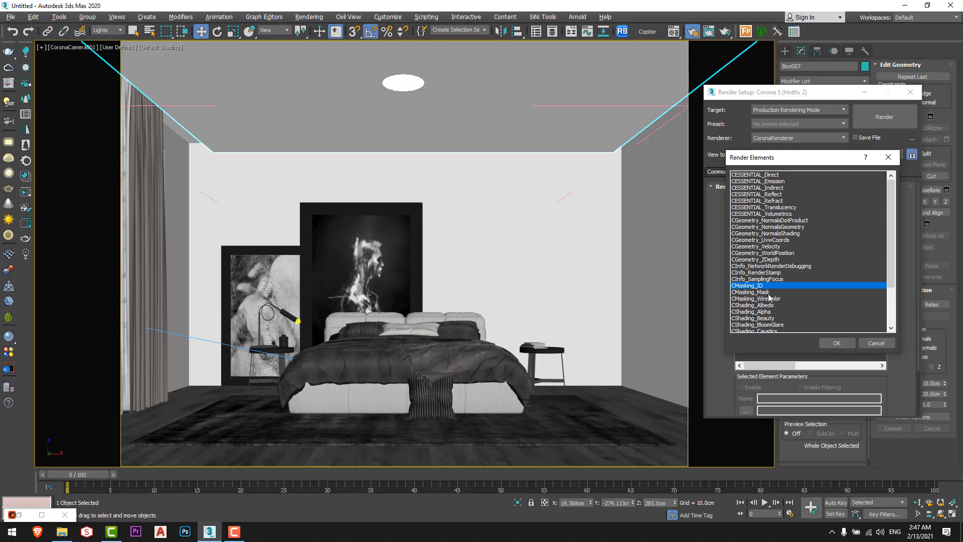
ctrl+click(772, 298)
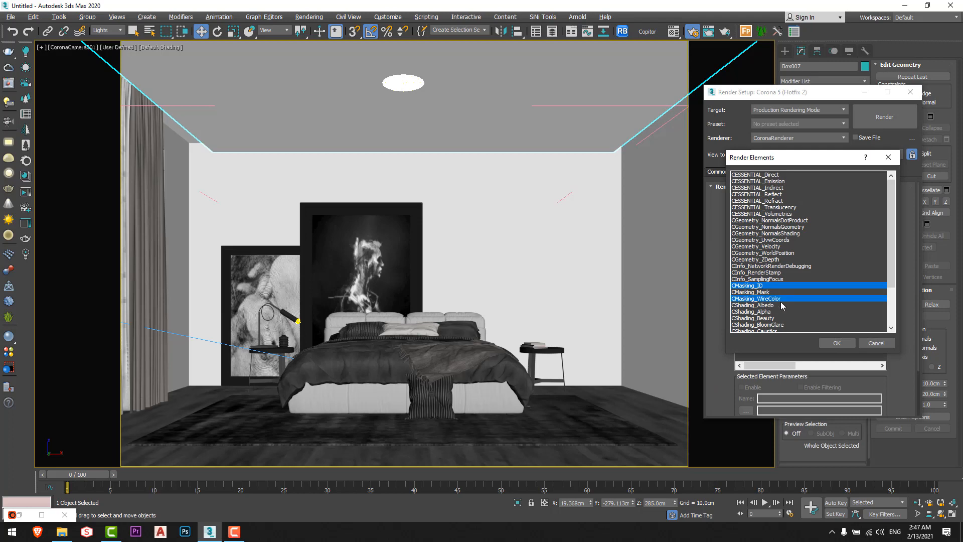
click(841, 346)
Review the output size and remaining render settings, and start the production render from the camera view
click(719, 172)
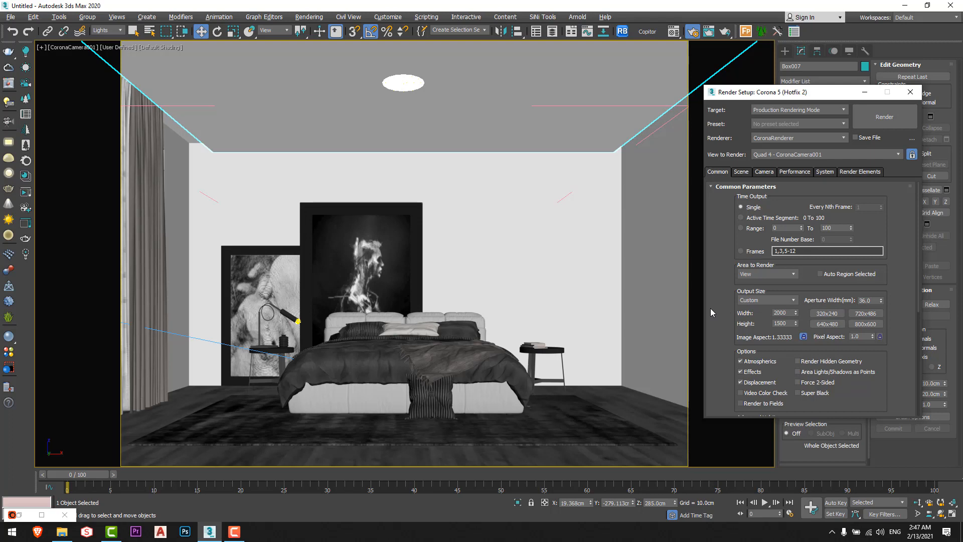
click(741, 173)
click(765, 172)
click(825, 172)
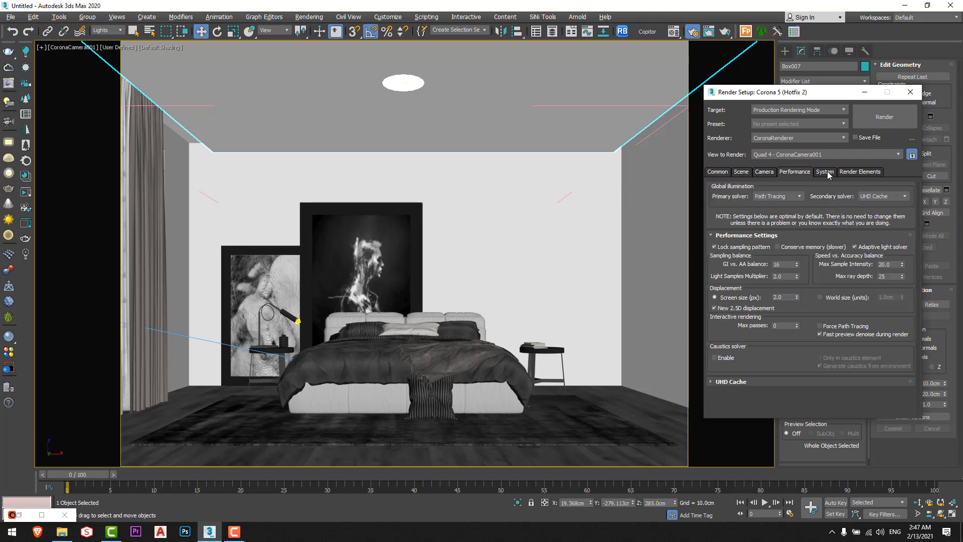
click(860, 172)
click(728, 173)
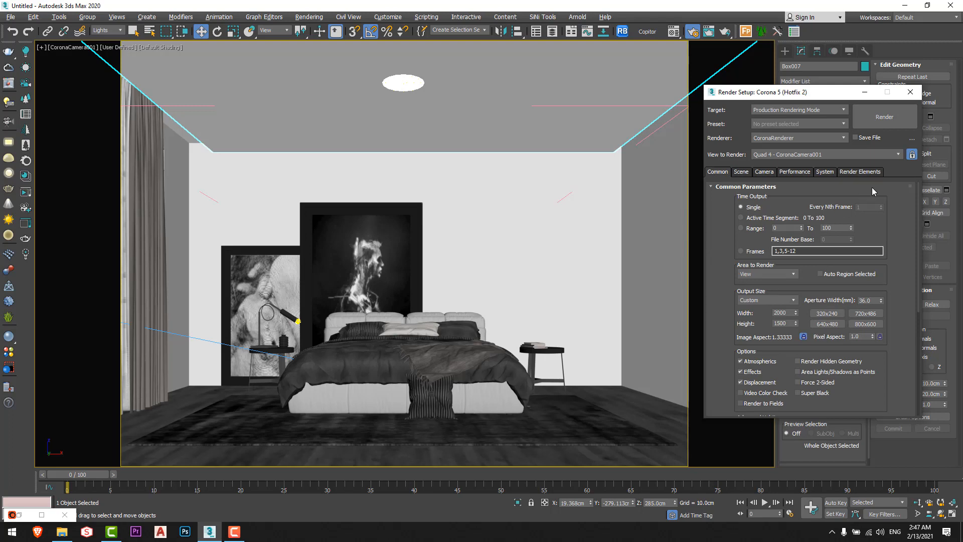
click(910, 92)
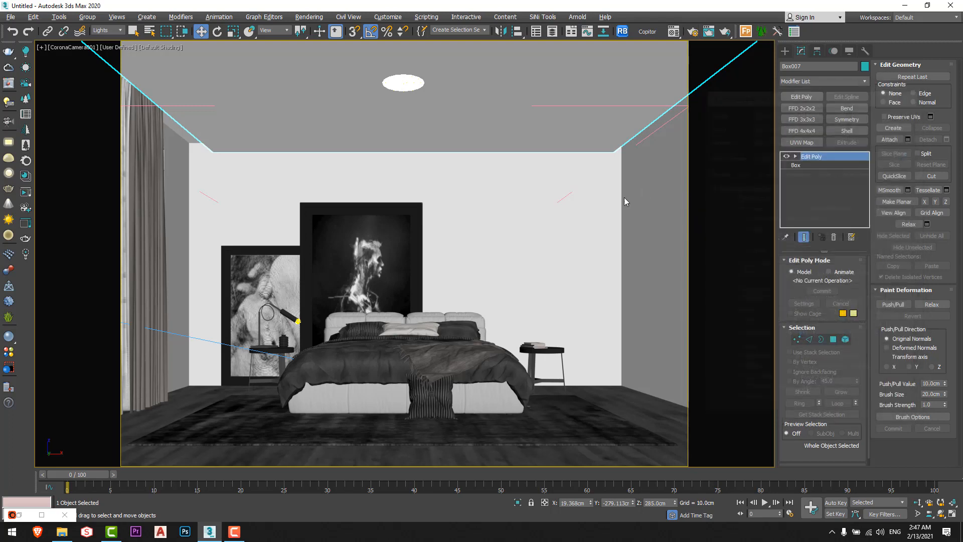
click(724, 32)
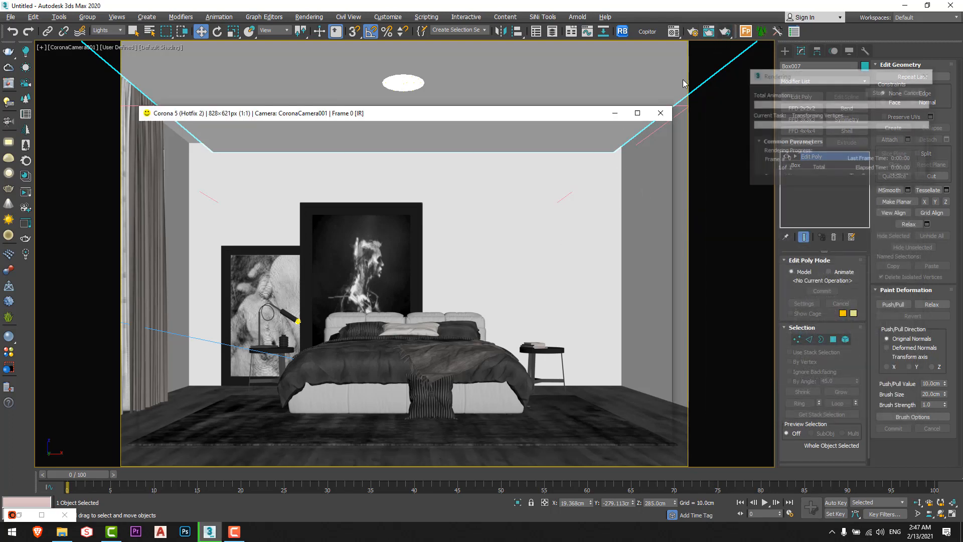